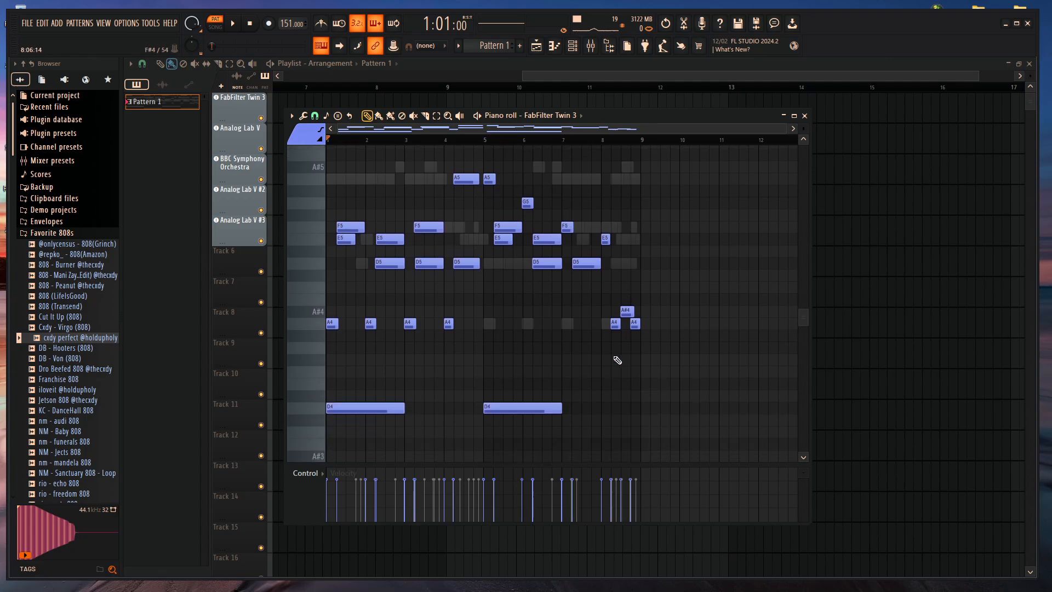
Step: Review the FabFilter Twin 3 notes, then play Pattern 1 with the mixer open to check the instrument levels
scroll(585, 318, down, 2)
scroll(572, 305, up, 1)
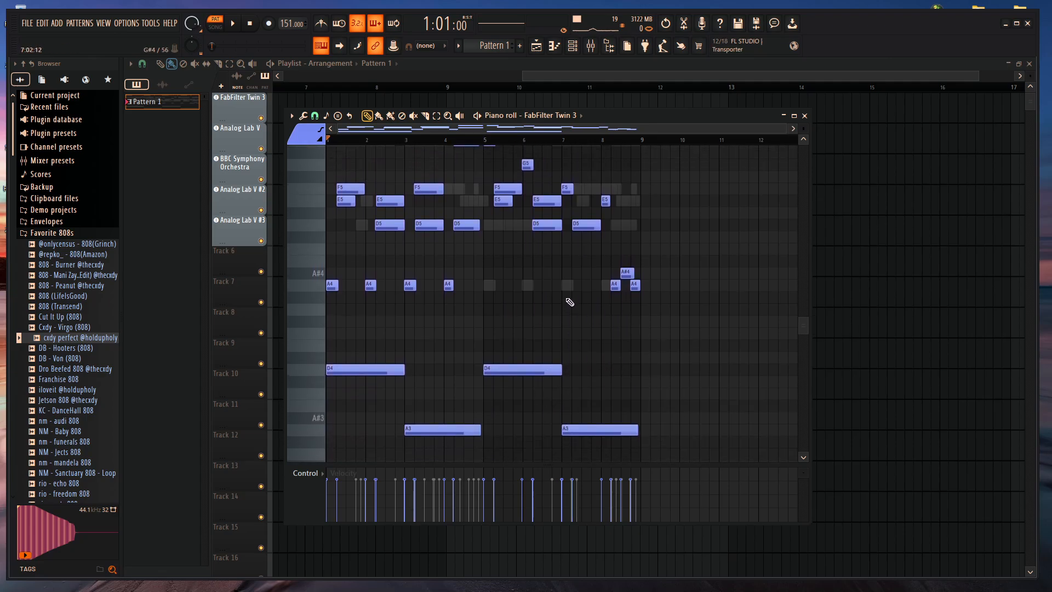
scroll(570, 286, up, 1)
scroll(577, 277, up, 1)
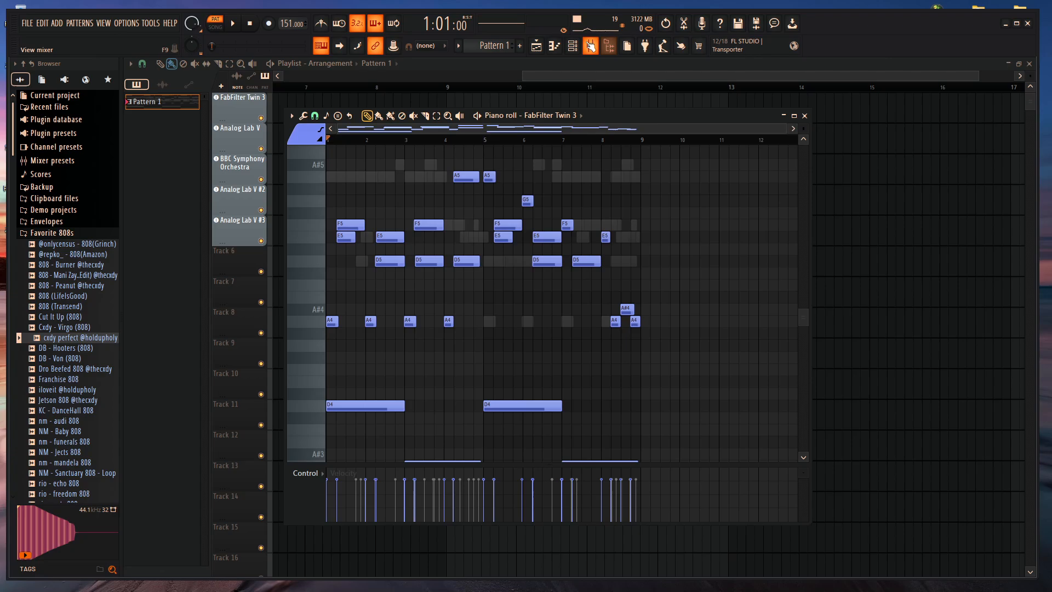
click(591, 45)
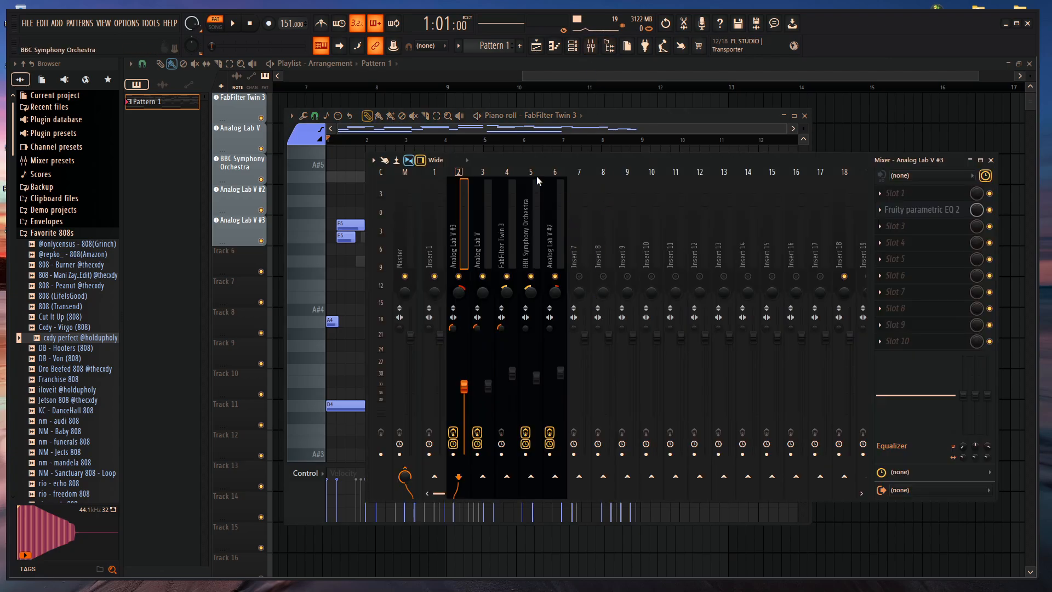
key(space)
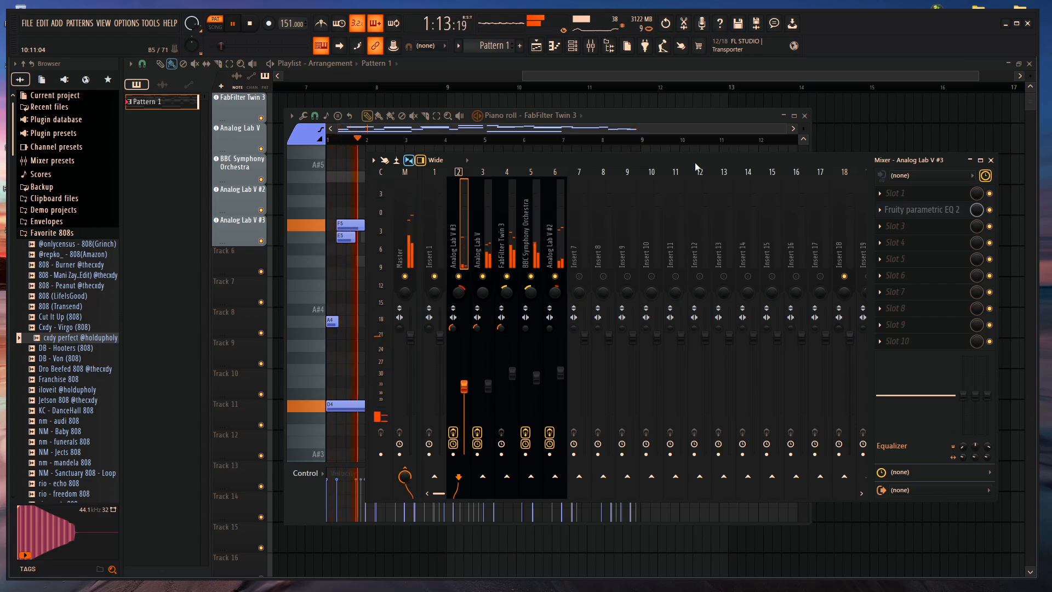
key(space)
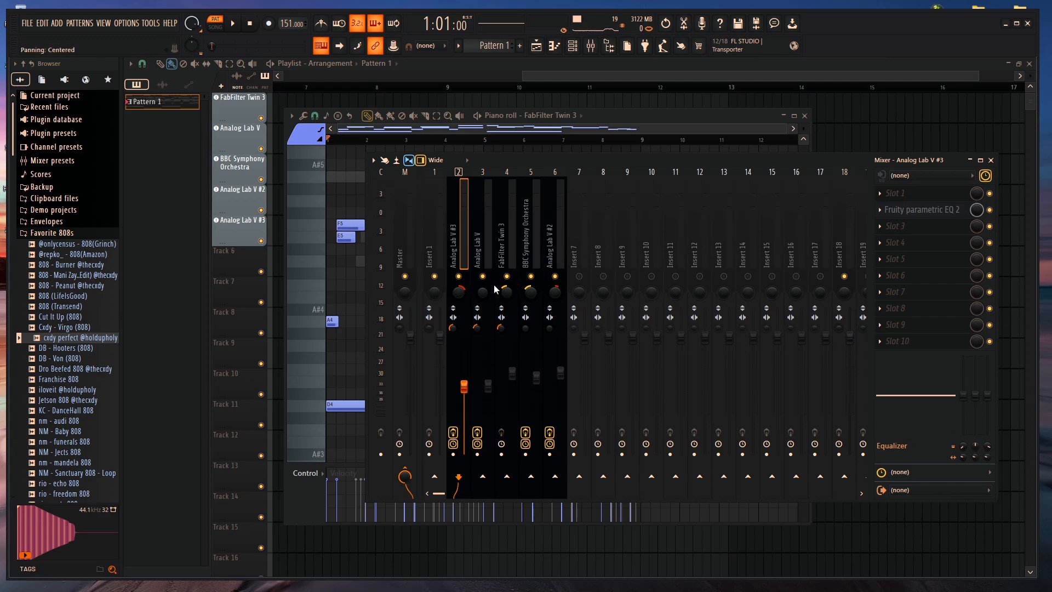
Step: Play Pattern 1 and mute the FabFilter Twin 3, BBC Symphony Orchestra and Analog Lab V #2 mixer tracks
key(space)
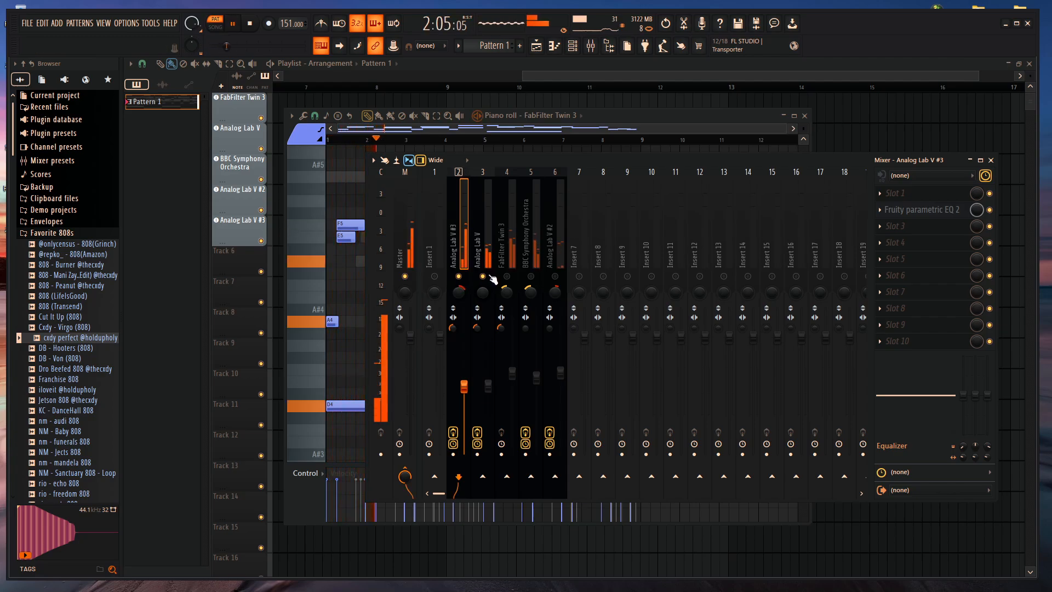
key(space)
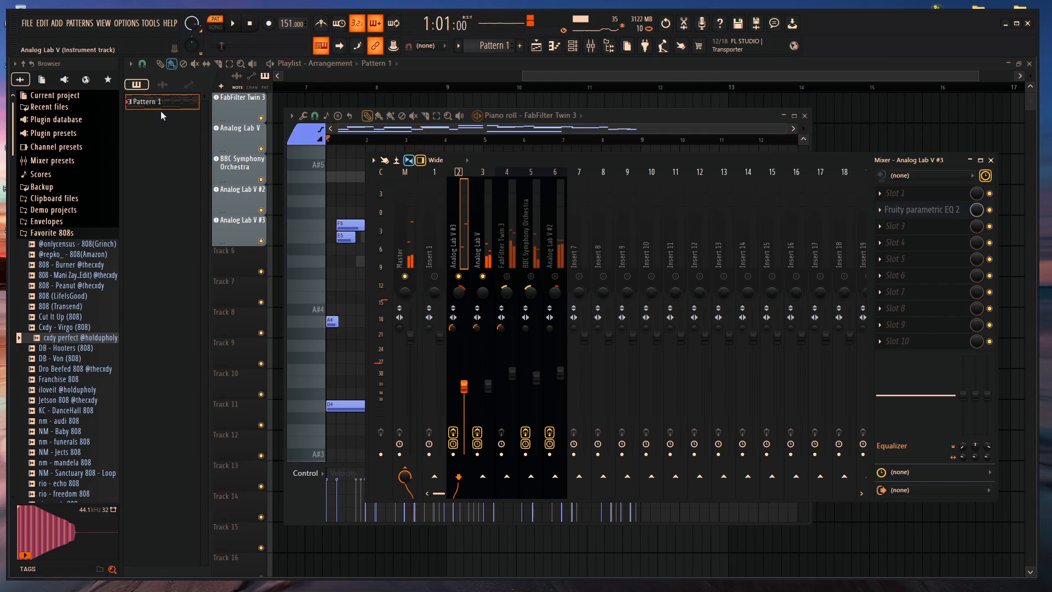
Step: Open the BBC Symphony Orchestra channel's piano roll and look over its notes across the pattern
right_click(156, 100)
click(152, 150)
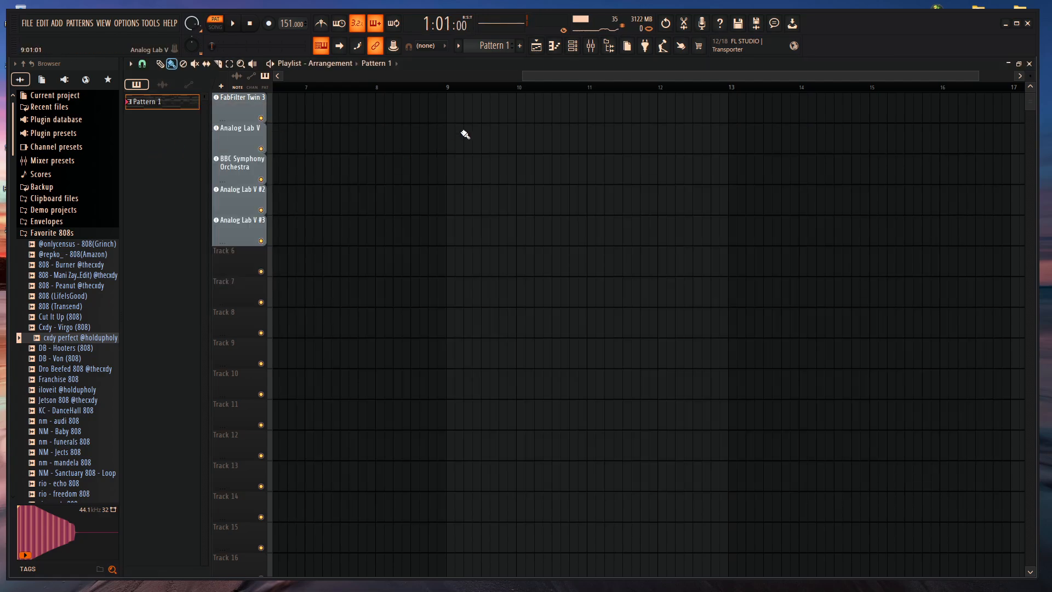
click(576, 47)
click(655, 205)
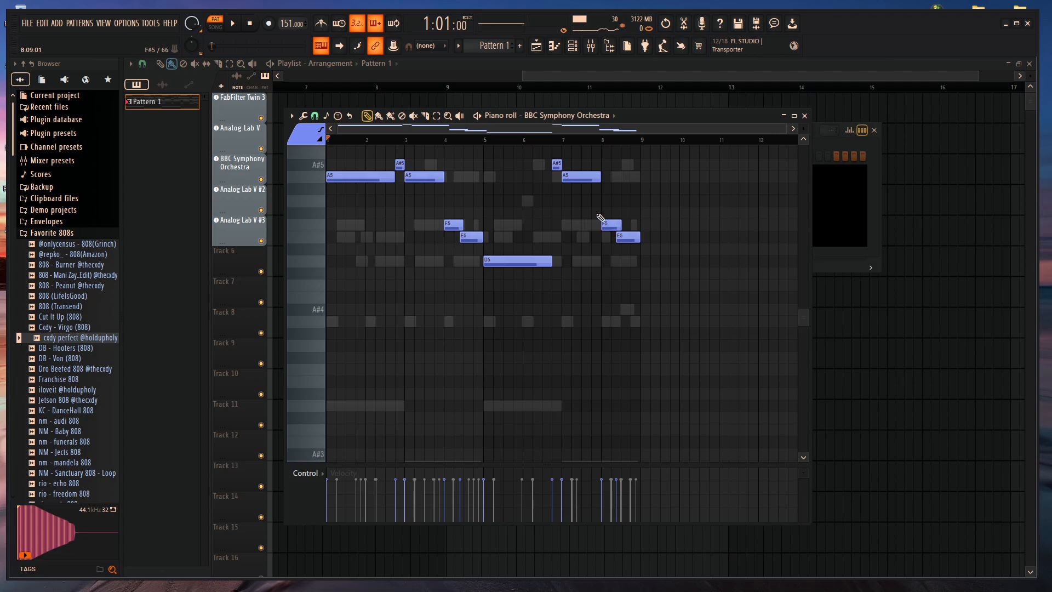
scroll(512, 294, up, 5)
scroll(526, 248, down, 2)
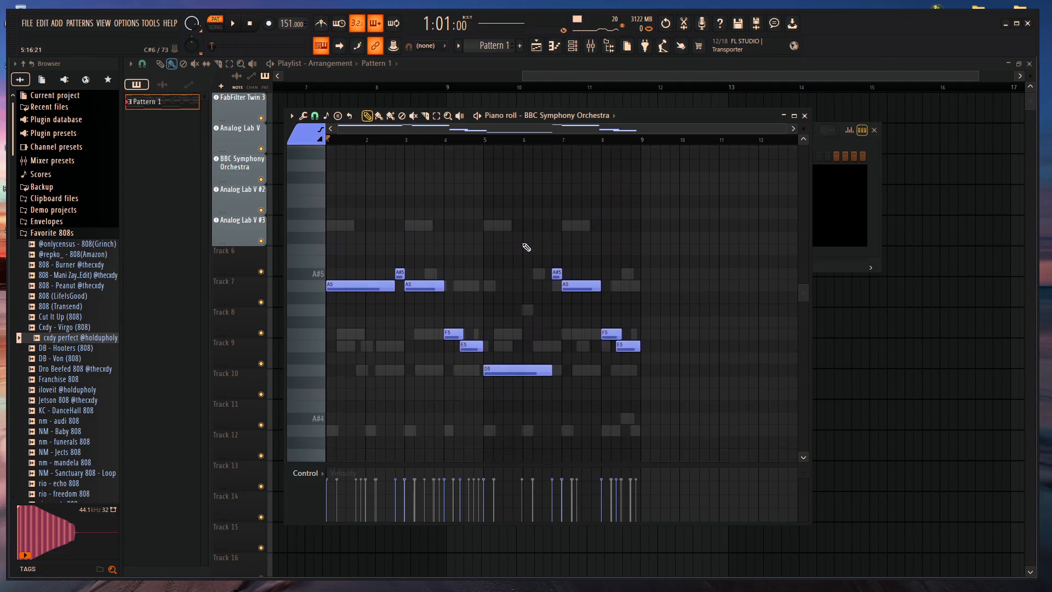
scroll(526, 248, down, 3)
scroll(548, 258, down, 2)
scroll(598, 222, up, 2)
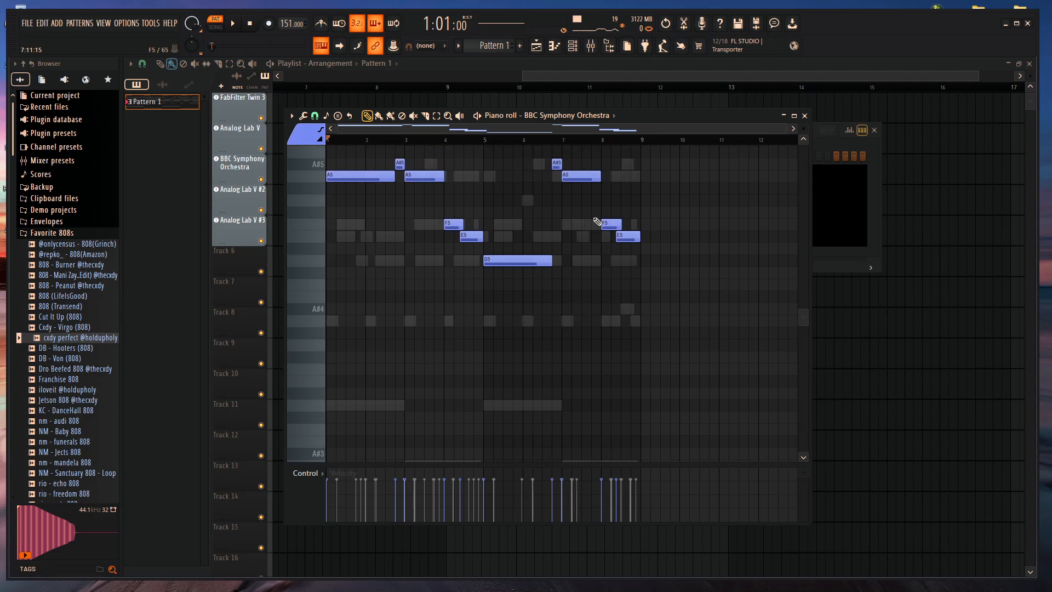
drag(679, 121, 716, 131)
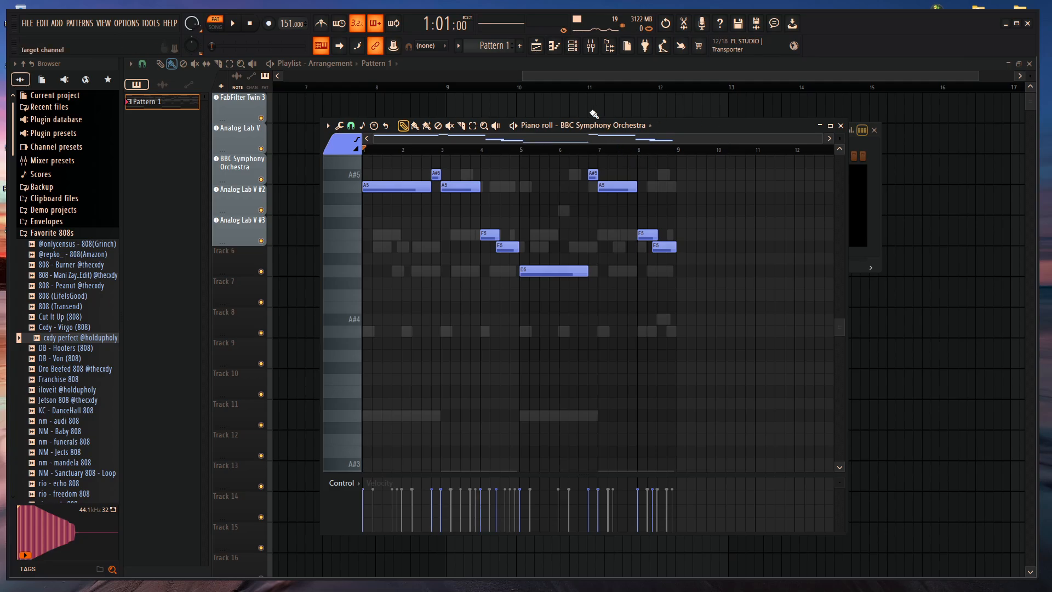
Step: Add a Spawn instrument as a new channel in the channel rack
click(572, 46)
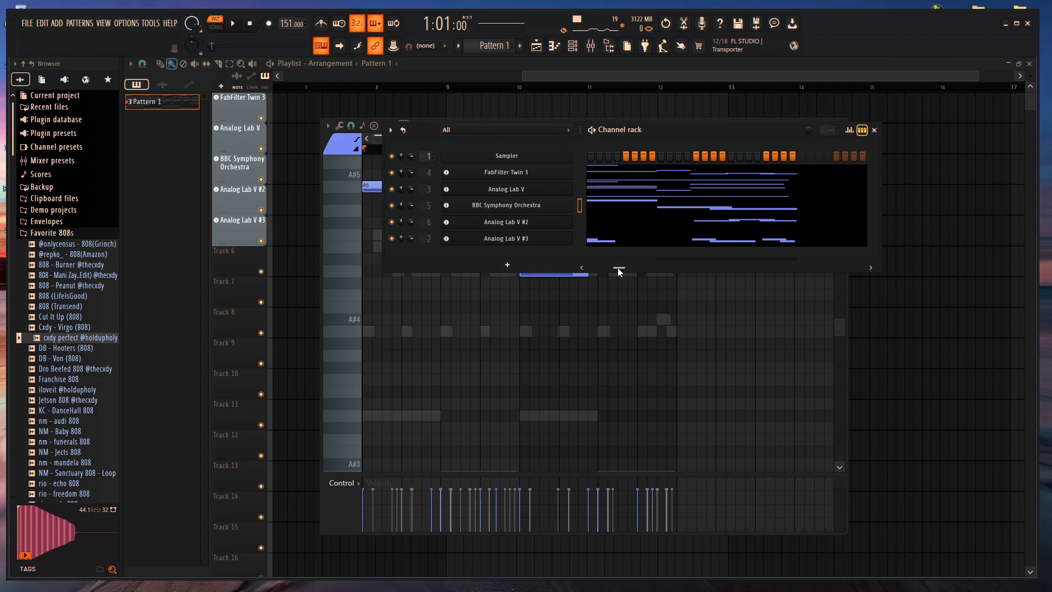
drag(618, 272, 592, 270)
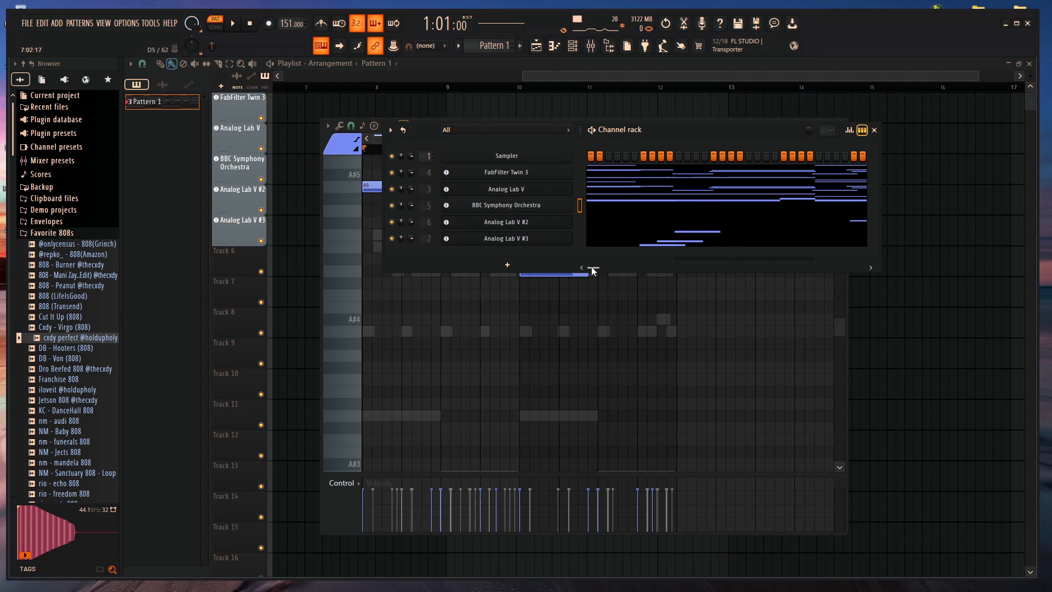
drag(592, 269, 585, 269)
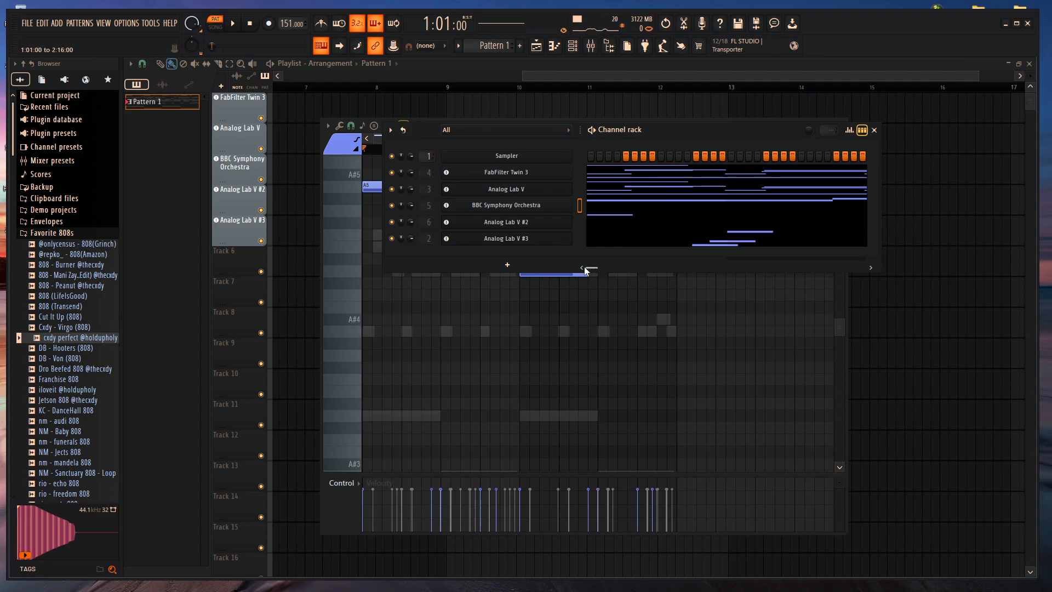
click(512, 267)
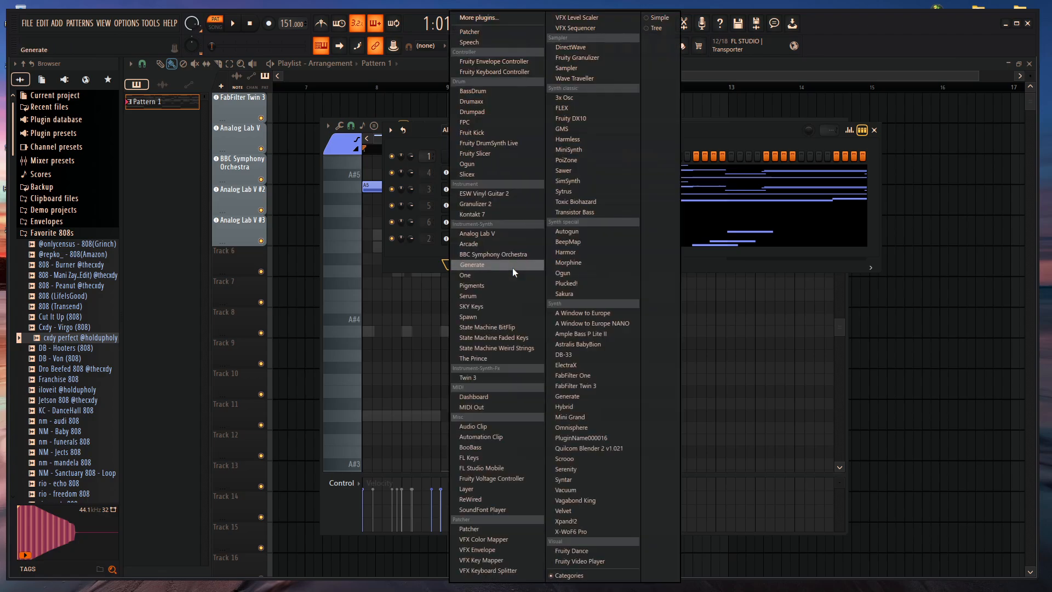
click(505, 317)
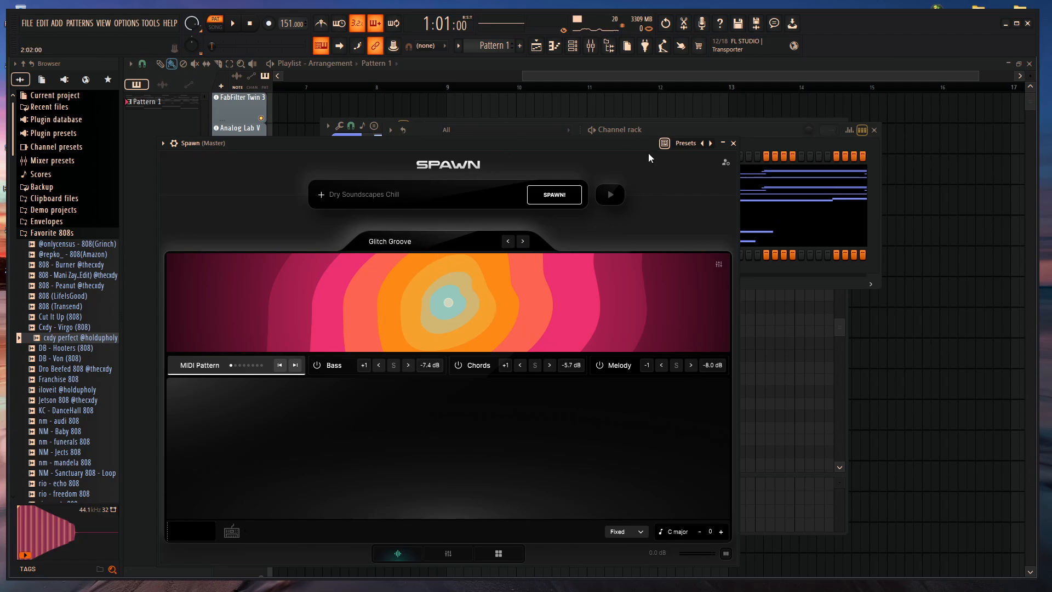
Step: Generate a new random sound and MIDI pattern in Spawn with its window clear of the channel rack
click(775, 127)
drag(775, 127, 886, 120)
click(501, 162)
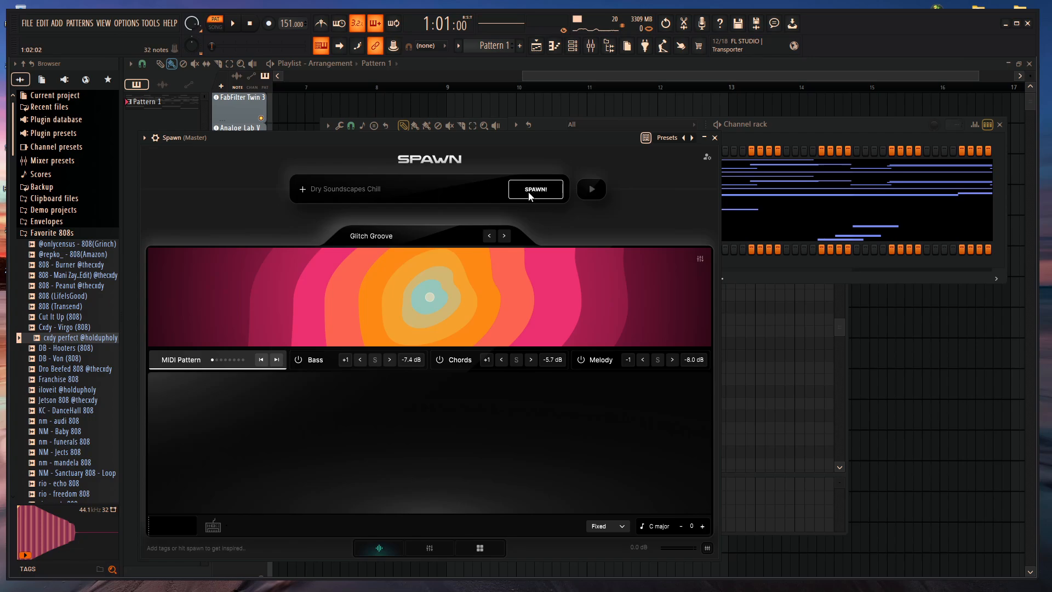
click(530, 195)
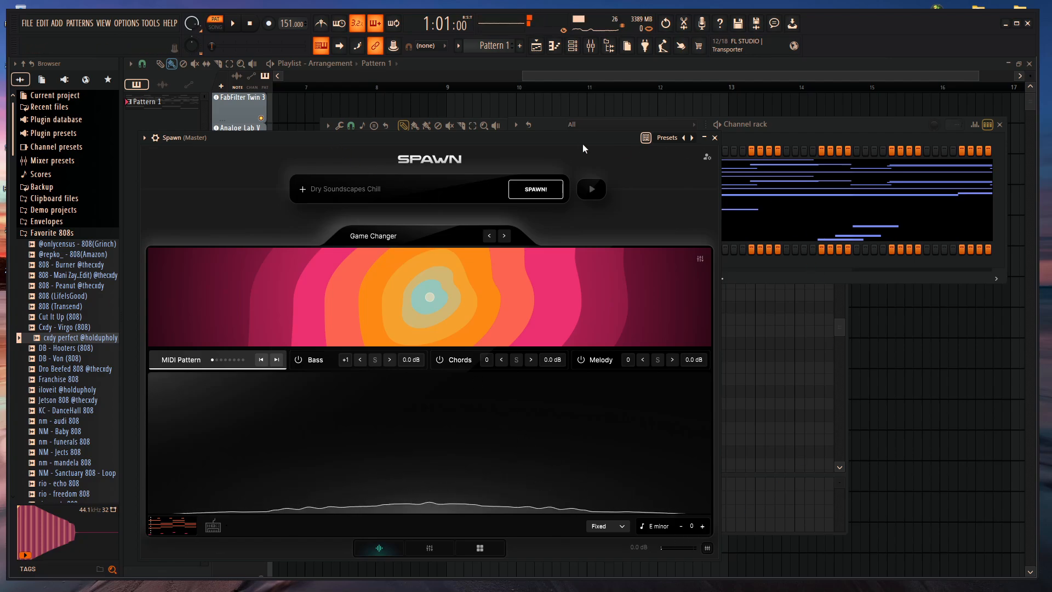
drag(582, 144, 571, 108)
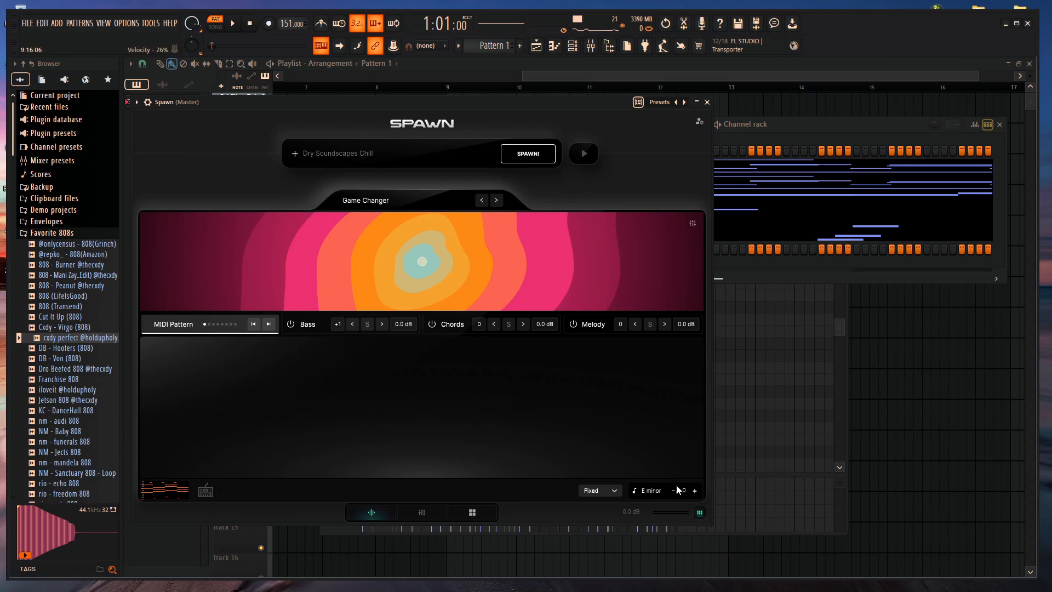
Step: Show Spawn's Chords part and route its Chords output to mixer track Insert 11 in the plugin's processing settings
click(453, 326)
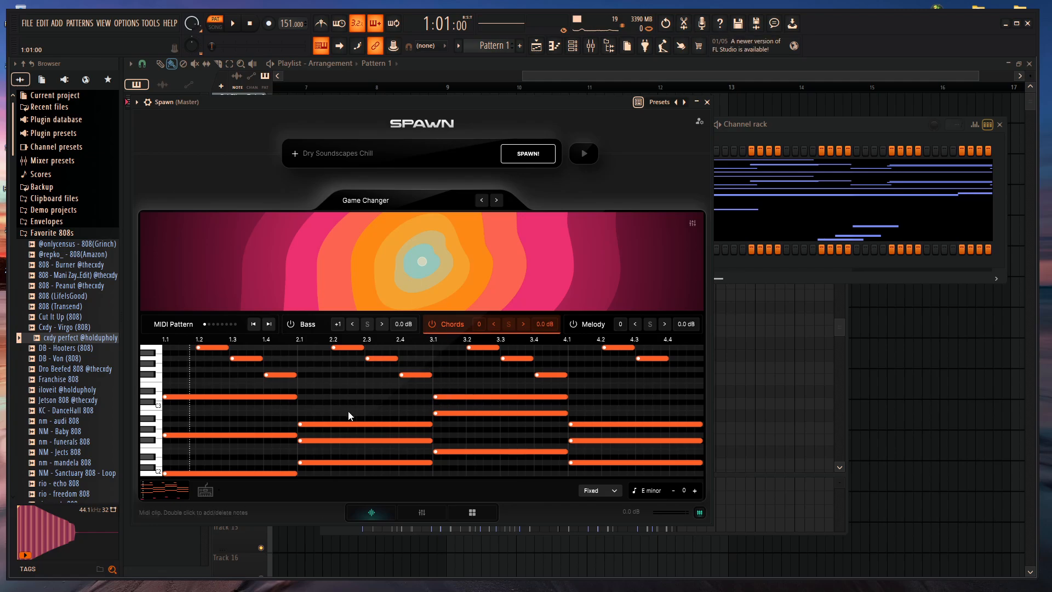
click(148, 103)
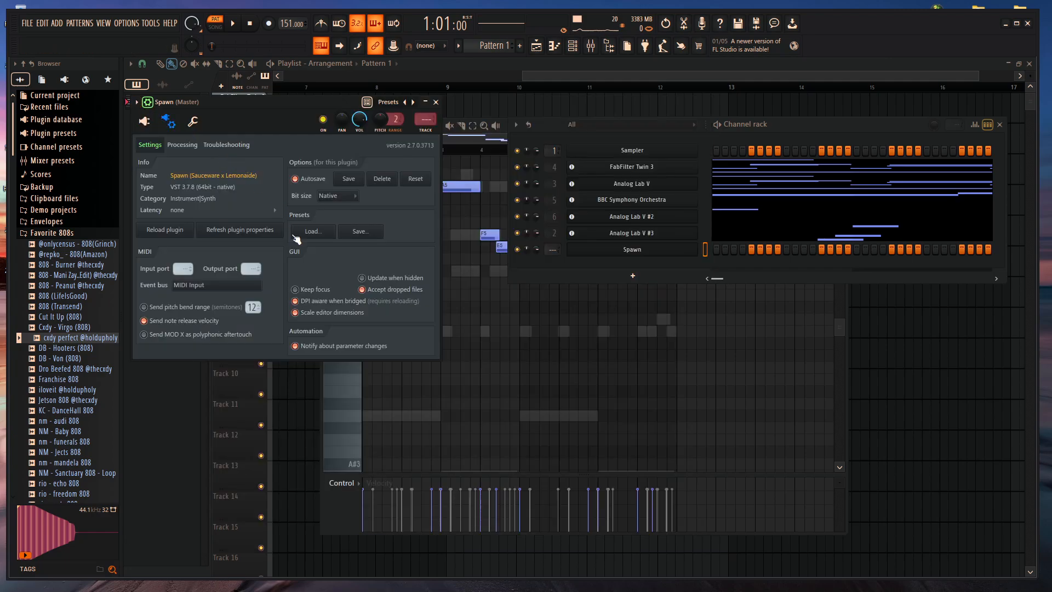
click(184, 145)
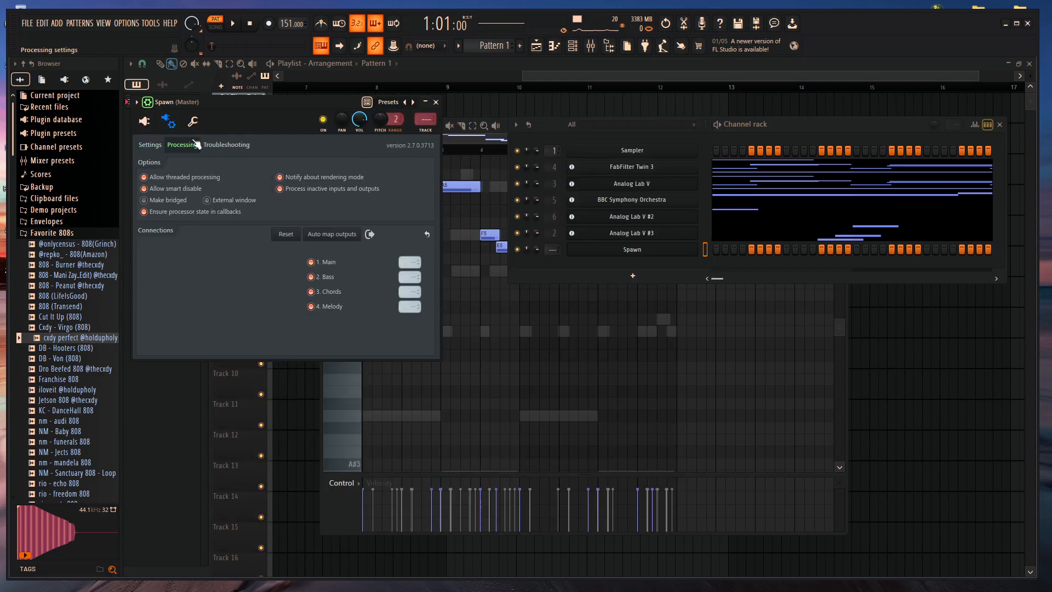
click(410, 289)
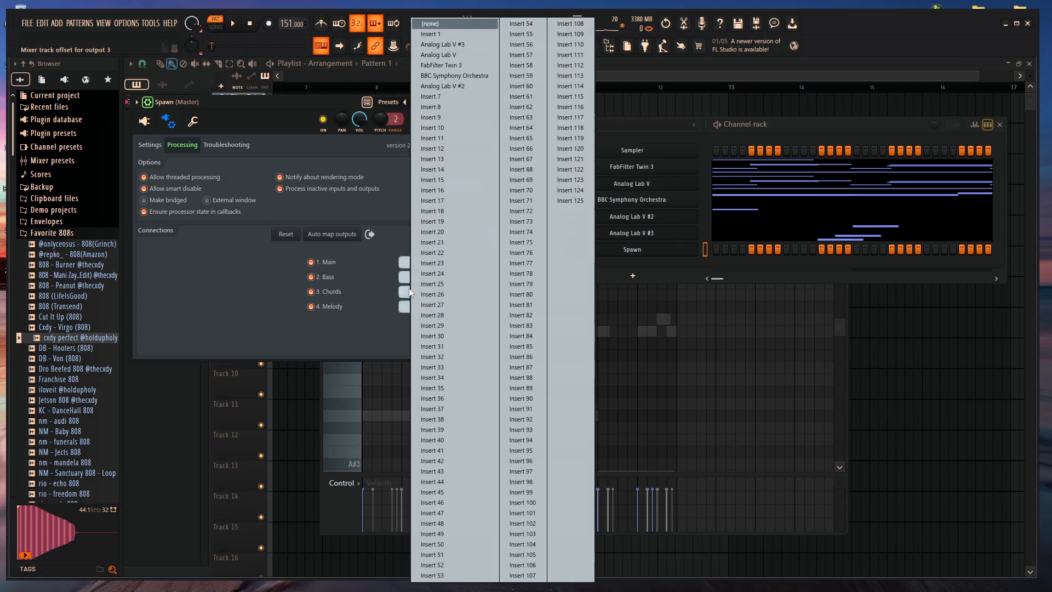
click(449, 139)
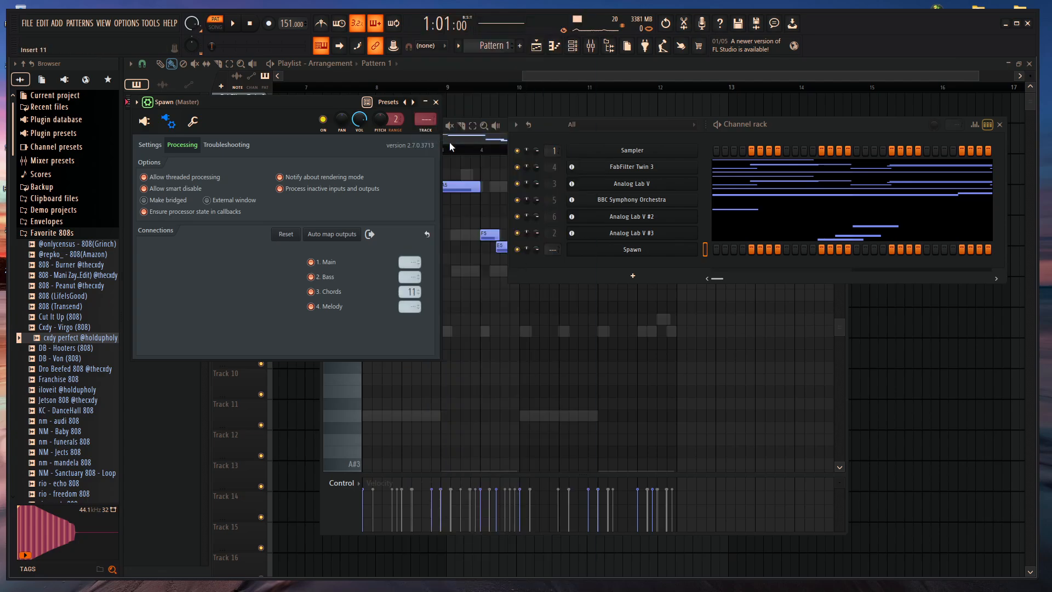
Step: Mute the Analog Lab V #3 and Analog Lab V mixer tracks and unmute Insert 11 to isolate Spawn's chords
click(590, 46)
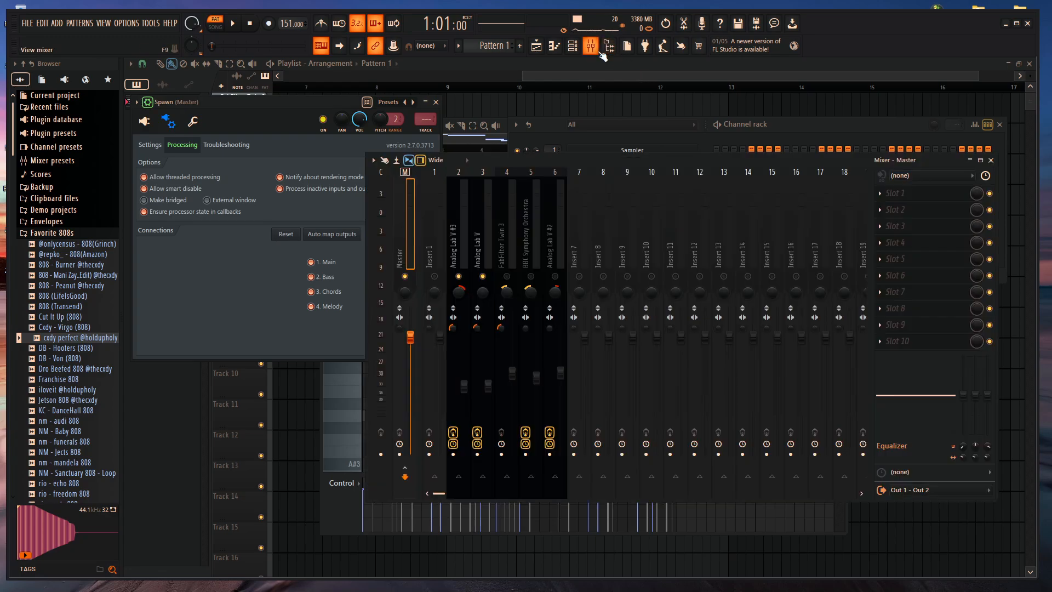
click(458, 278)
click(482, 276)
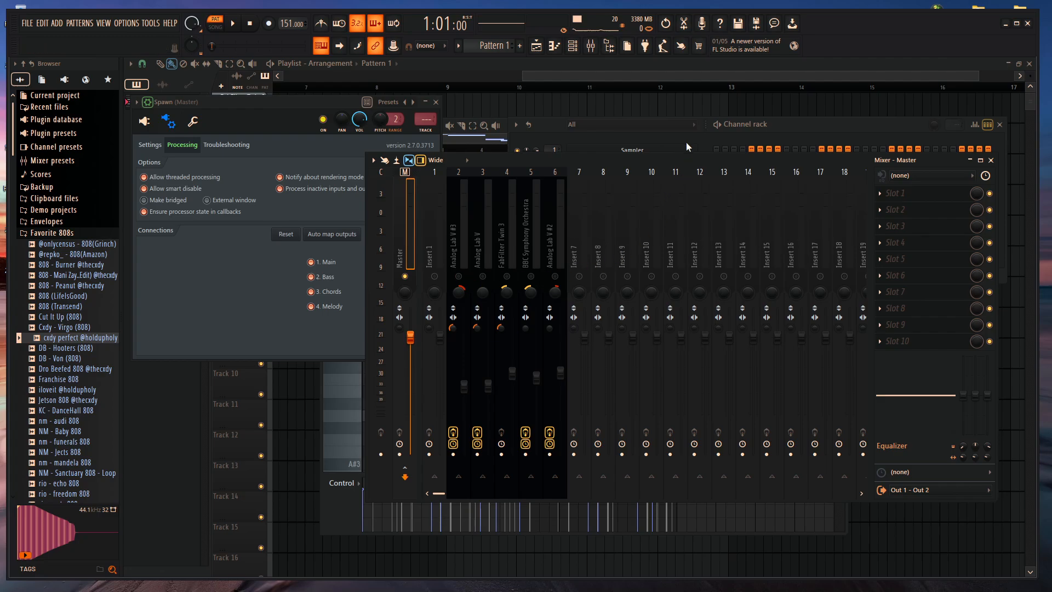
key(space)
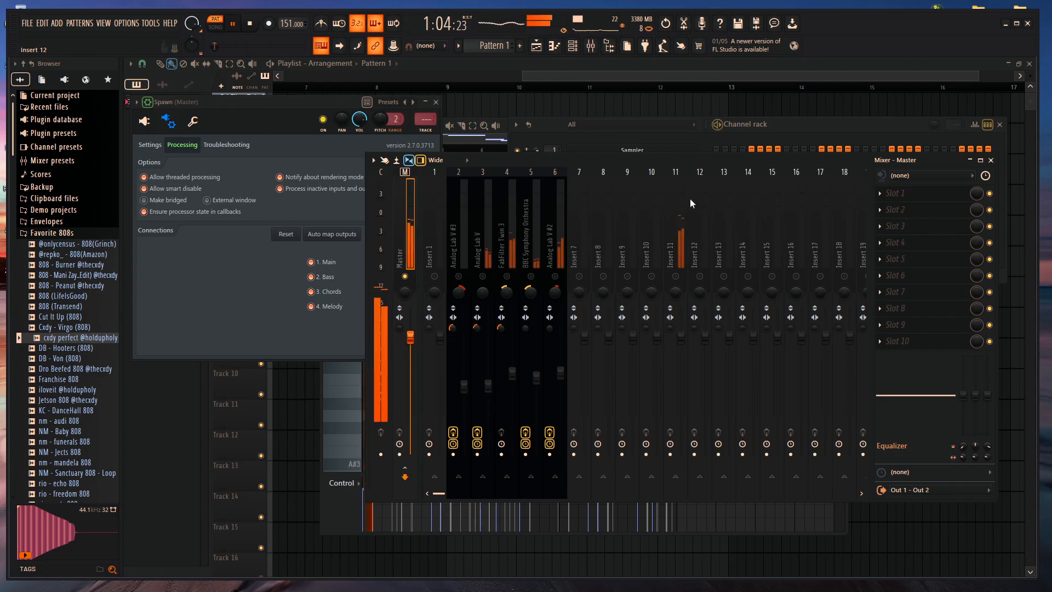
key(space)
click(676, 276)
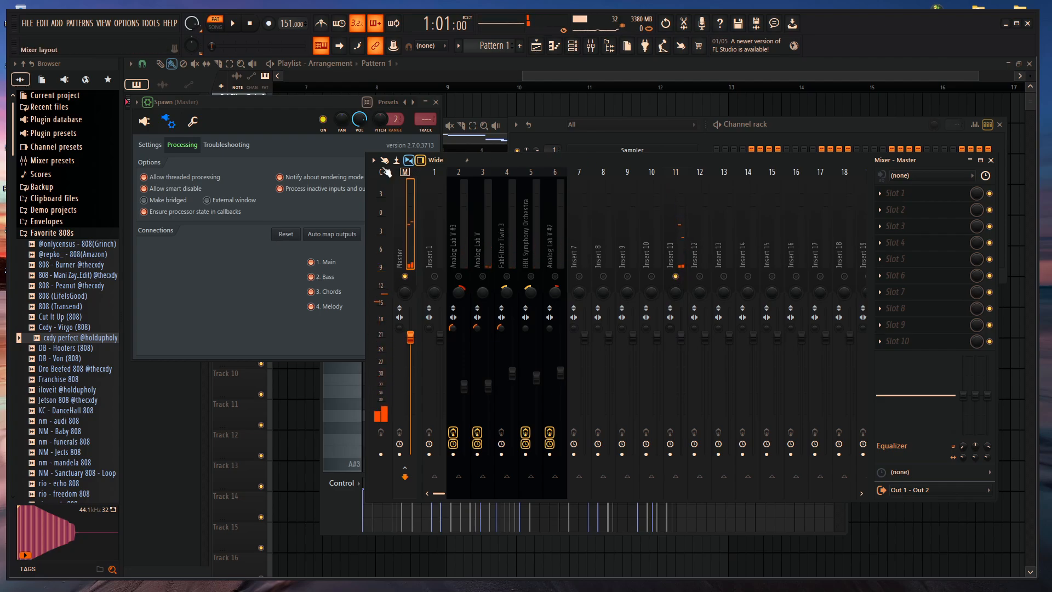
Step: Return to Spawn's plugin interface and play the pattern to check the Chords signal on mixer track Insert 11
click(354, 296)
click(149, 145)
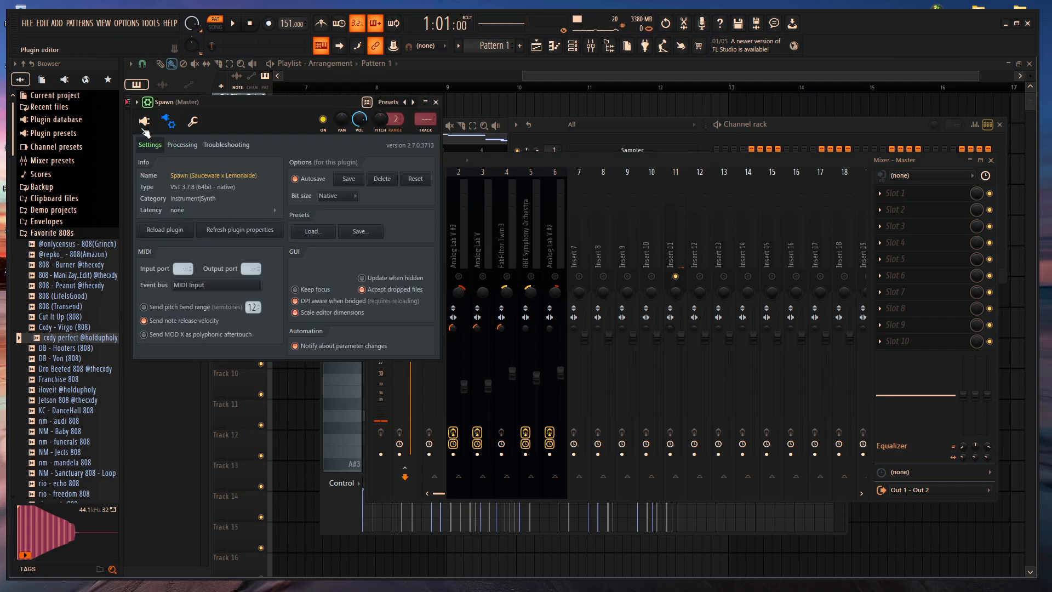
click(144, 121)
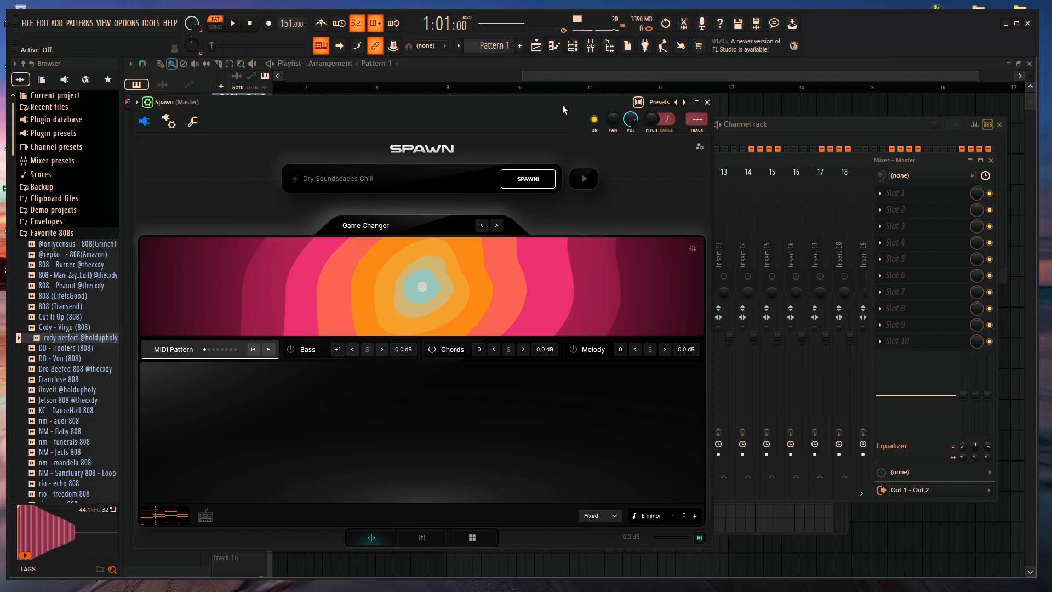
key(space)
drag(562, 103, 474, 111)
click(716, 160)
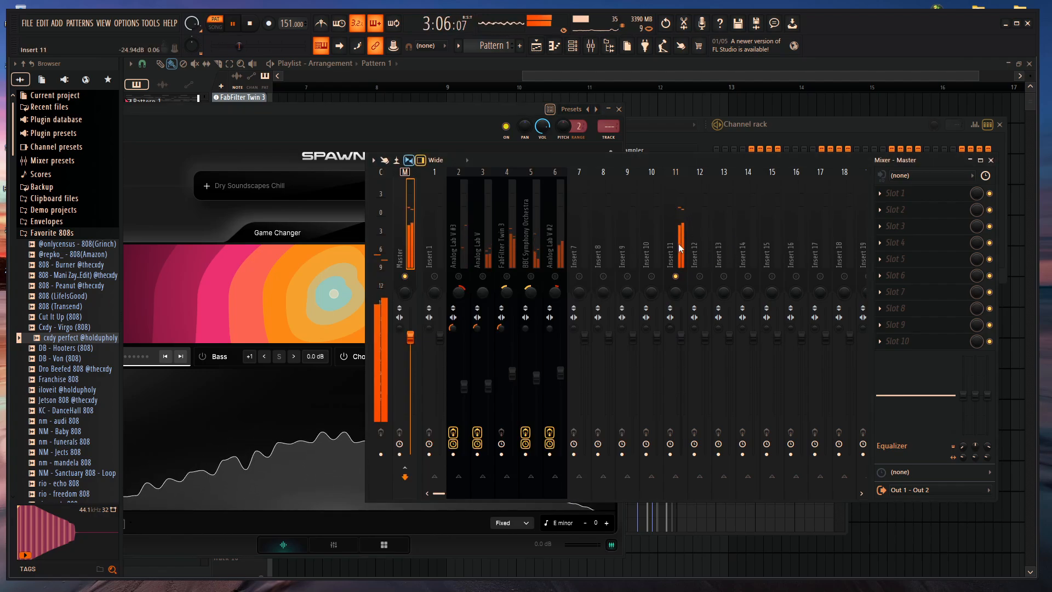
key(space)
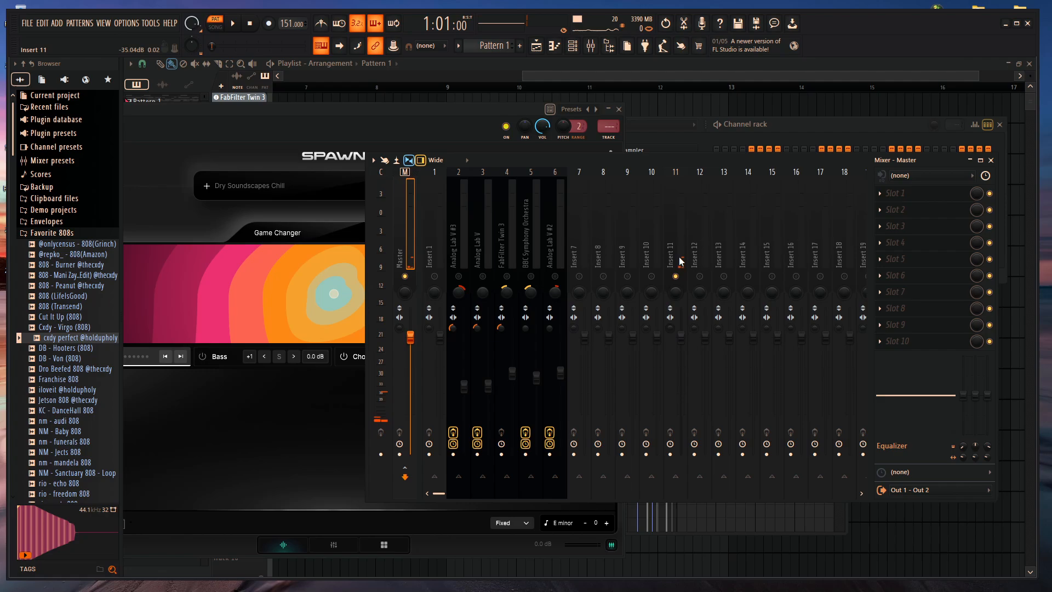
Step: Close the Spawn plugin window and delete the Spawn channel from the channel rack
drag(425, 103, 559, 101)
click(756, 108)
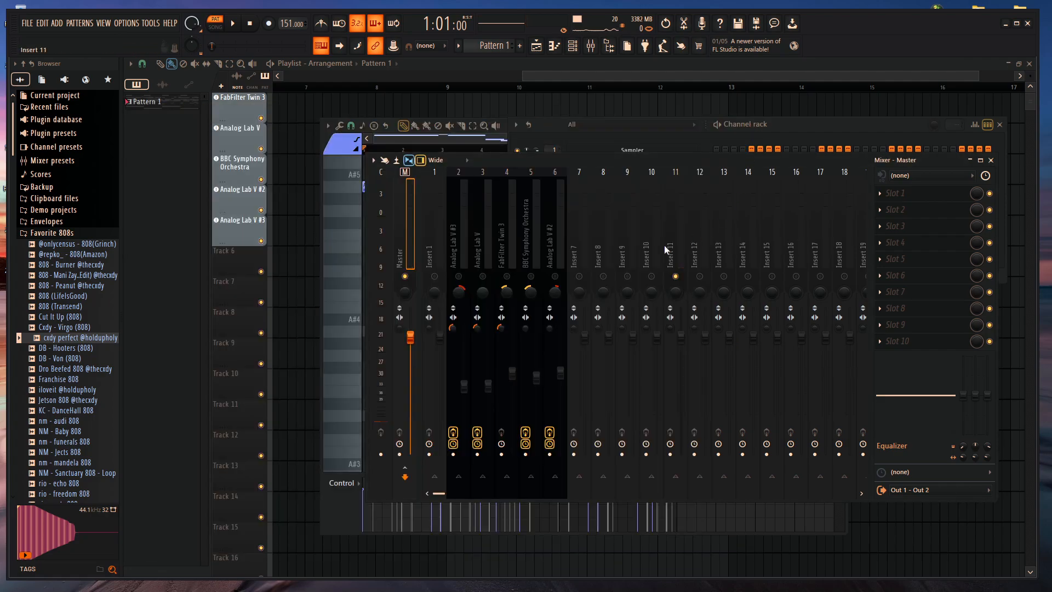
key(F9)
right_click(636, 250)
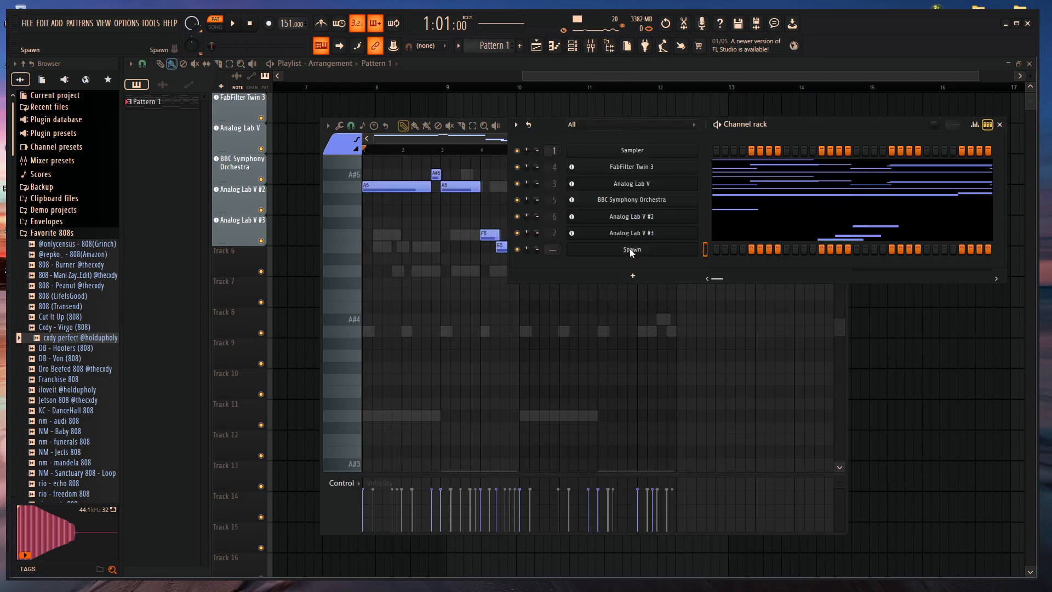
click(737, 360)
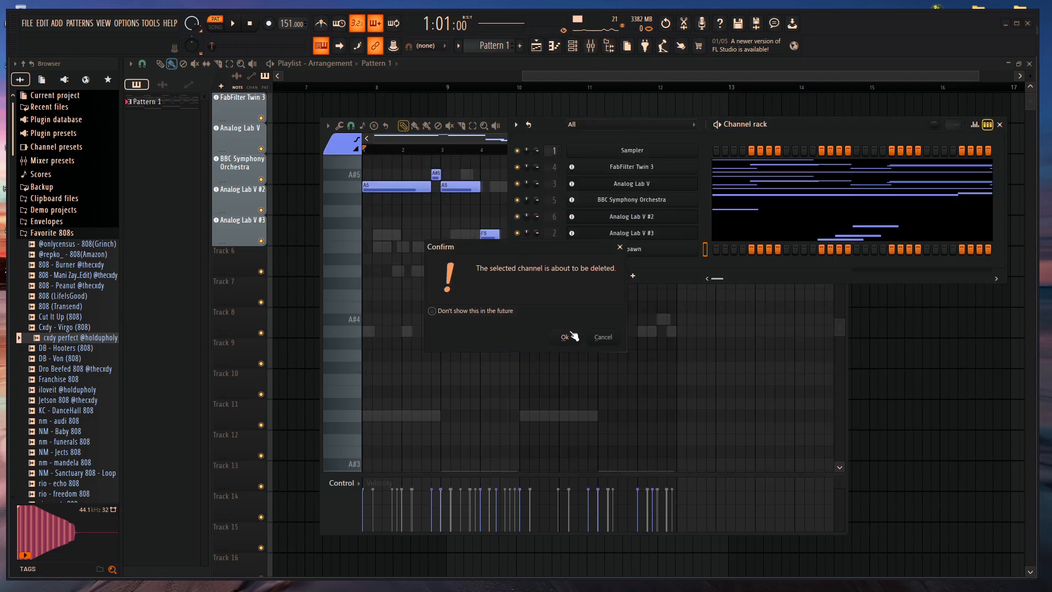
click(565, 336)
right_click(628, 337)
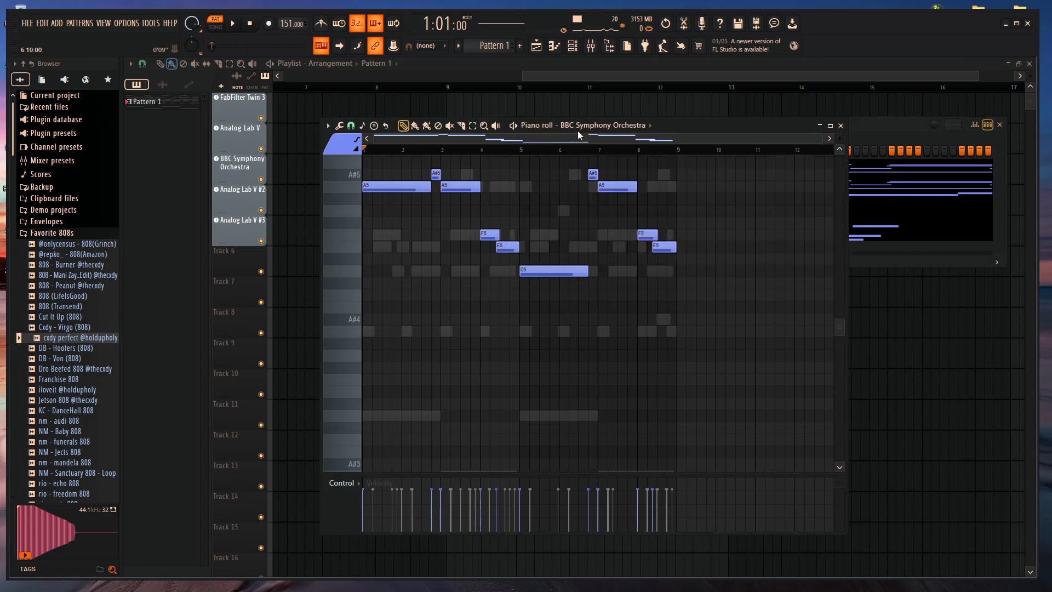
Step: Bring up the mixer and unmute the Analog Lab V #3, Analog Lab V, FabFilter Twin 3, BBC Symphony Orchestra and Analog Lab V #2 tracks
click(590, 46)
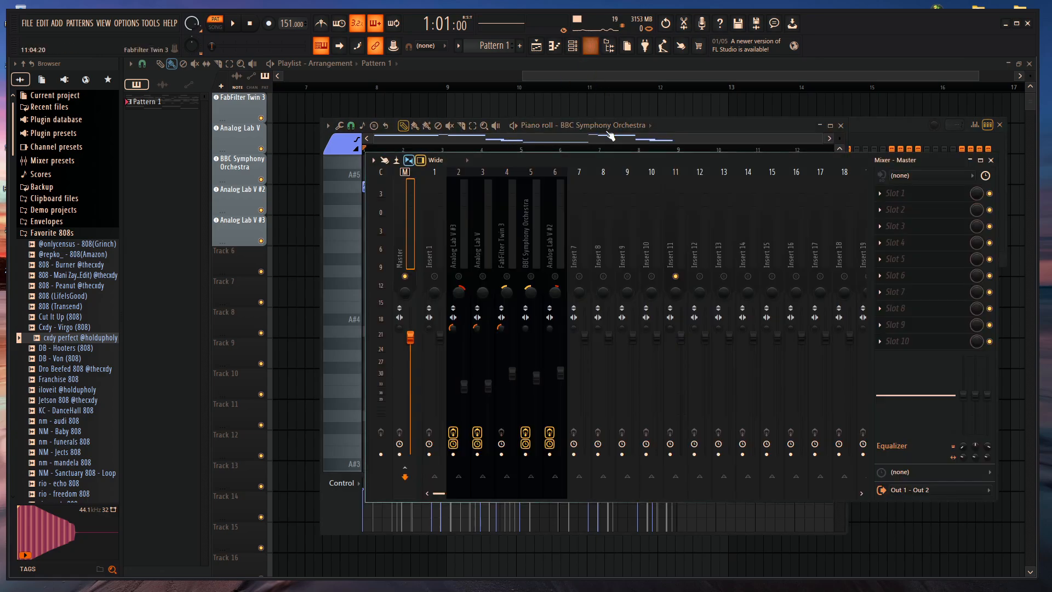
click(526, 280)
click(502, 279)
click(503, 279)
click(478, 279)
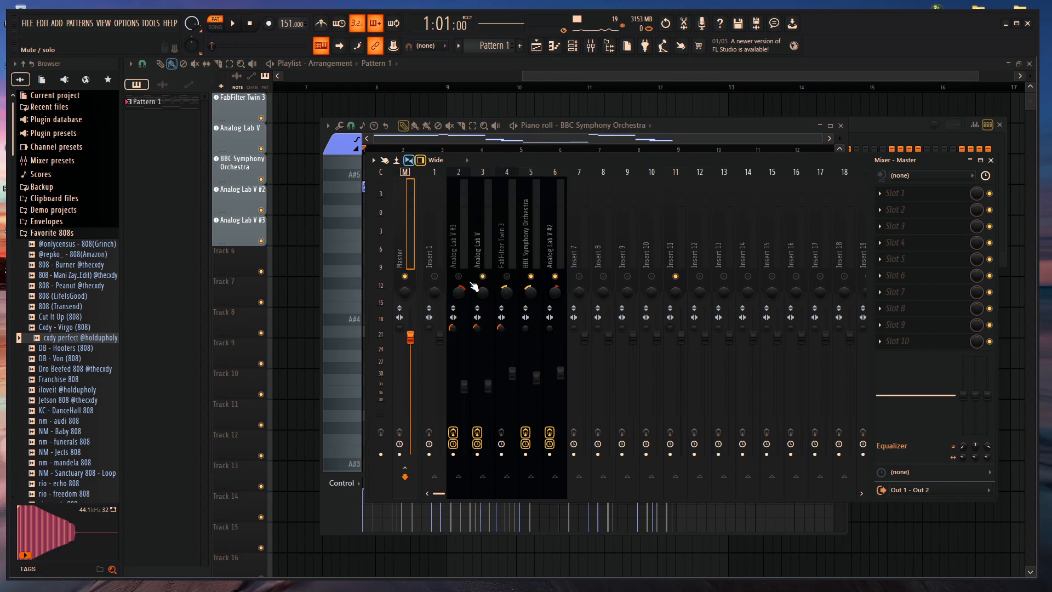
click(459, 279)
click(509, 278)
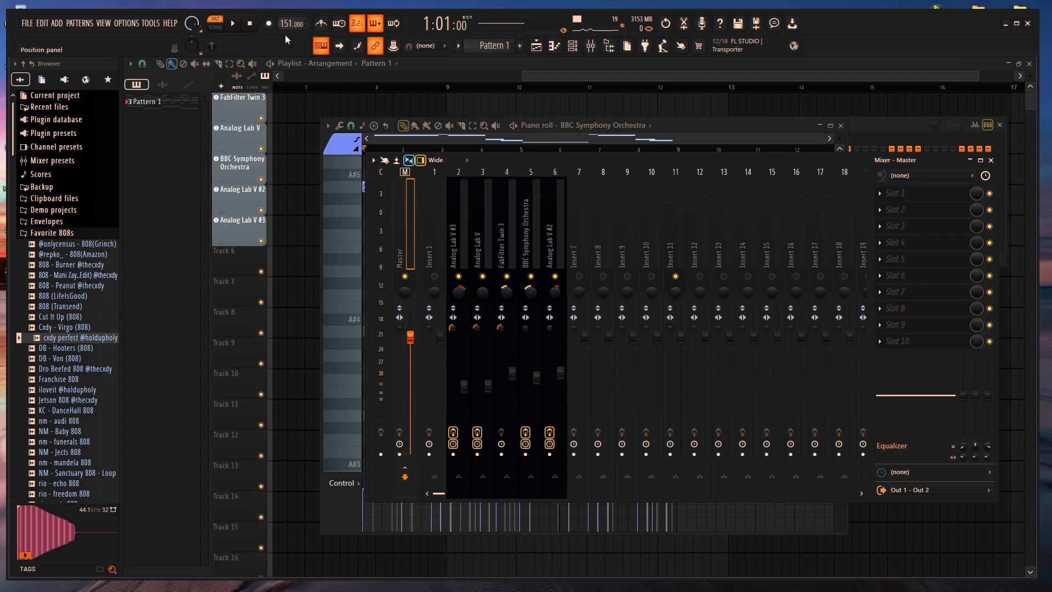
Step: Play the full melody, and audition Analog Lab V #3 with BBC Symphony Orchestra while the other layers are muted
click(233, 24)
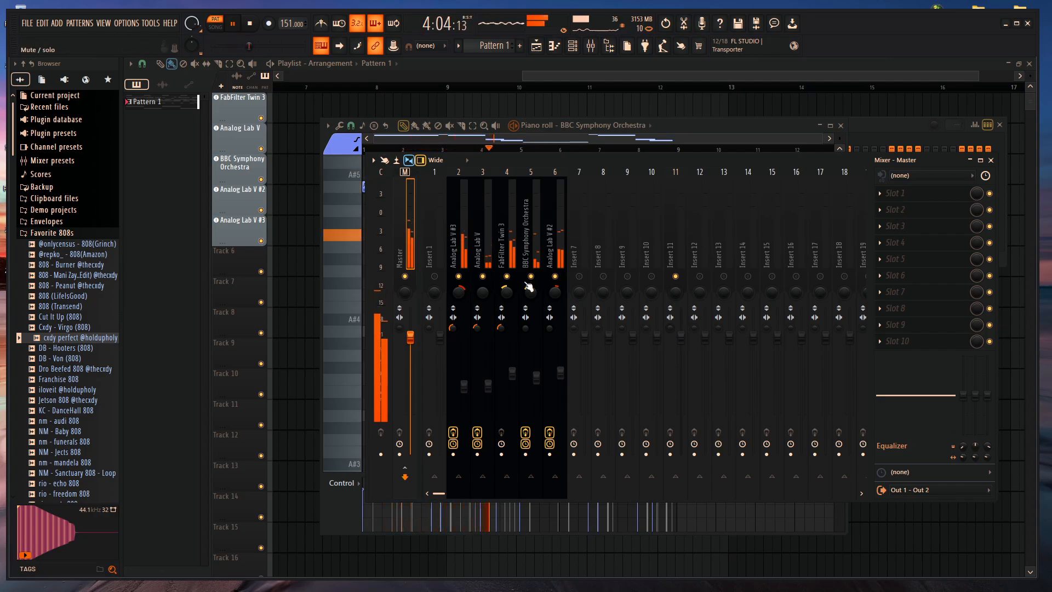
key(space)
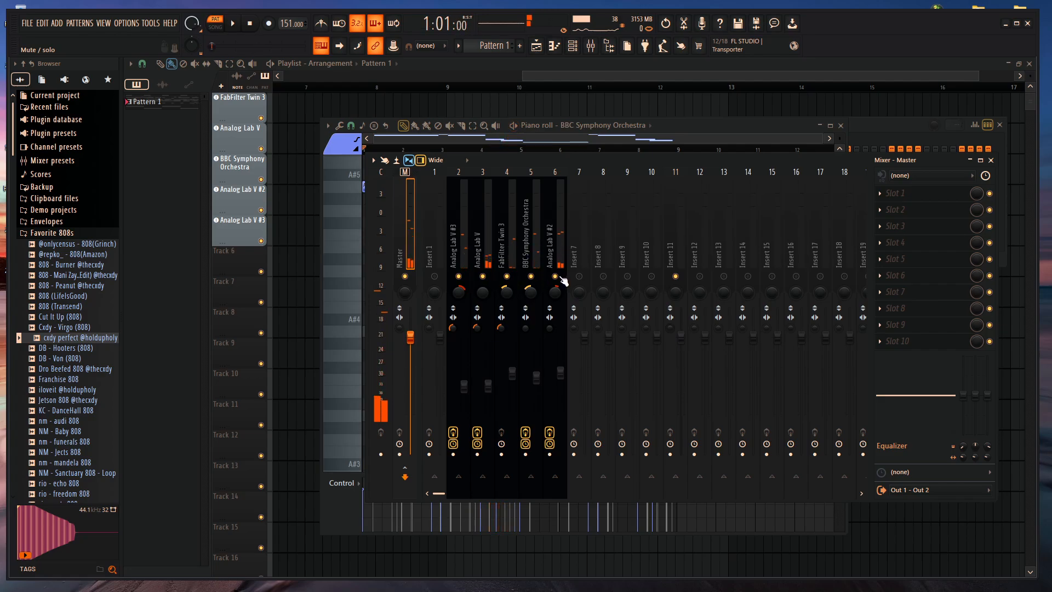
right_click(561, 279)
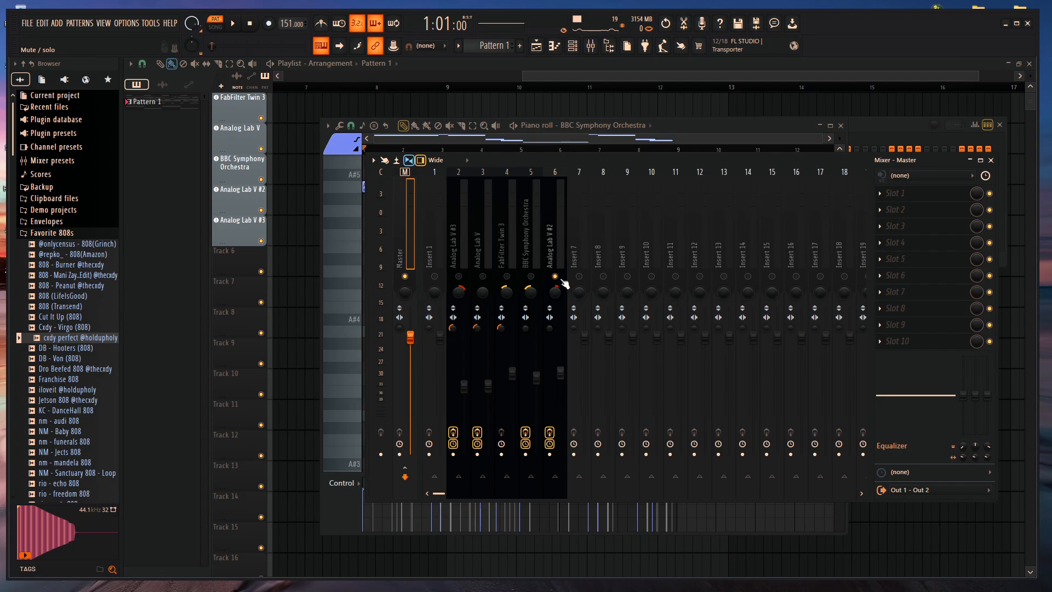
click(460, 280)
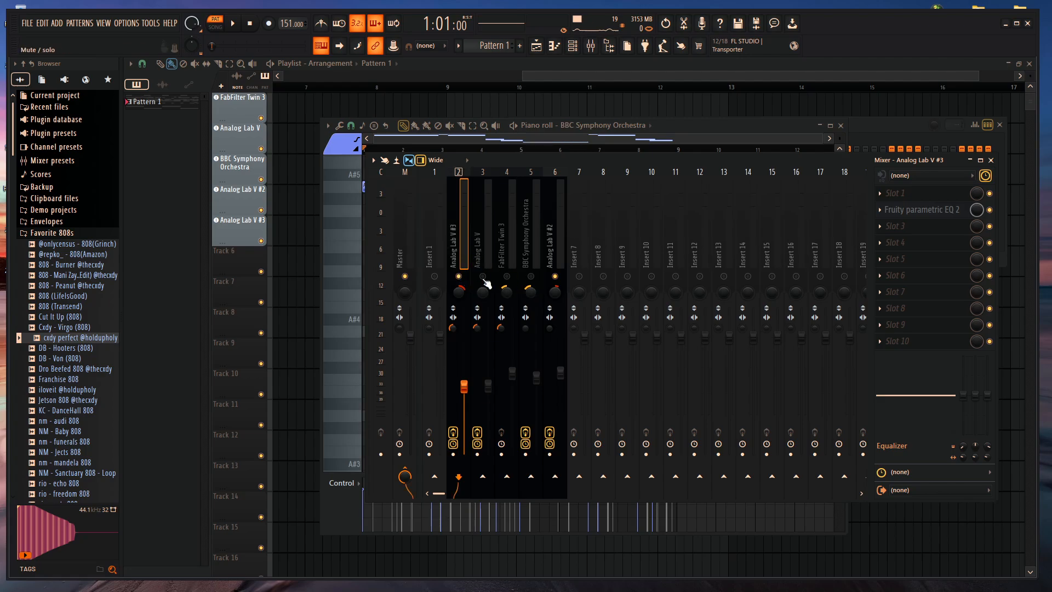
key(space)
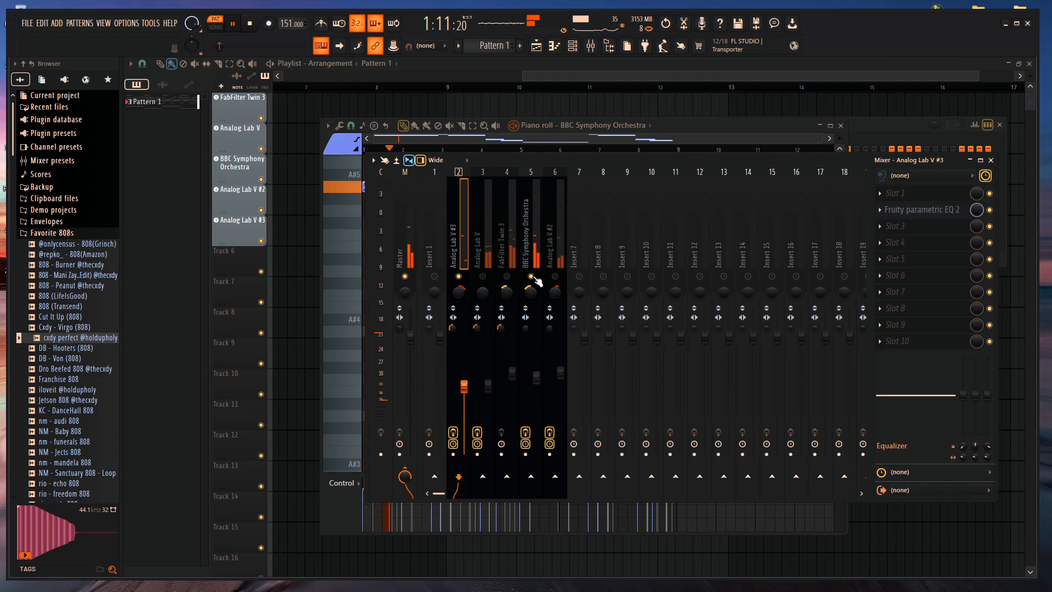
key(space)
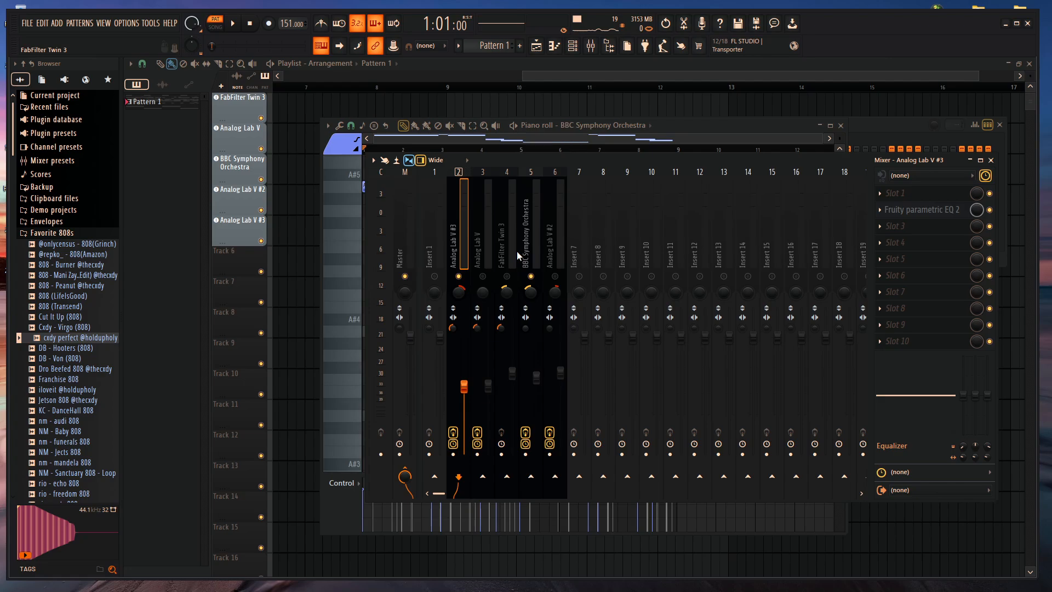
Step: Examine the Fruity parametric EQ 2 curve on the Analog Lab V #3 track, with all melody tracks unmuted
click(913, 211)
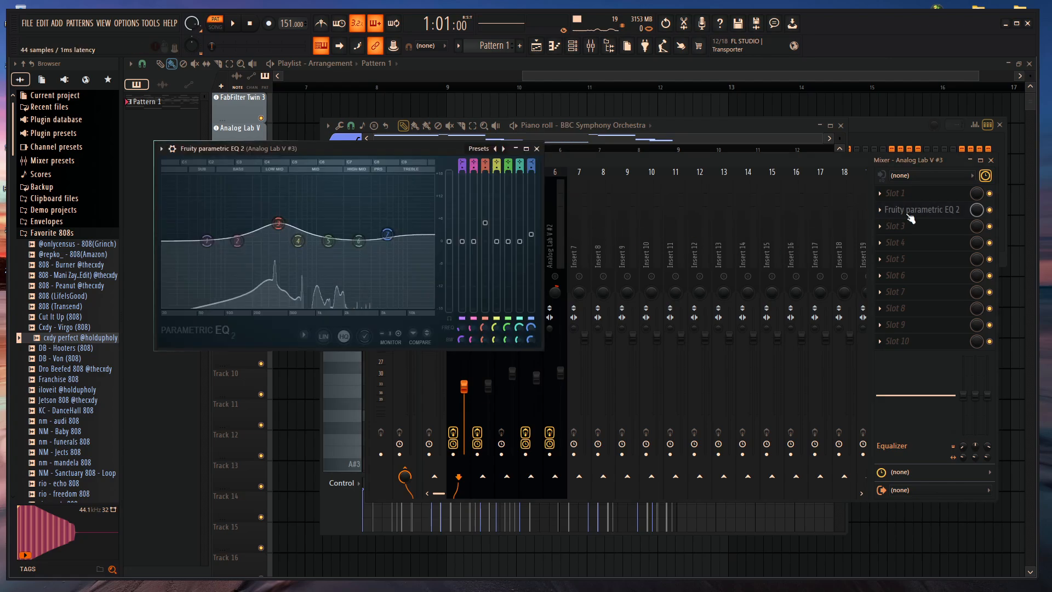
click(755, 157)
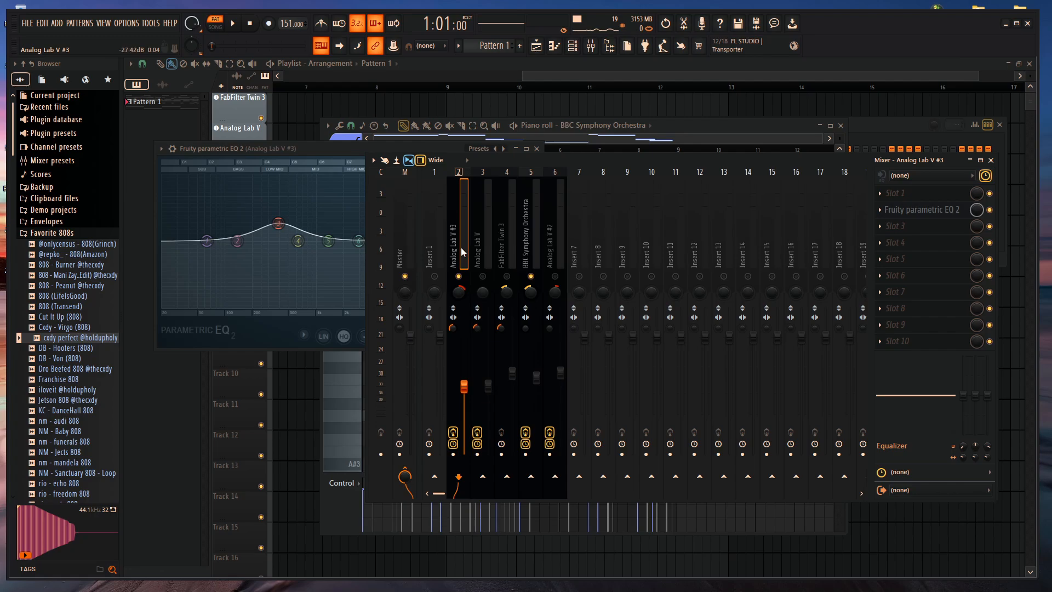
drag(485, 278, 500, 281)
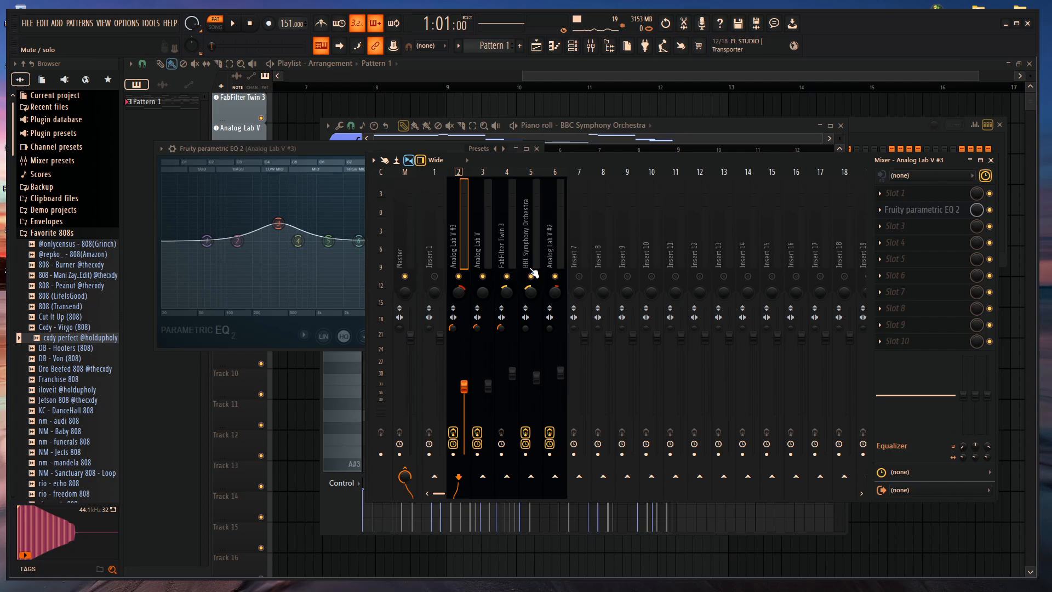
click(913, 213)
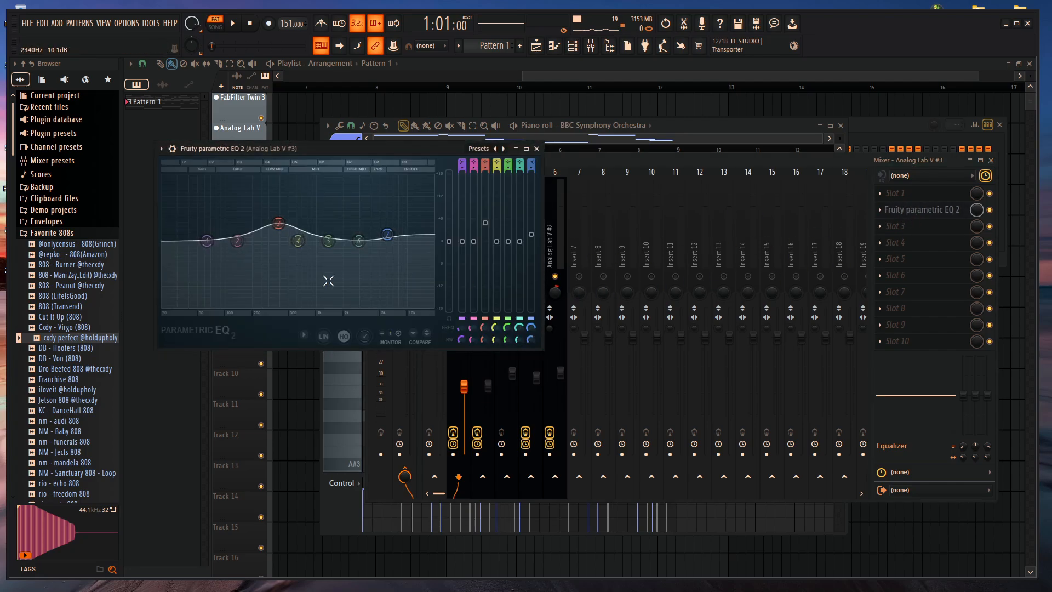
click(674, 159)
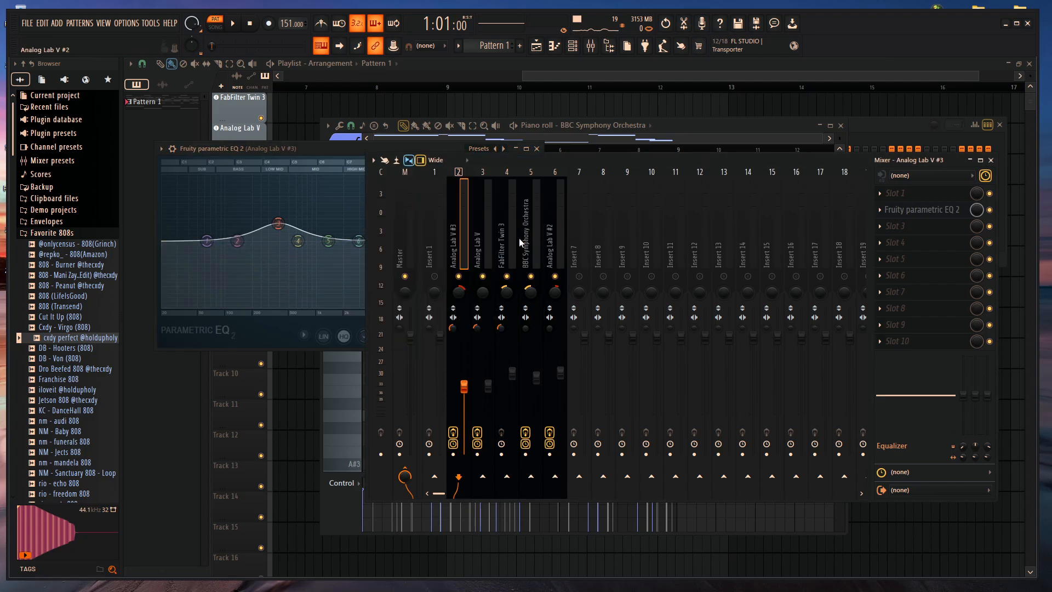
Step: Examine the Fruity parametric EQ 2 on the Analog Lab V track while auditioning soloed melody layers
click(486, 258)
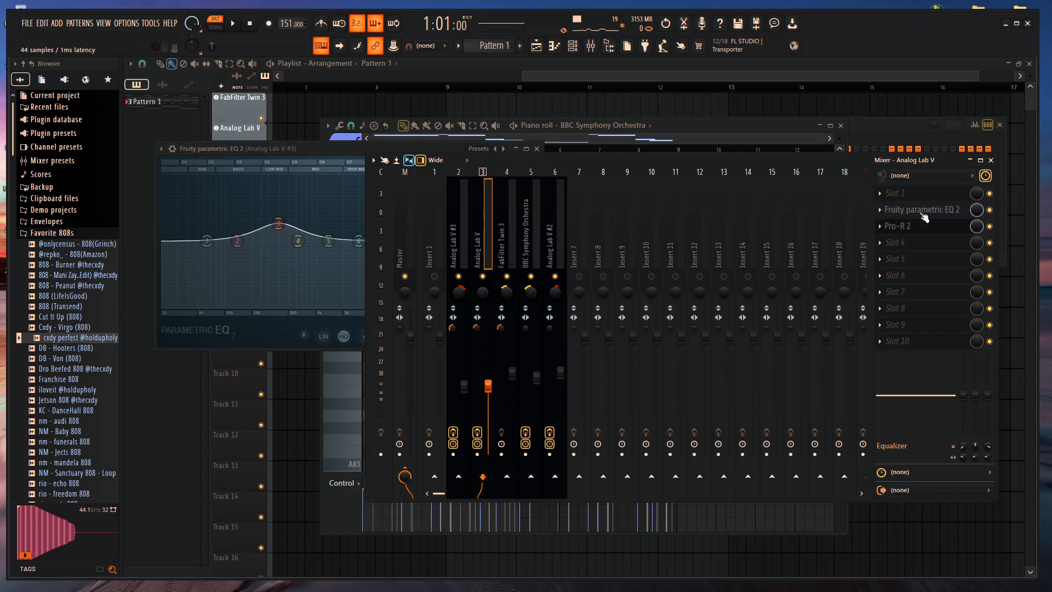
click(923, 209)
right_click(483, 276)
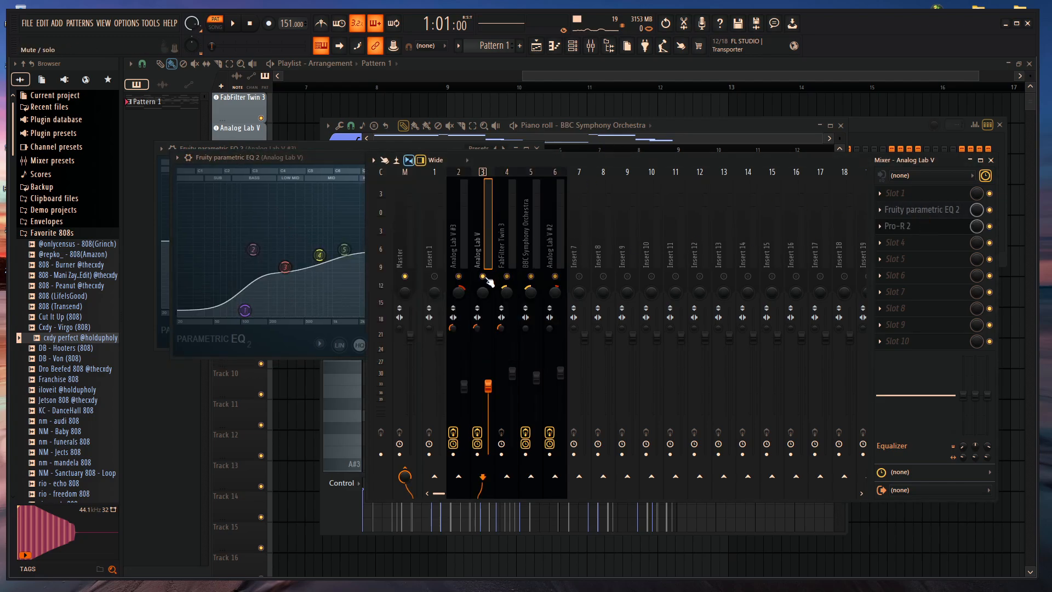
key(space)
click(908, 212)
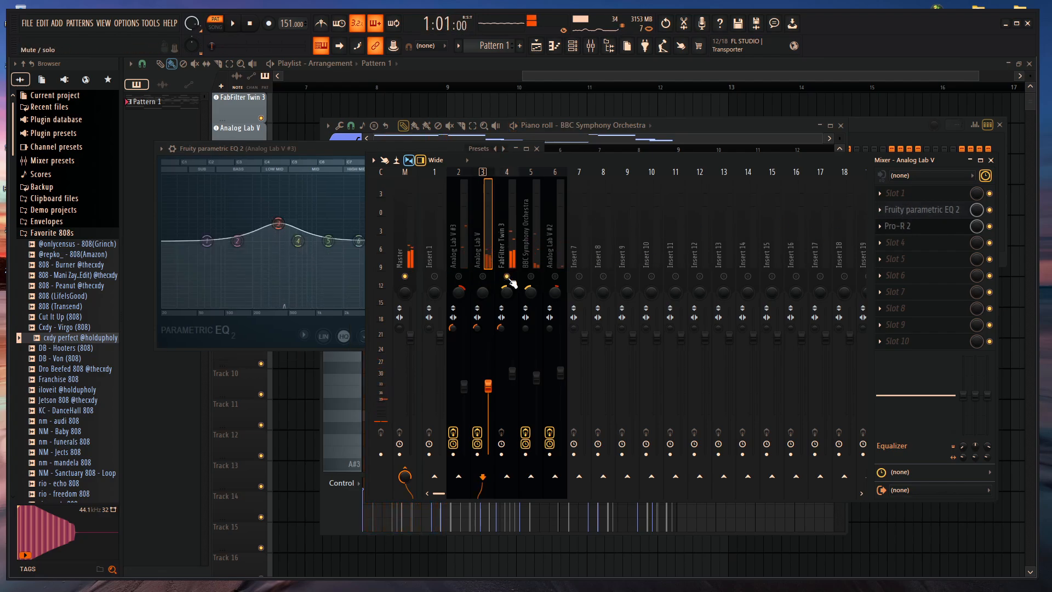
click(932, 212)
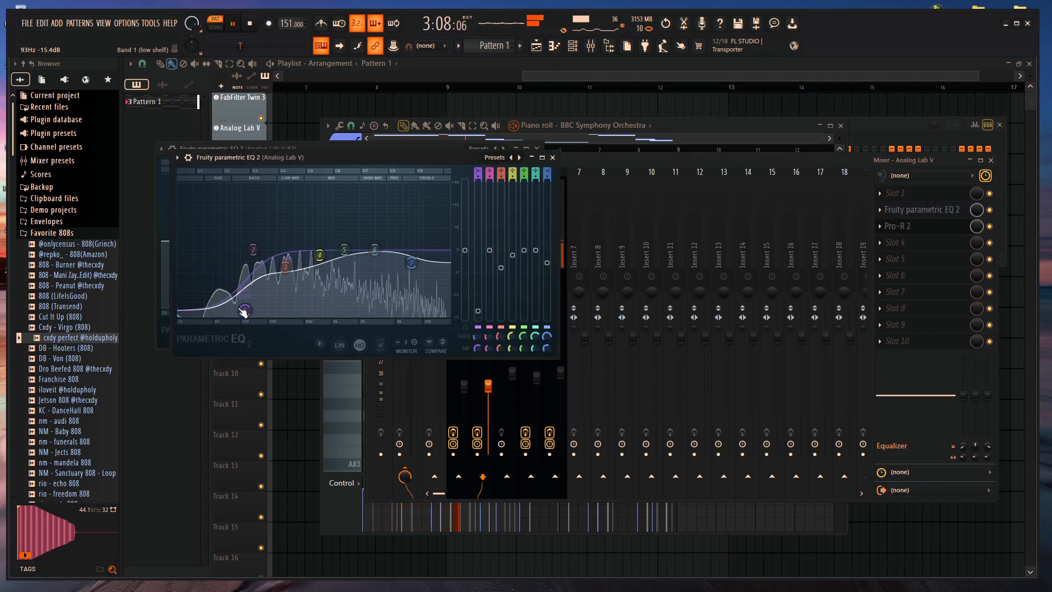
key(space)
Step: Cut more low end on Analog Lab V by moving EQ band 1, the low shelf, lower in gain and higher in frequency
drag(248, 311, 251, 313)
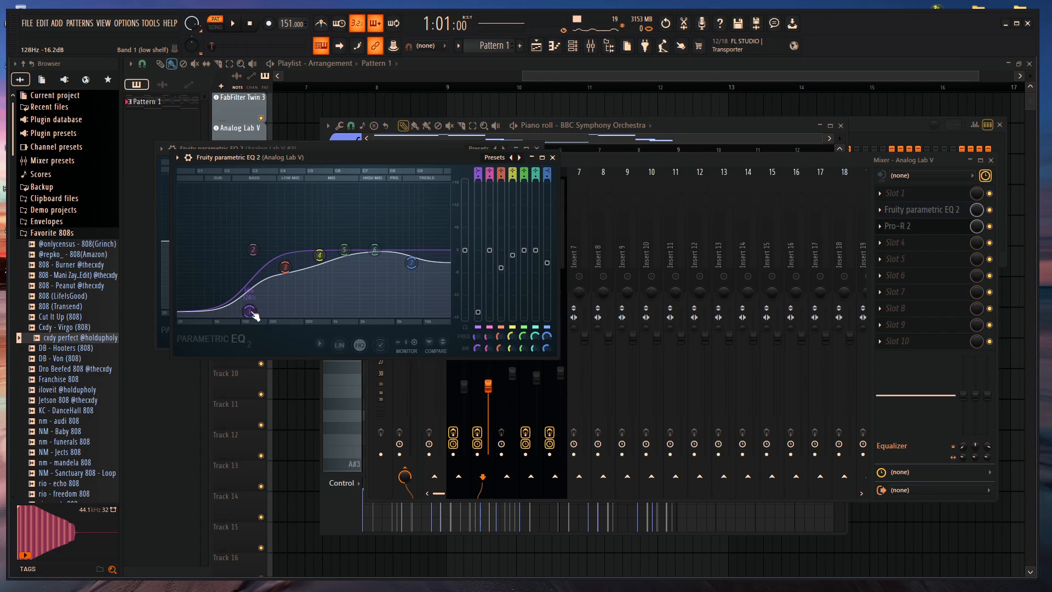
drag(254, 315, 255, 315)
mouse_move(253, 312)
mouse_down()
mouse_move(247, 302)
mouse_move(258, 316)
mouse_up()
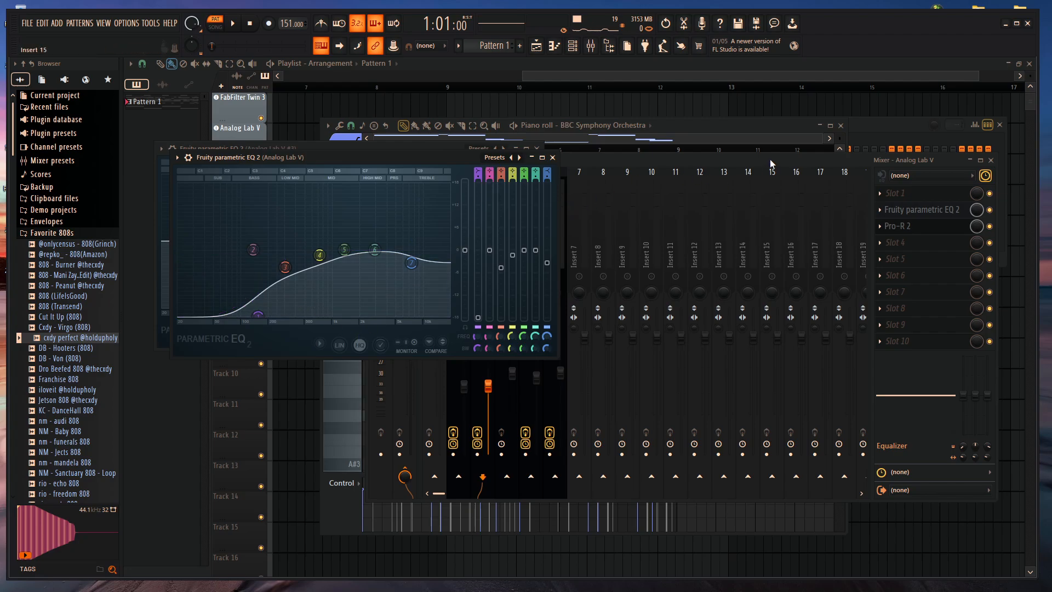
Step: Move the mixer window upward and unmute the BBC Symphony Orchestra, Analog Lab V #2, Analog Lab V #3 and Analog Lab V tracks
drag(771, 159, 772, 113)
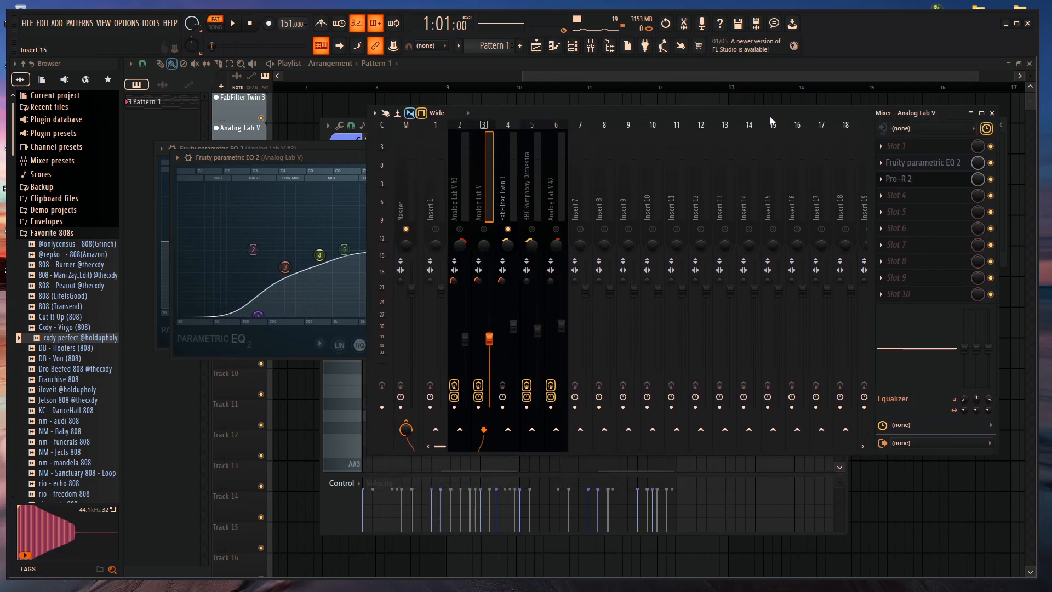
click(532, 229)
click(557, 229)
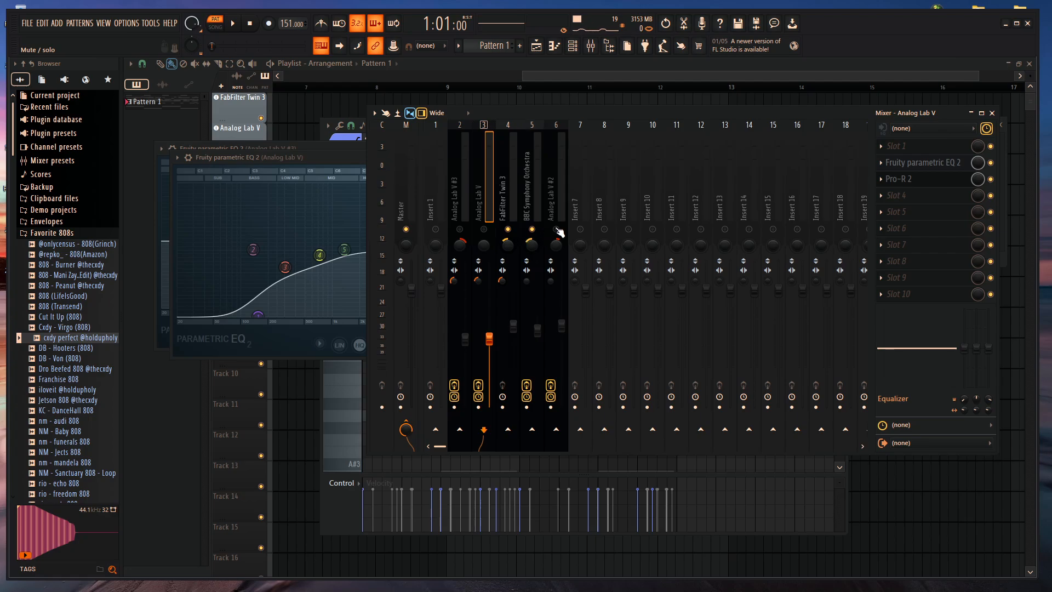
click(459, 229)
click(484, 229)
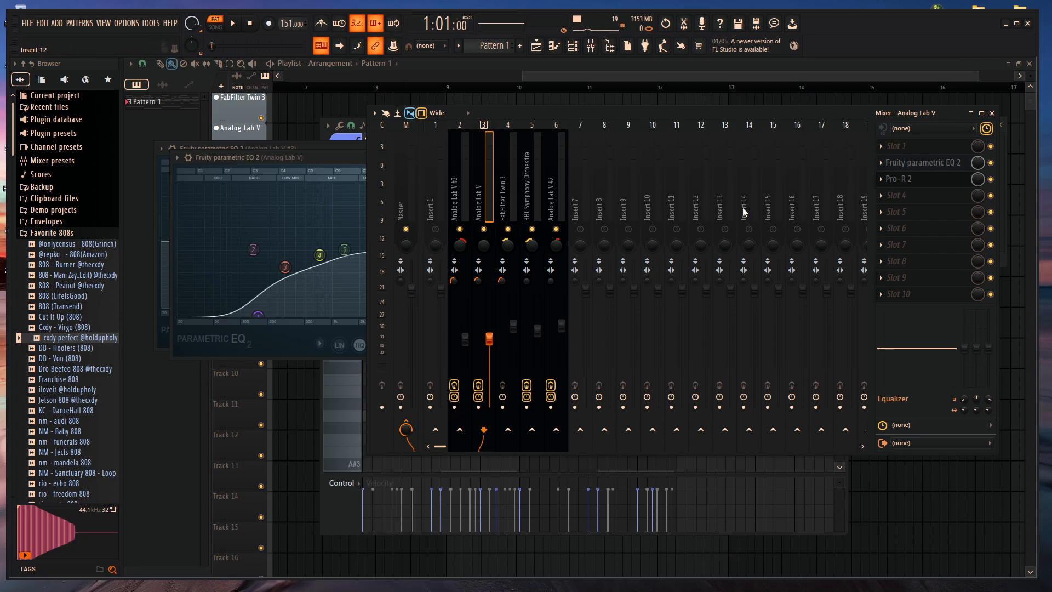
Step: Solo the Analog Lab V track and play it while toggling its Pro-R 2 reverb to compare the sound
right_click(484, 229)
key(space)
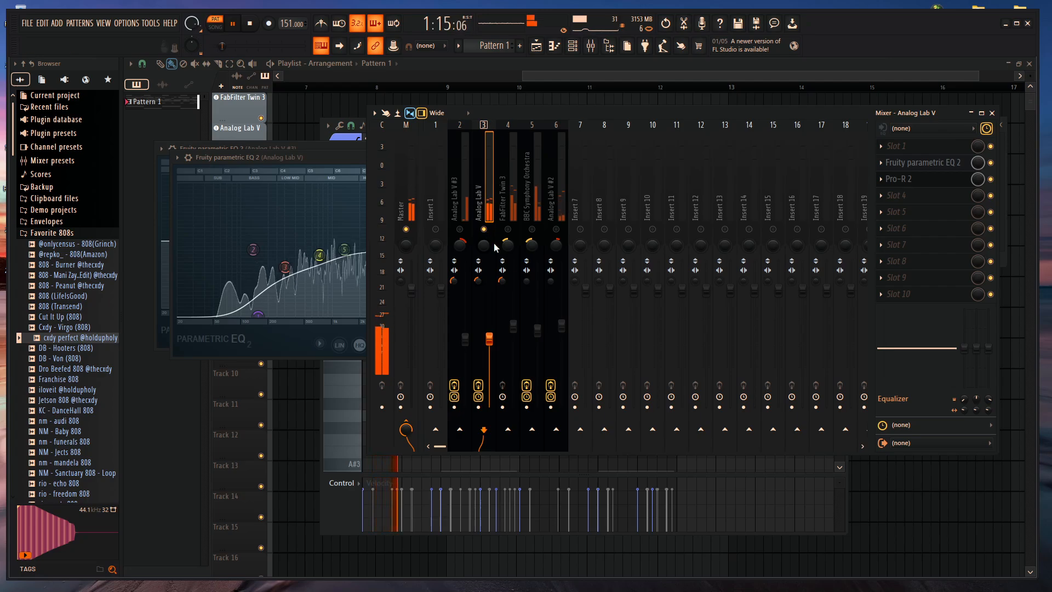
click(992, 179)
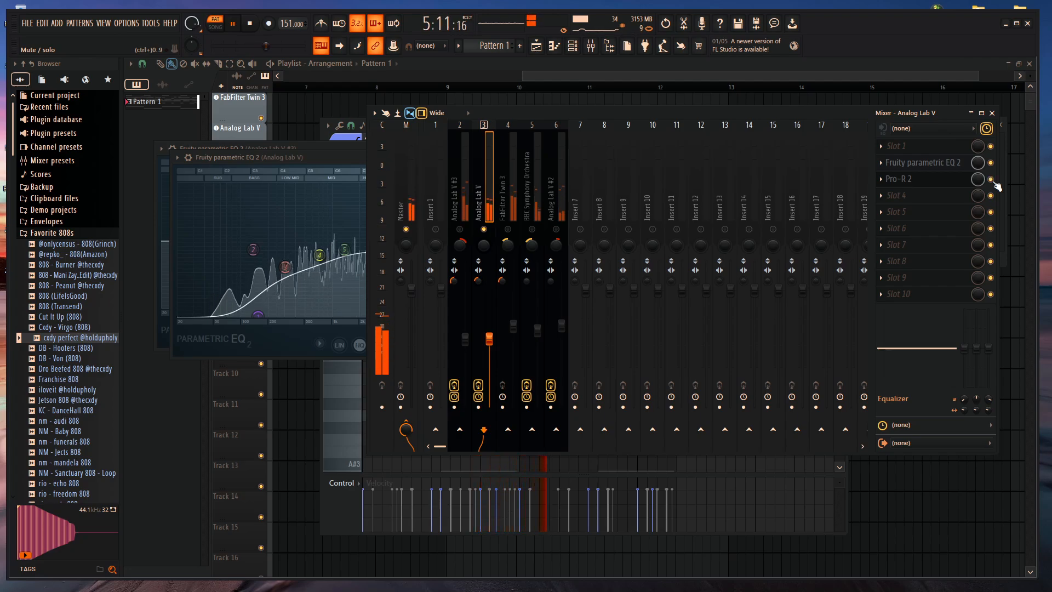
key(space)
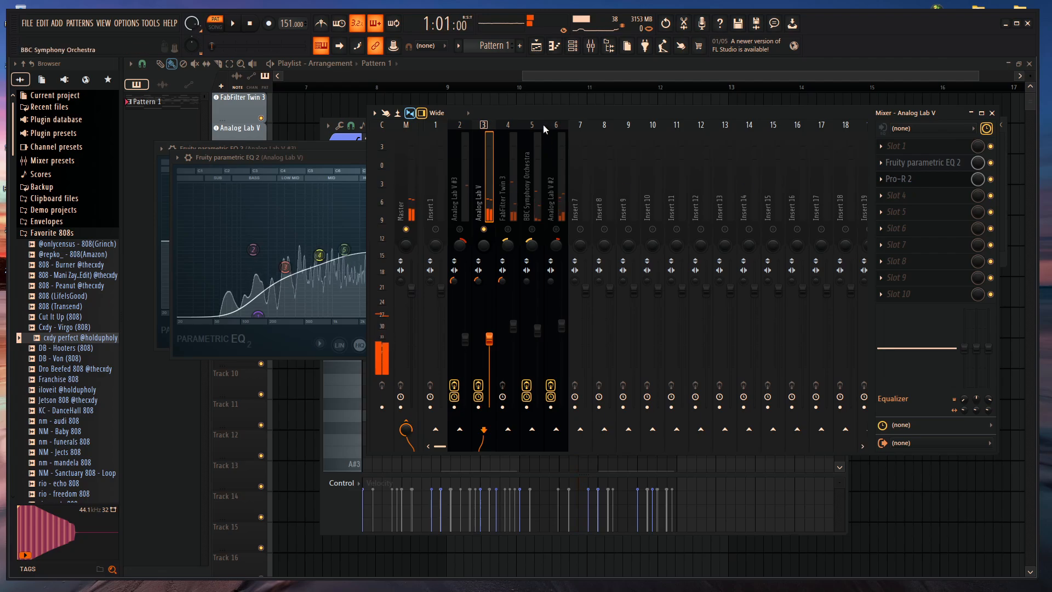
Step: Unmute Analog Lab V #3 alongside Analog Lab V and play the two layers together
click(459, 229)
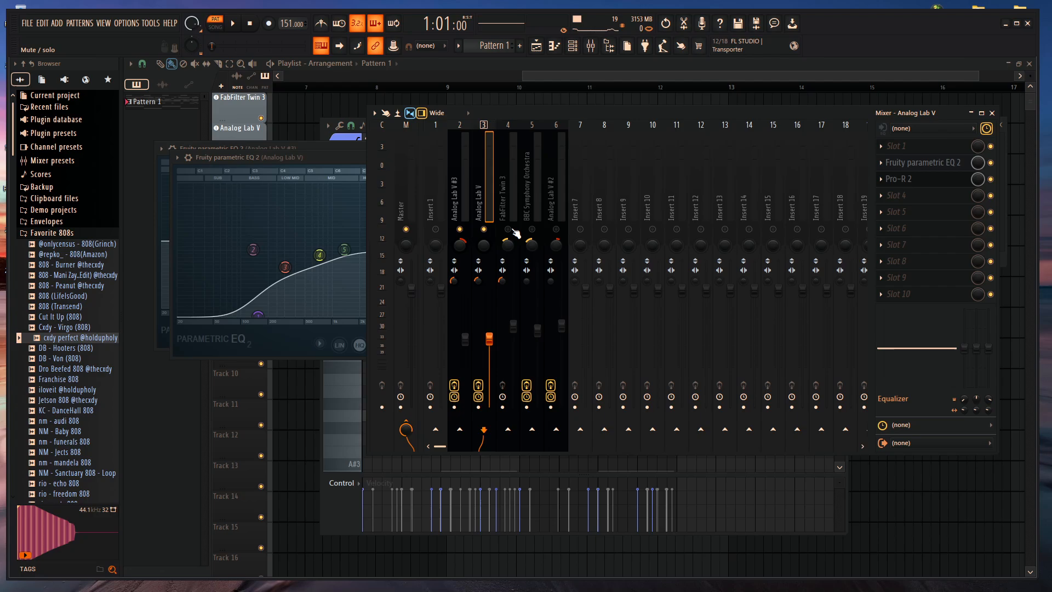
click(460, 193)
key(space)
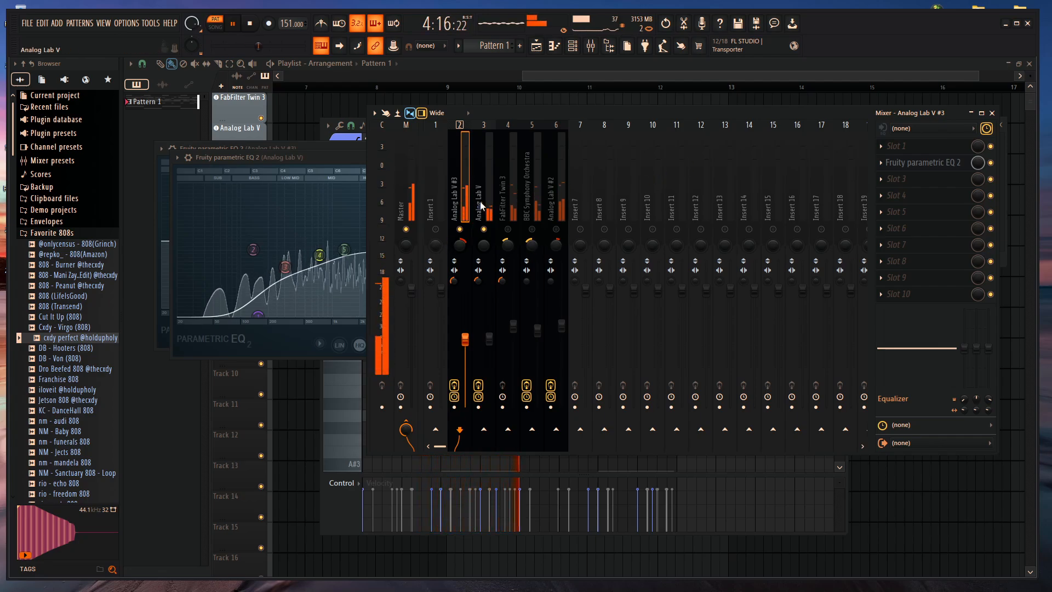
key(space)
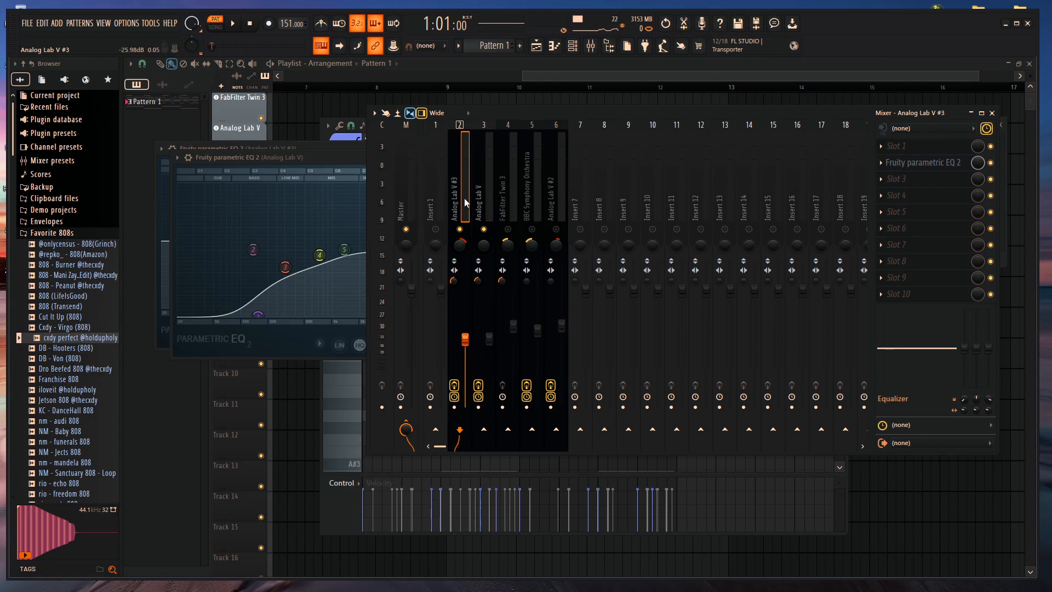
Step: Select the Analog Lab V track and unmute FabFilter Twin 3, BBC Symphony Orchestra and Analog Lab V #2
click(481, 195)
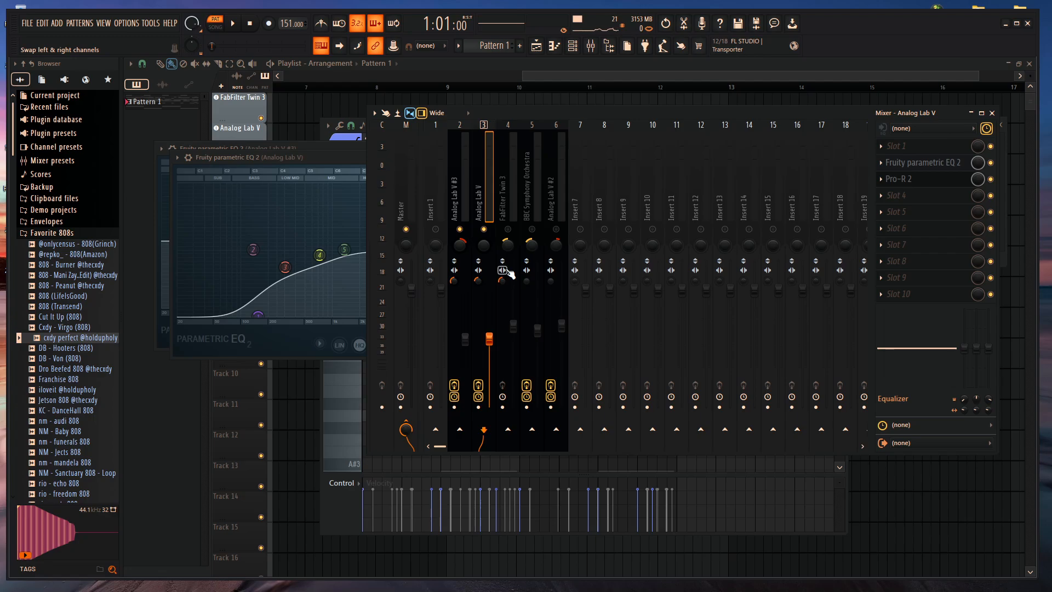
click(508, 230)
click(532, 229)
click(556, 229)
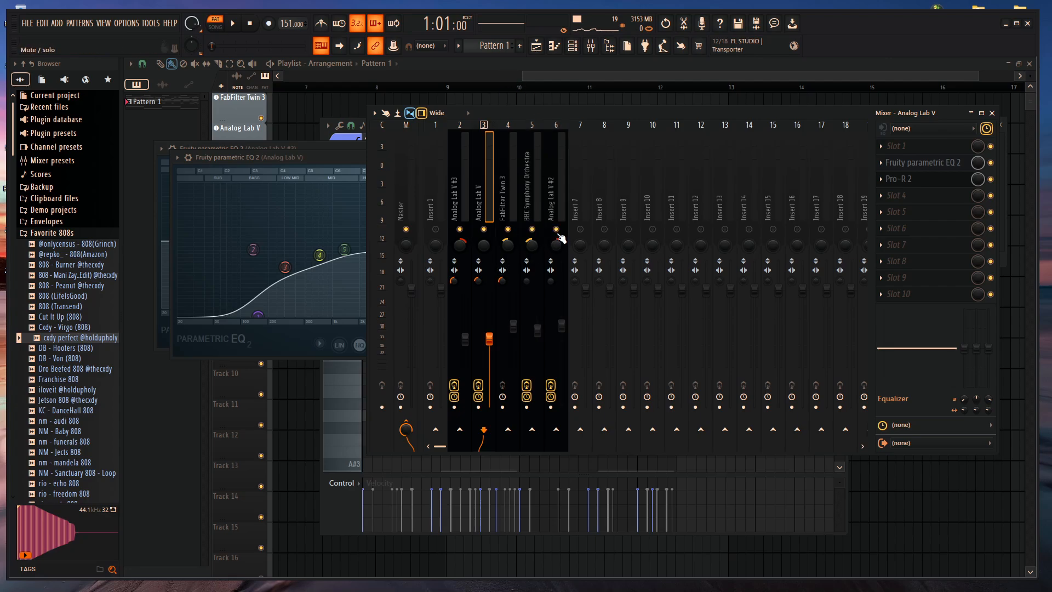
Step: Look through the layer tracks in the mixer, solo Analog Lab V #2 and play it alone
click(552, 214)
click(528, 209)
click(509, 206)
click(534, 206)
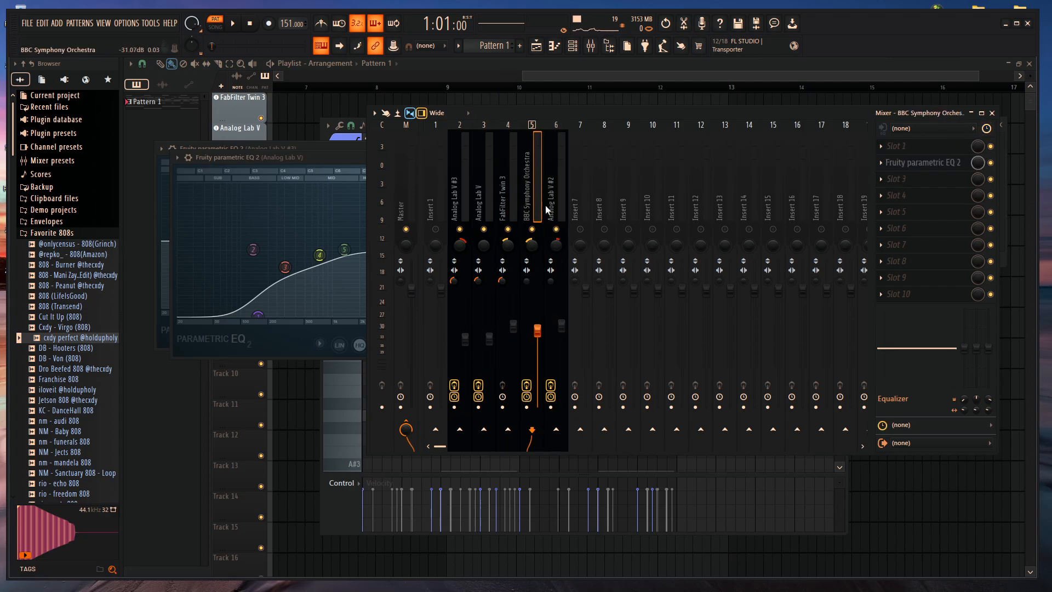
click(551, 207)
right_click(559, 230)
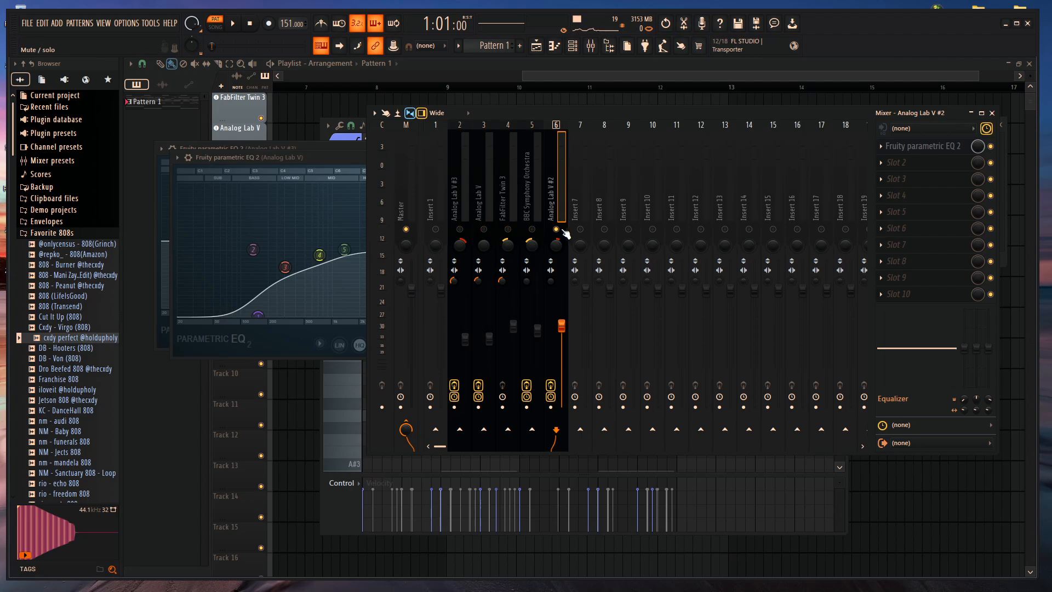
key(space)
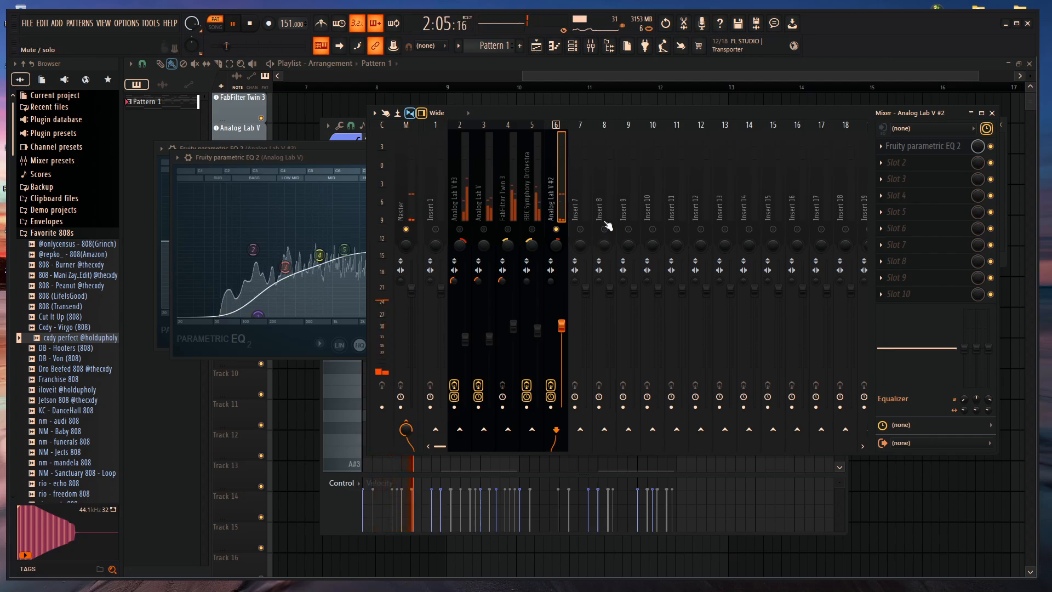
key(space)
Step: Try Fruity Delay 3 in slot 3 of Analog Lab V #2, using the Ping pong model and about 57% output wet while listening
click(877, 180)
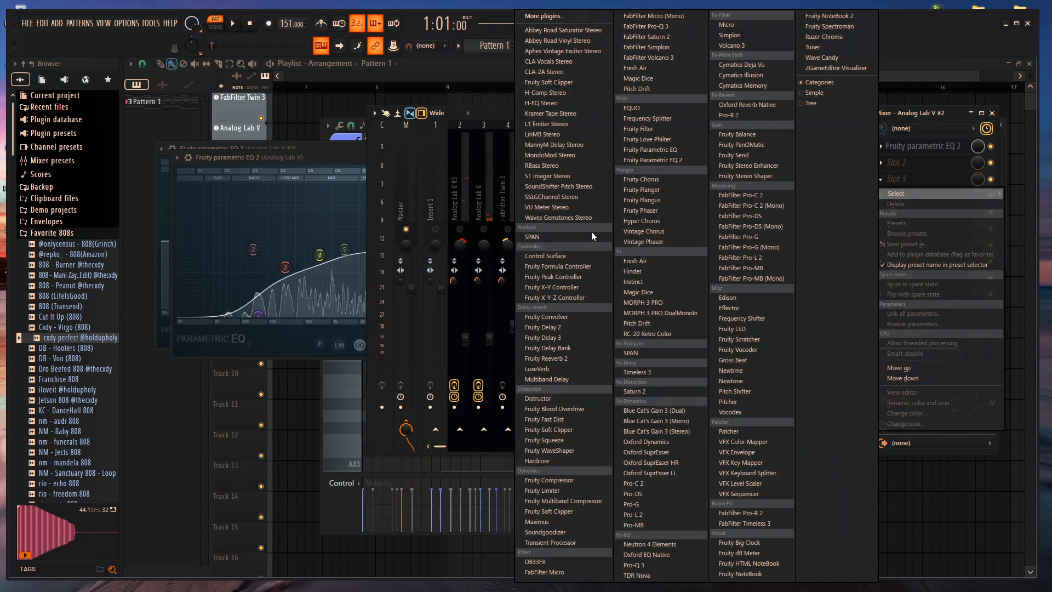
click(579, 338)
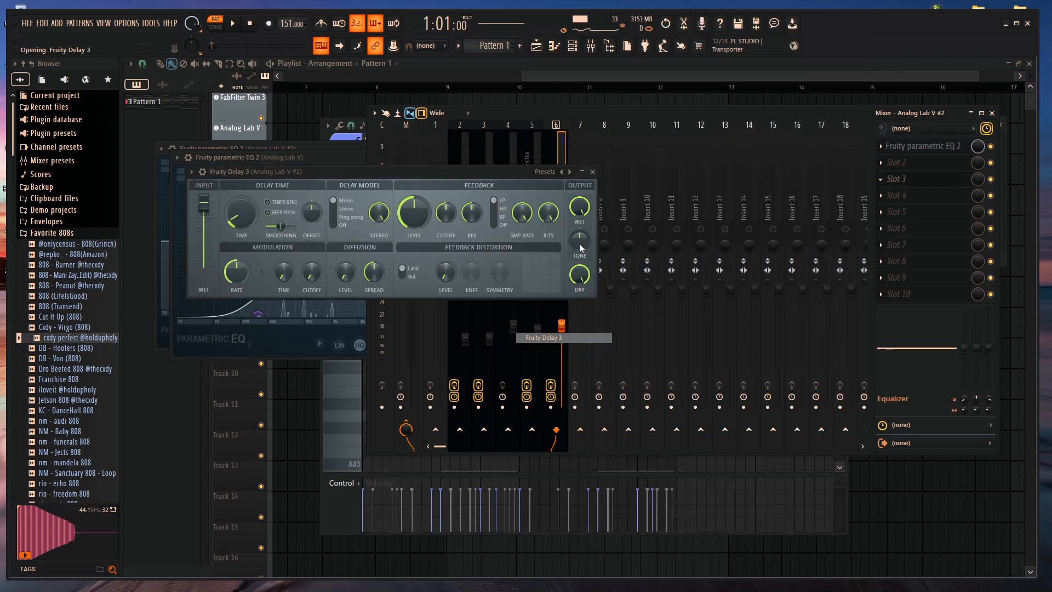
key(space)
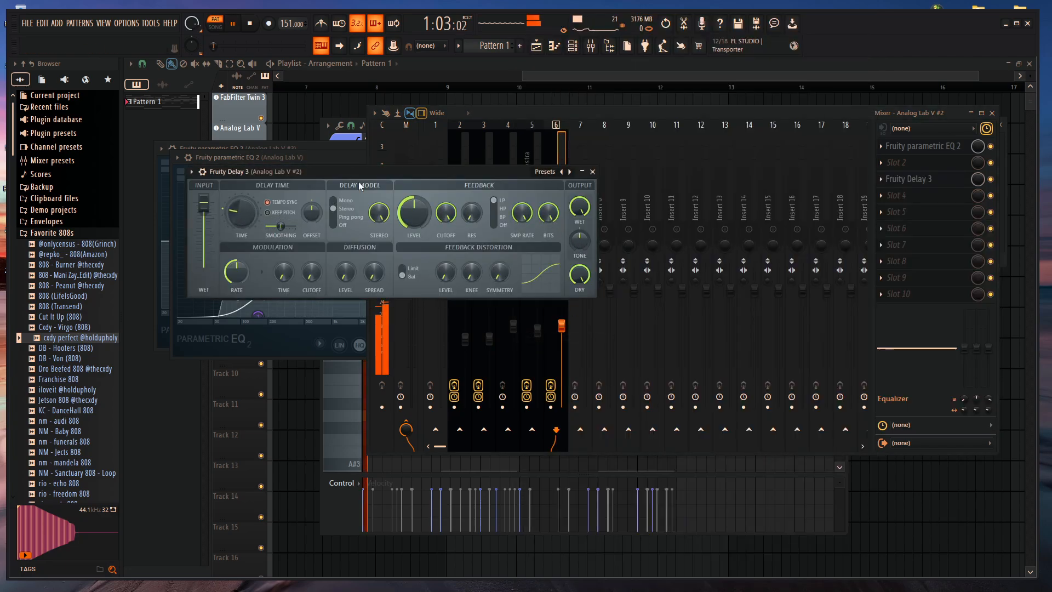
click(342, 217)
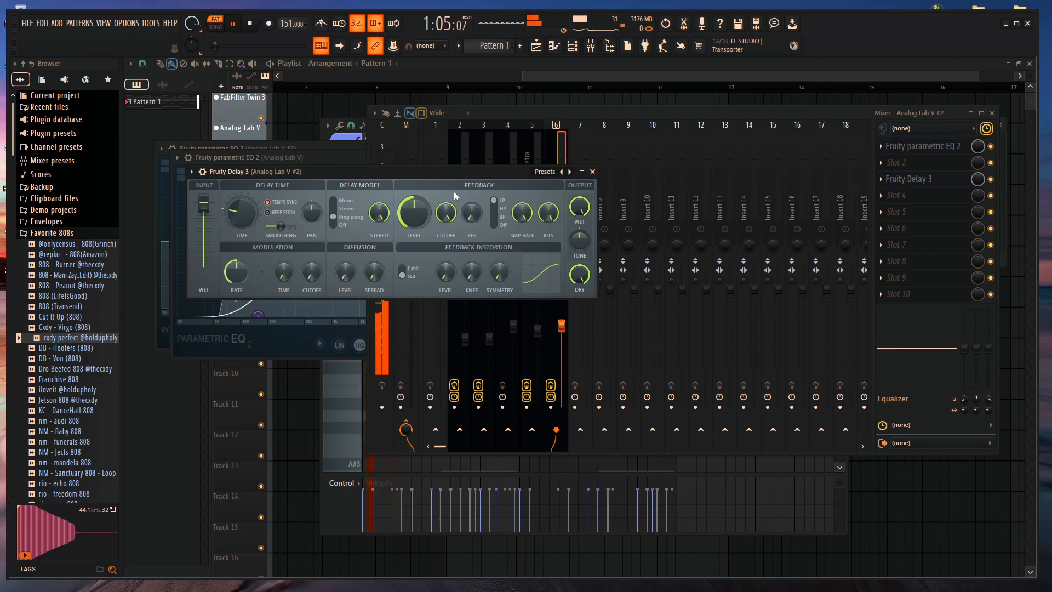
mouse_move(580, 206)
mouse_down()
mouse_move(580, 217)
mouse_move(583, 206)
mouse_up()
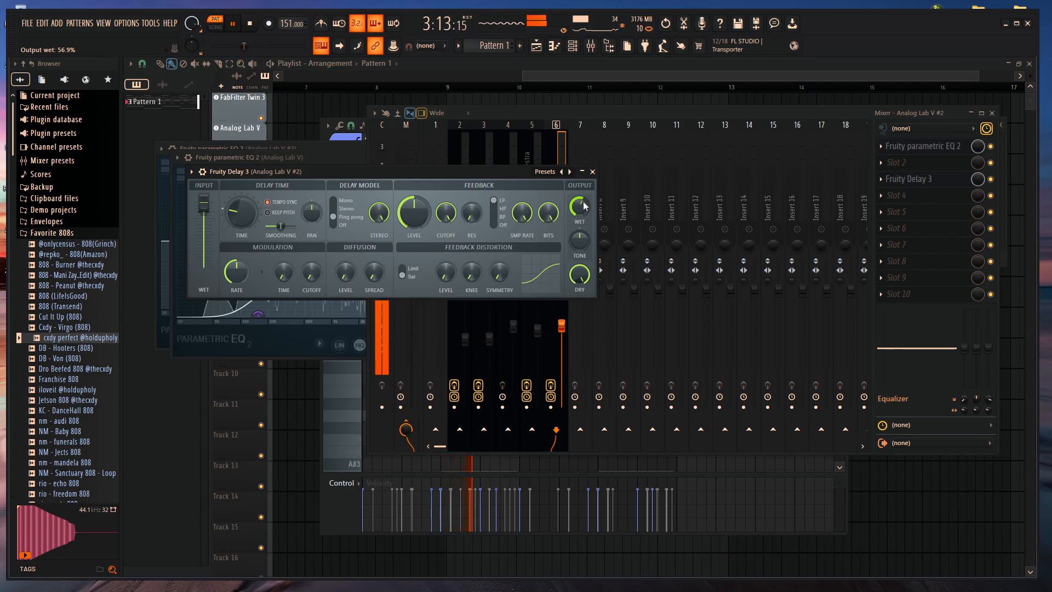
key(space)
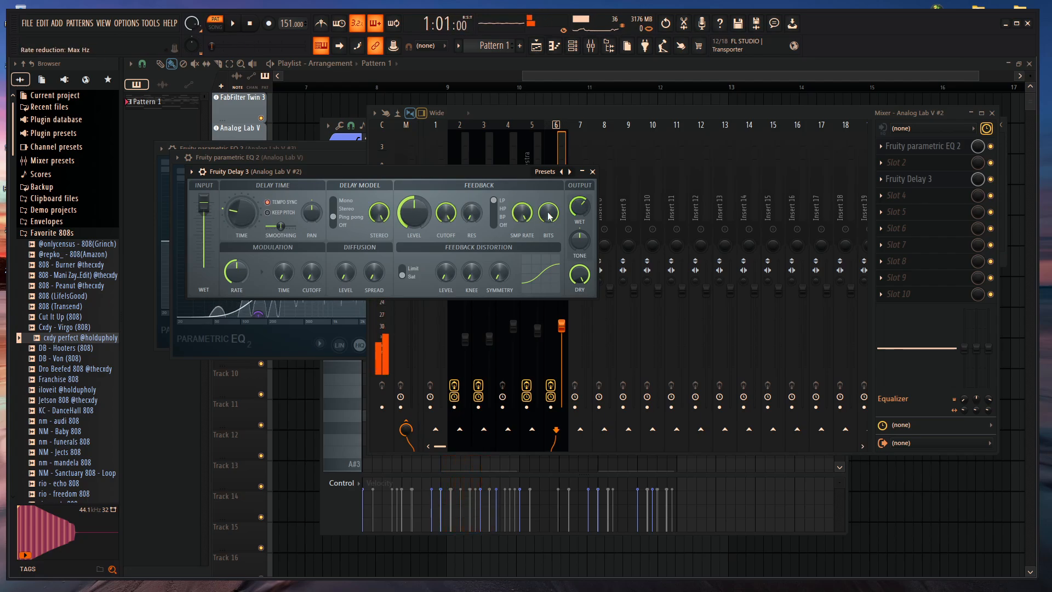
click(594, 174)
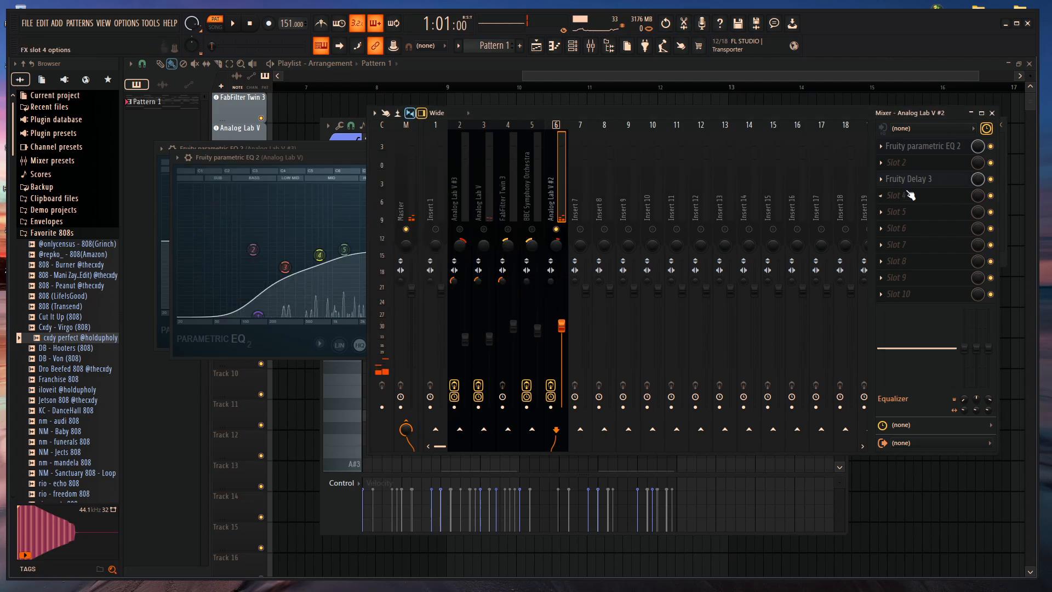
Step: Delete Fruity Delay 3 from slot 3 of the Analog Lab V #2 track
click(881, 179)
click(905, 203)
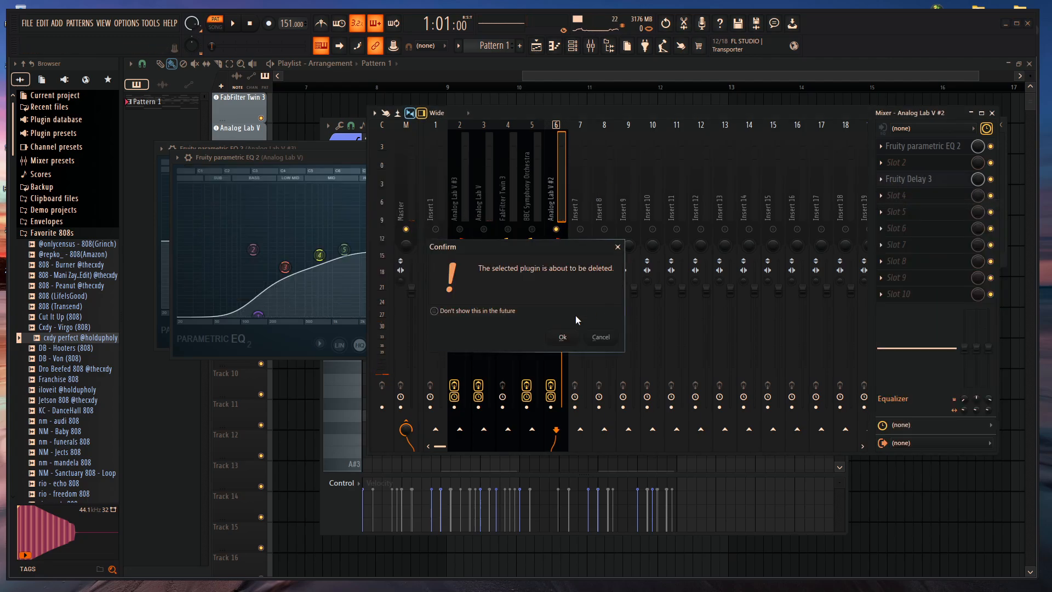
click(563, 337)
Step: Add MannyM Delay Stereo to slot 2 of Analog Lab V #2, load the MM Ambient Delay preset and reposition its window
click(881, 163)
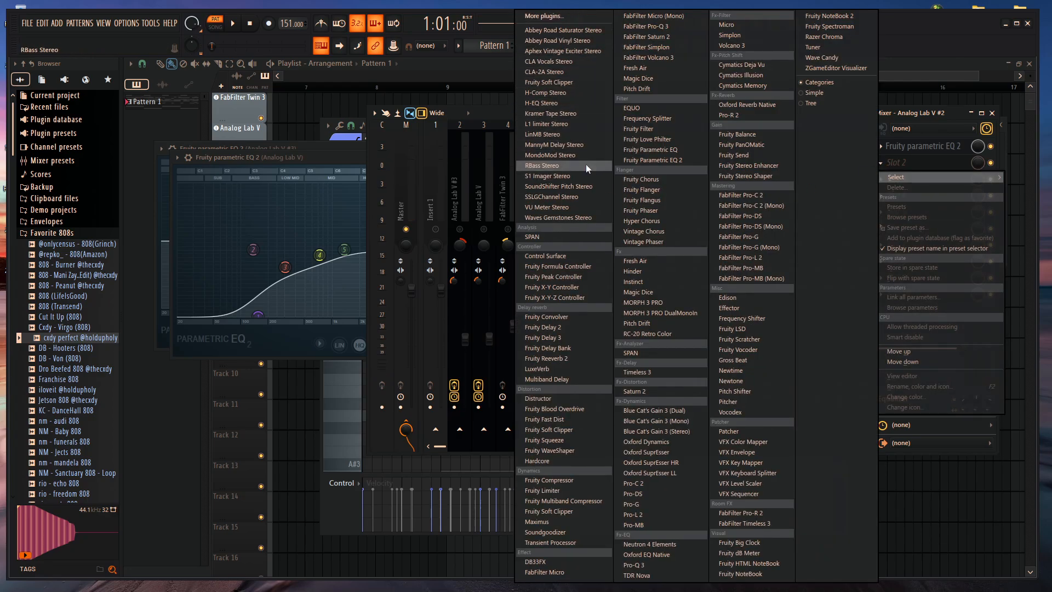
click(586, 144)
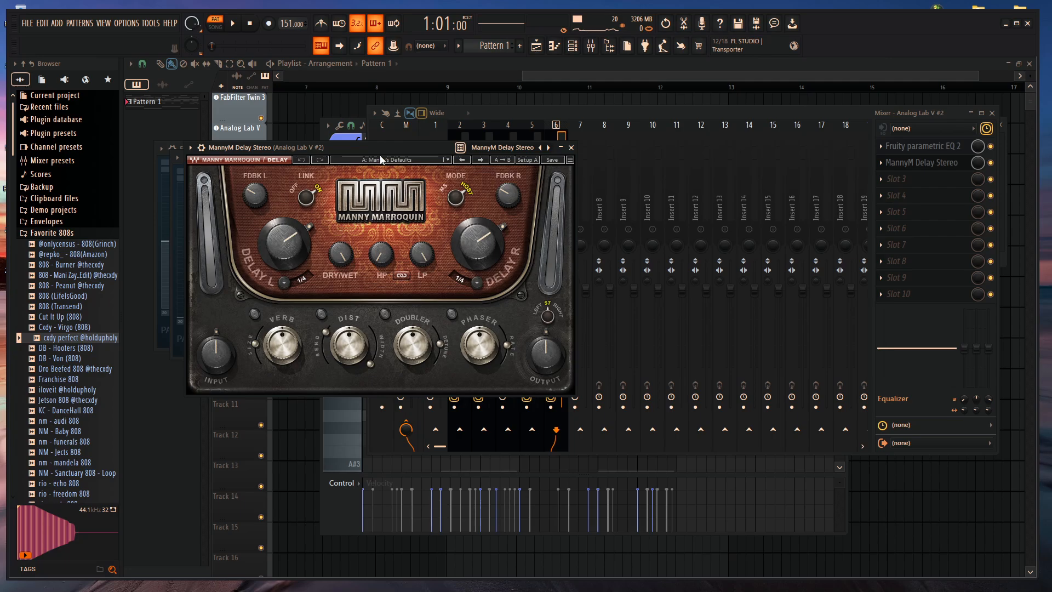
click(382, 159)
click(461, 299)
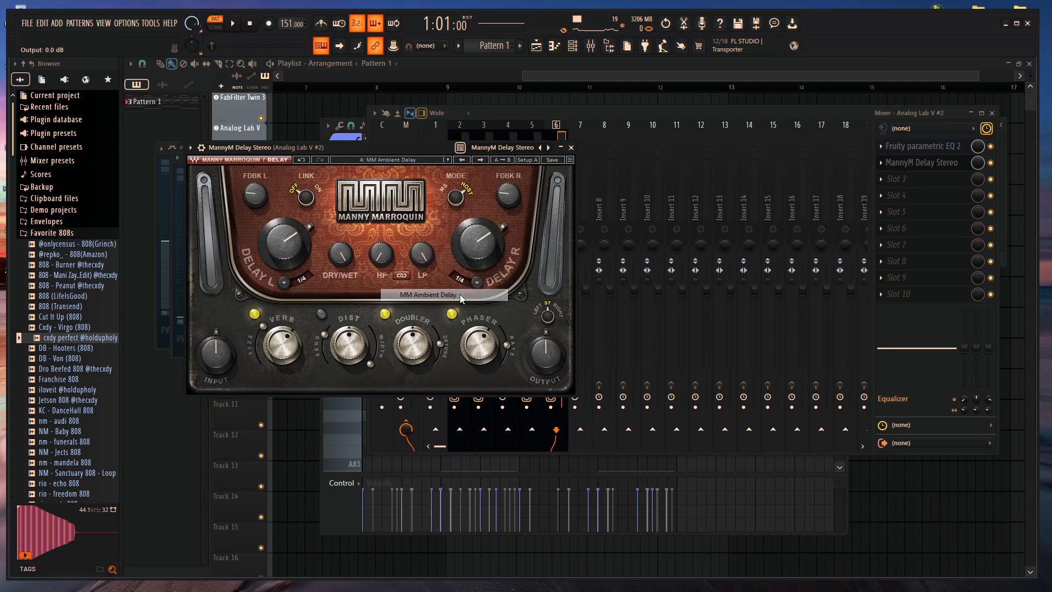
drag(411, 148, 544, 199)
Step: Play the delayed Analog Lab V #2 layer and unmute Analog Lab V #3 and Analog Lab V during playback
key(space)
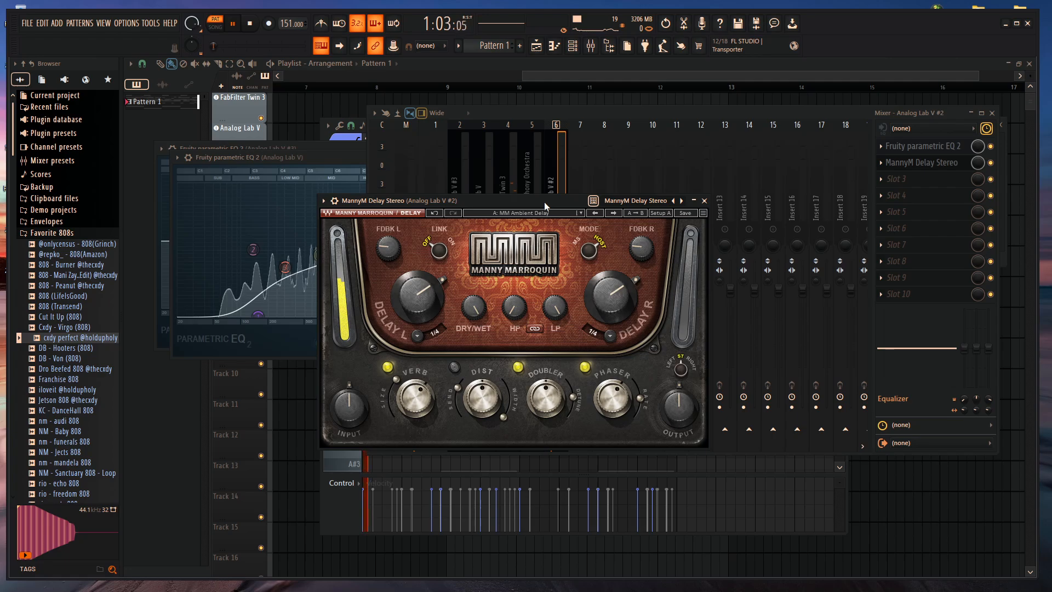
click(592, 134)
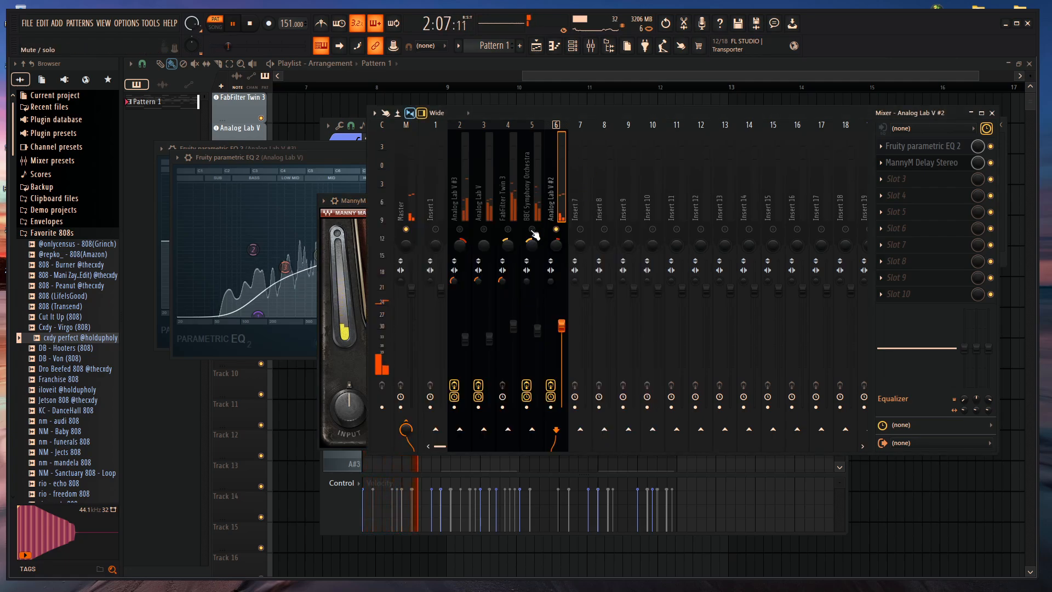
click(460, 229)
click(484, 230)
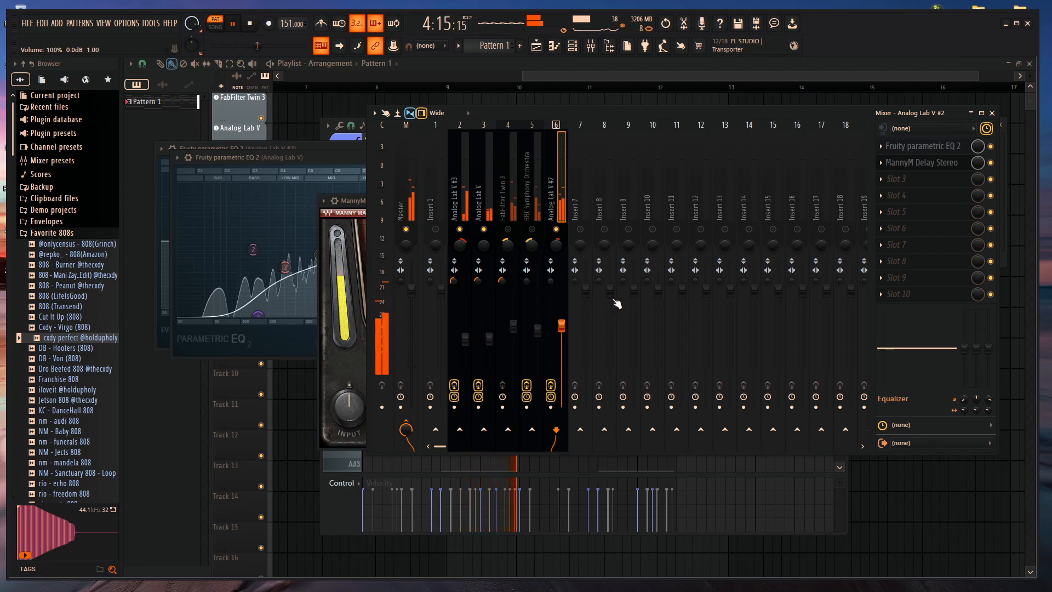
key(space)
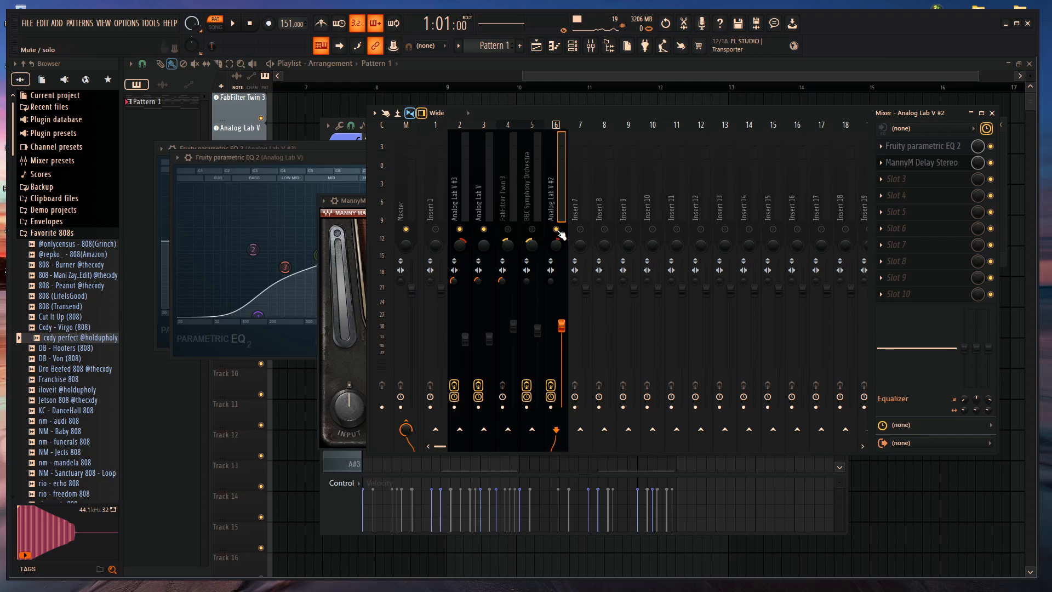
Step: Unmute BBC Symphony Orchestra and lower the Analog Lab V #2 volume to about 58% while playing, closing the MannyM Delay window
click(535, 238)
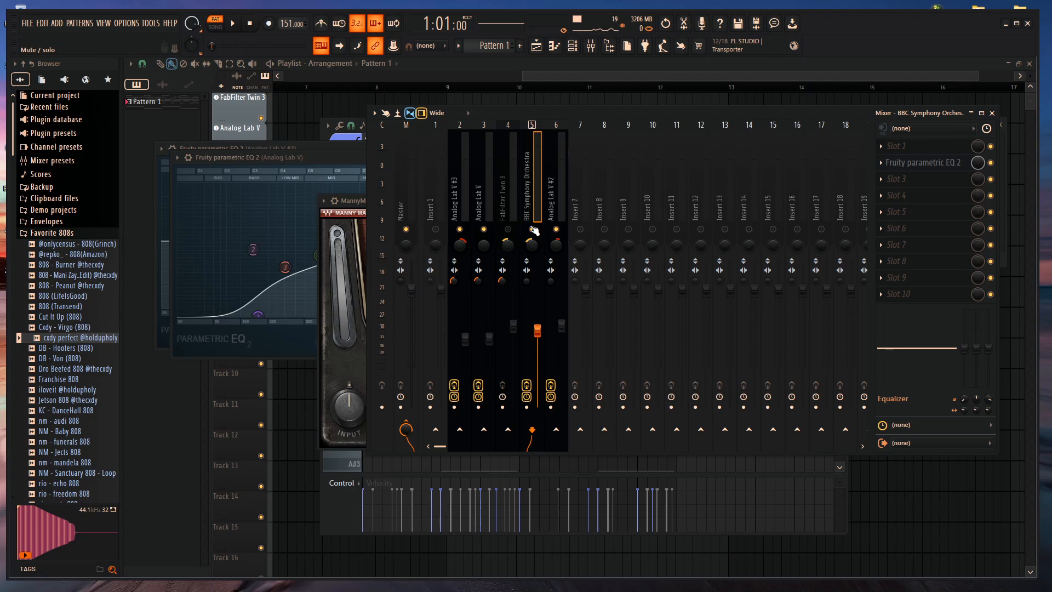
key(space)
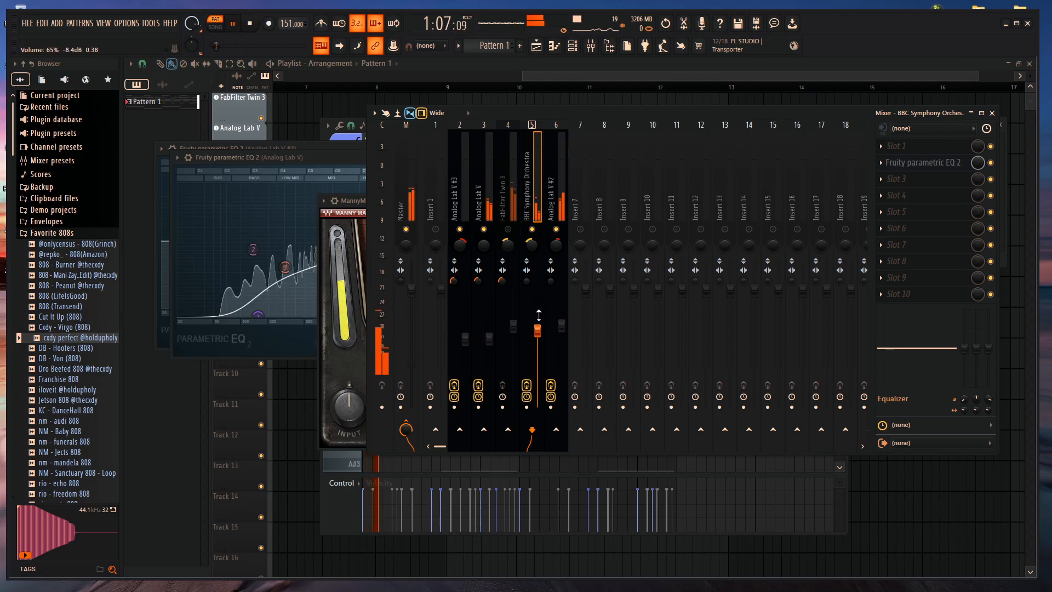
drag(562, 326, 561, 343)
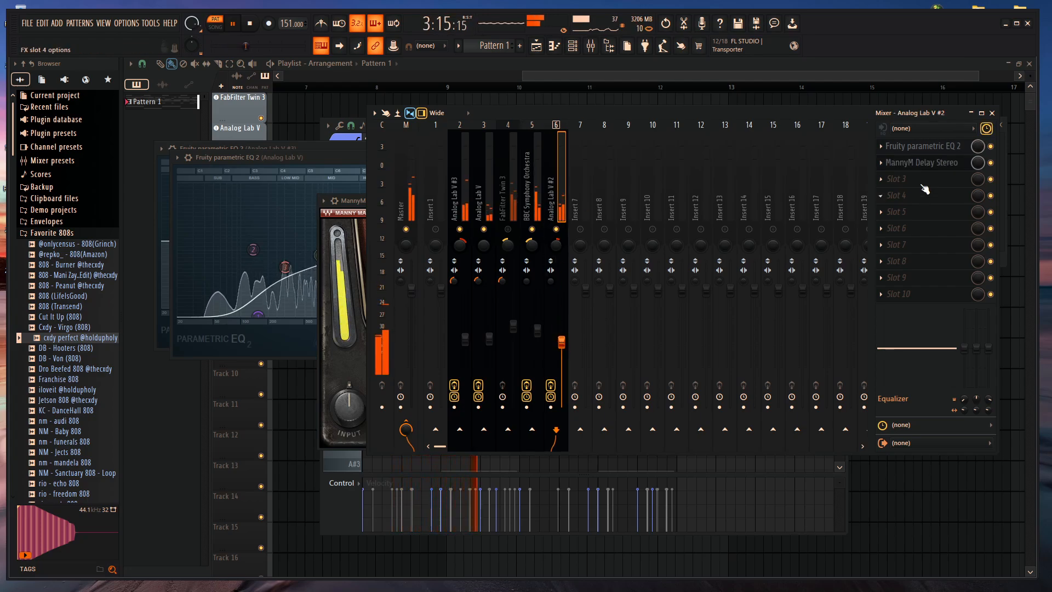
click(924, 164)
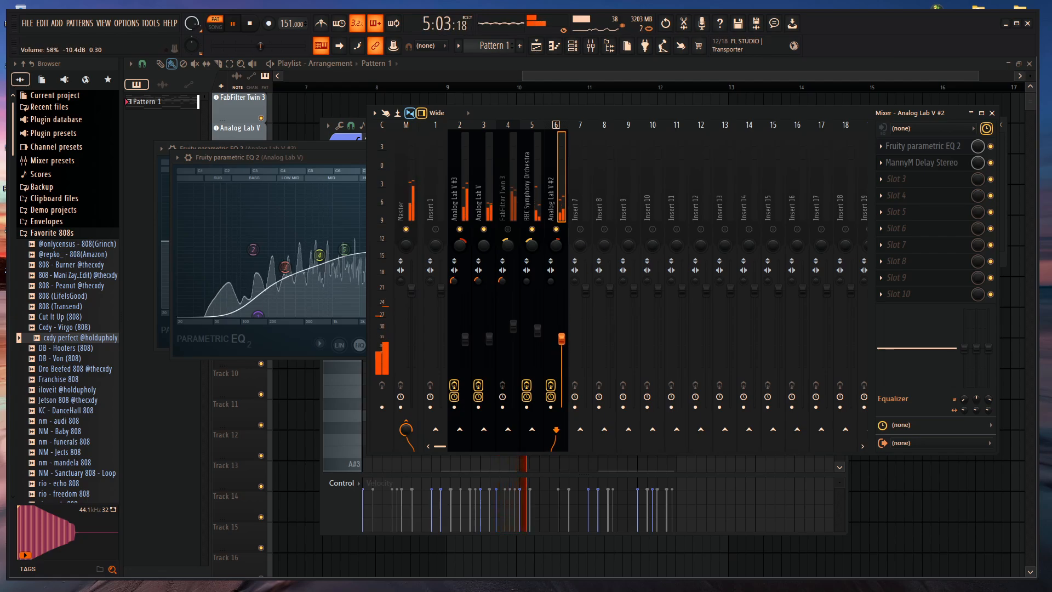
key(space)
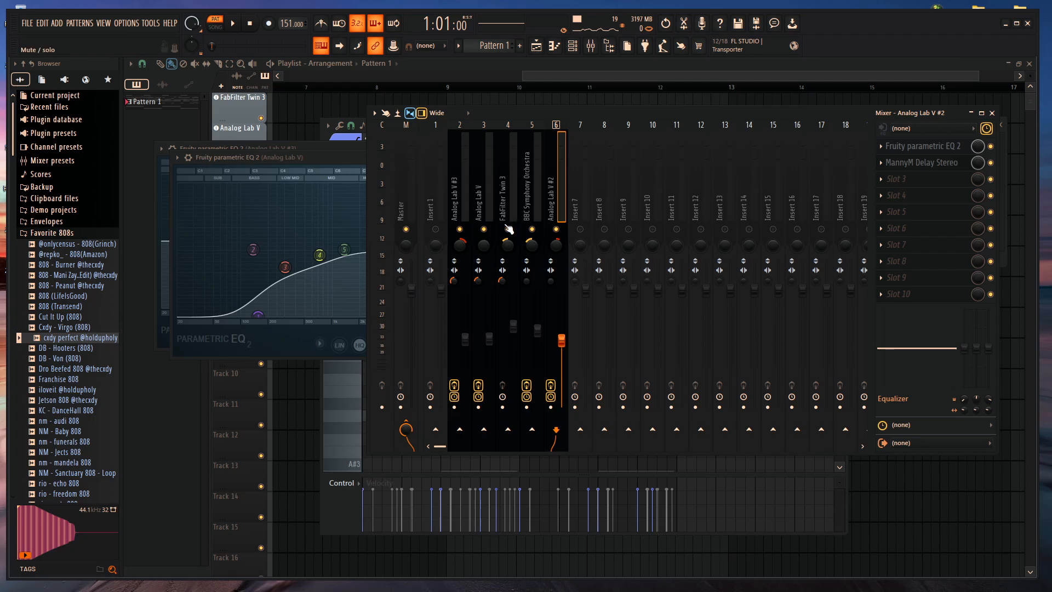
Step: Play only Analog Lab V #3, Analog Lab V #2 and FabFilter Twin 3 together, then unmute Analog Lab V and BBC Symphony Orchestra
right_click(460, 229)
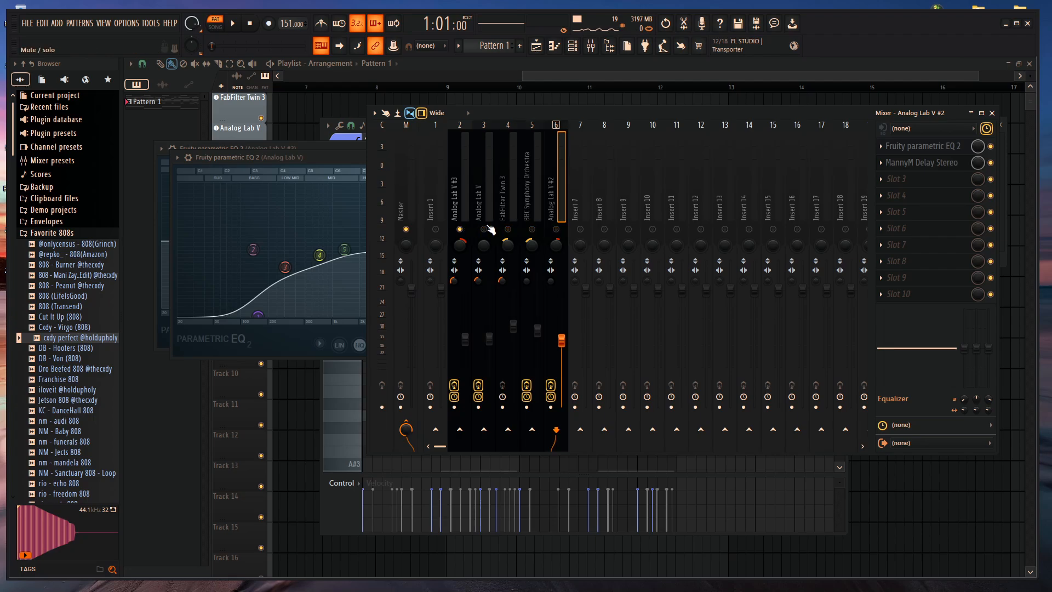
click(557, 230)
key(space)
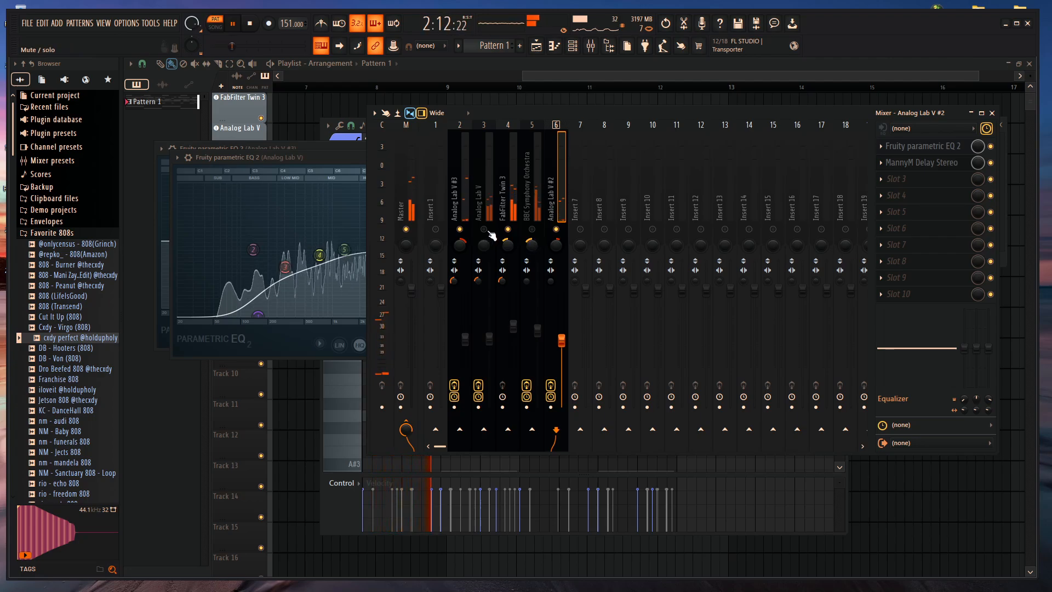
key(space)
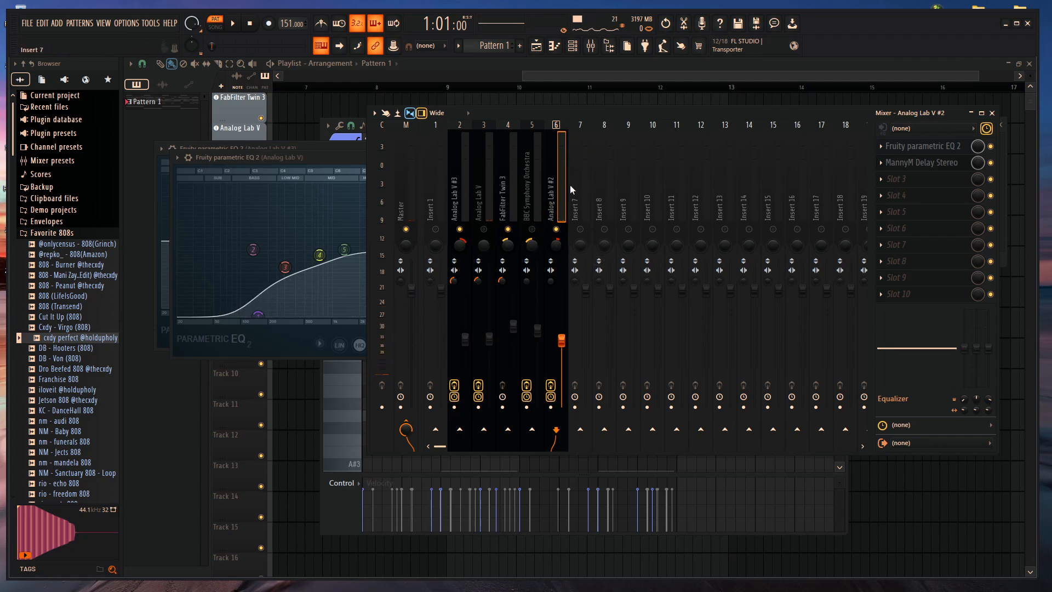
click(484, 230)
click(532, 229)
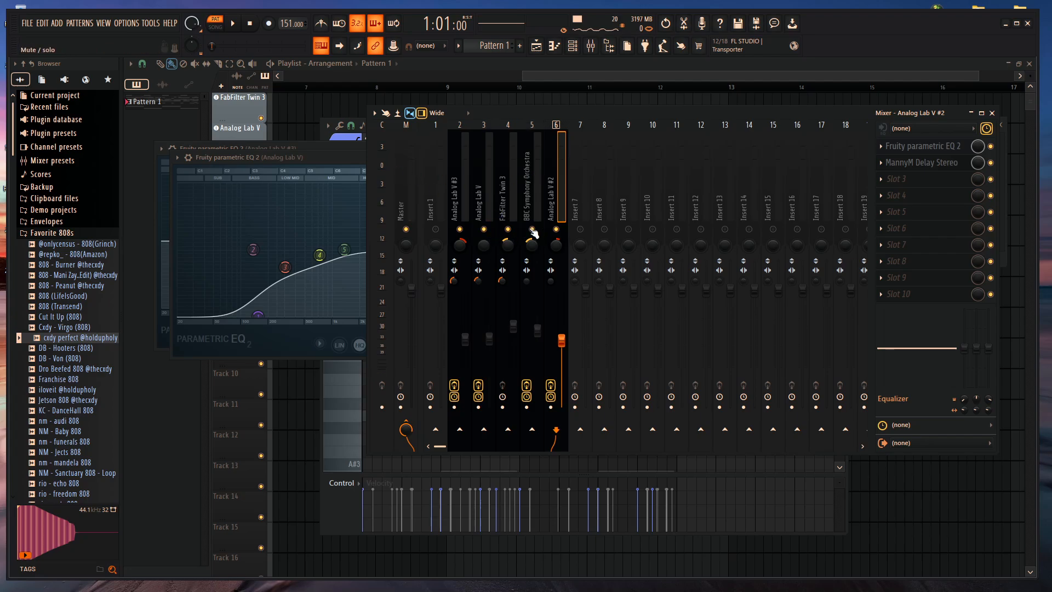
Step: Go back and forth through the five layer tracks in the mixer to review the effects on each
click(535, 183)
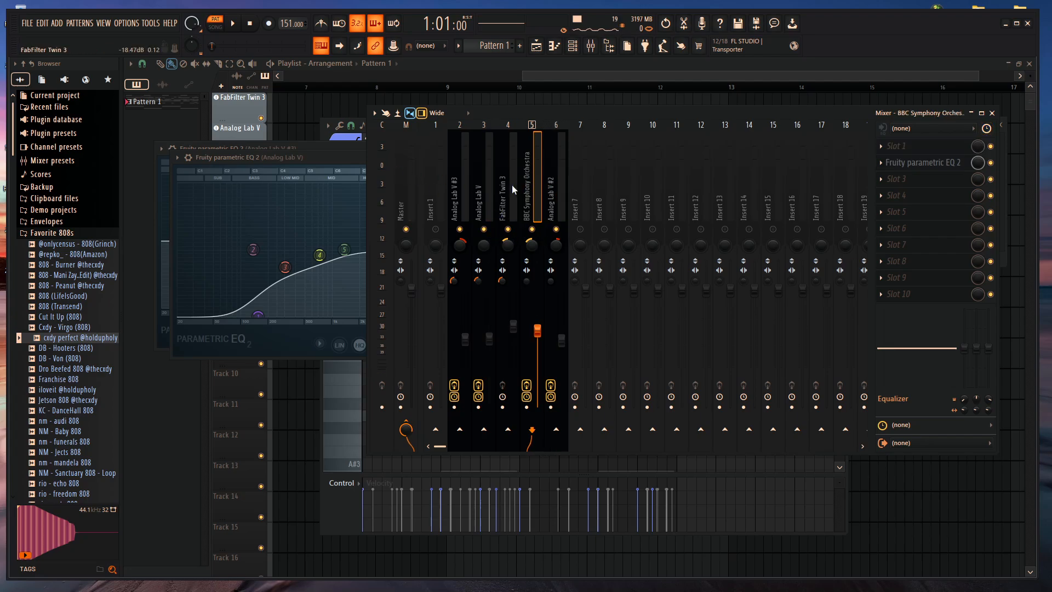
click(505, 188)
click(482, 192)
click(467, 196)
click(485, 197)
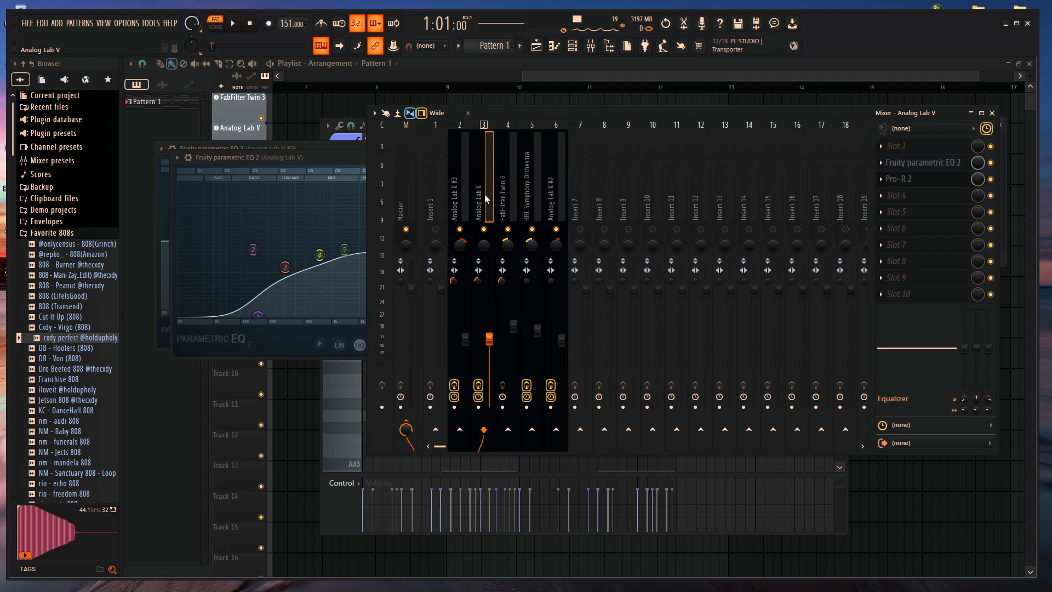
click(541, 190)
click(554, 190)
click(533, 190)
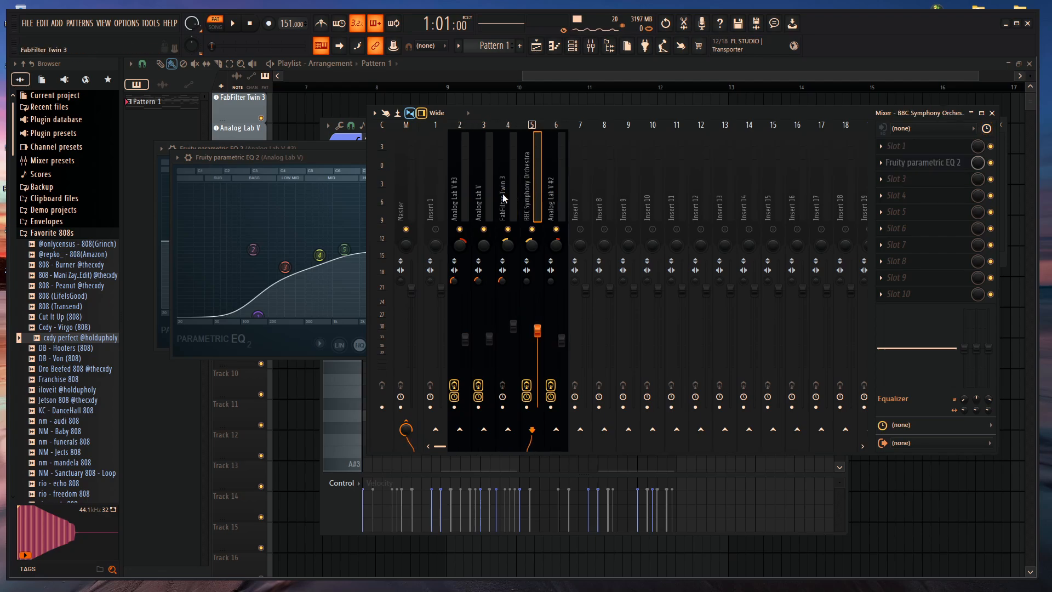
click(465, 188)
click(484, 189)
click(498, 189)
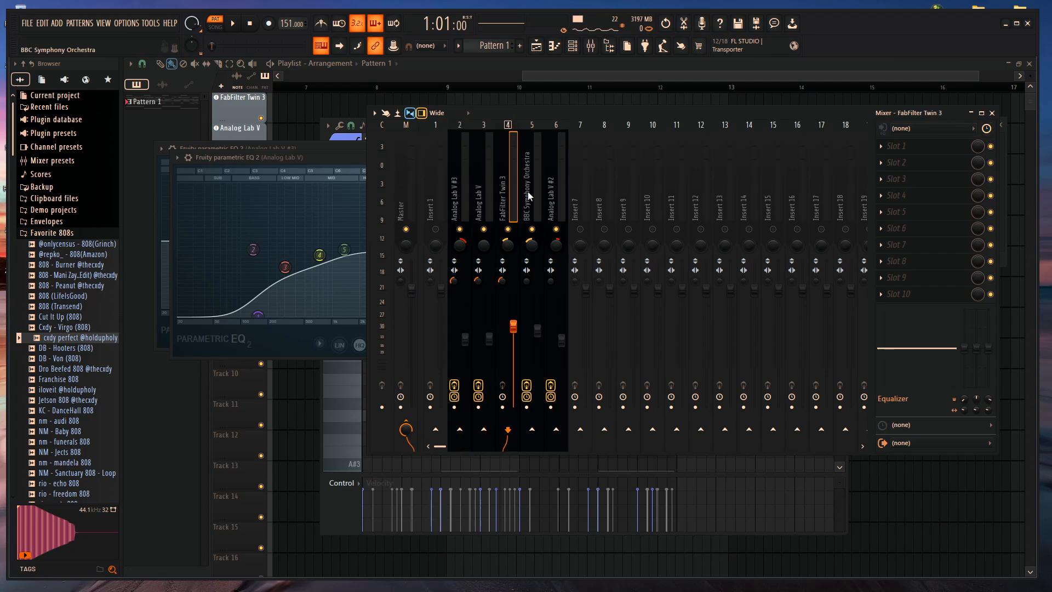
click(552, 200)
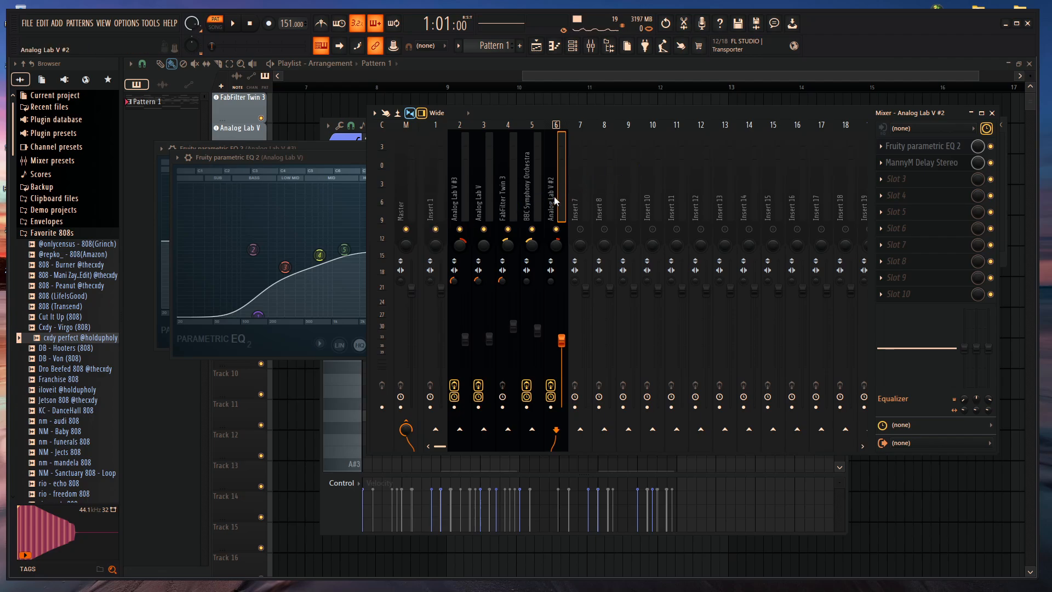
Step: Route the five layer tracks to Insert 1 as their shared bus and name it "melody master"
drag(547, 197, 448, 203)
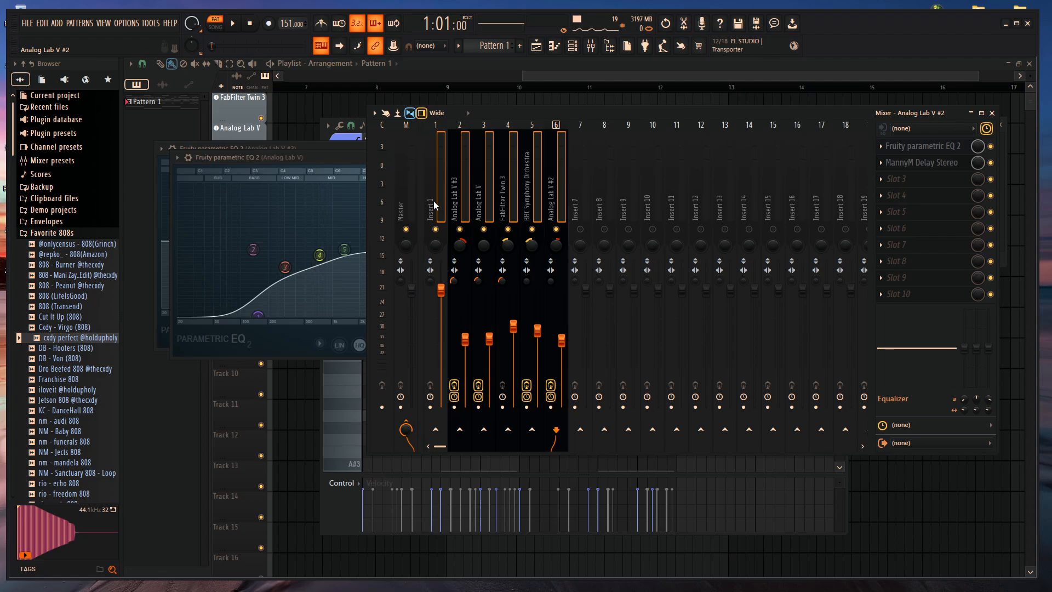
right_click(434, 201)
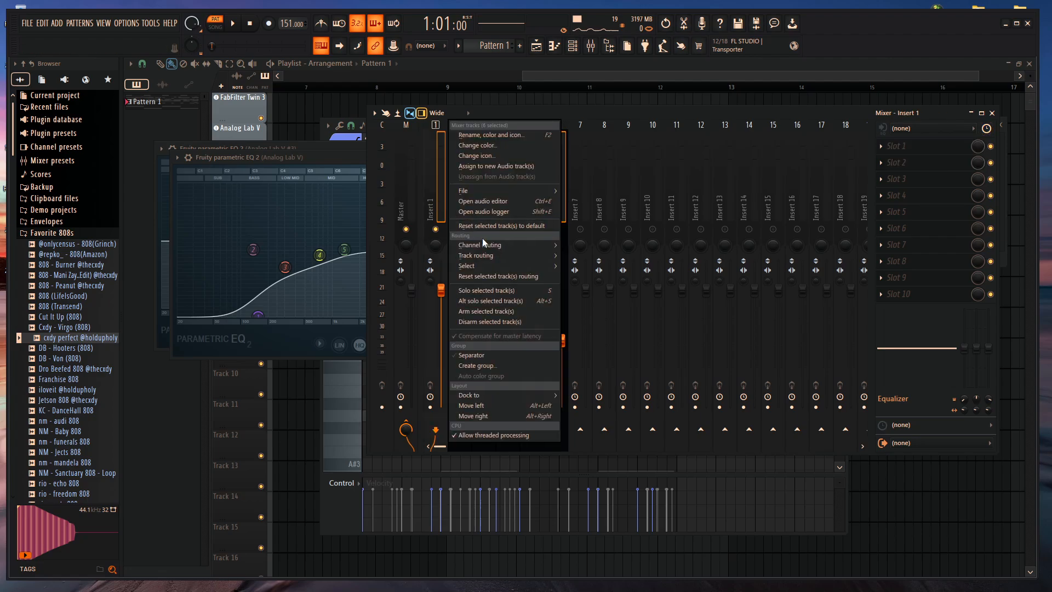
mouse_move(531, 254)
click(618, 311)
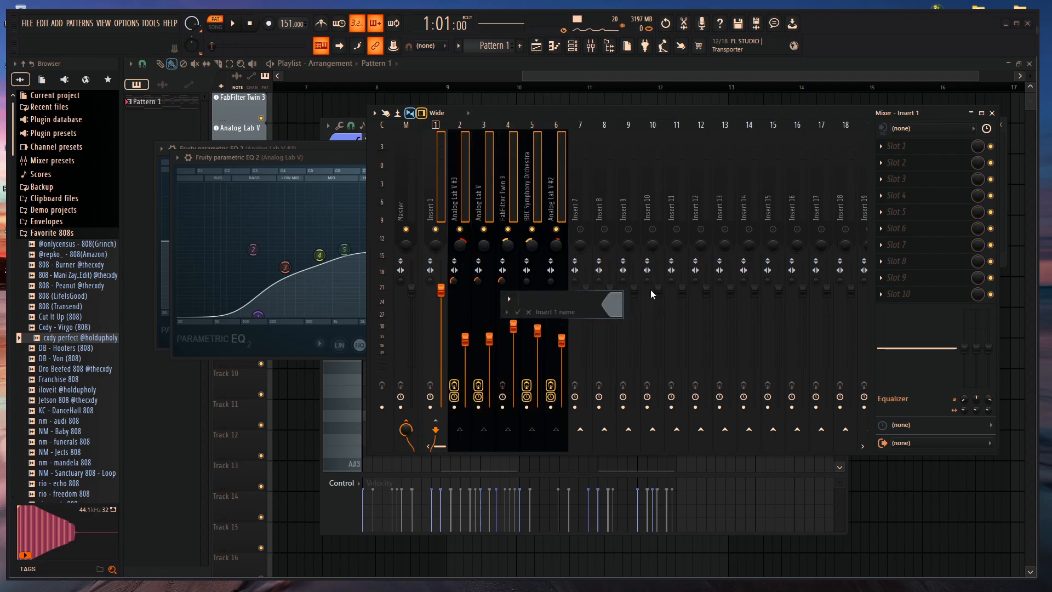
text(melody)
key(Return)
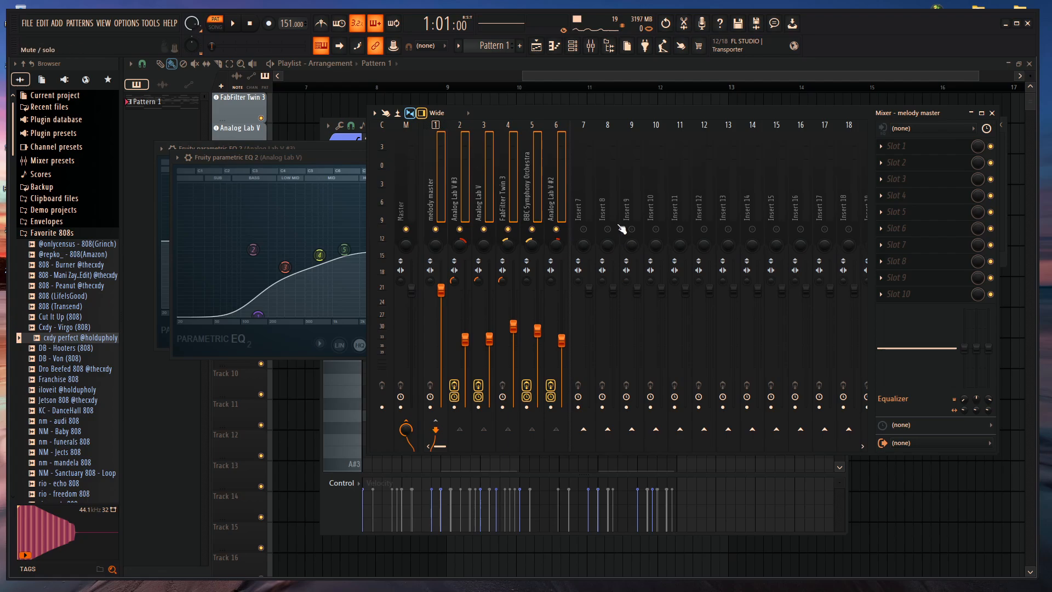
Step: Check the melody master bus during playback by toggling its mute and solo, restoring all tracks before stopping
click(232, 33)
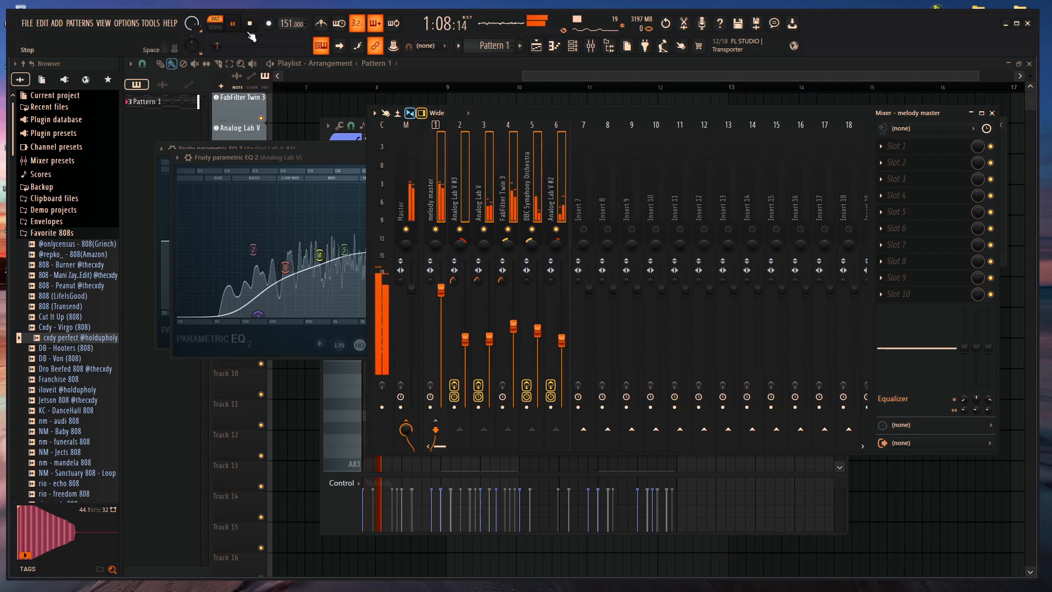
click(436, 230)
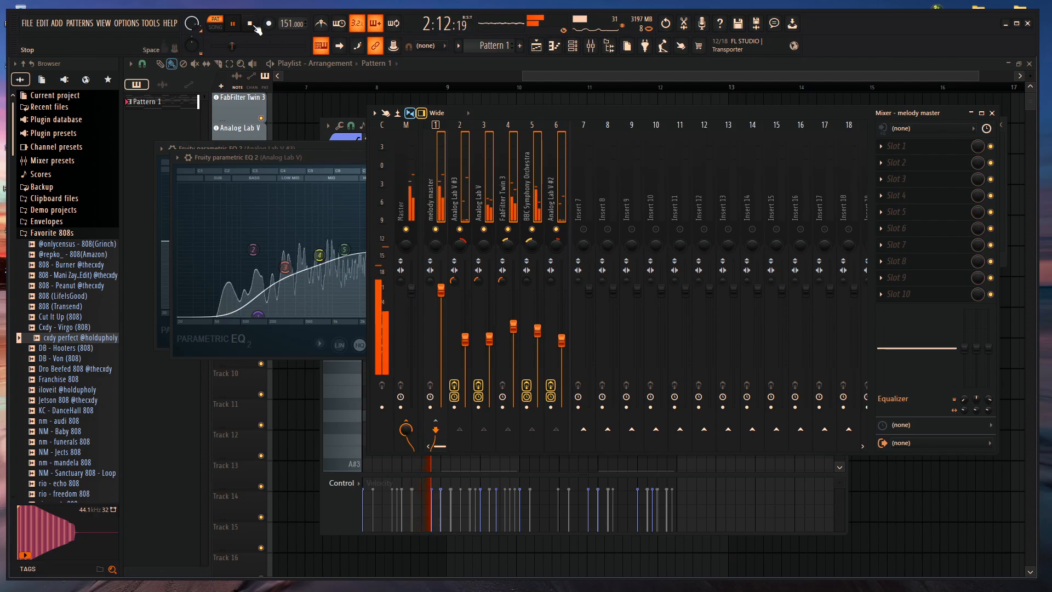
key(space)
click(436, 230)
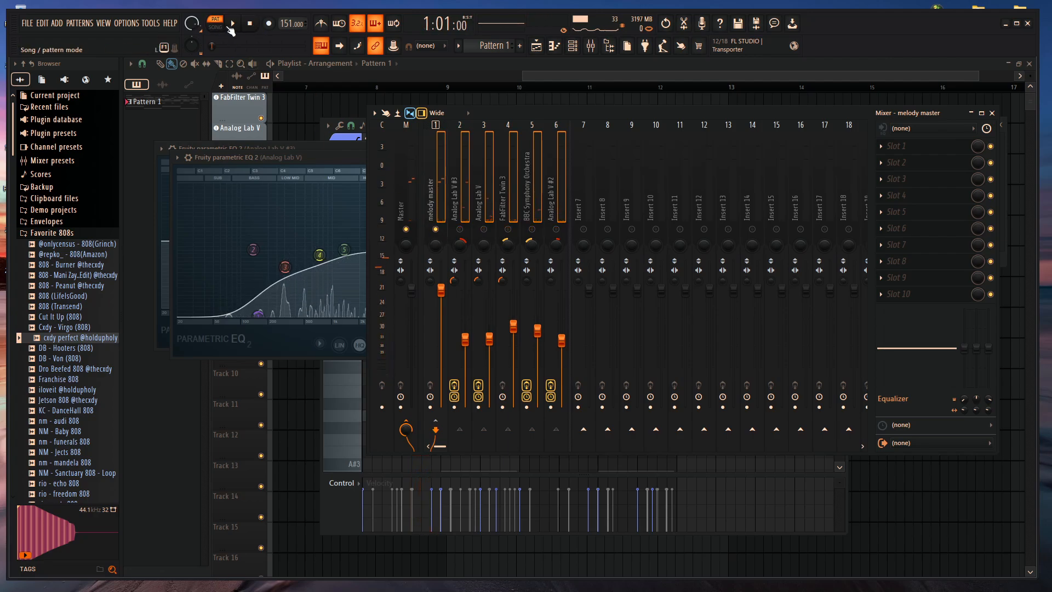
key(space)
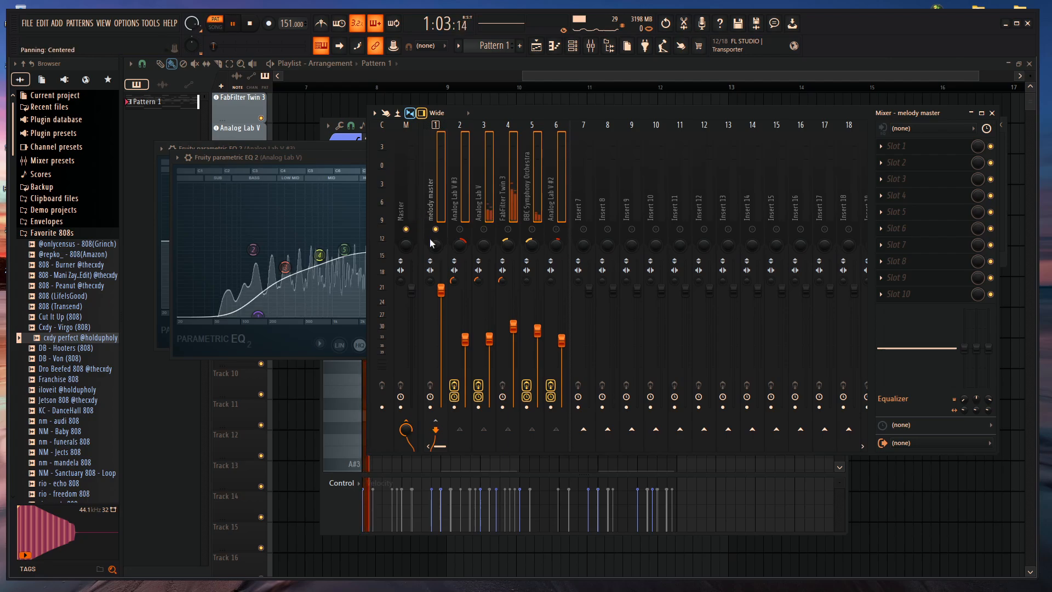
right_click(436, 230)
key(space)
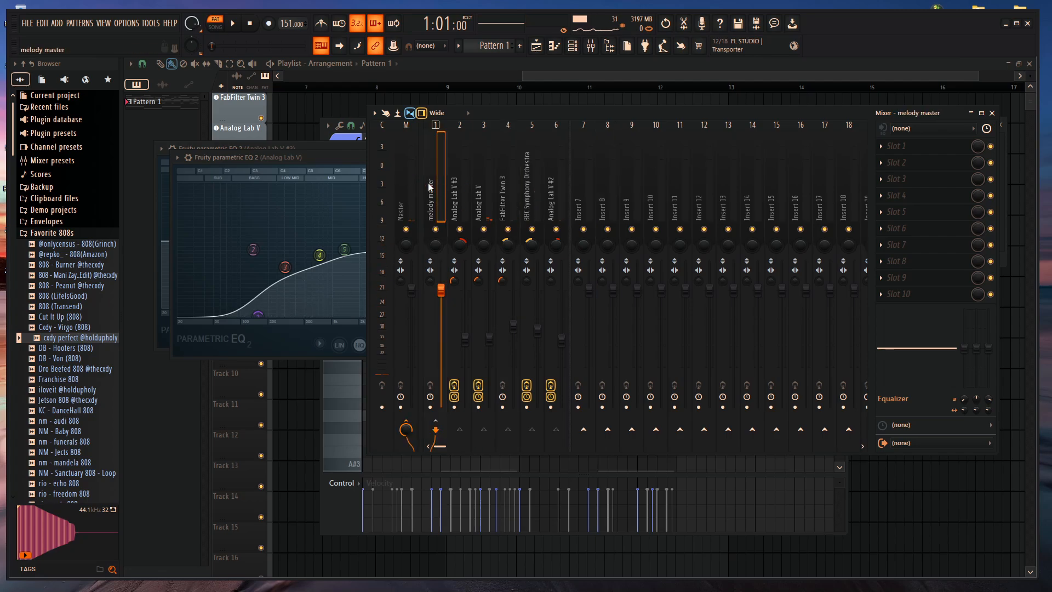
Step: Move the melody master track to mixer position 6, after Analog Lab V #2, and check the routing of its neighbouring layers
drag(429, 183, 558, 184)
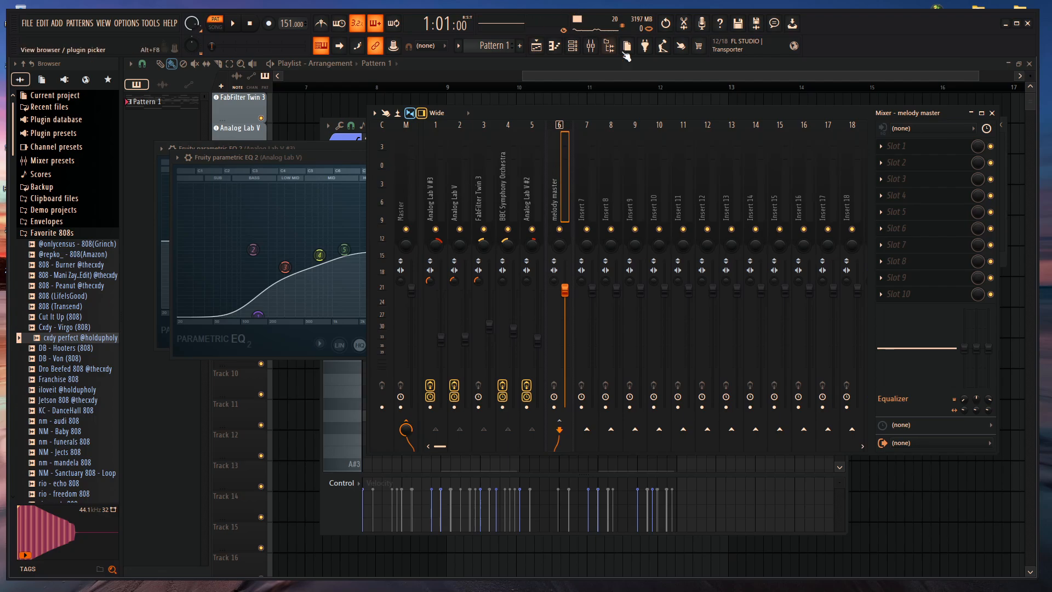
click(537, 198)
click(565, 196)
click(521, 175)
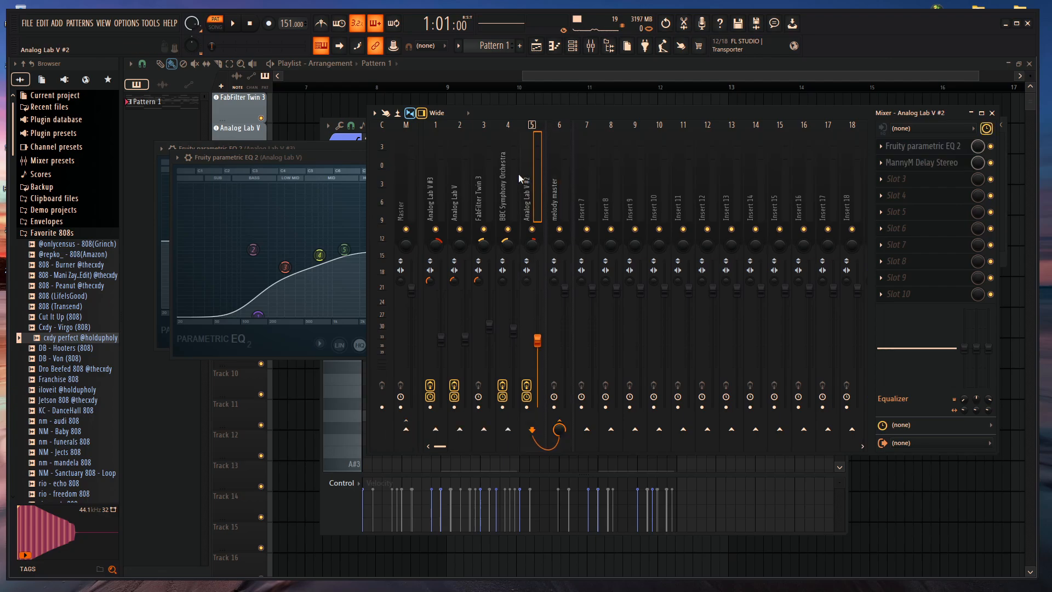
click(513, 177)
click(546, 184)
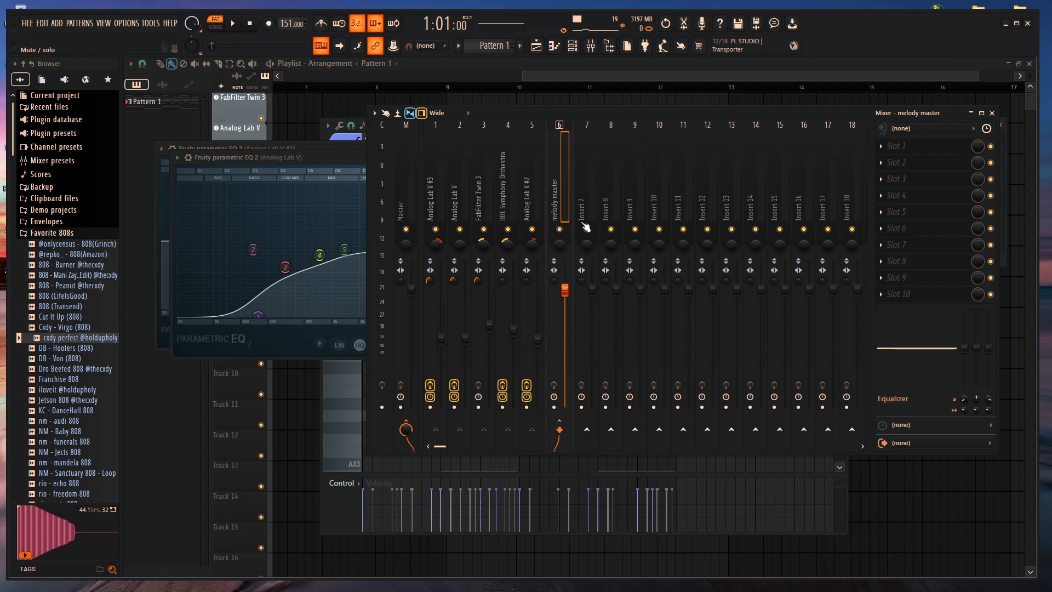
Step: Load Cymatics Illusion in slot 3 of melody master and, while playing, resize its loop segments to 1/2T, 1/16T and 1/4
click(891, 182)
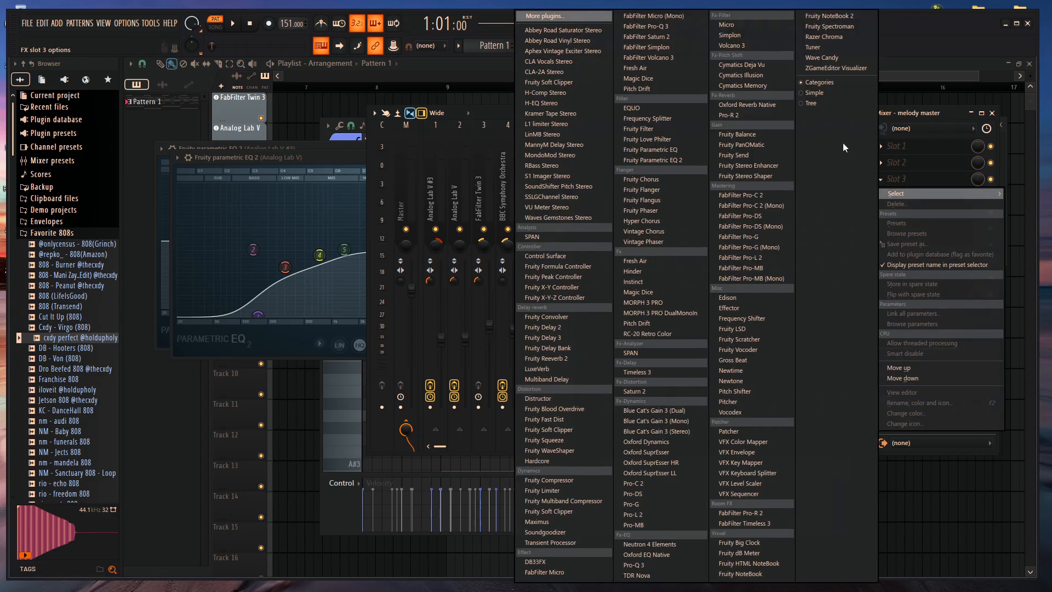
click(764, 75)
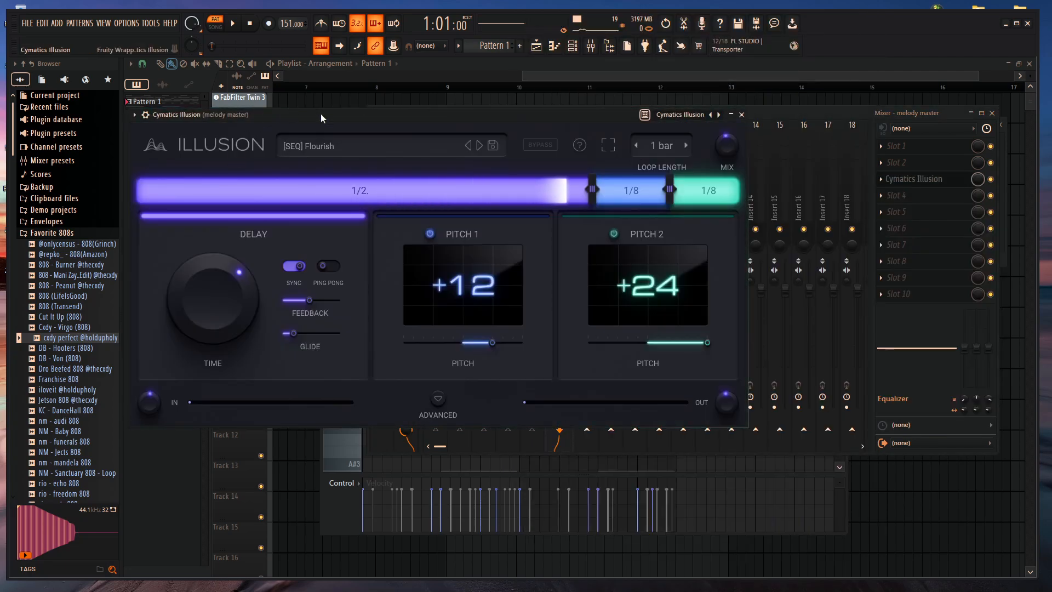
key(space)
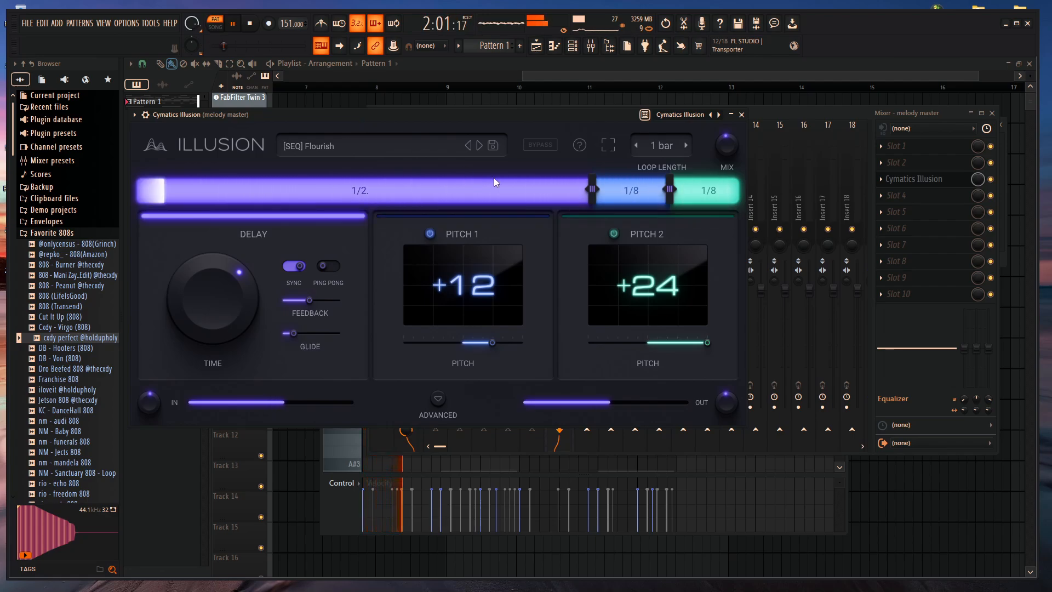
drag(592, 190, 444, 192)
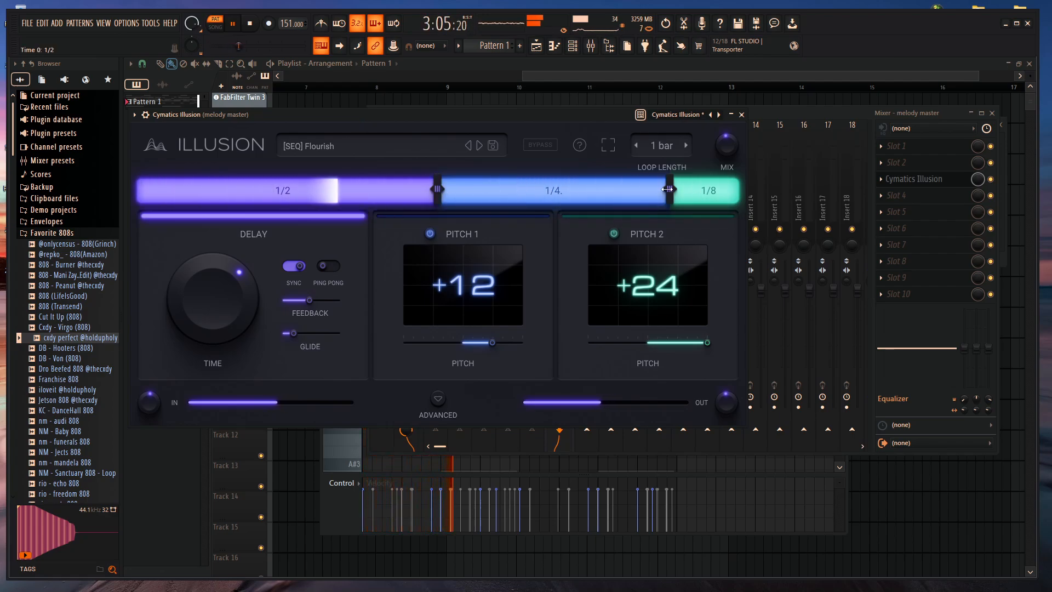
drag(669, 190, 593, 190)
drag(445, 196, 372, 195)
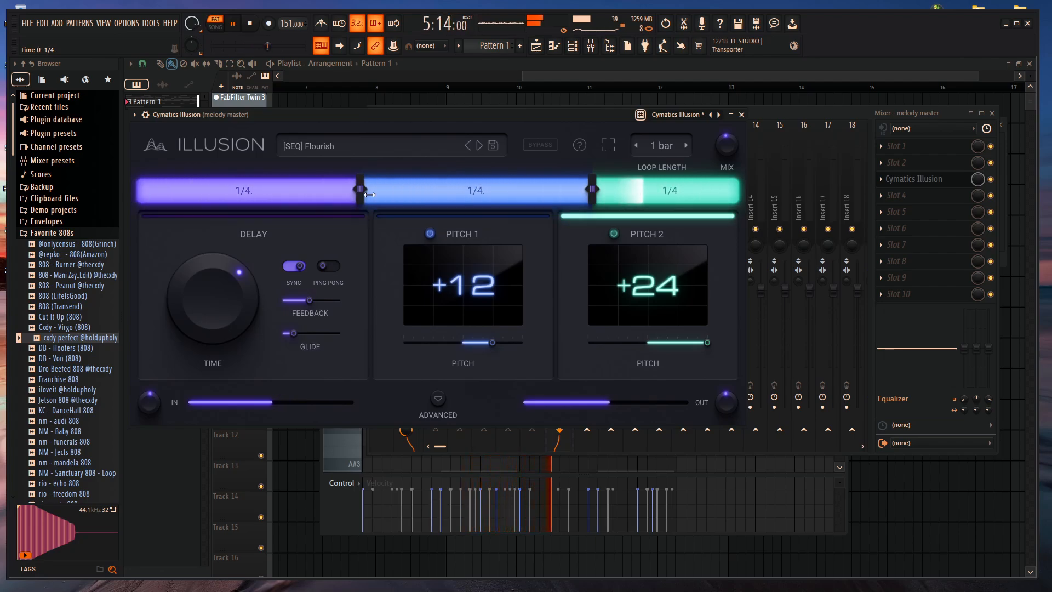
drag(371, 196, 551, 195)
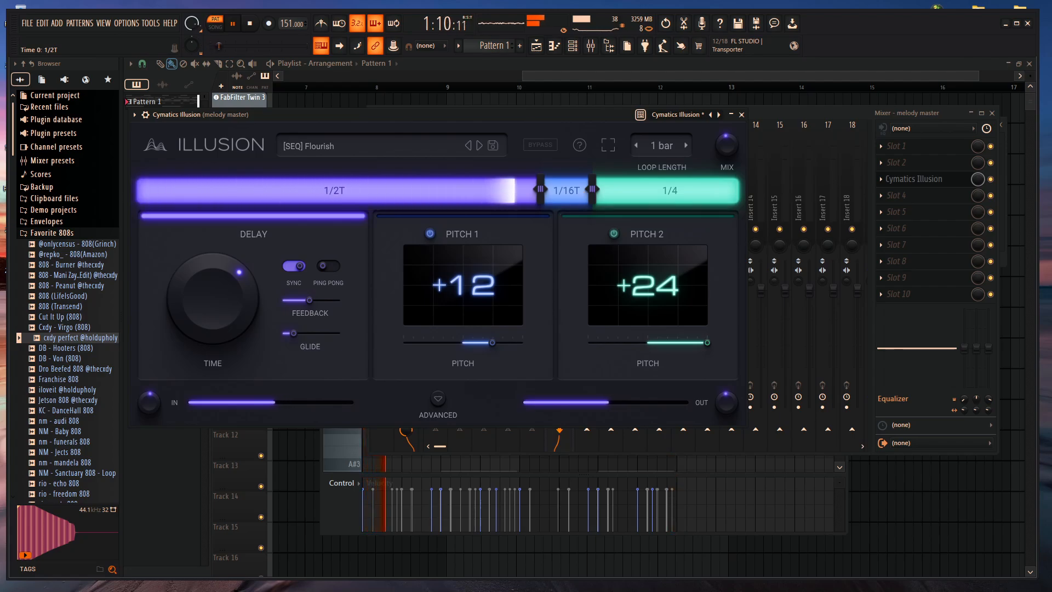
key(space)
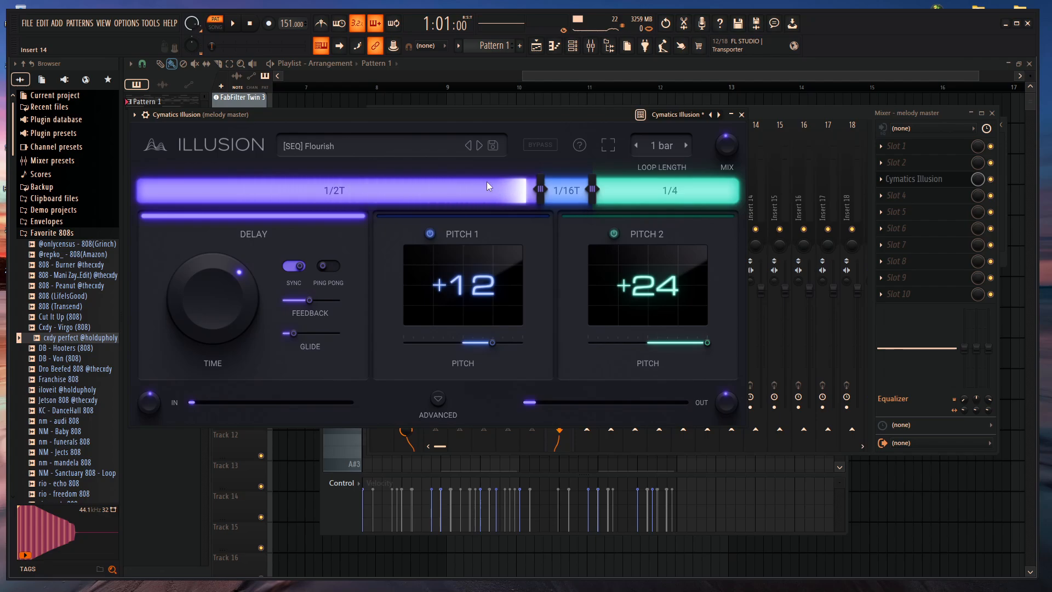
Step: Bypass Cymatics Illusion and load Fruity parametric EQ 2 in slot 2 of melody master
drag(341, 112, 452, 100)
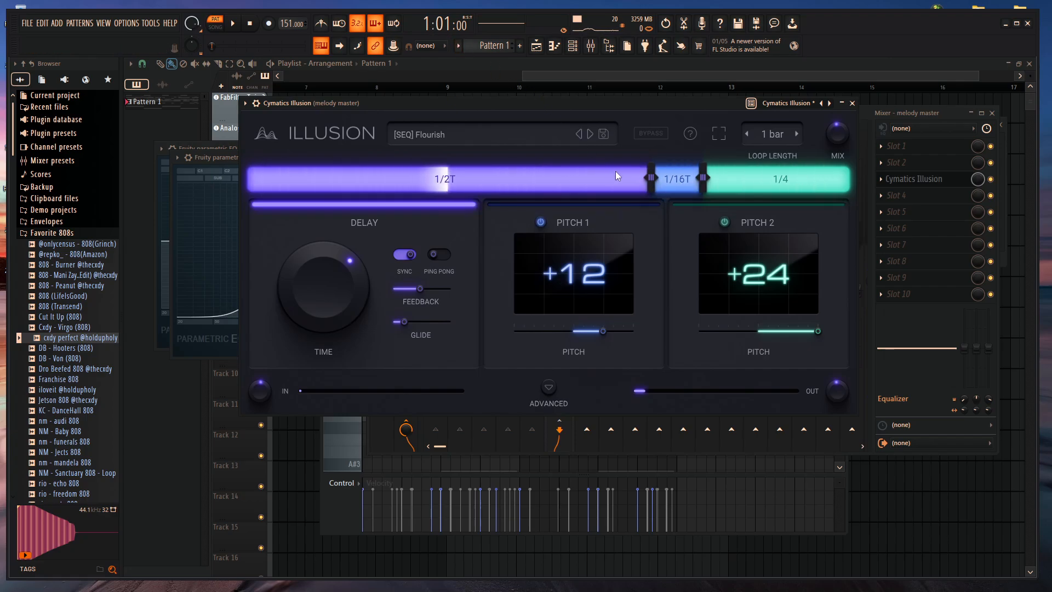
mouse_move(651, 178)
mouse_down()
mouse_move(548, 178)
mouse_move(651, 177)
mouse_up()
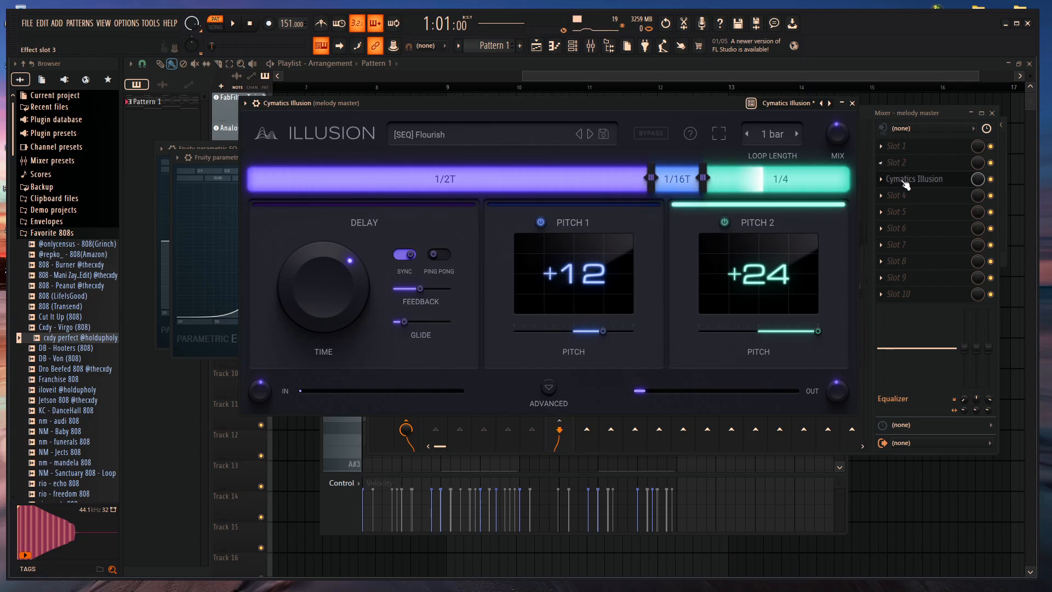
click(992, 180)
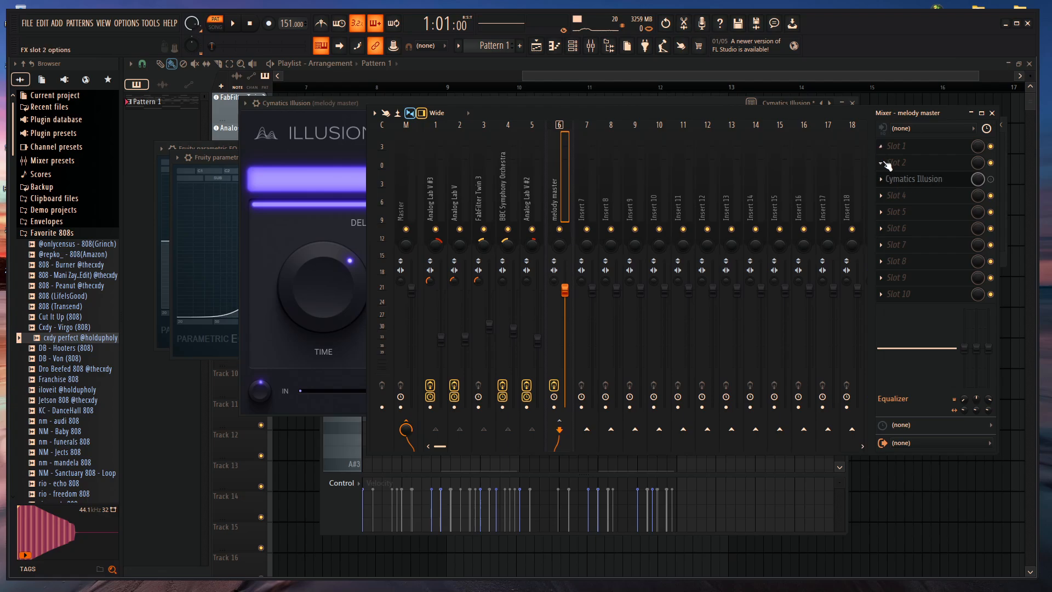
click(889, 163)
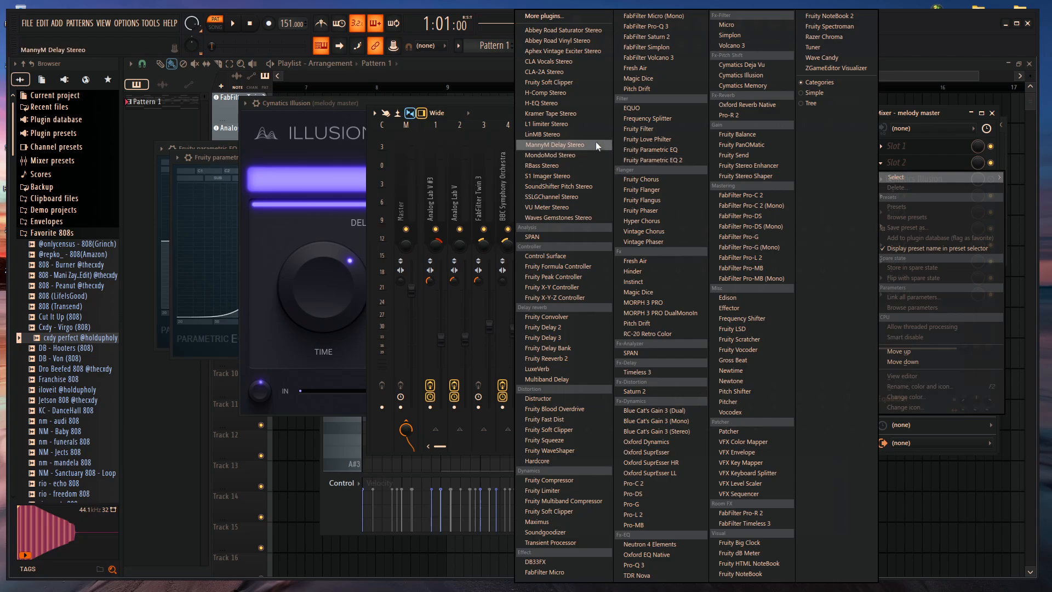
click(675, 159)
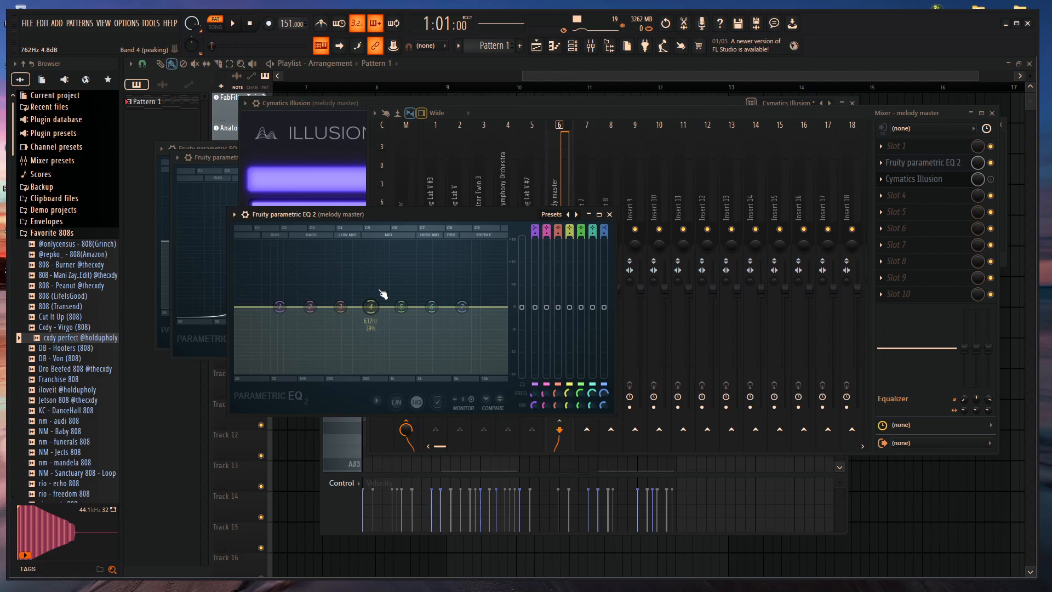
Step: Lower the melody master EQ's low end with band 1 and dip band 4 by about 2.6 dB near 624 Hz during playback
key(space)
drag(293, 318, 300, 353)
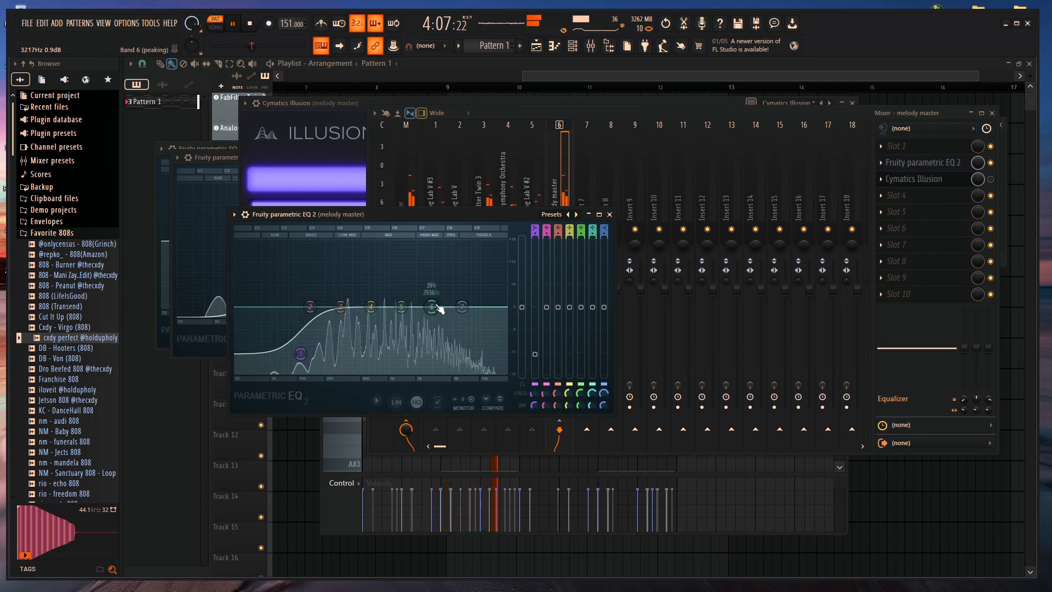
key(space)
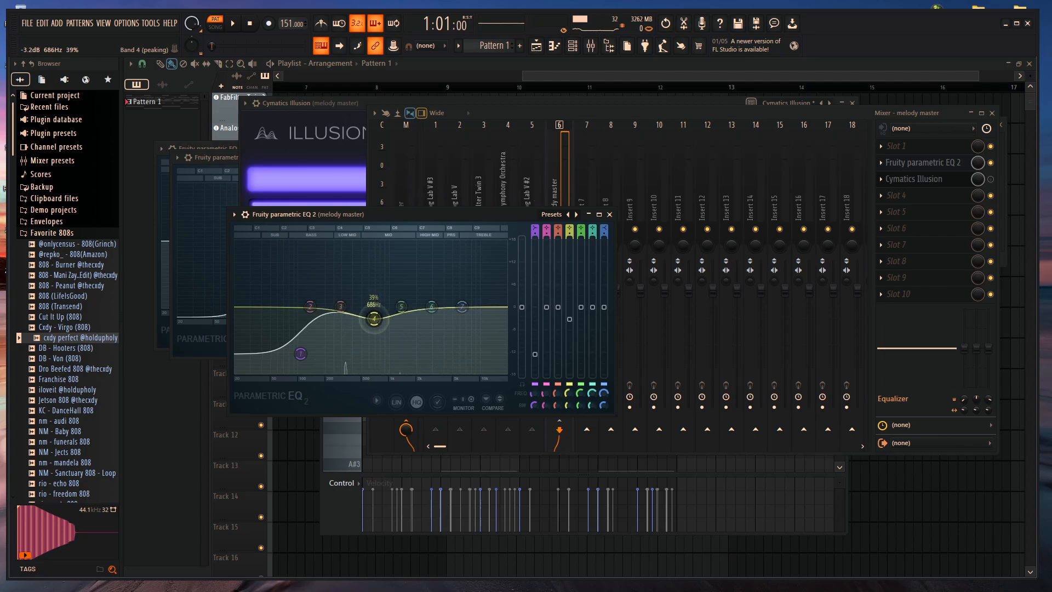
key(space)
drag(377, 321, 377, 321)
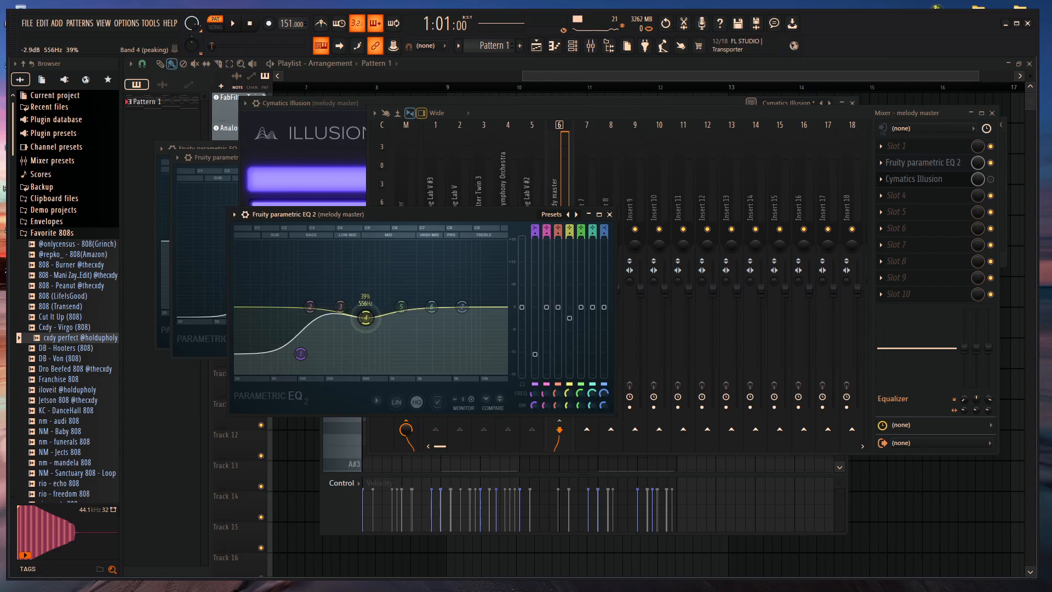
drag(371, 322, 372, 322)
key(space)
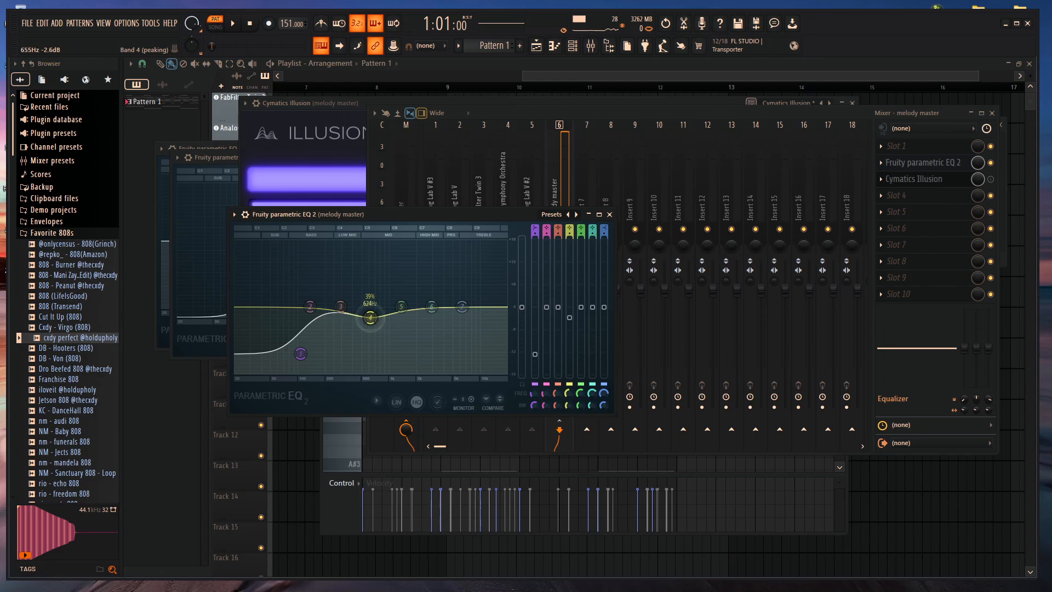
Step: Try a band 7 high-shelf boost of about 2.2 dB near 5028 Hz while playing, then return the band to flat
drag(462, 307, 457, 298)
key(space)
key(space)
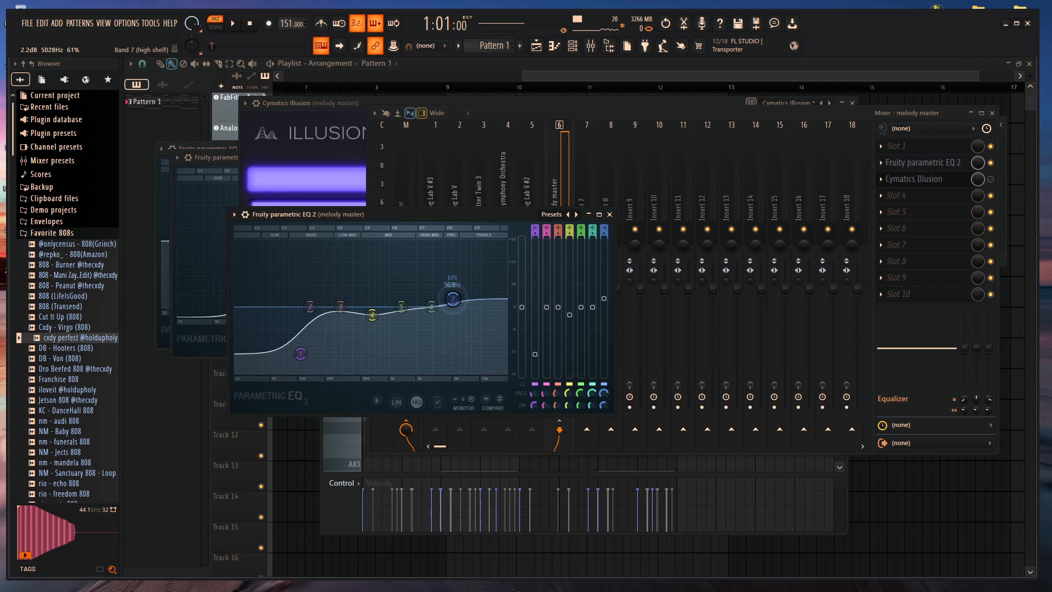
drag(453, 299, 459, 305)
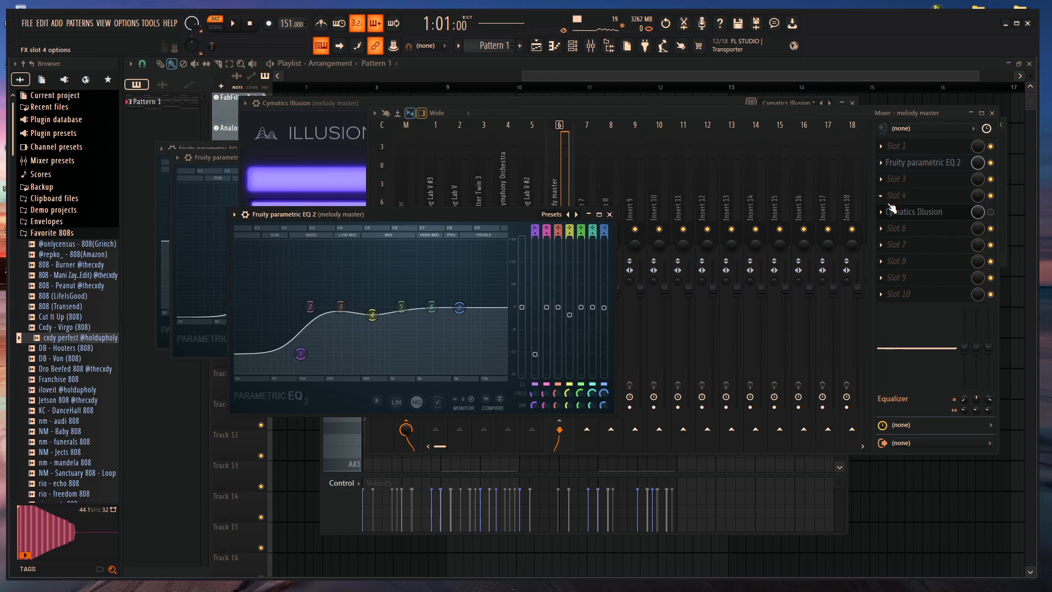
Step: Load Cymatics Deja Vu in slot 4 of melody master, setting its mode to 1.5x and its loop to 1/4
click(883, 195)
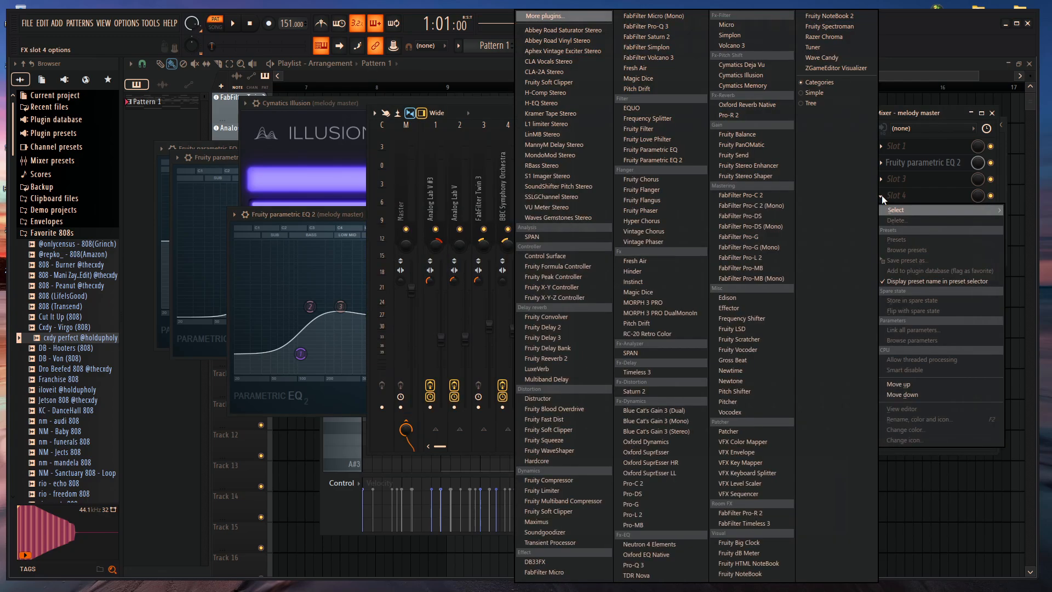
click(773, 65)
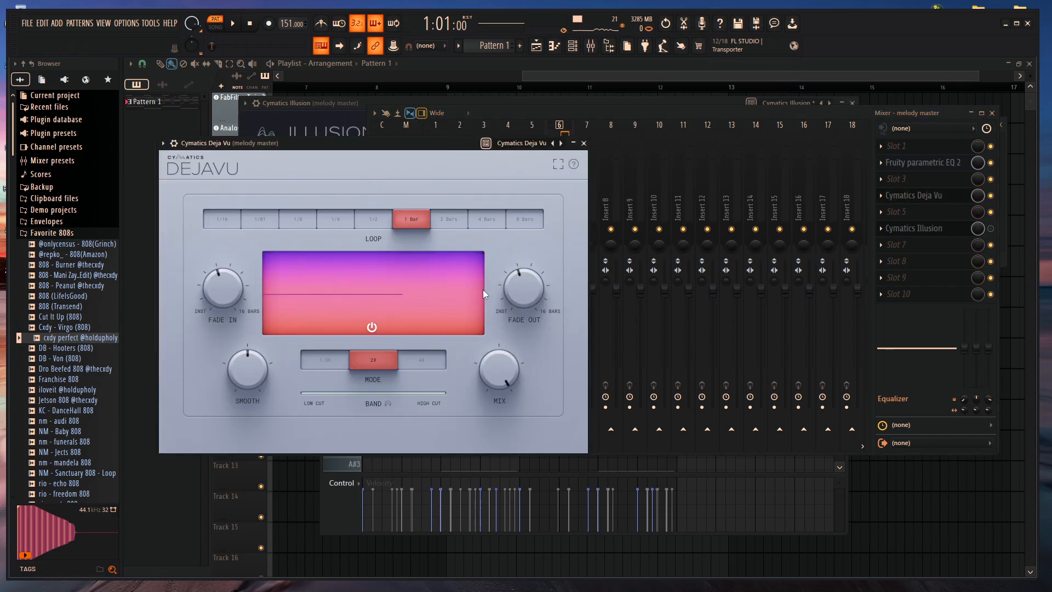
click(332, 364)
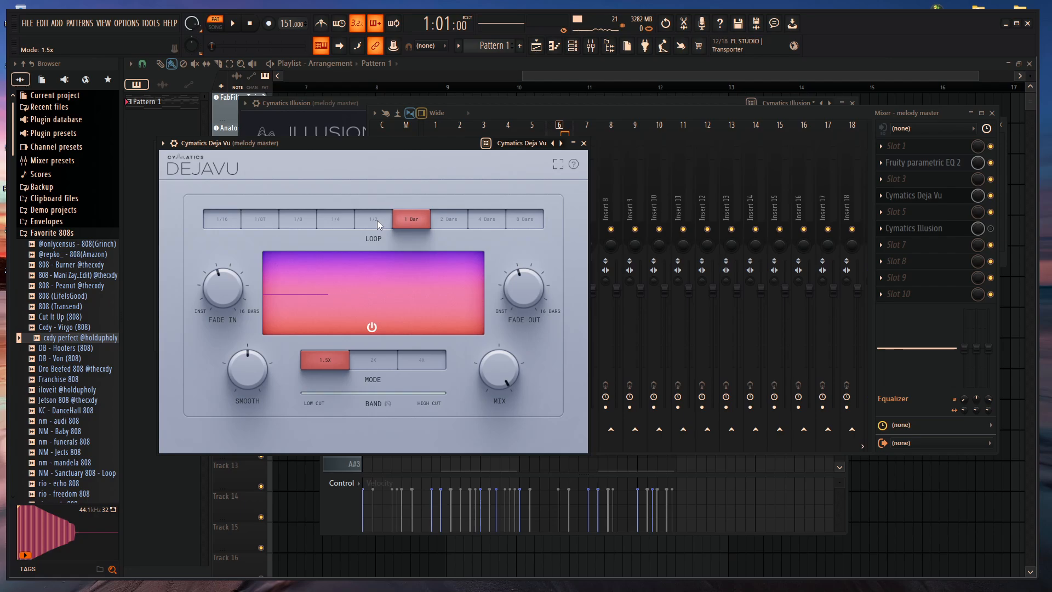
click(361, 218)
click(350, 222)
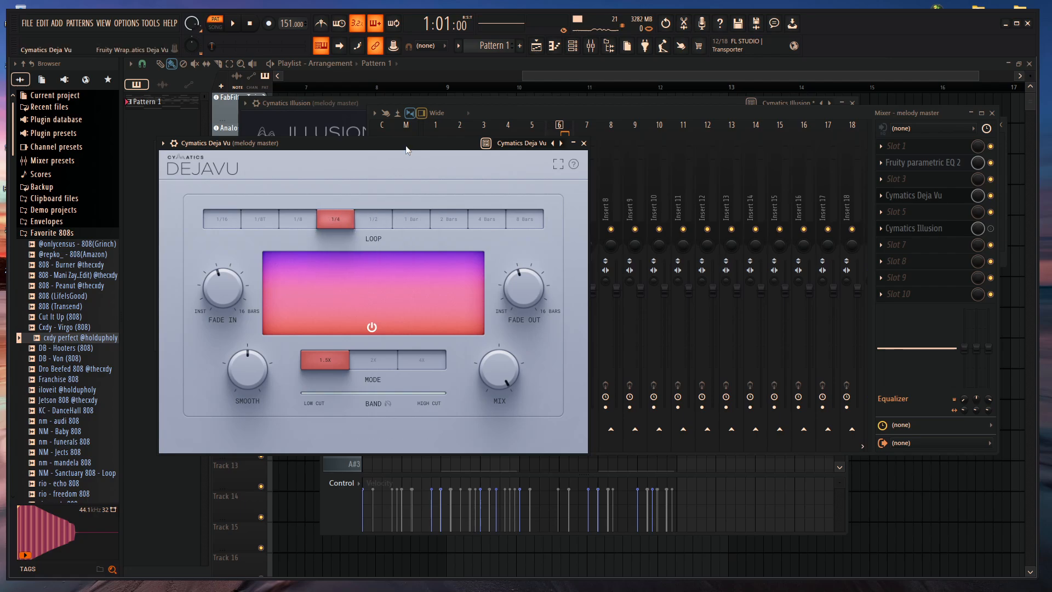
drag(429, 148, 701, 145)
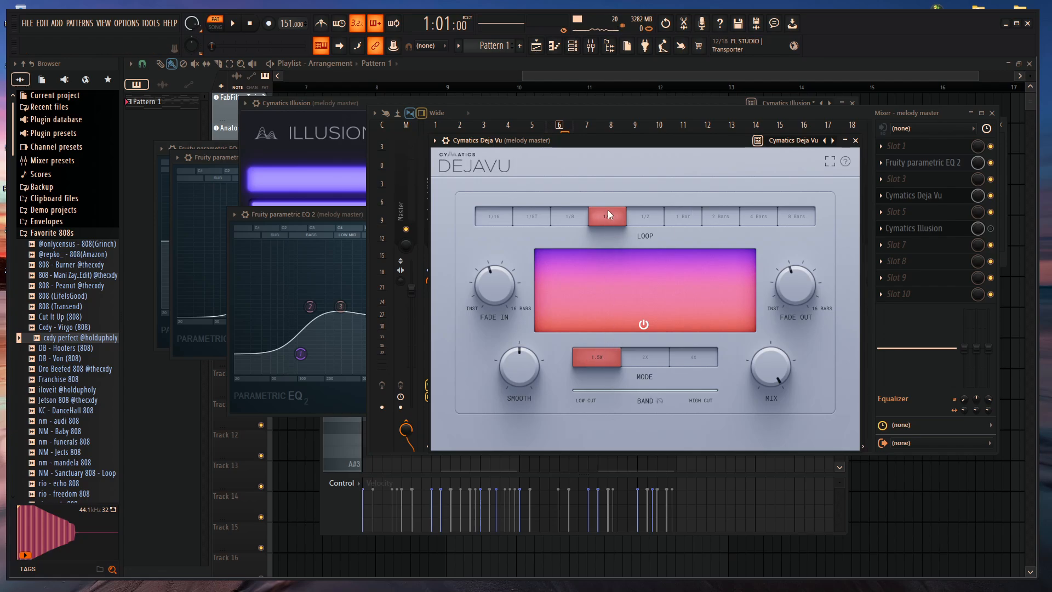
Step: Try Deja Vu's mix at 51% and raise its band low cut beyond about 658 Hz while the melody plays
key(space)
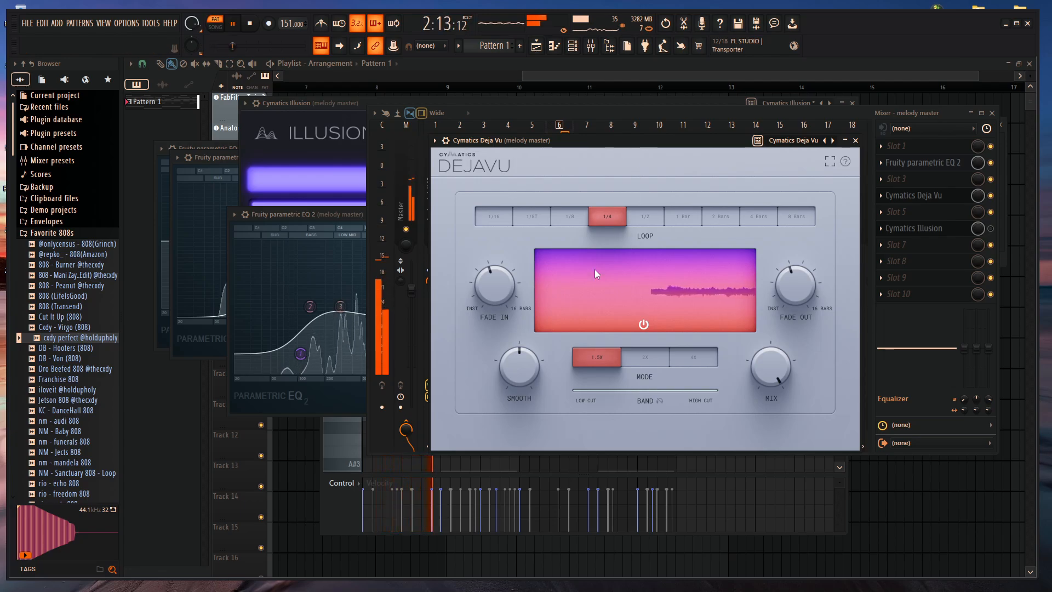
mouse_move(517, 369)
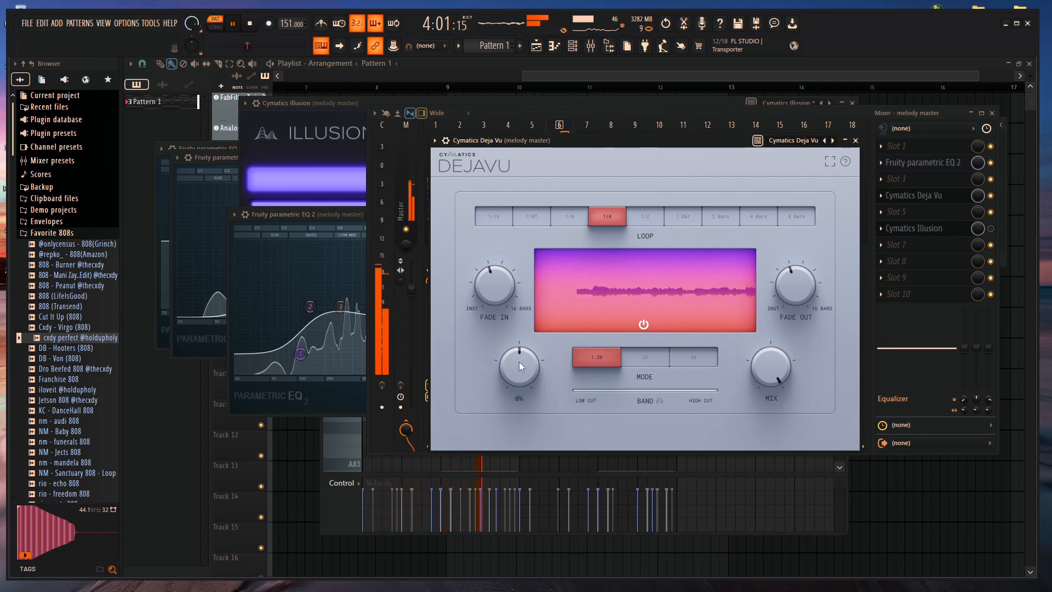
drag(582, 390, 647, 390)
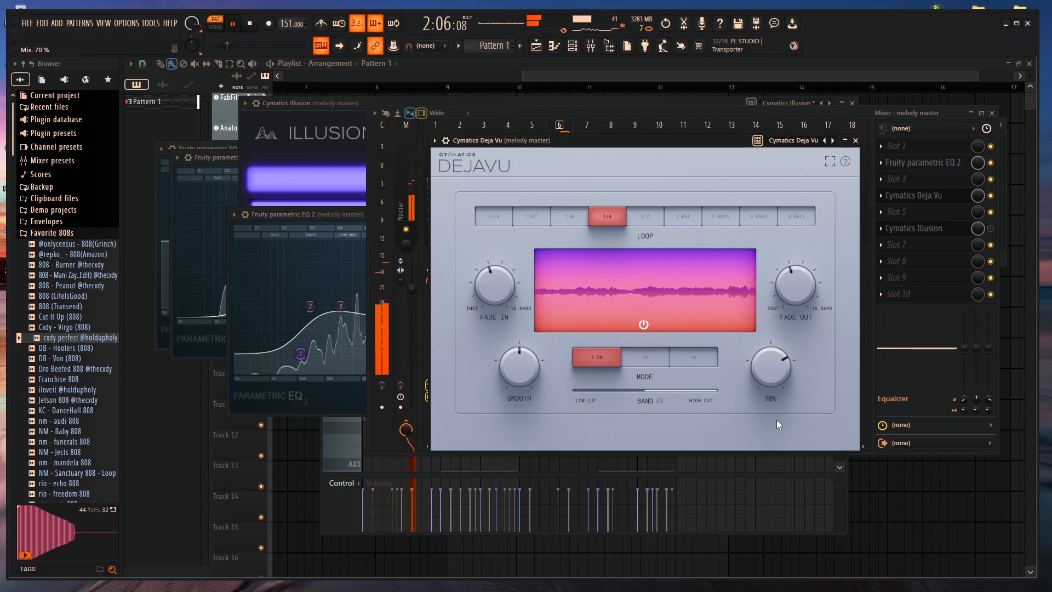
drag(775, 371, 774, 373)
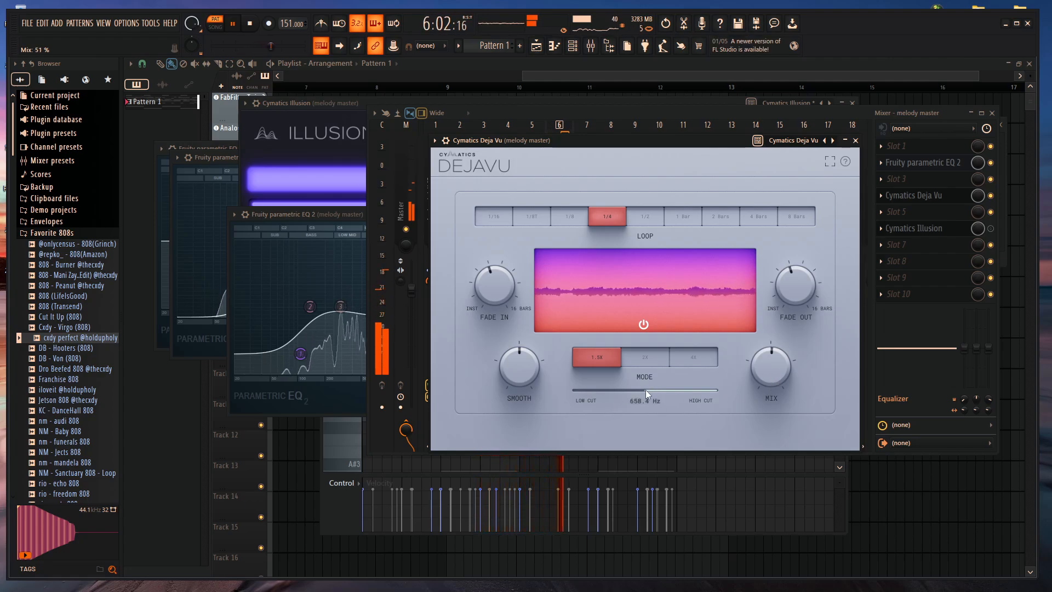
drag(646, 390, 670, 391)
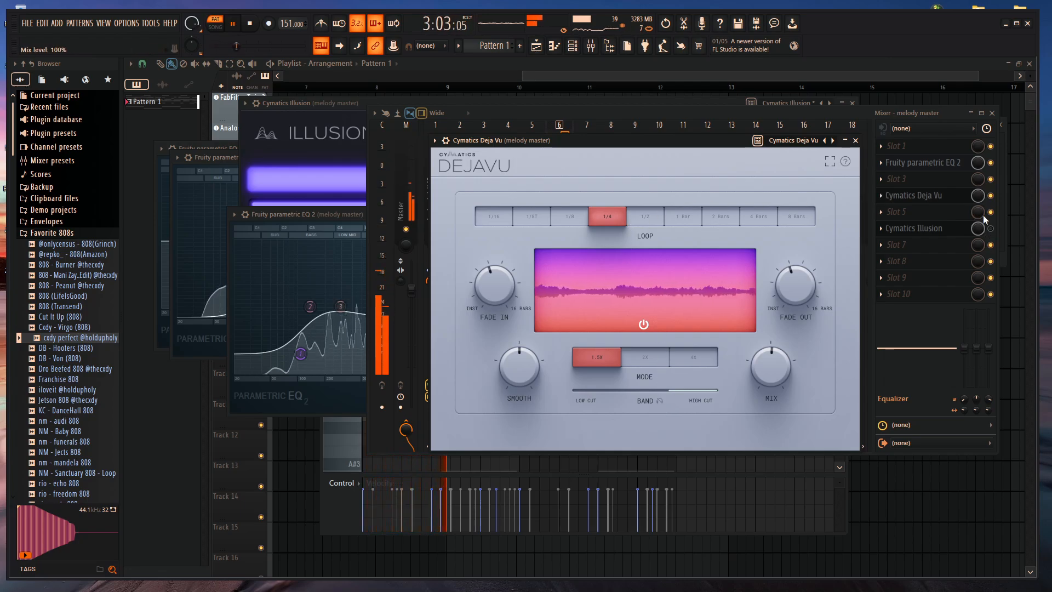
Step: Compare the melody with Cymatics Deja Vu bypassed on the melody master, and stop playback
click(992, 196)
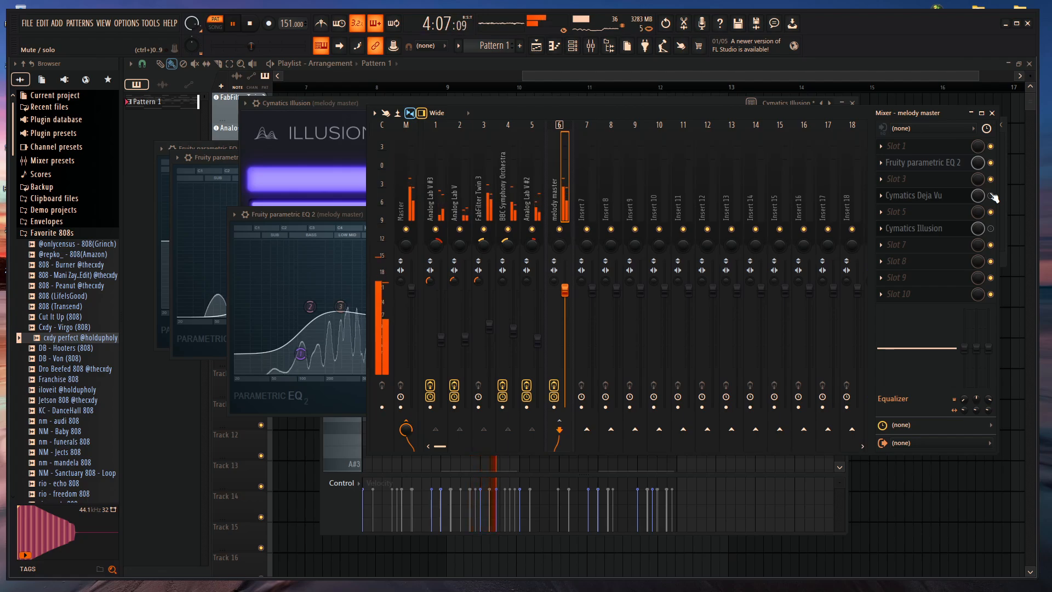
click(482, 100)
key(space)
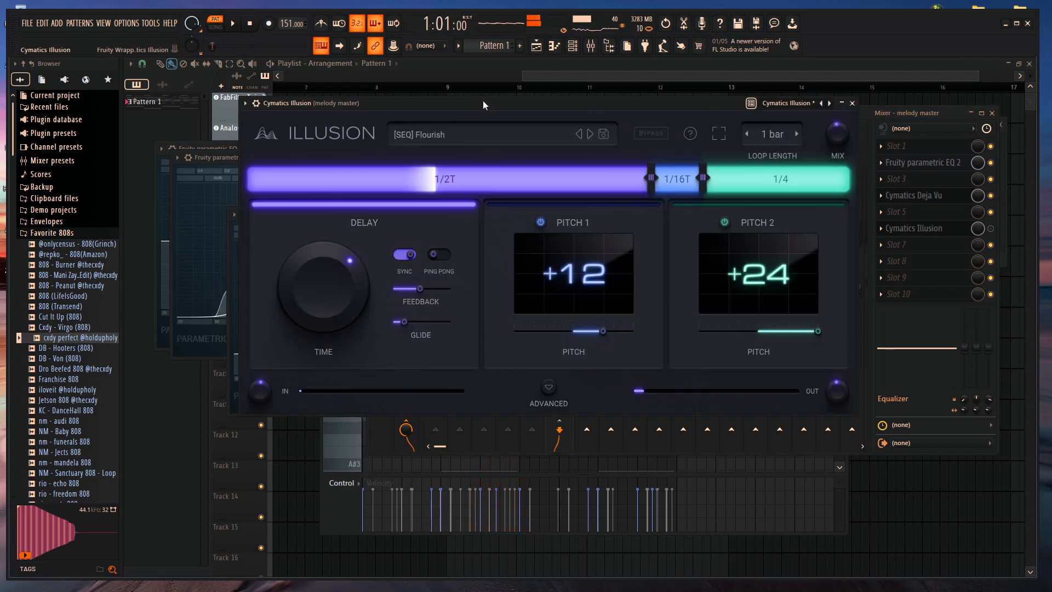
Step: Return Deja Vu's band low cut to 20 Hz and its mix to 100%, auditioning the melody before stopping playback
click(931, 196)
click(932, 195)
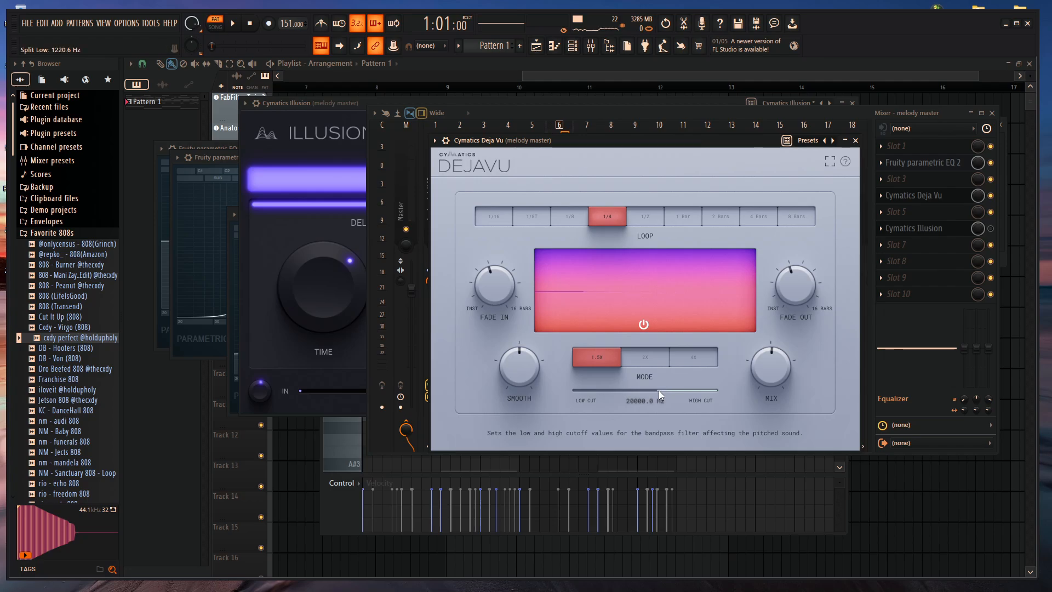
drag(663, 390, 458, 413)
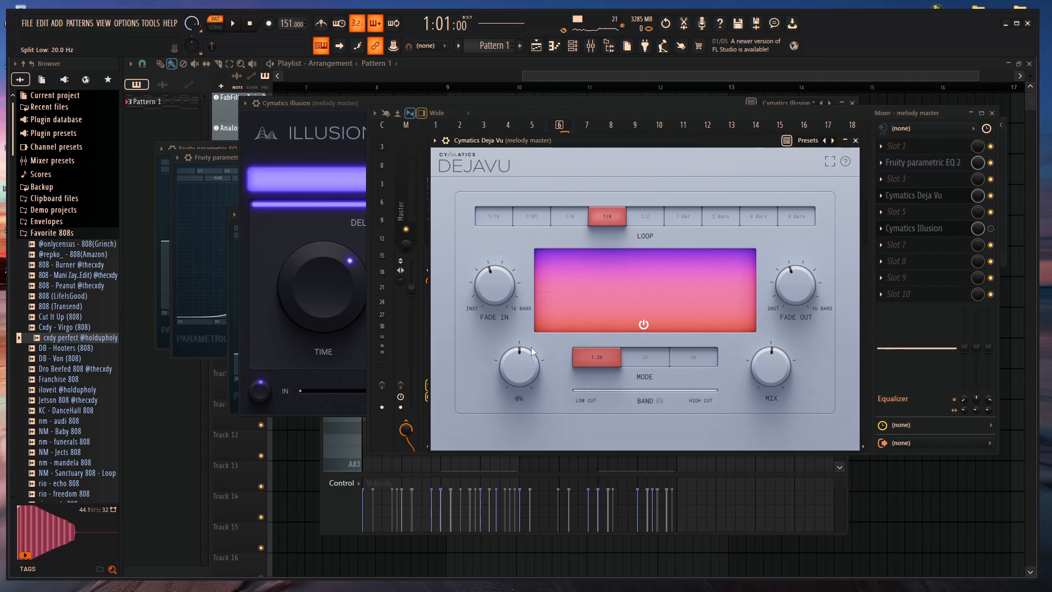
key(space)
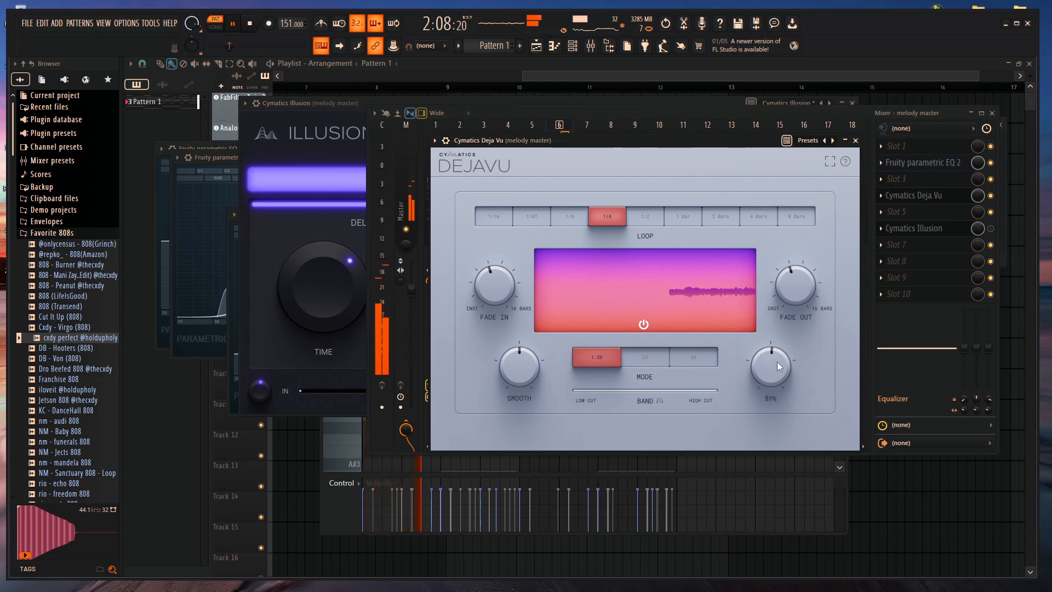
drag(777, 362, 790, 284)
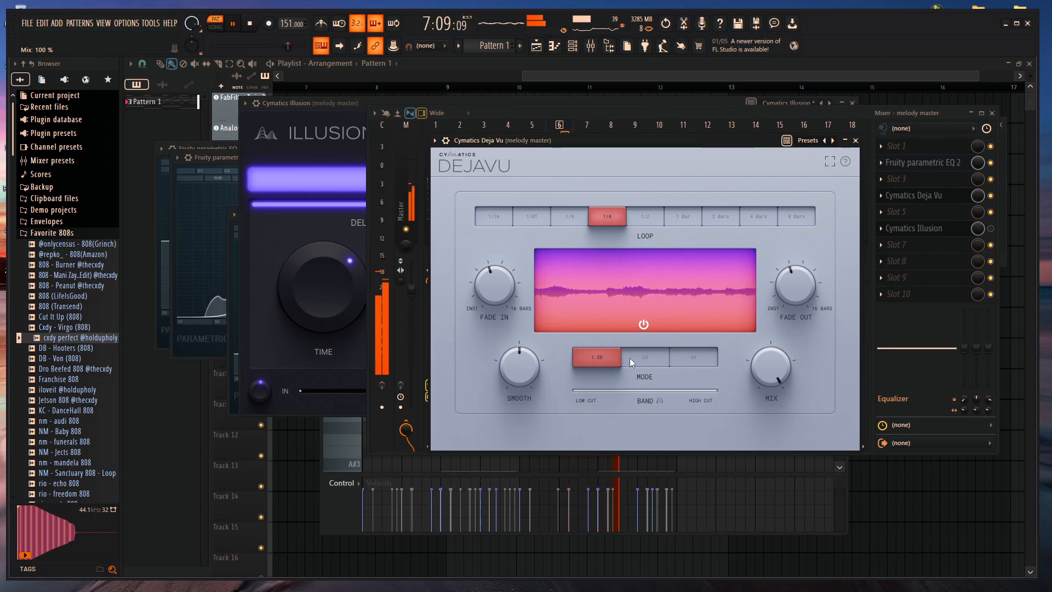
click(712, 114)
key(space)
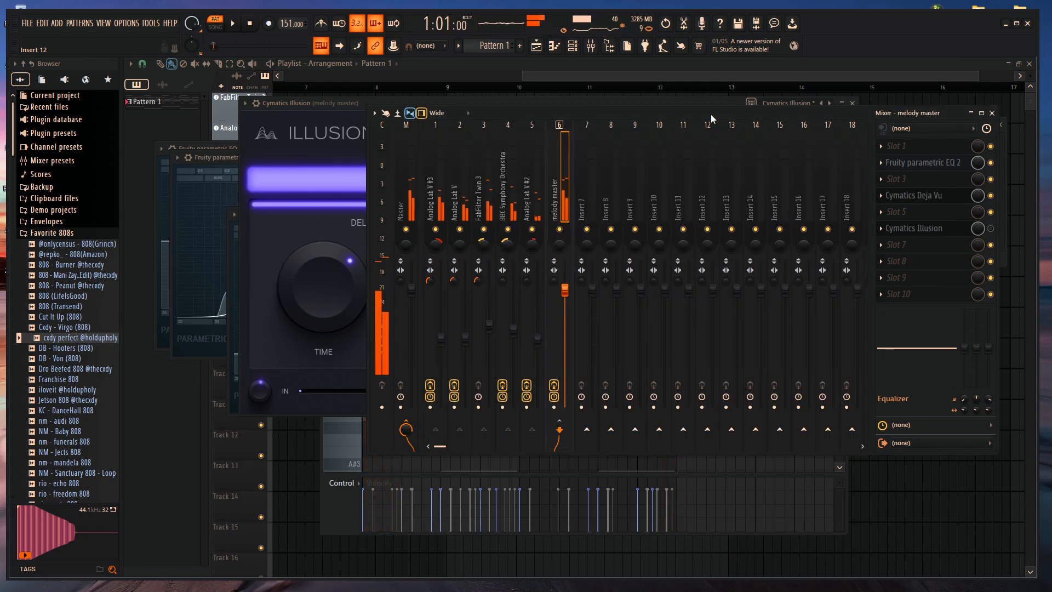
Step: Move the Deja Vu window aside, then re-enable Cymatics Illusion and shift it up to slot 5 during playback
click(916, 197)
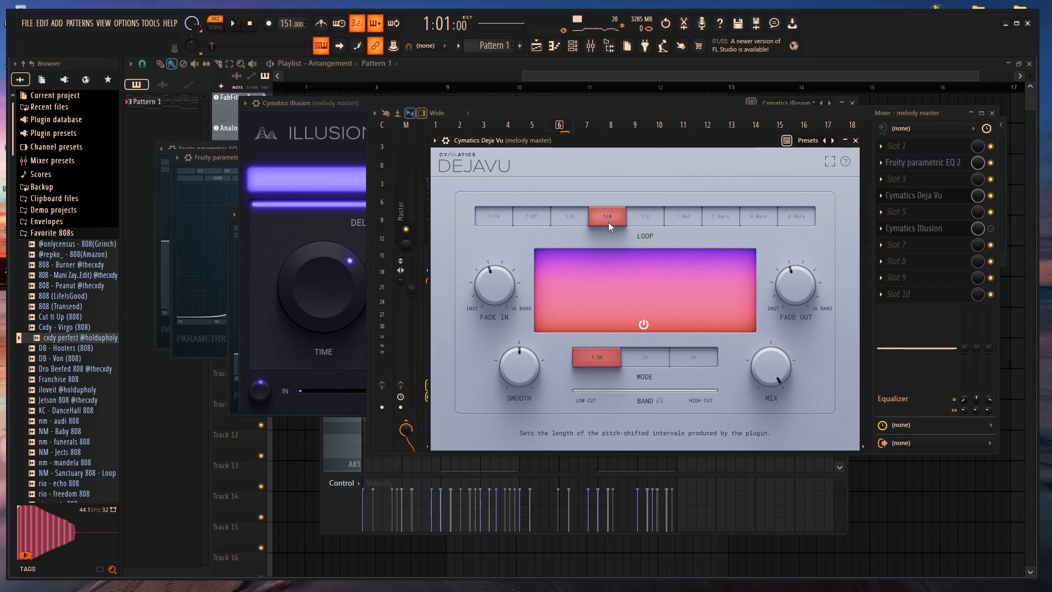
drag(620, 140, 393, 147)
key(space)
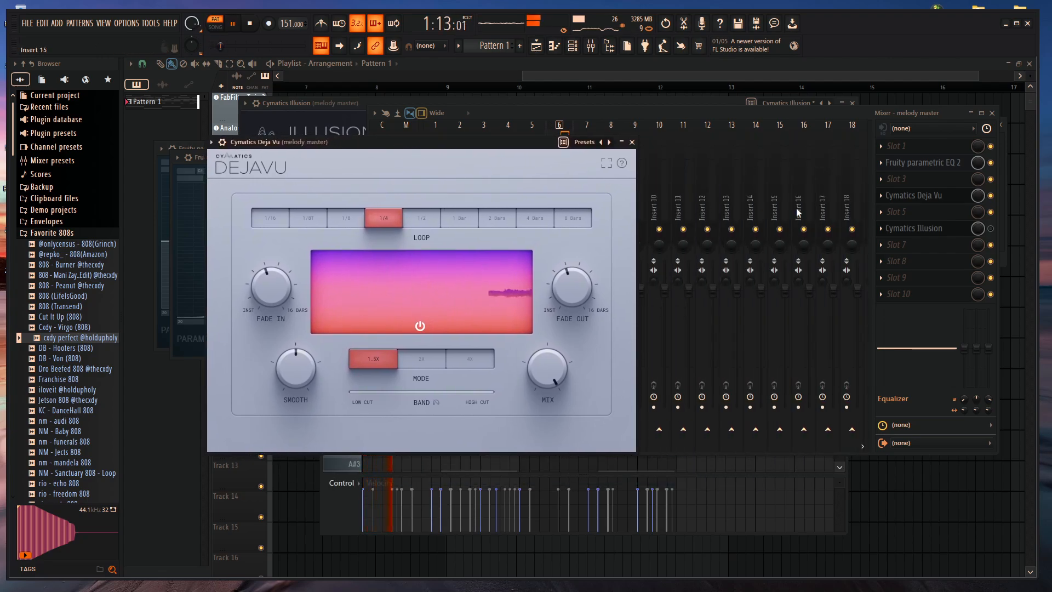
click(992, 231)
scroll(910, 229, up, 1)
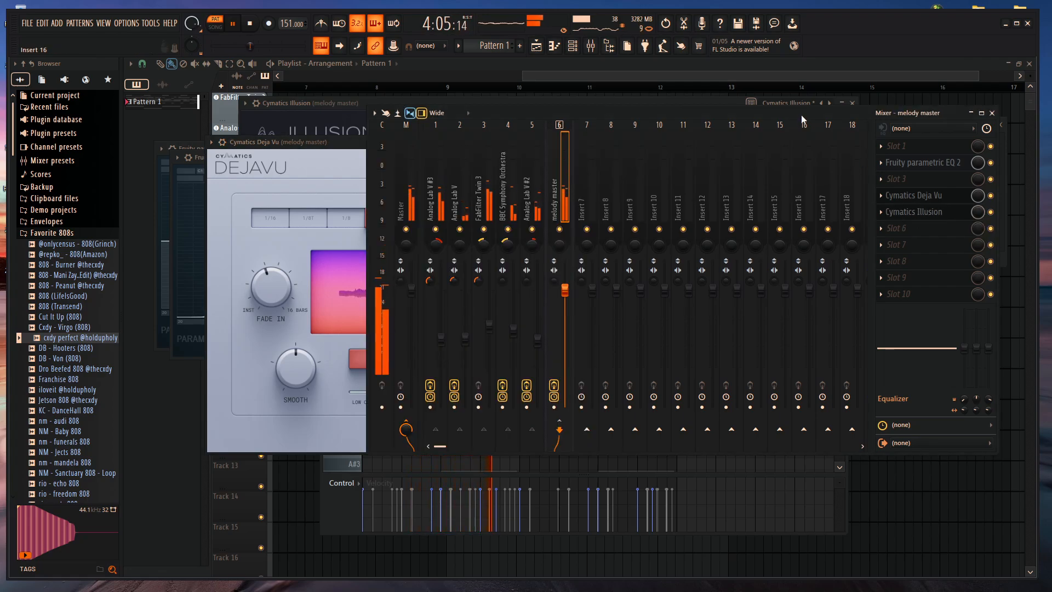
key(space)
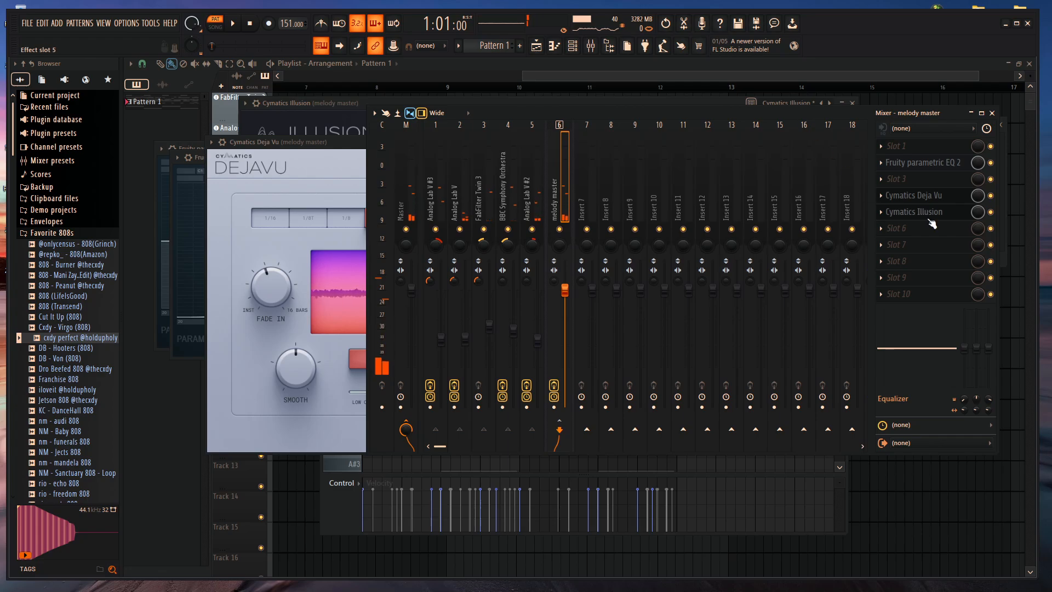
Step: Reorder the melody master effects with Cymatics Illusion in slot 4 and Cymatics Deja Vu in slot 6
drag(932, 222, 934, 234)
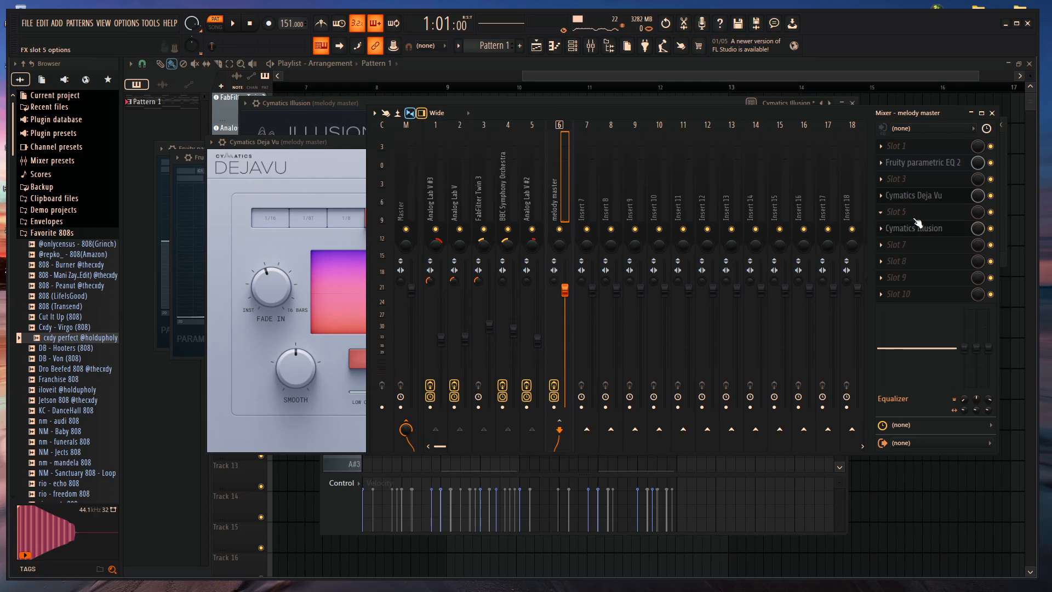
mouse_move(922, 228)
mouse_down()
mouse_move(922, 216)
mouse_move(920, 233)
mouse_up()
drag(920, 234, 915, 201)
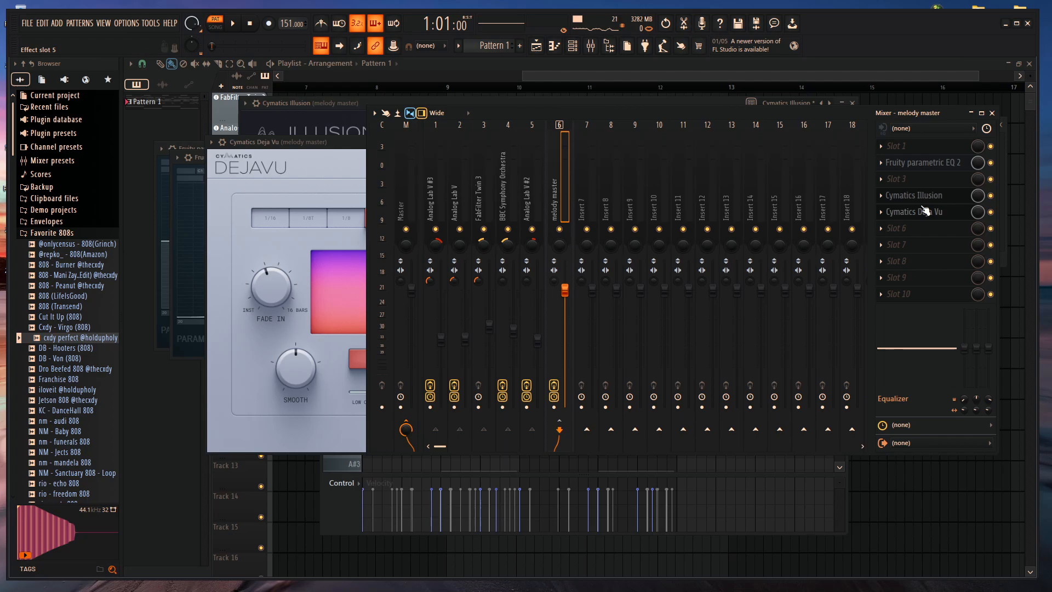
scroll(923, 211, down, 1)
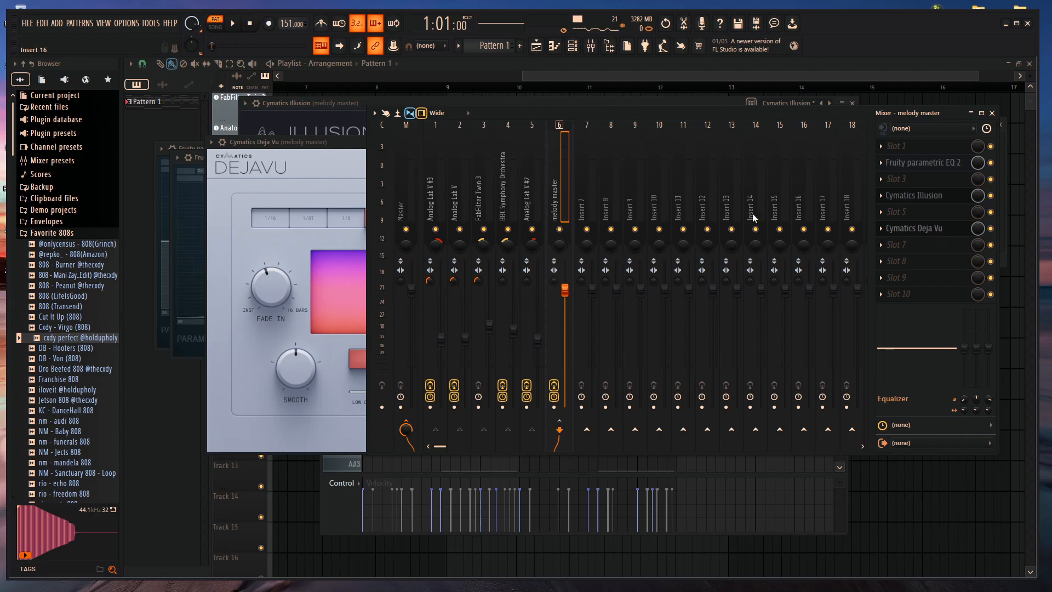
Step: Play the melody through the reordered effects with Deja Vu in view, and stop playback
key(space)
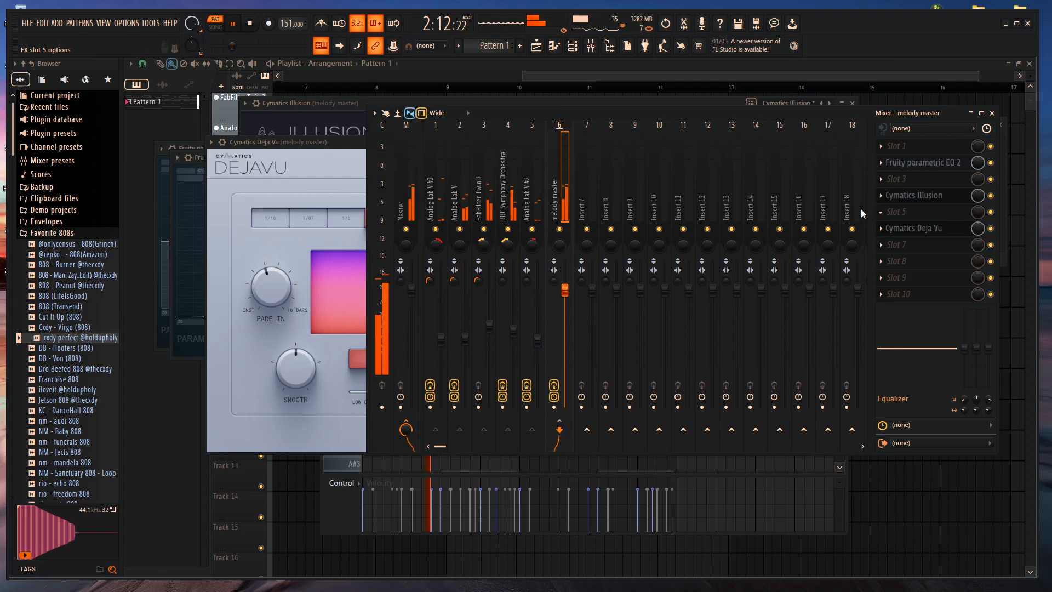
click(303, 241)
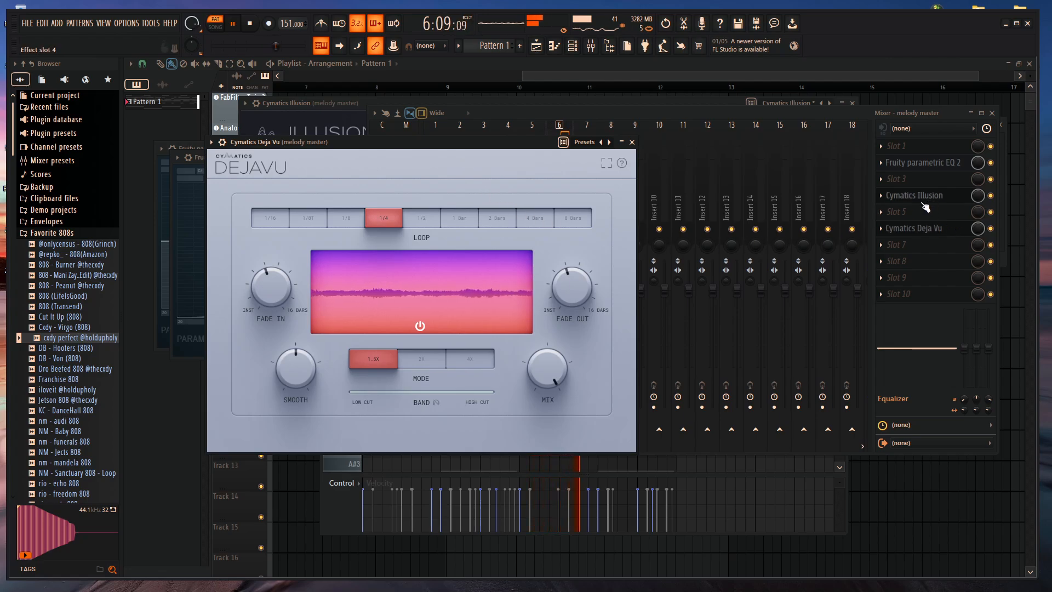
click(604, 114)
key(space)
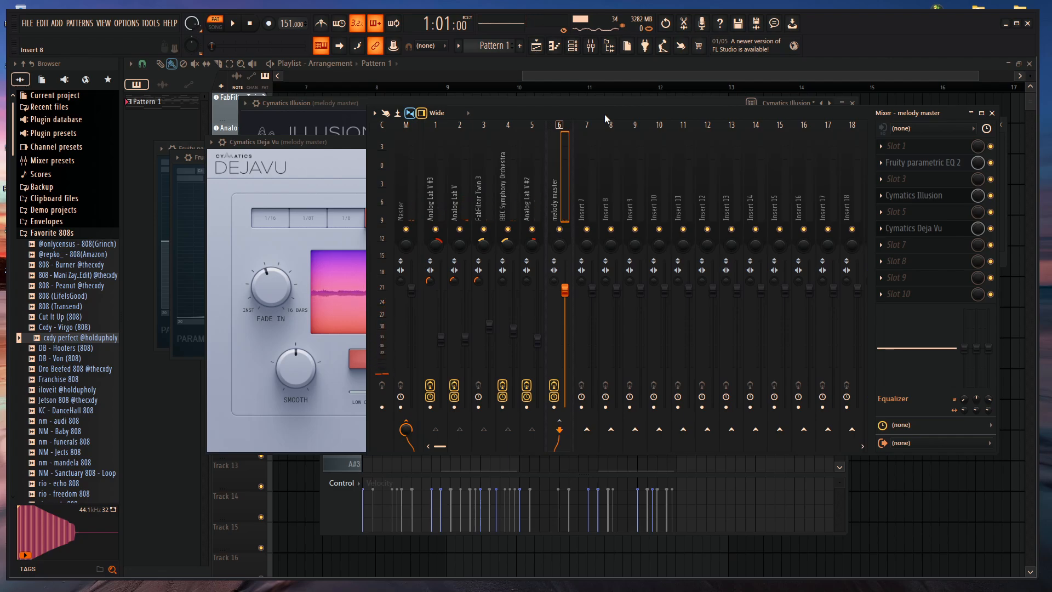
Step: Shorten Illusion's delay segment to divide the loop into 1/2, 1/4 and 1/4, and bring the mixer back into view
click(925, 196)
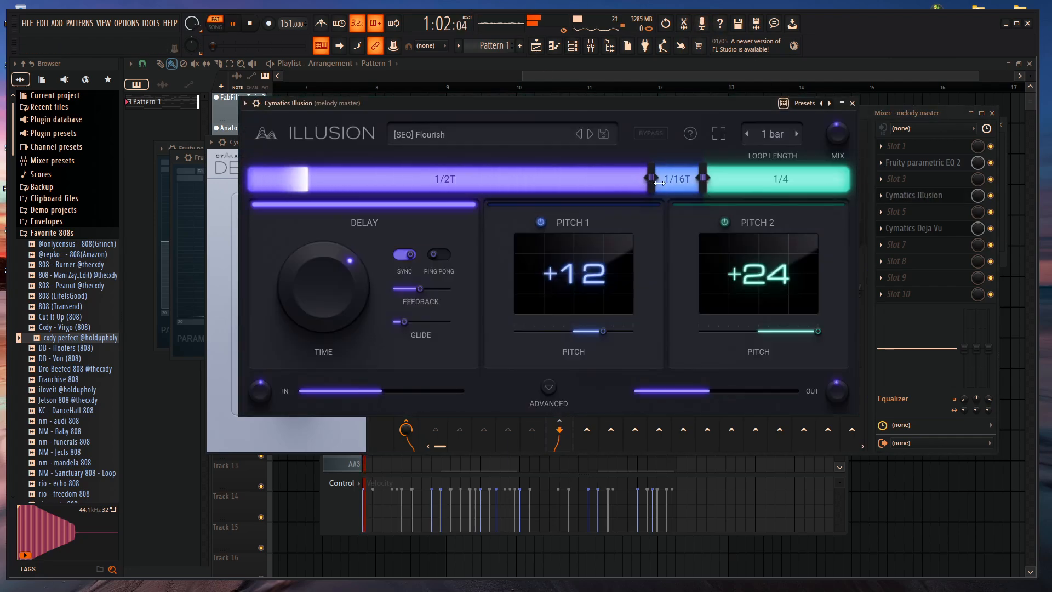
drag(650, 178, 547, 178)
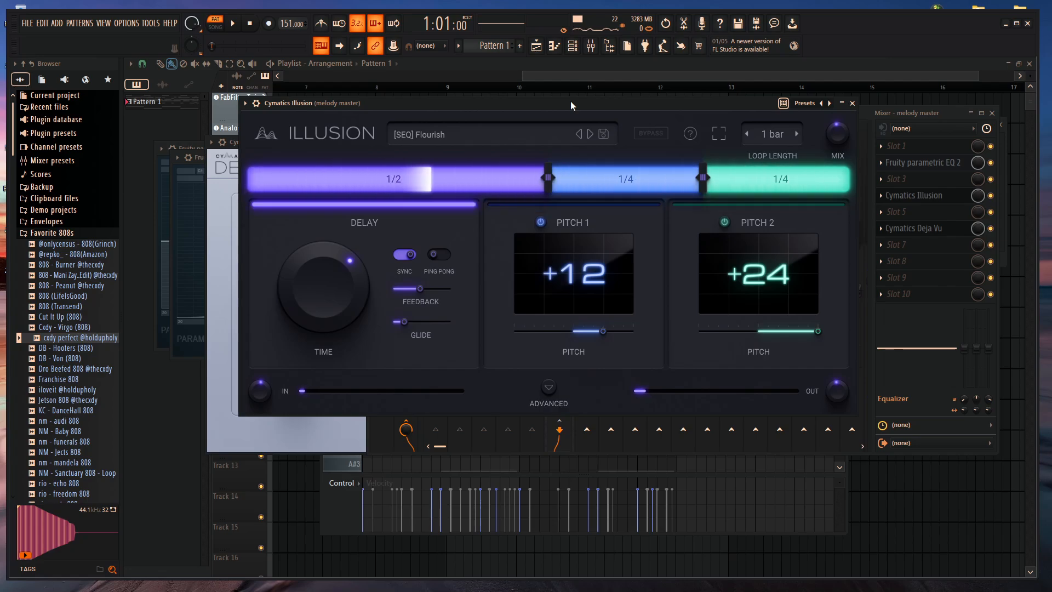
double_click(168, 107)
key(F6)
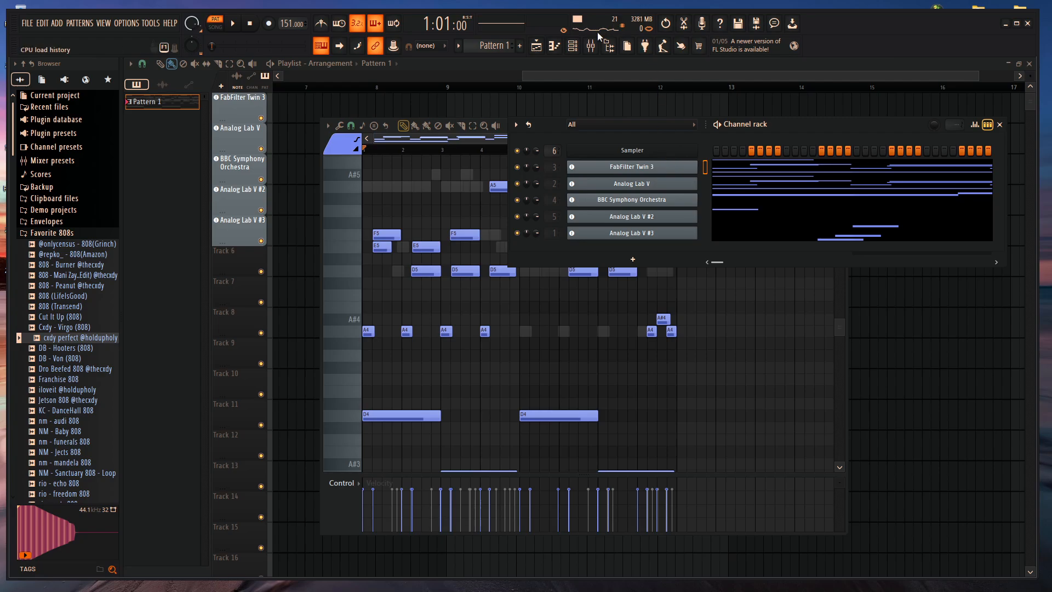
click(591, 46)
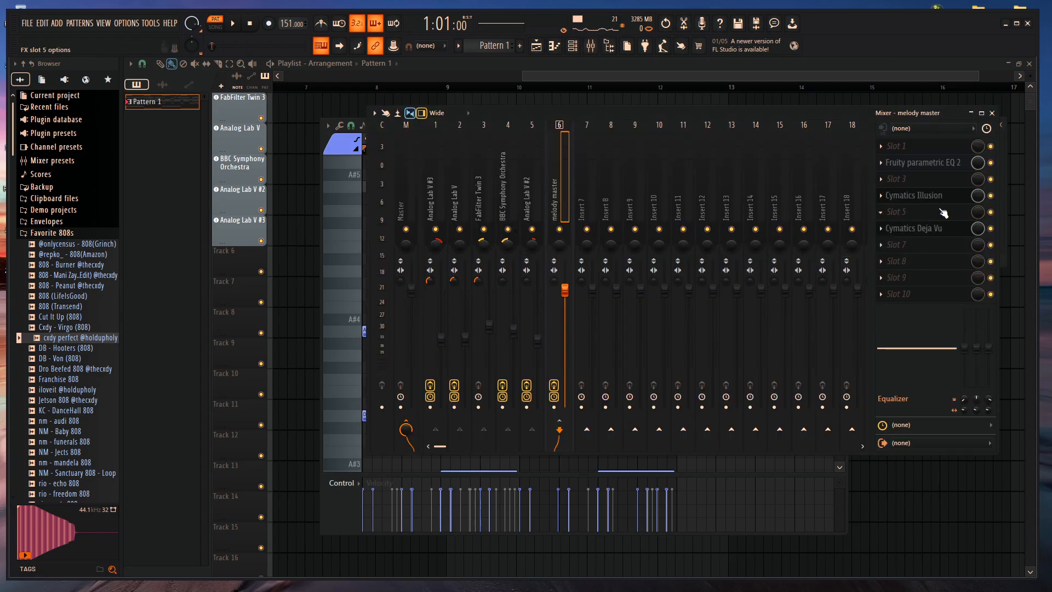
Step: Audition the melody while viewing Illusion's loop sequence, and close the plugin window
key(space)
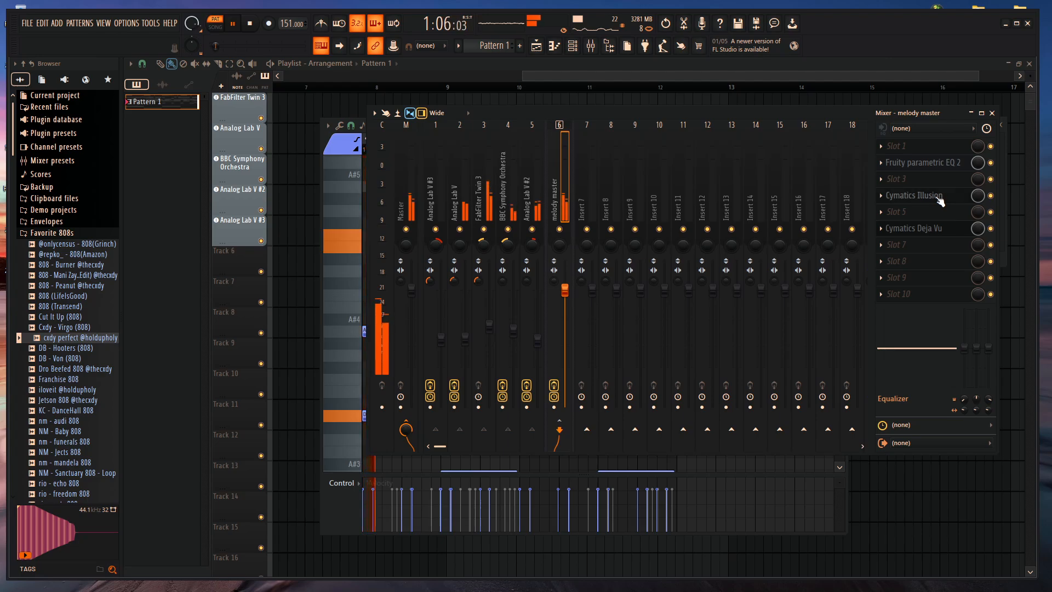
click(941, 198)
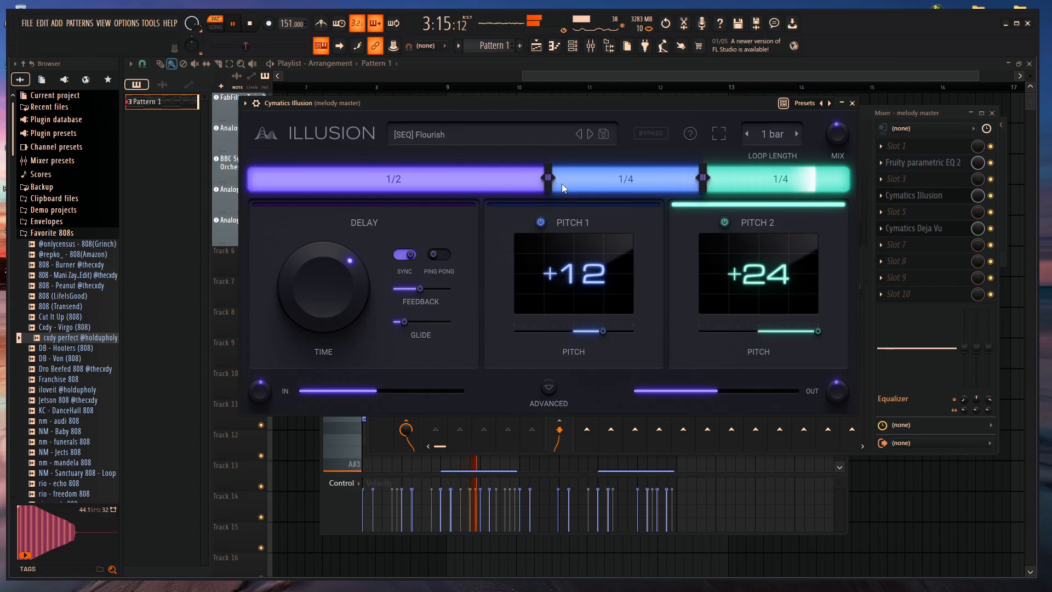
click(859, 115)
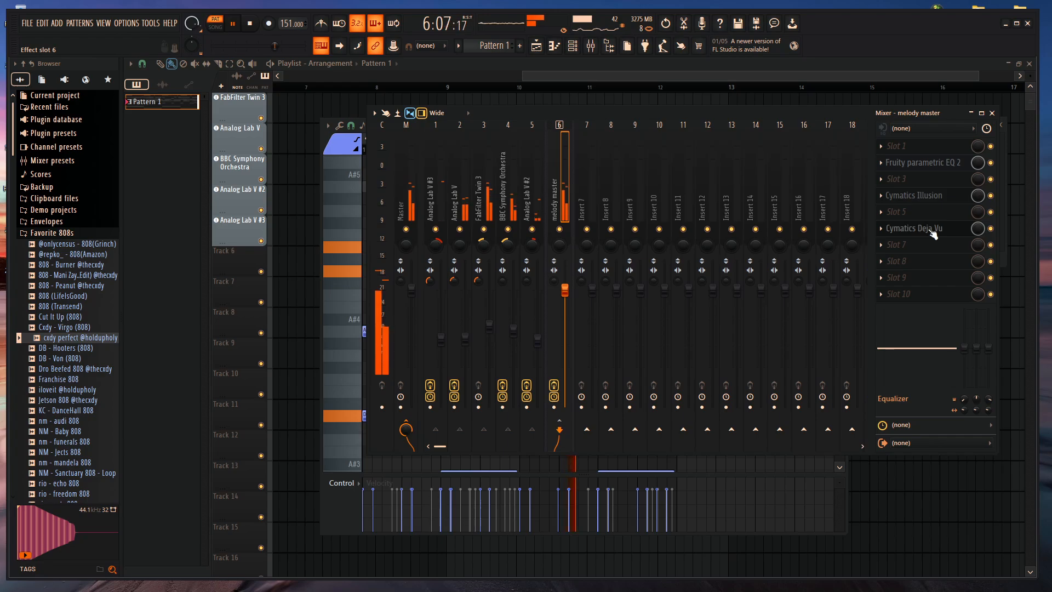
Step: Move Cymatics Deja Vu up to slot 5 and load SoundShifter Pitch Stereo in slot 6 of melody master
drag(931, 235, 933, 218)
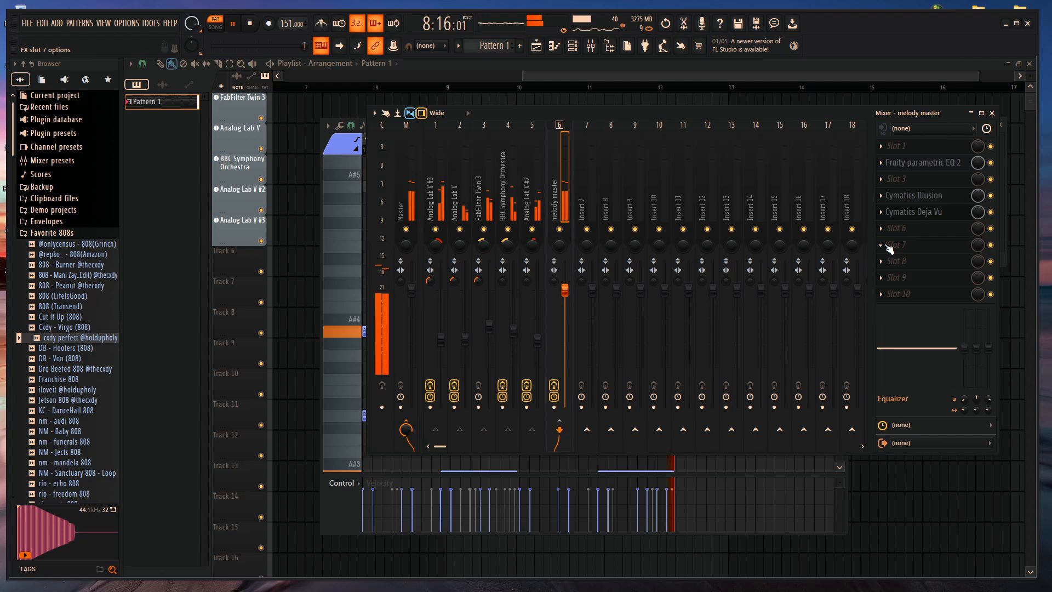
click(884, 245)
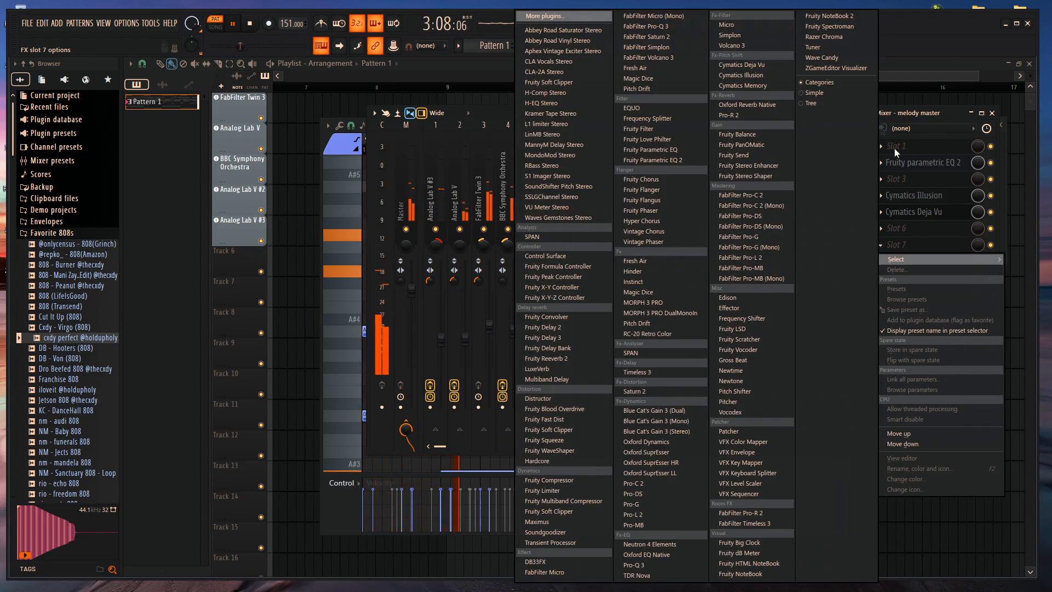
click(948, 115)
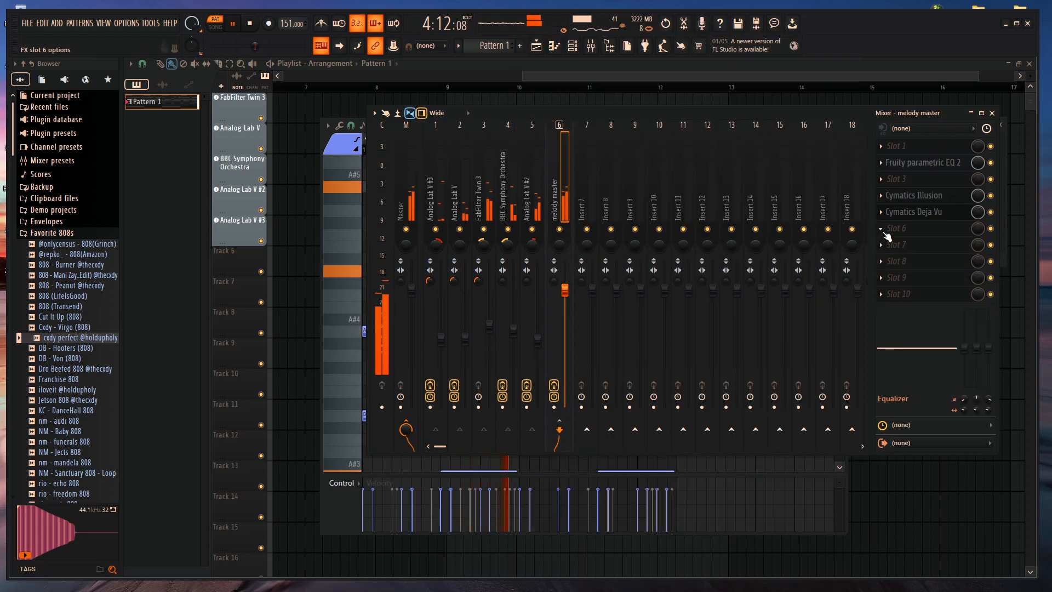
click(893, 228)
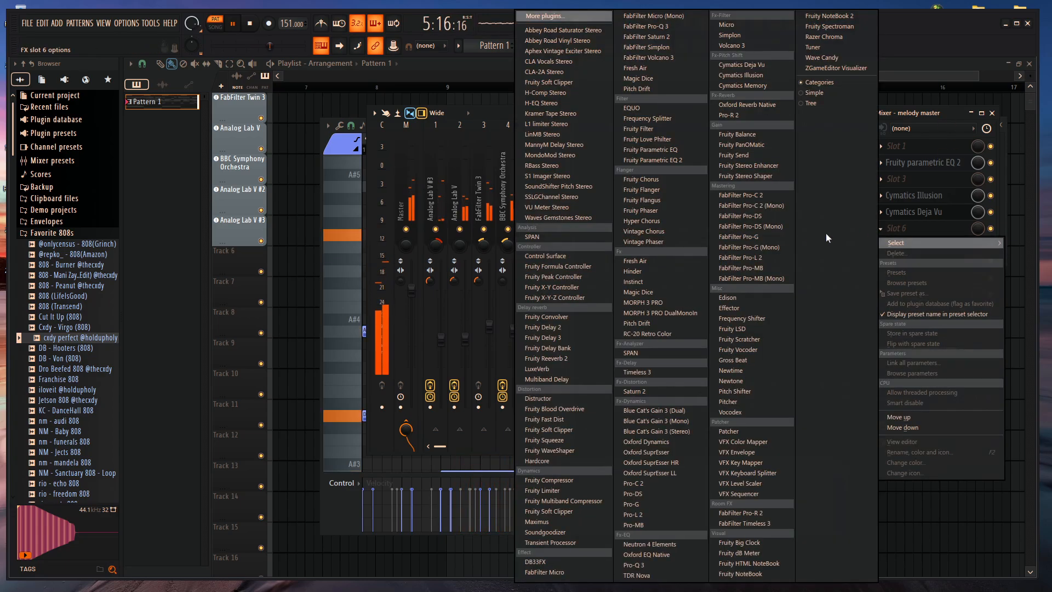
click(587, 189)
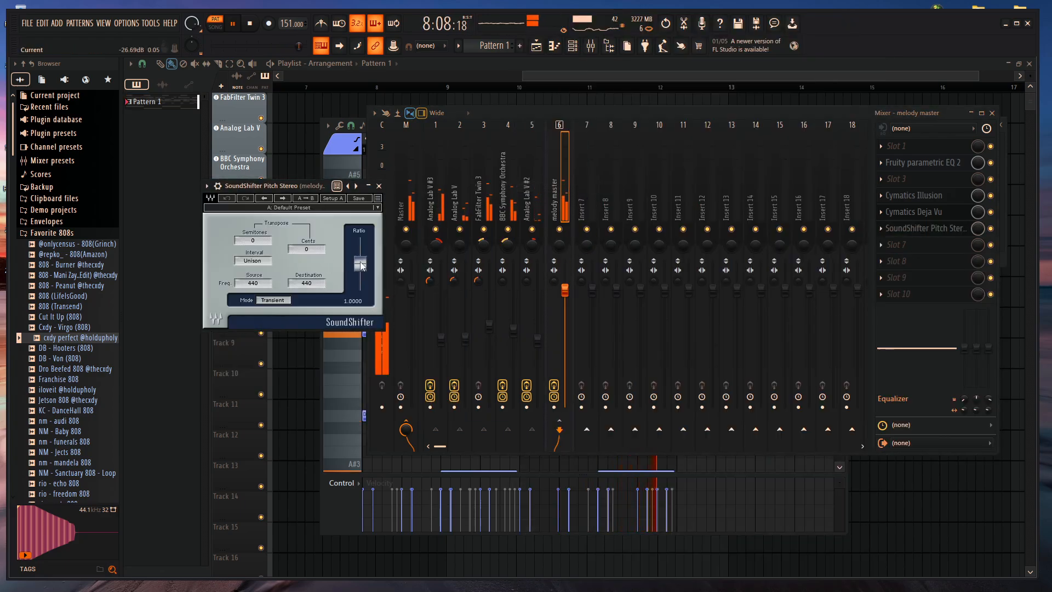
Step: Set SoundShifter's transpose to 4 semitones while the melody plays
click(256, 241)
drag(256, 241, 256, 230)
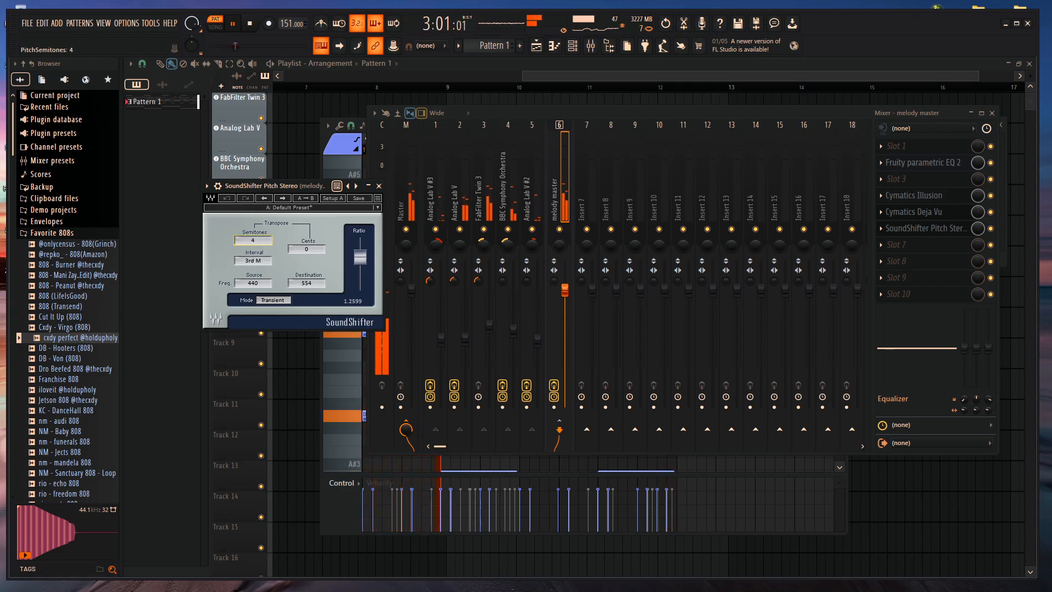
Step: Switch SoundShifter's mode to Sync, stop the audition, and try a -3 cents offset
click(280, 301)
click(280, 300)
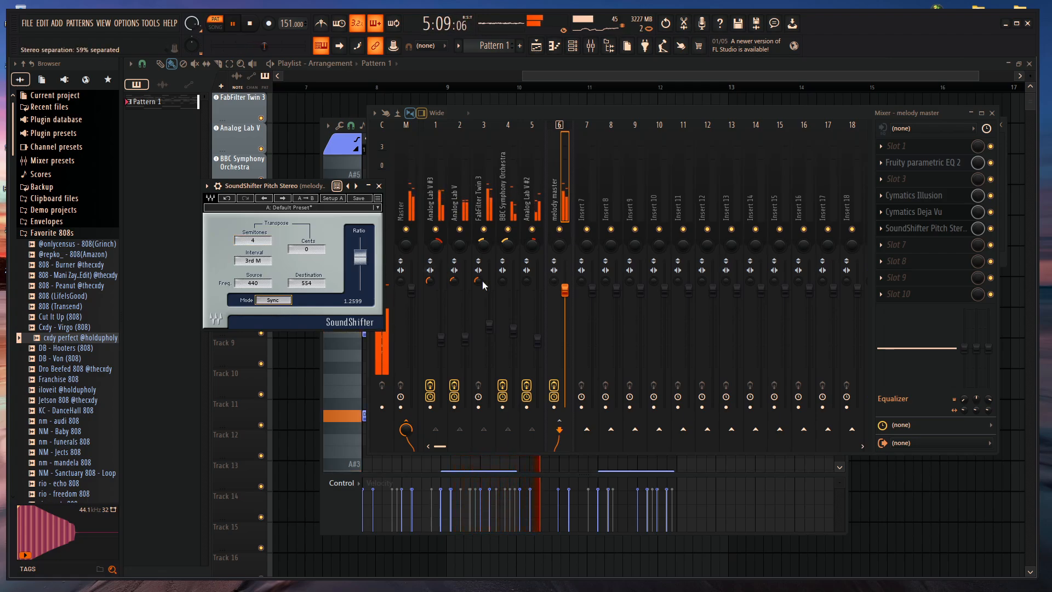
click(617, 112)
key(space)
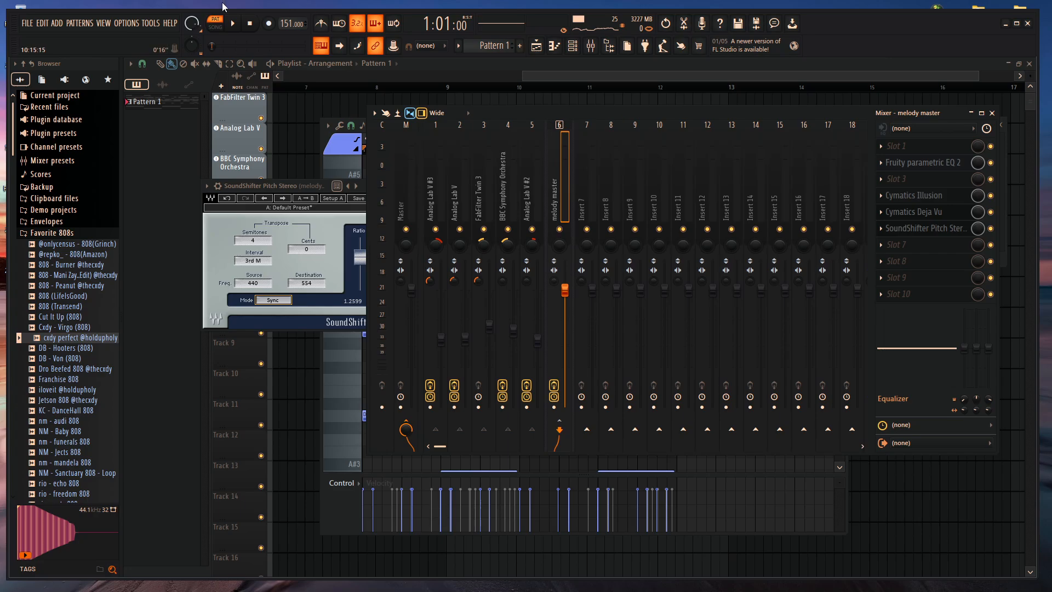
click(306, 248)
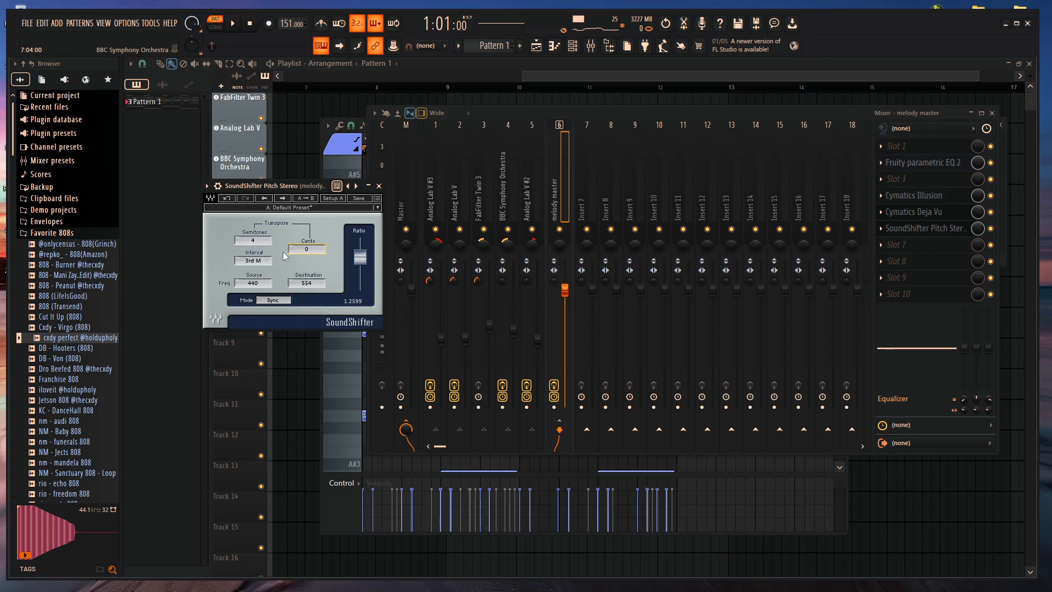
drag(306, 249, 306, 246)
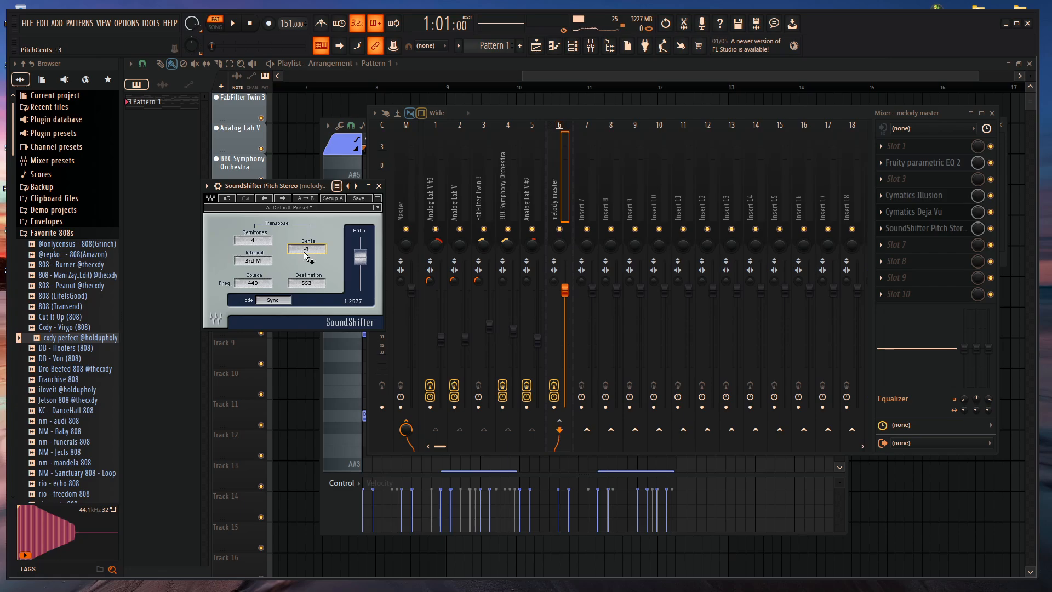
Step: Apply SoundShifter's Full Reset preset, set the transpose to 4 semitones, and play the melody
click(302, 210)
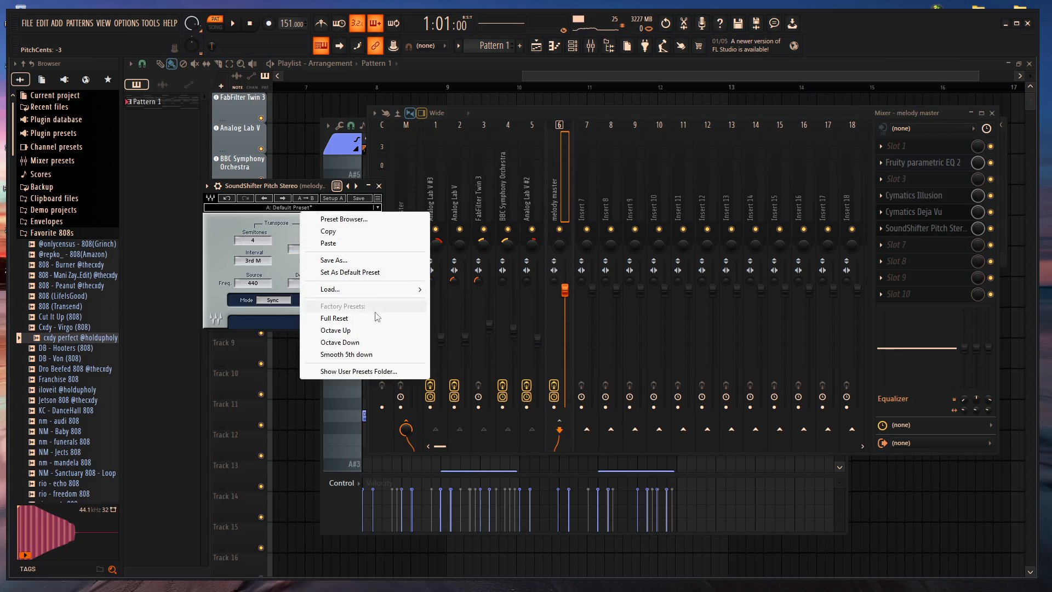
click(354, 318)
drag(253, 240, 253, 227)
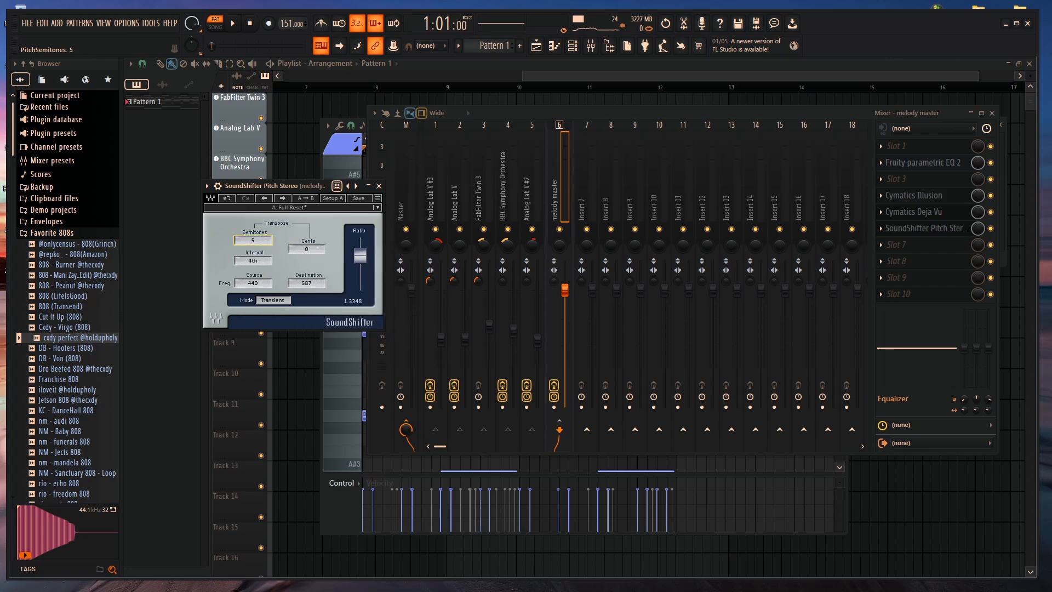
key(space)
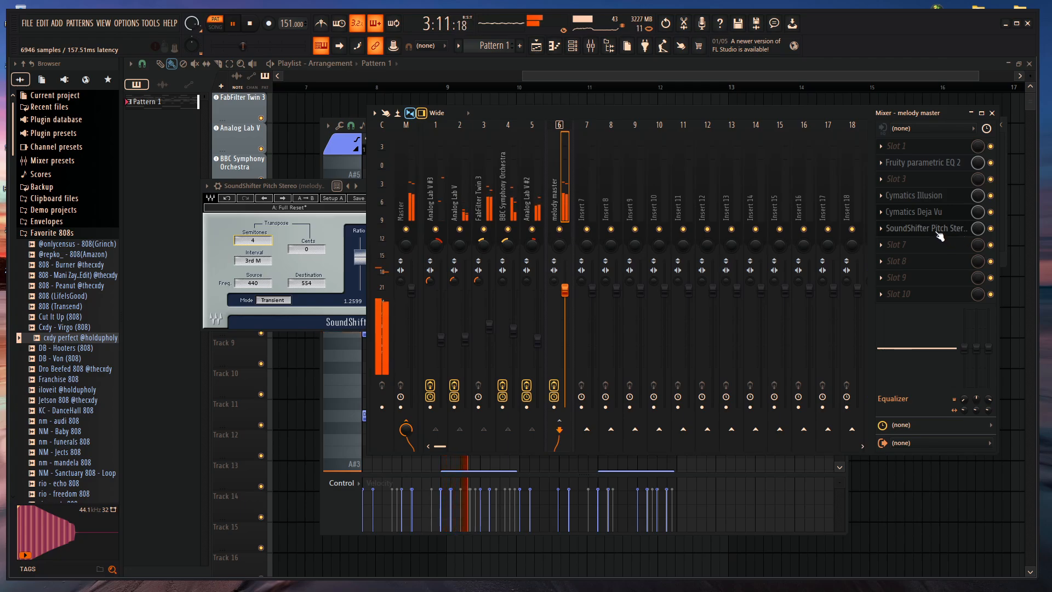
Step: Move SoundShifter Pitch Stereo down to slot 7 and load a second Cymatics Deja Vu in slot 6 of melody master
drag(940, 237, 939, 245)
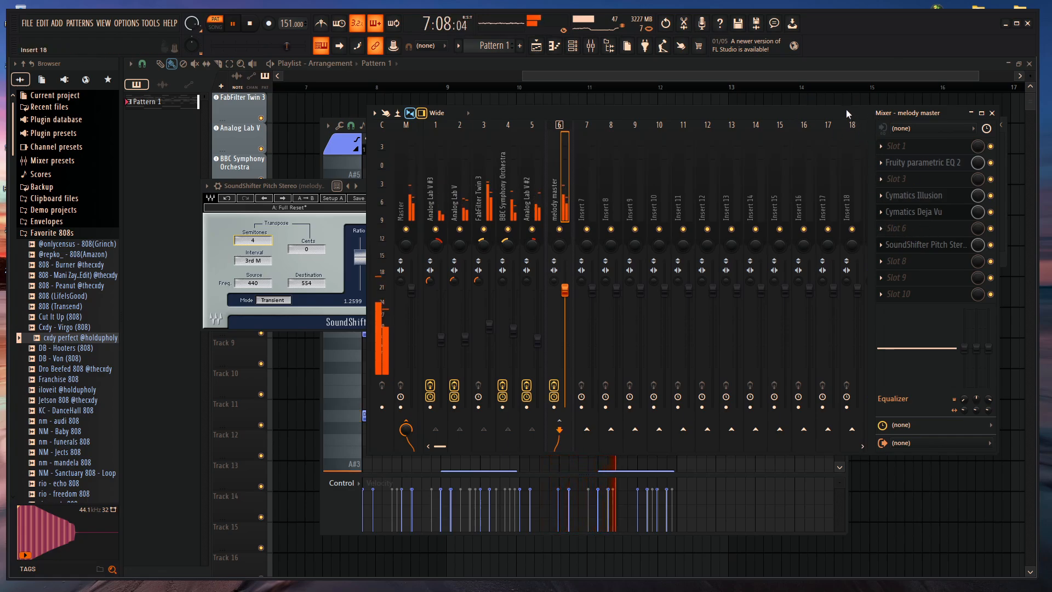
key(space)
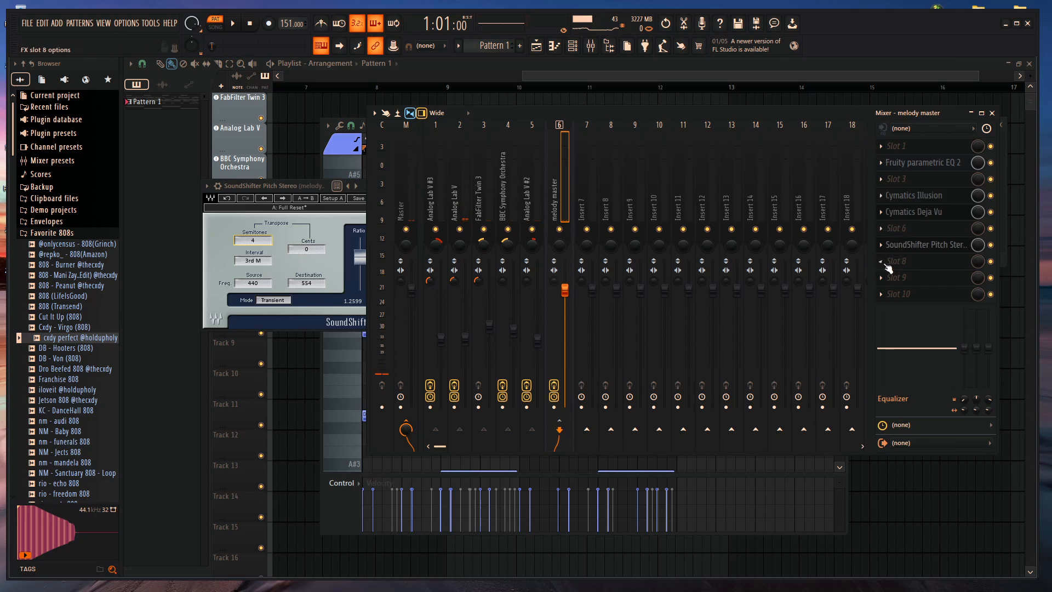
click(889, 230)
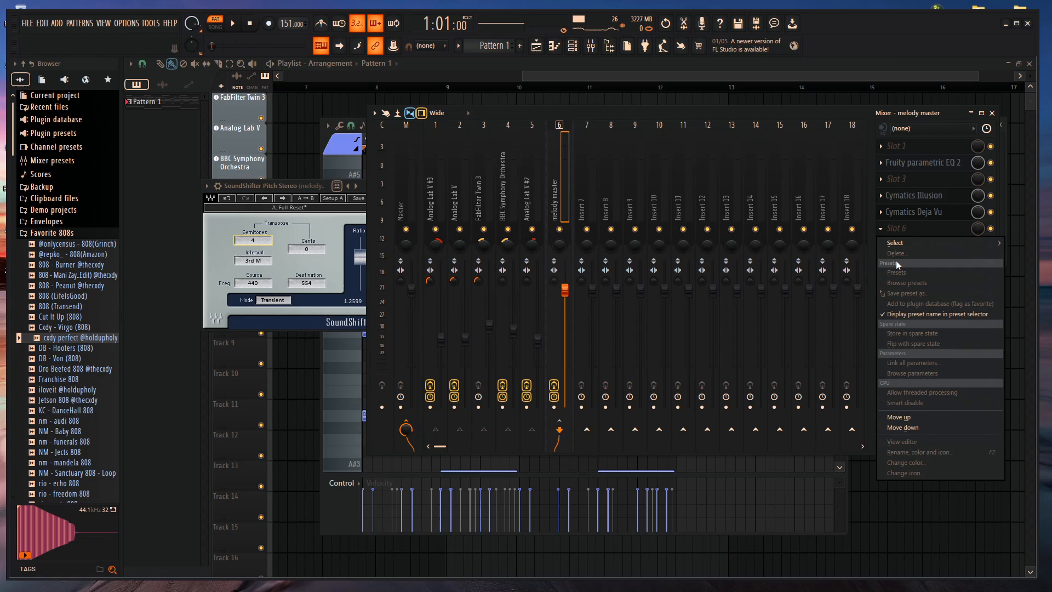
click(934, 226)
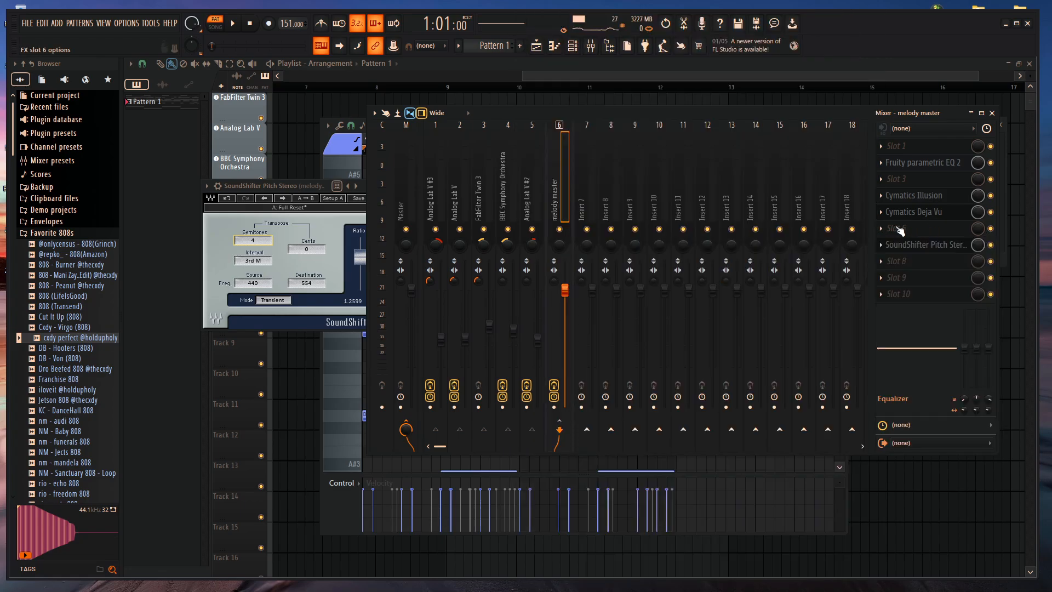
click(884, 228)
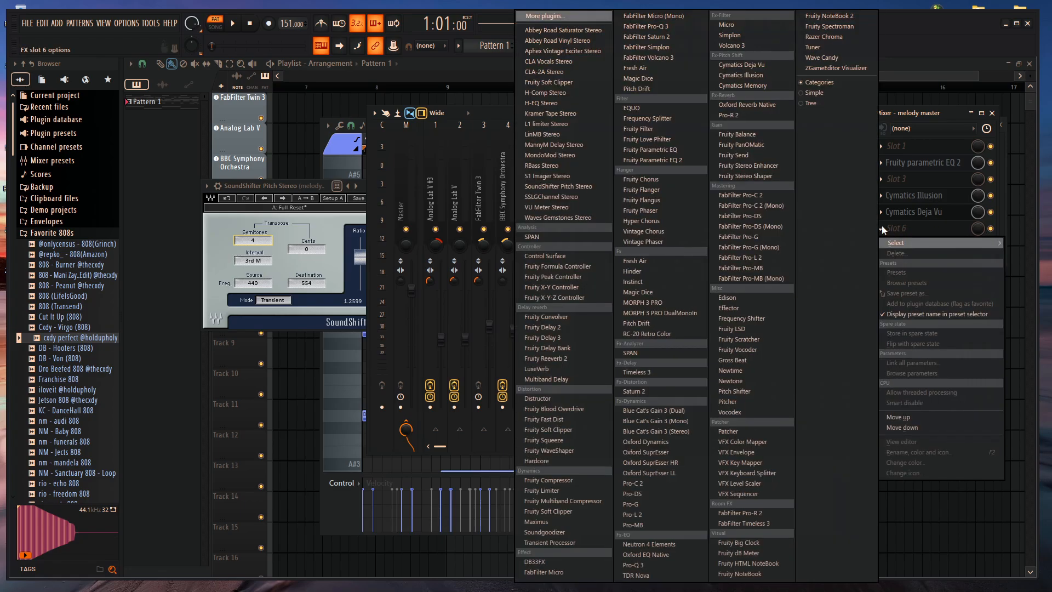
click(932, 224)
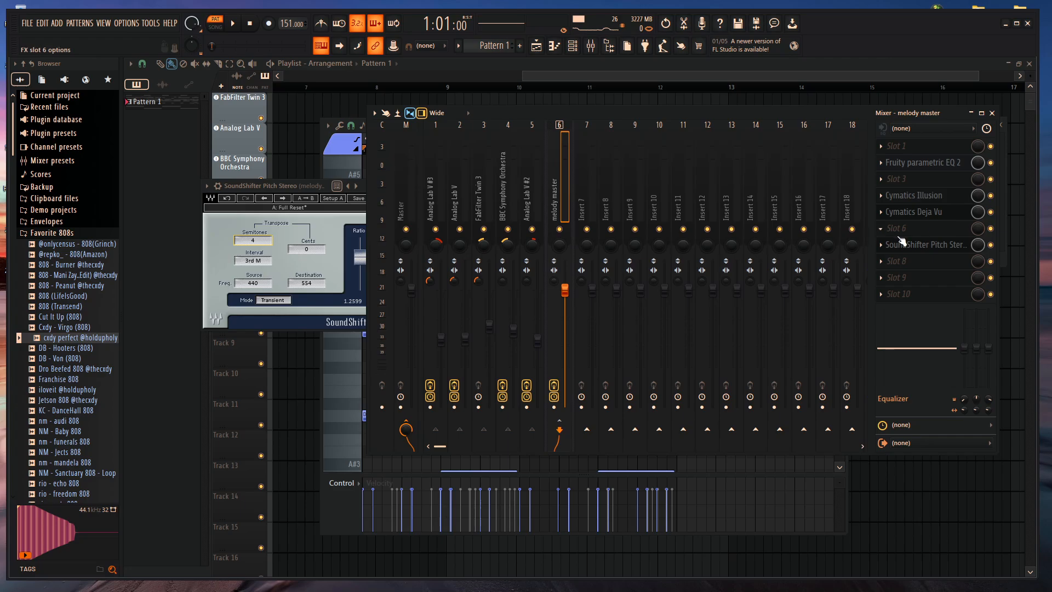
click(884, 230)
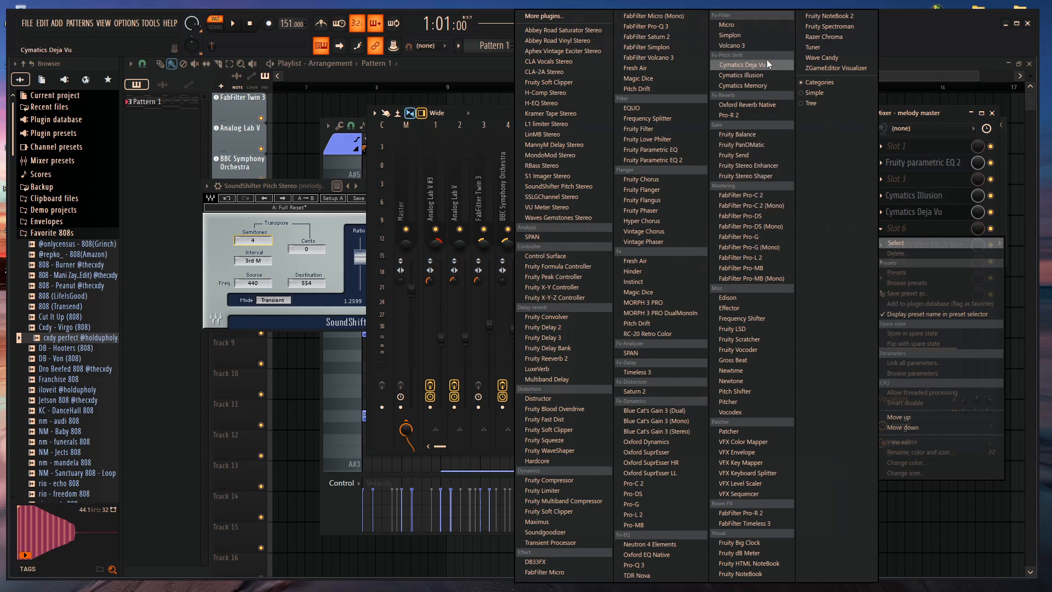
click(751, 65)
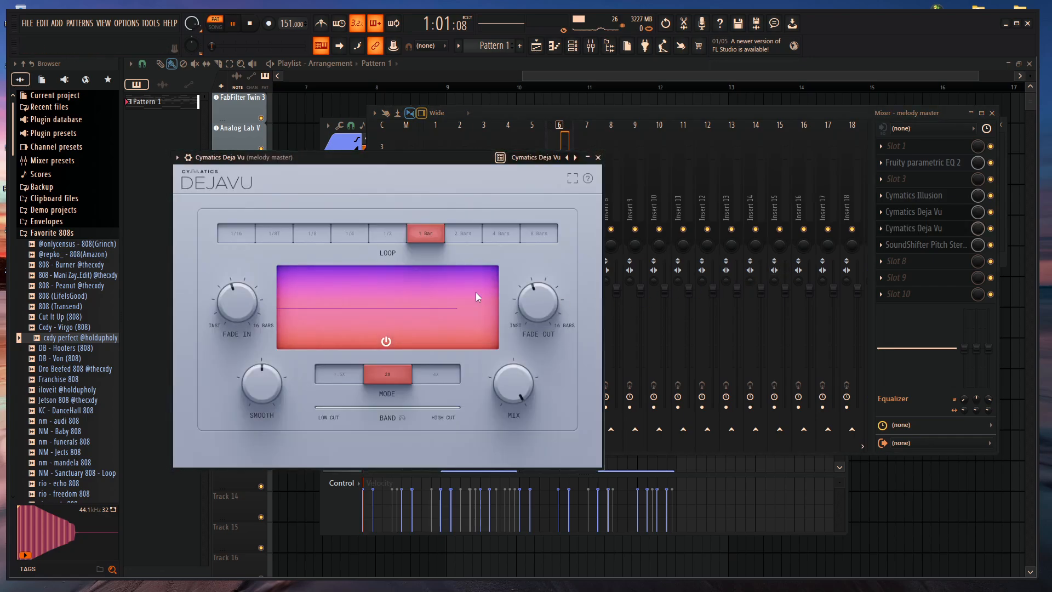
Step: Set the new Deja Vu to 1.5x mode with a 1/4 loop while the melody plays, and close its window
key(space)
click(340, 369)
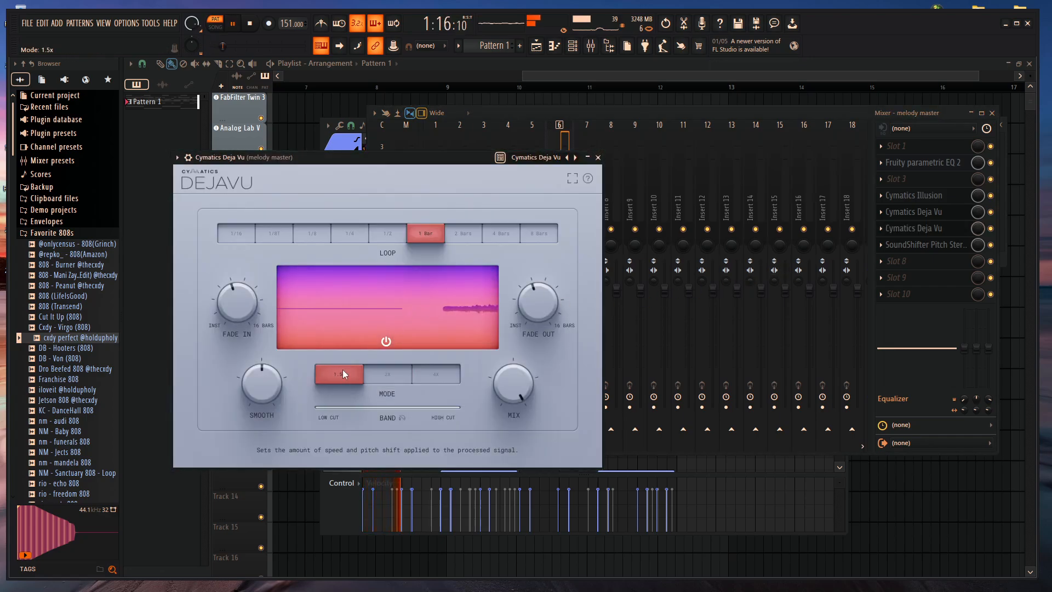
click(353, 239)
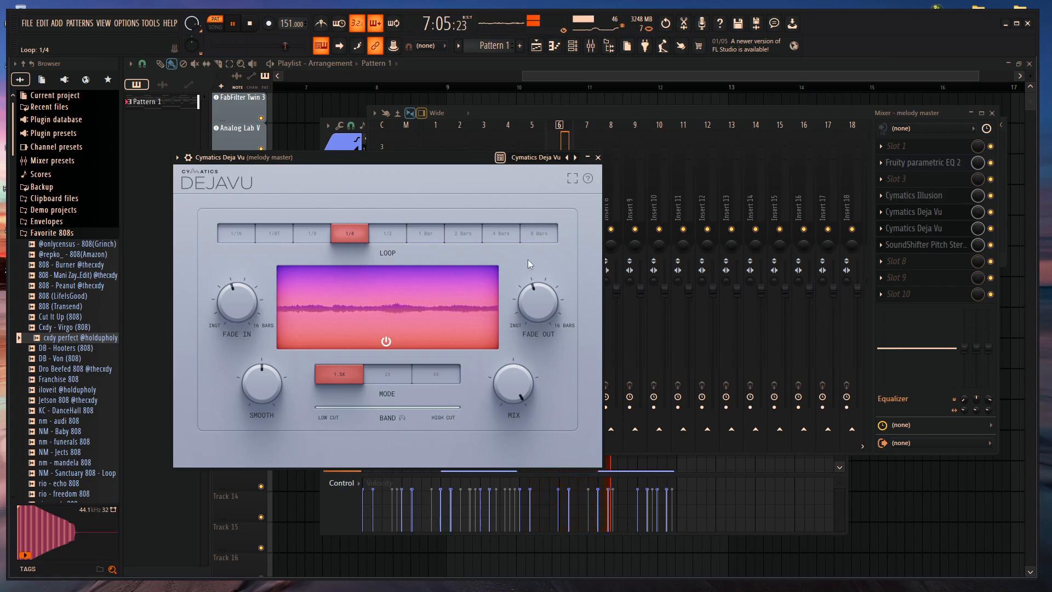
click(249, 24)
click(234, 24)
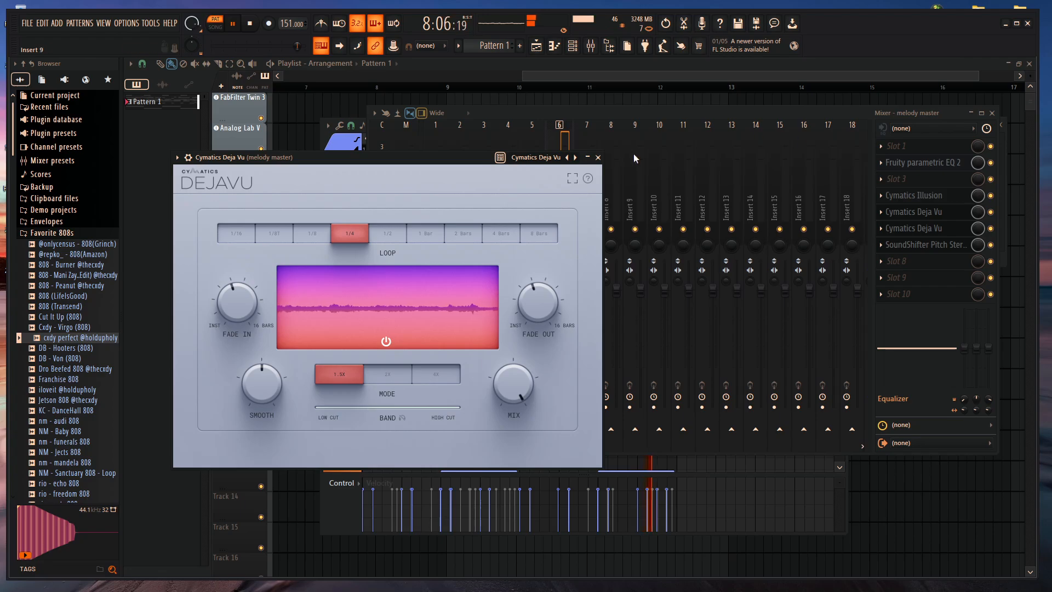
click(598, 158)
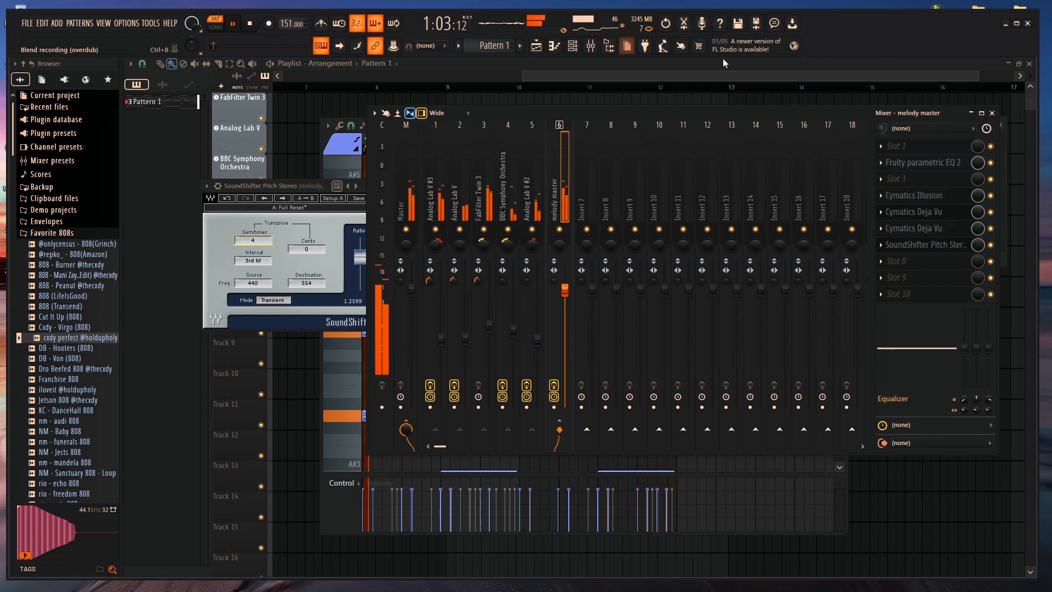
Step: Load FabFilter Pro-R 2 in slot 8 of melody master and set its mix to about 57% during playback
click(884, 265)
click(735, 114)
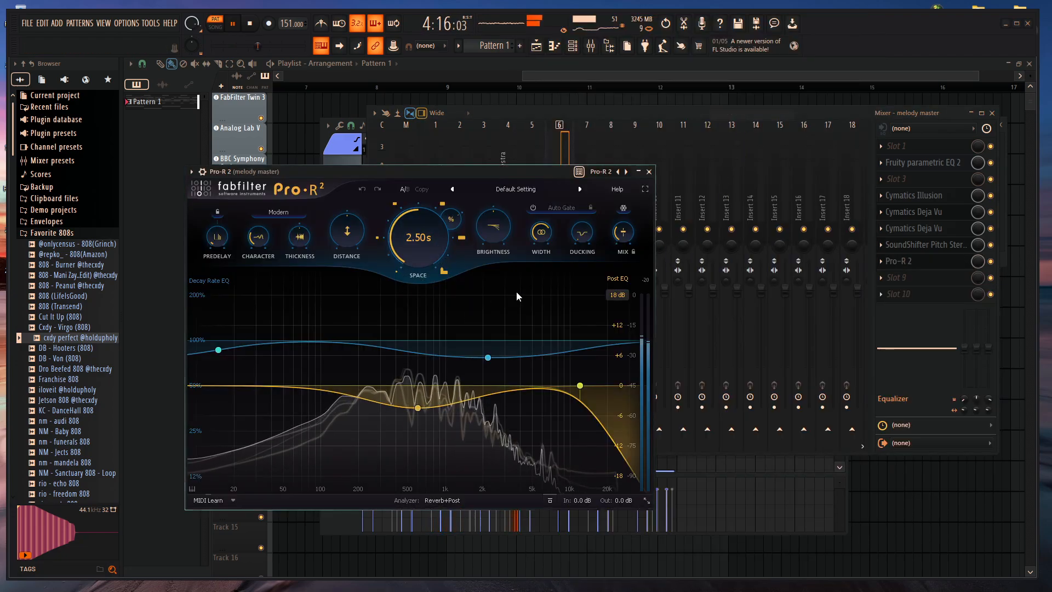
scroll(626, 245, up, 5)
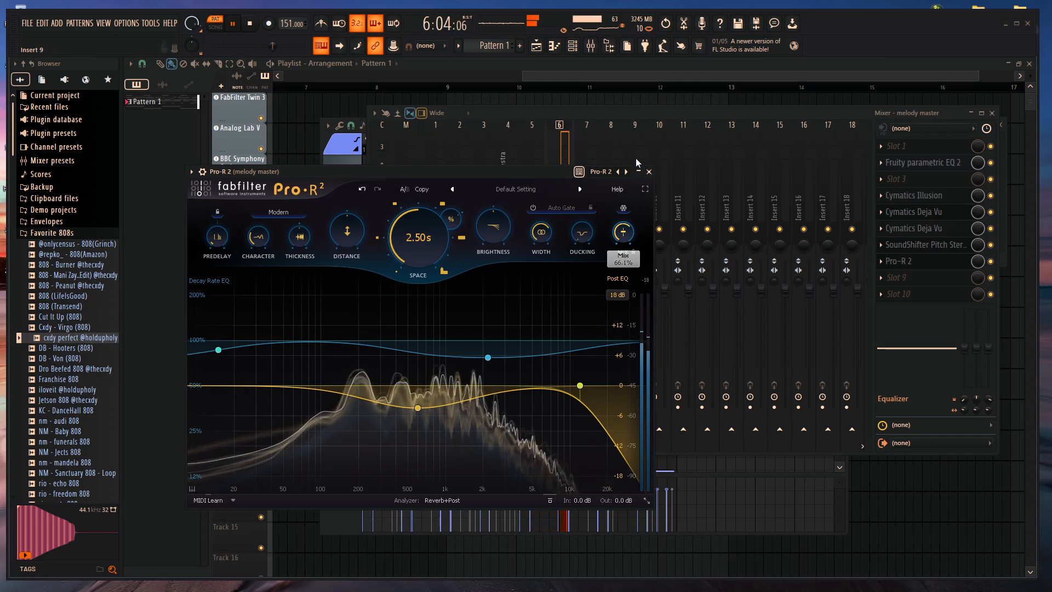
scroll(626, 245, down, 3)
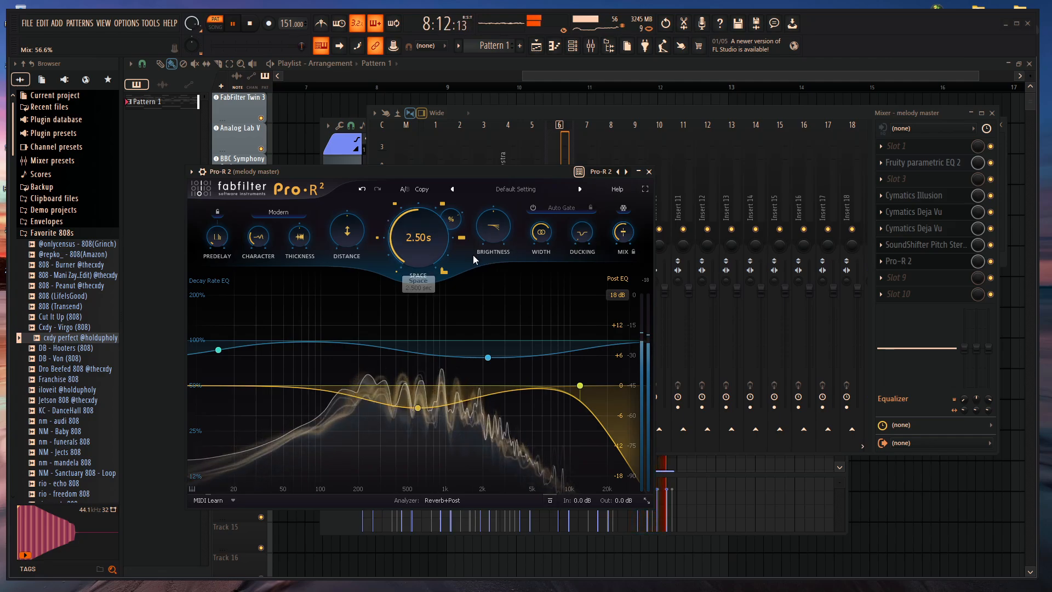
drag(627, 241, 625, 241)
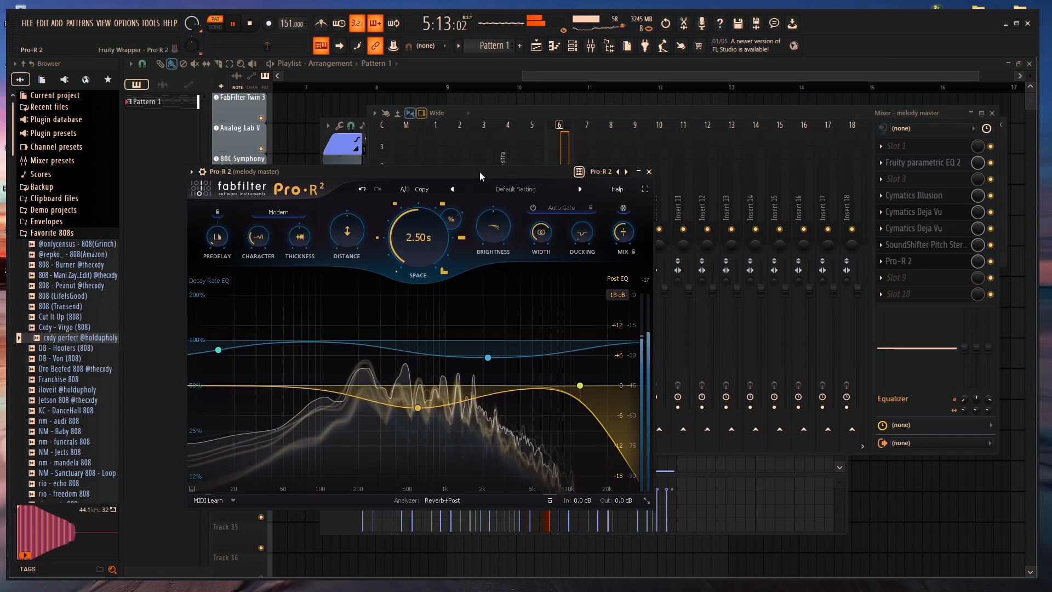
Step: Stop playback and review the Cymatics Illusion settings on melody master, closing the plugin window when done
key(space)
click(544, 108)
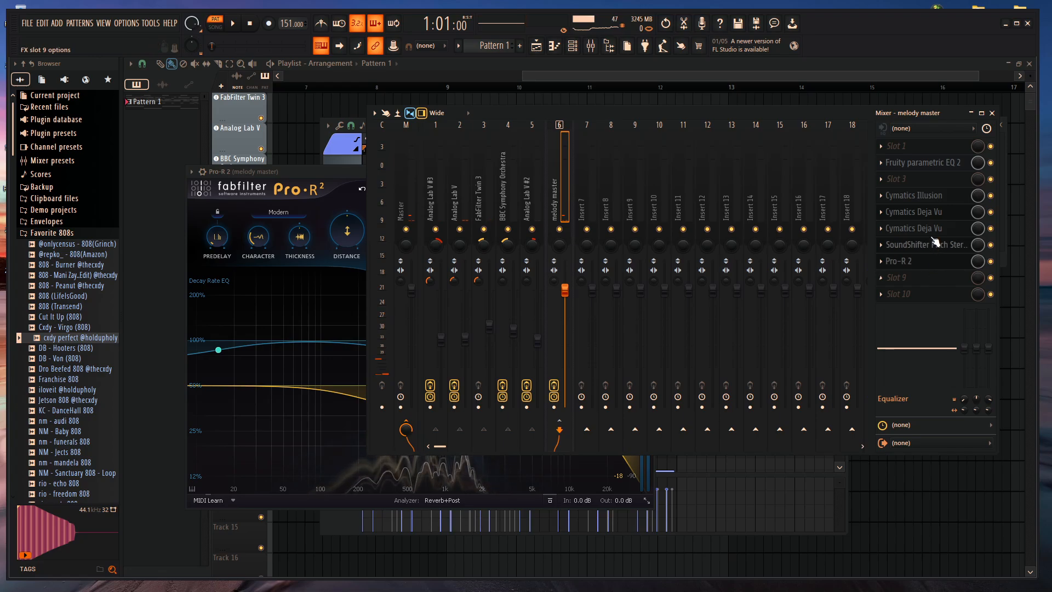
click(927, 195)
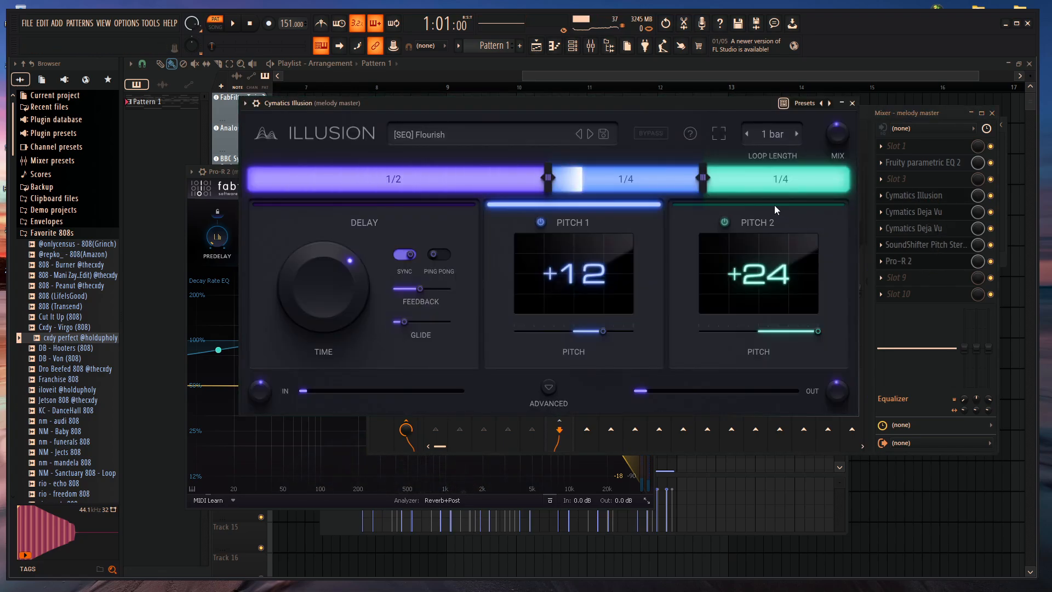
click(853, 104)
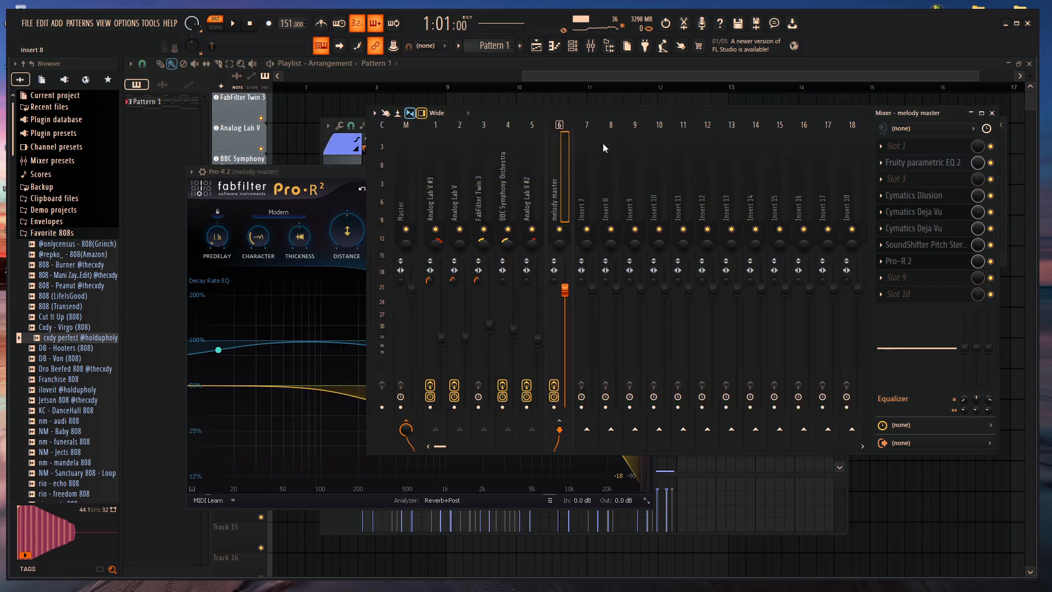
Step: Clear the open plugin and piano roll windows, and bring back the mixer with melody master selected
key(F12)
right_click(158, 102)
click(149, 127)
double_click(167, 104)
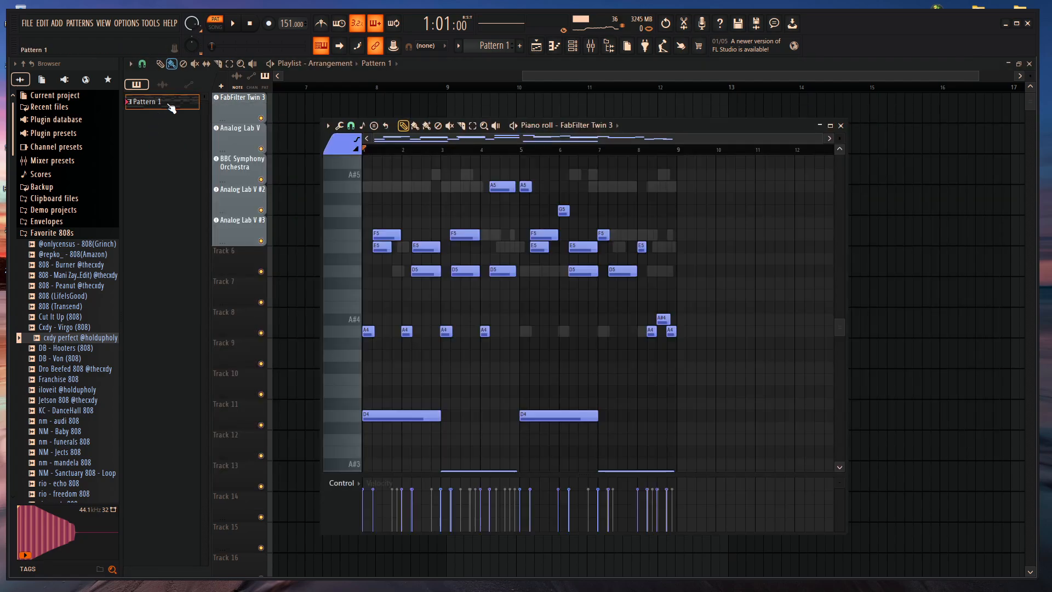
click(841, 125)
click(591, 46)
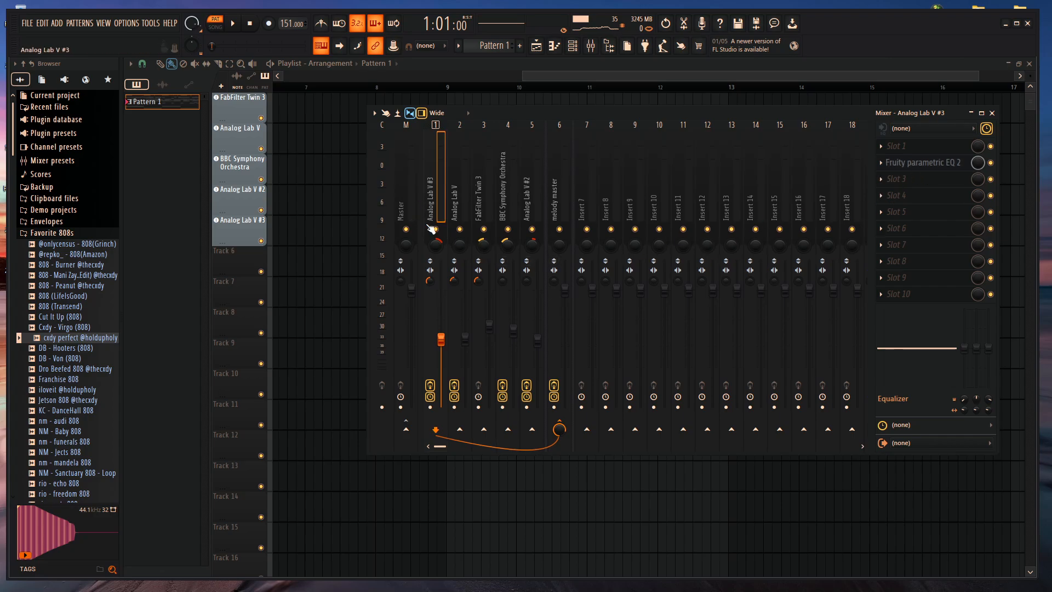
click(561, 209)
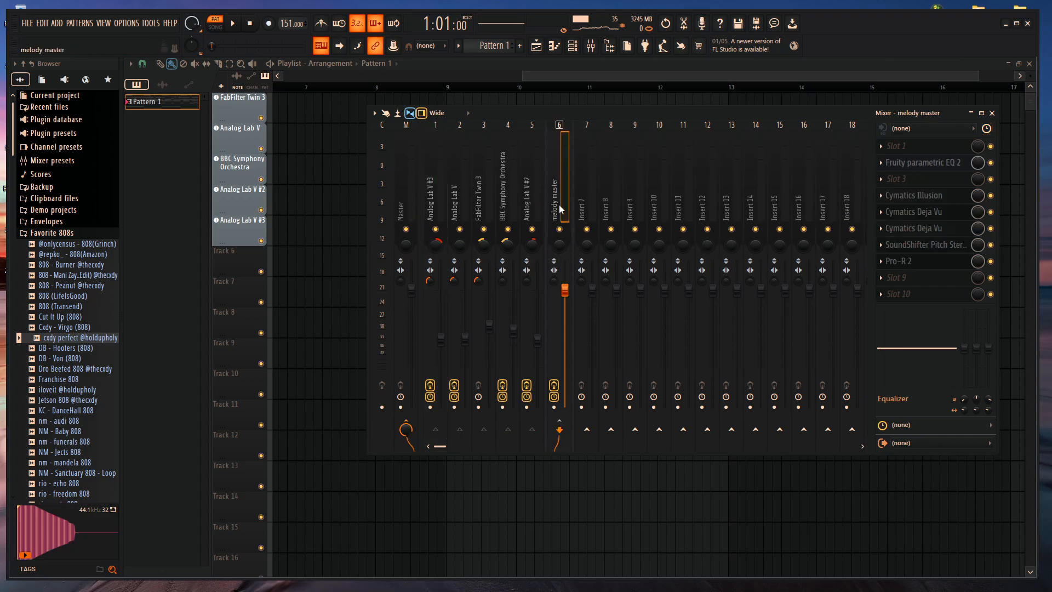
Step: Lower the high cut in Pro-R 2's Post EQ to about 6.5 kHz, reduce the lows around 50 Hz, and audition the reverb
click(913, 263)
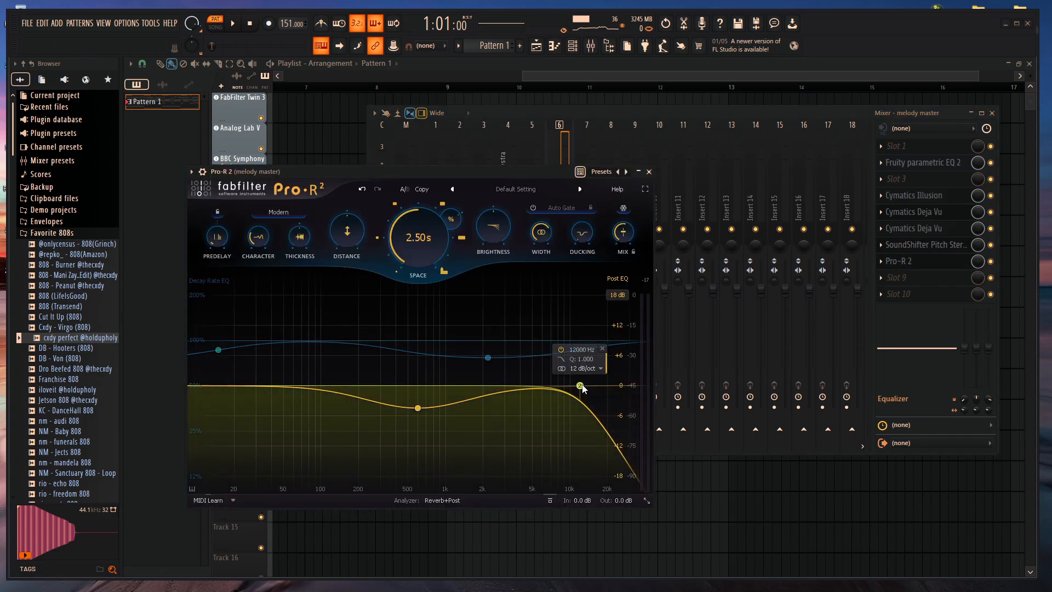
drag(581, 386, 547, 388)
drag(400, 389, 284, 426)
key(space)
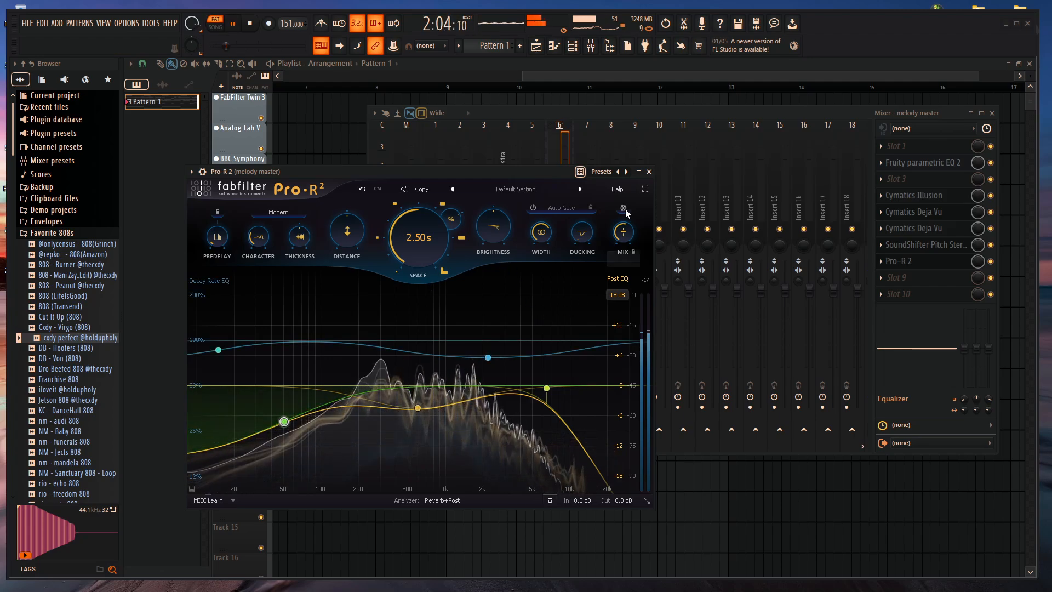
click(649, 172)
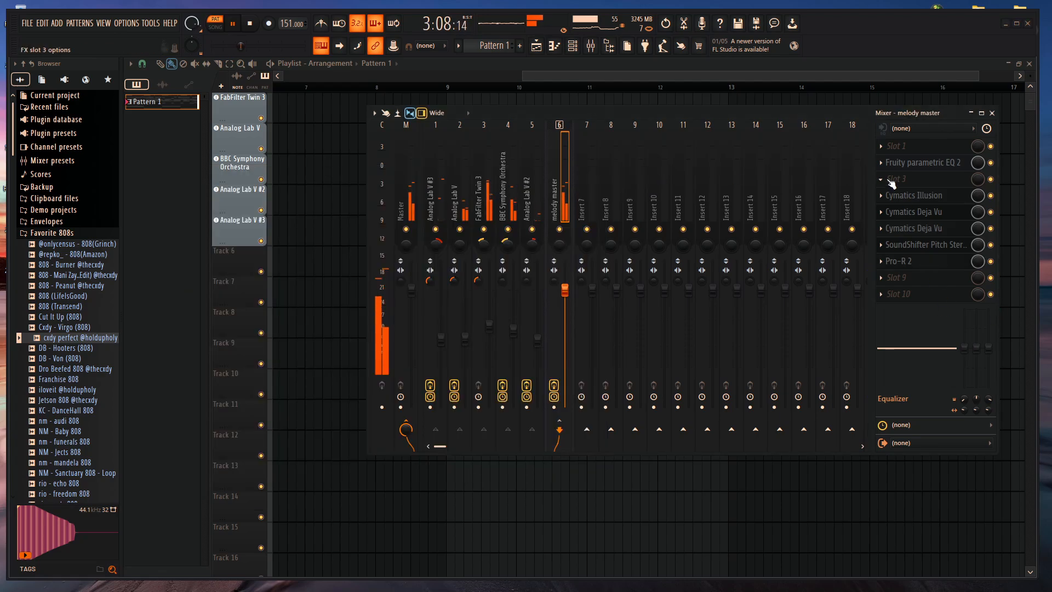
Step: Stop playback and render Pattern 1 as an audio clip
click(993, 114)
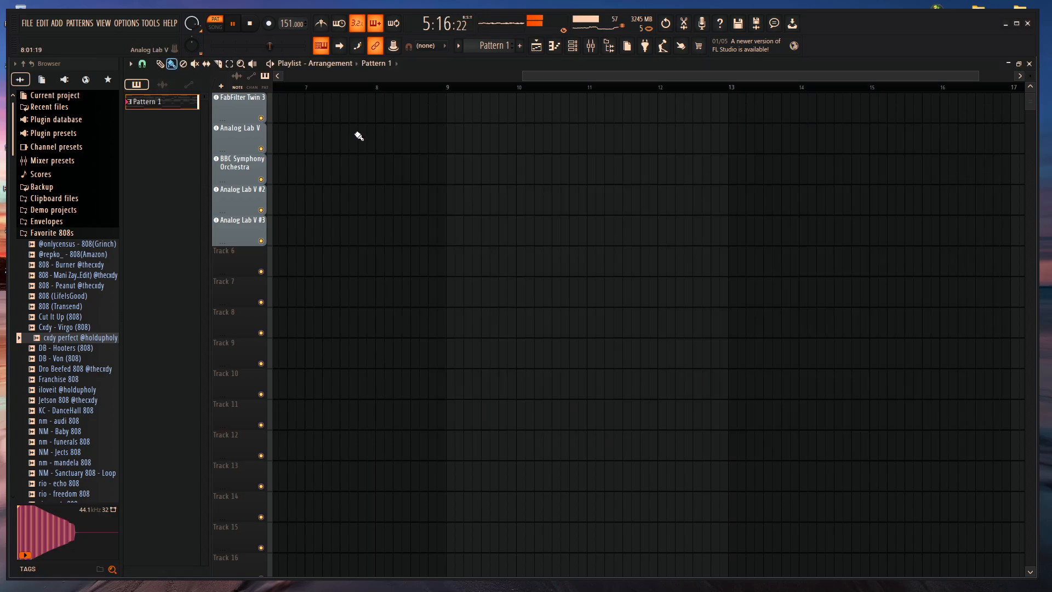
key(space)
click(591, 46)
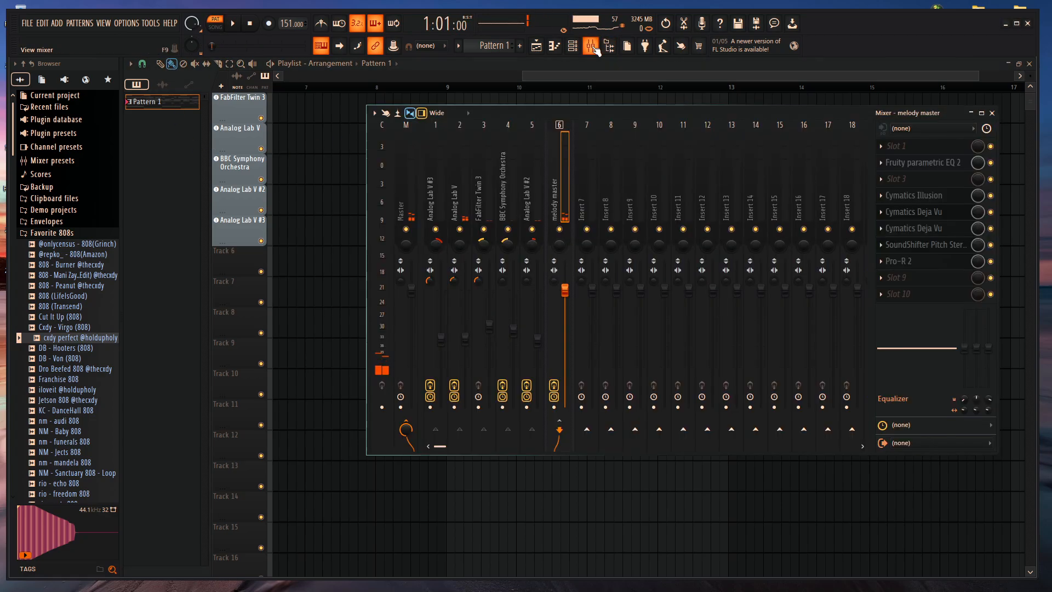
drag(156, 103, 131, 126)
right_click(173, 108)
click(249, 298)
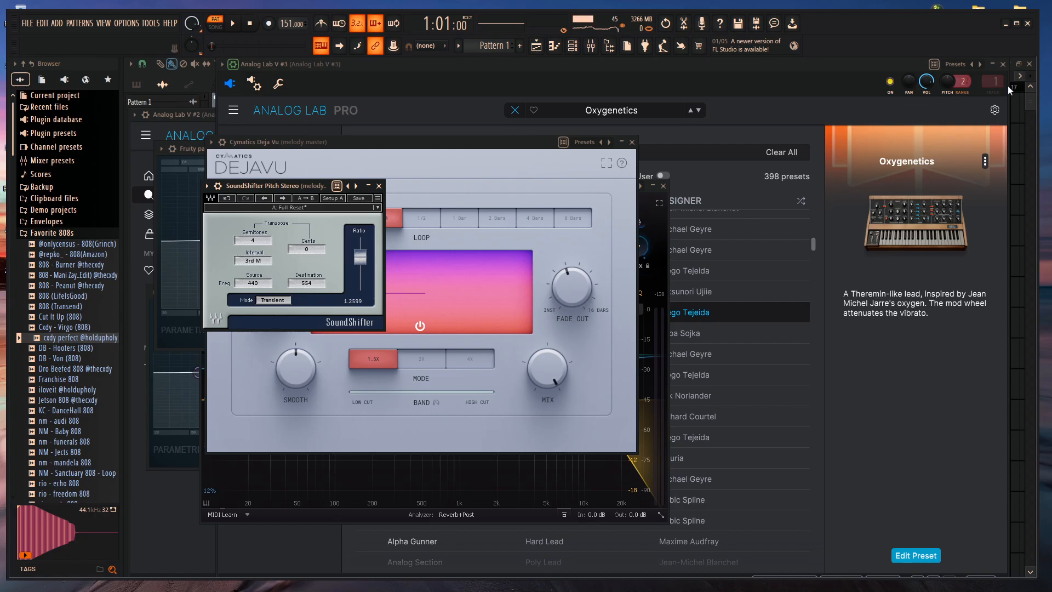
Step: Close the open plugin windows and place the rendered Pattern 1 audio clip on Track 6, starting at bar 1
click(1006, 65)
click(433, 68)
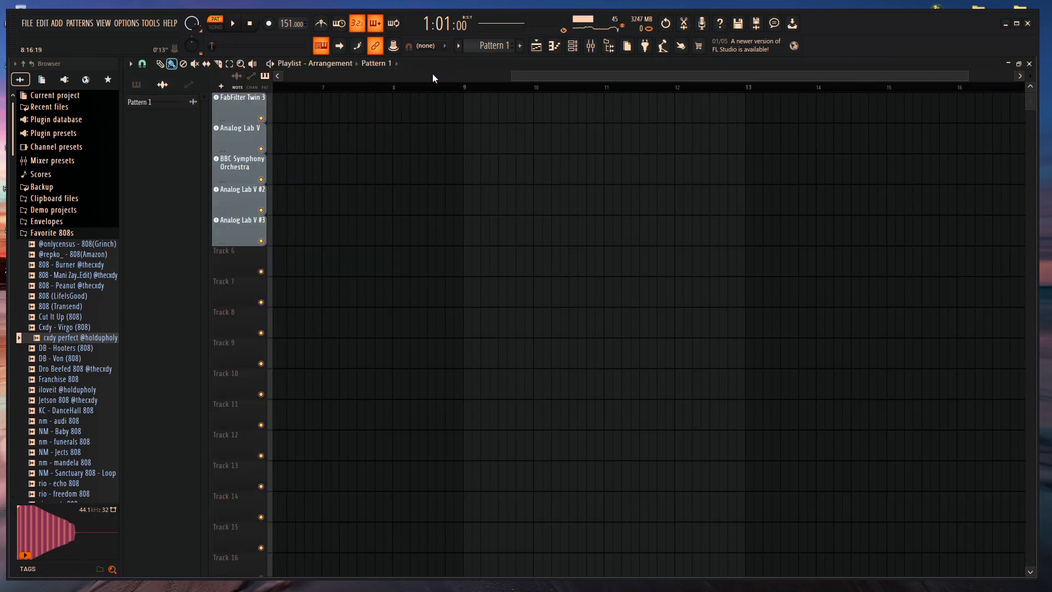
drag(149, 106, 282, 275)
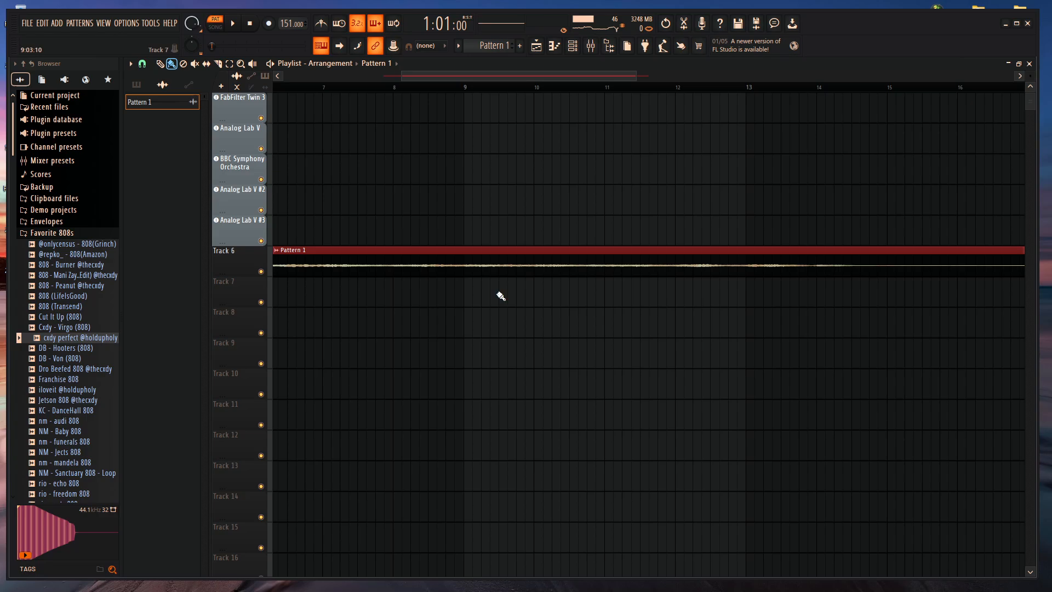
scroll(568, 329, down, 5)
drag(557, 265, 428, 266)
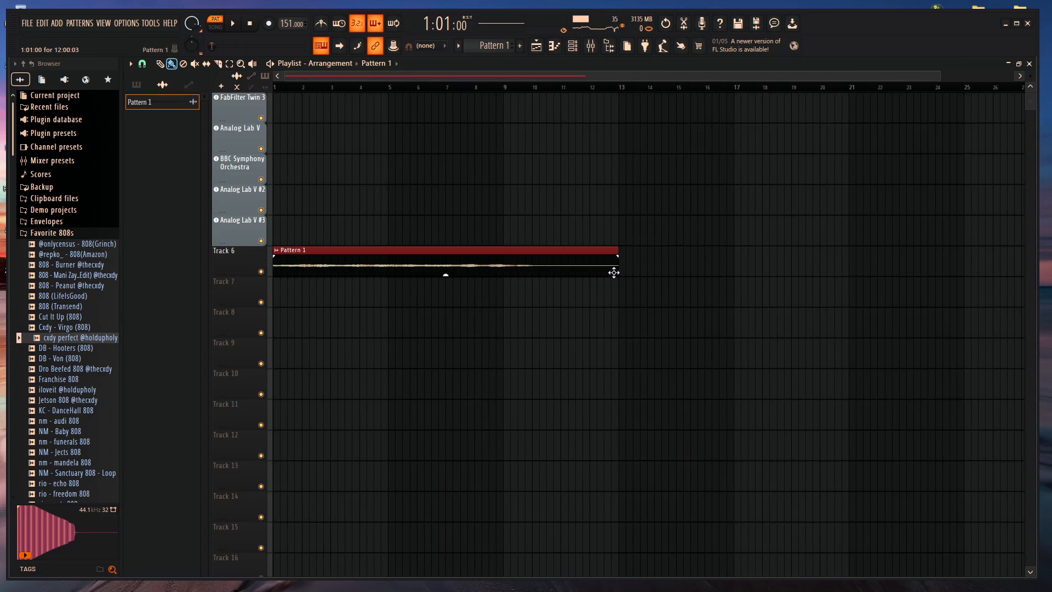
Step: Trim the end of the Pattern 1 audio clip on Track 6 to exactly eight bars while playing it back
drag(614, 272, 523, 284)
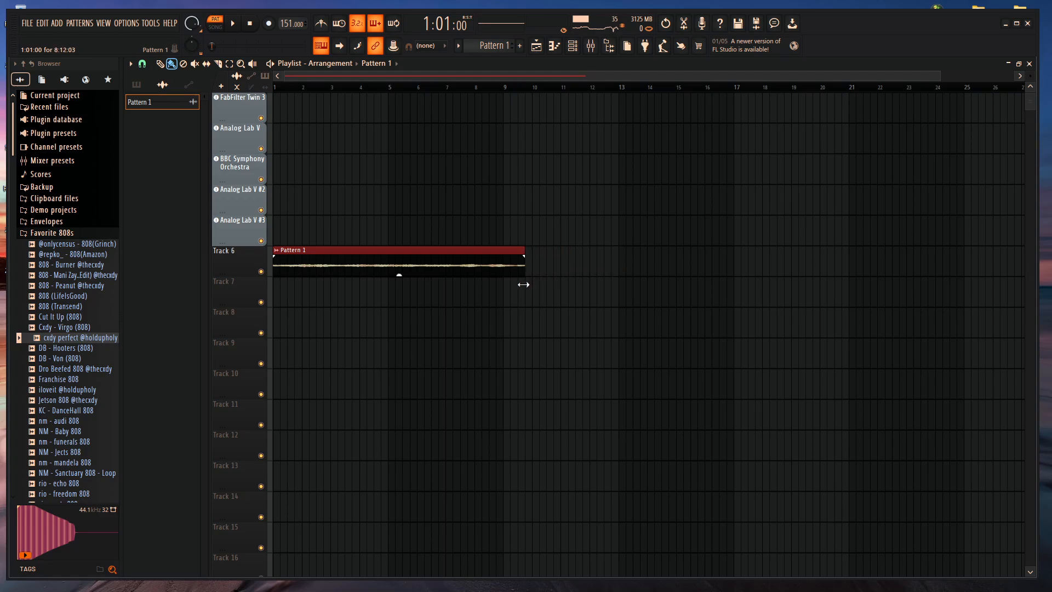
key(space)
scroll(425, 293, up, 1)
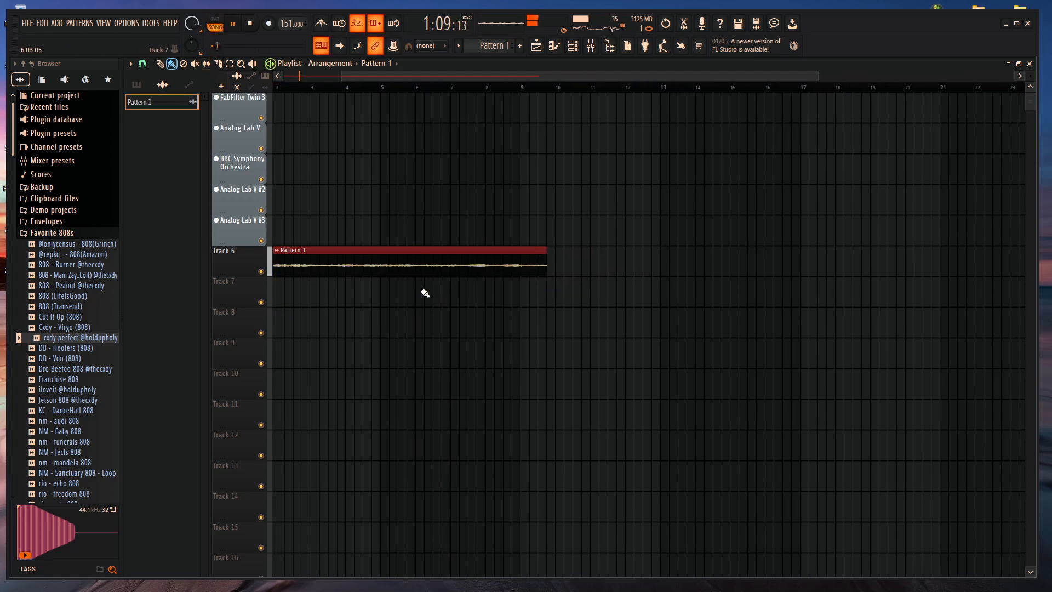
scroll(492, 288, up, 2)
drag(592, 272, 548, 279)
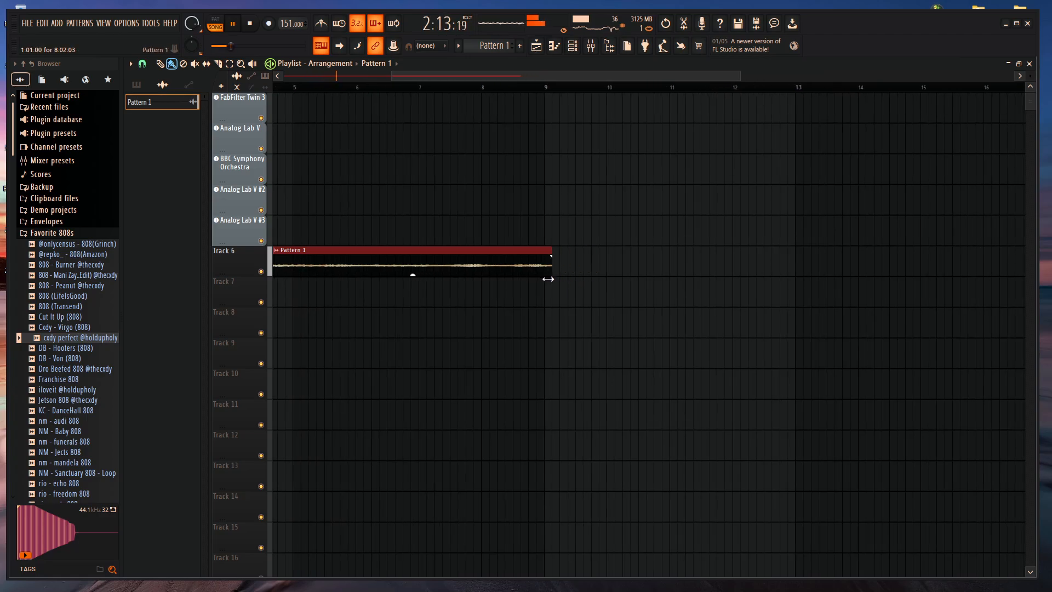
scroll(545, 279, up, 4)
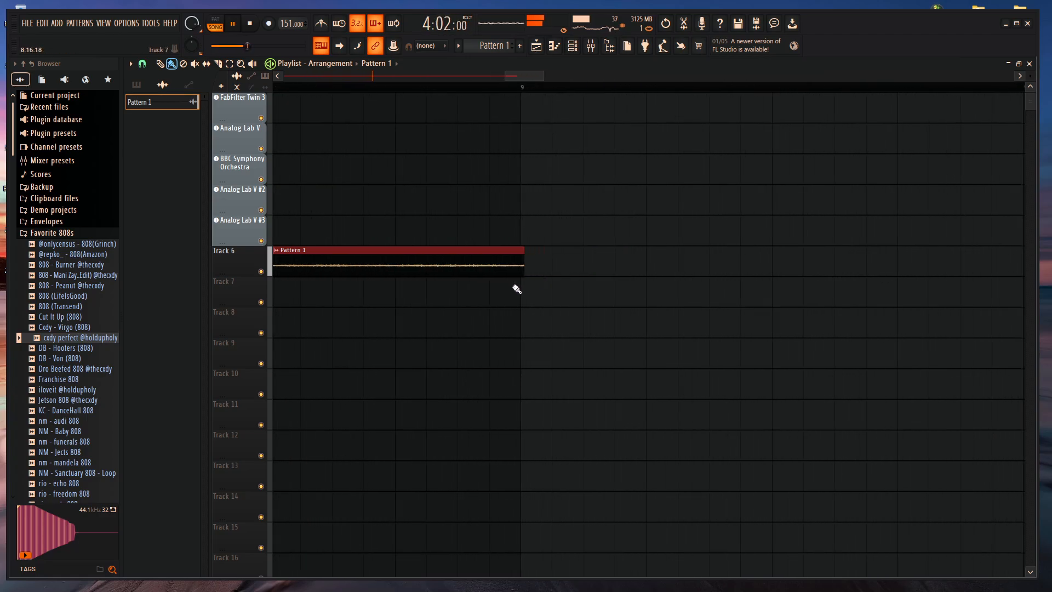
scroll(517, 286, up, 2)
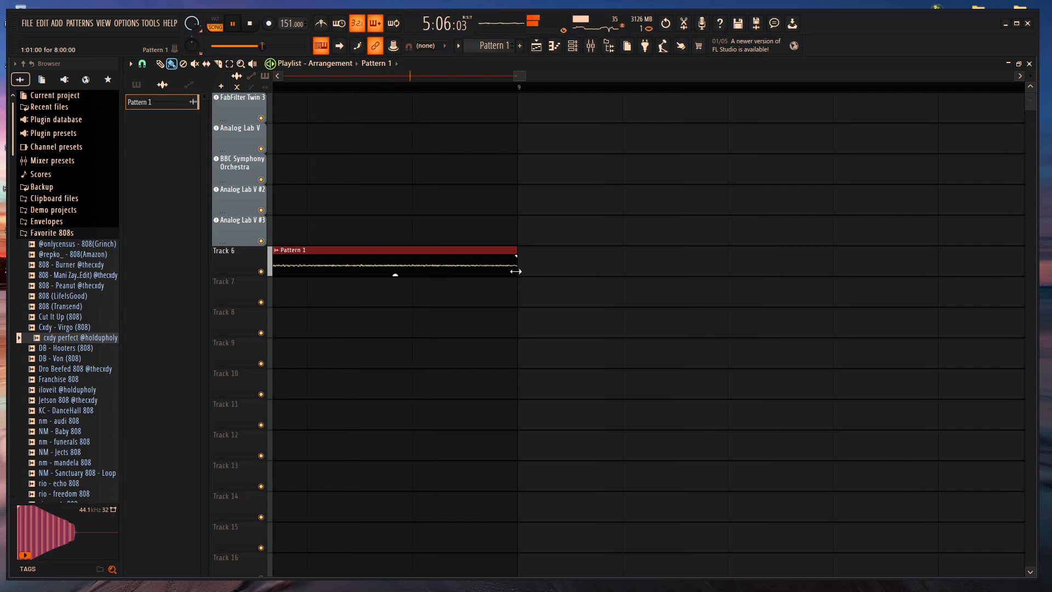
scroll(514, 271, down, 6)
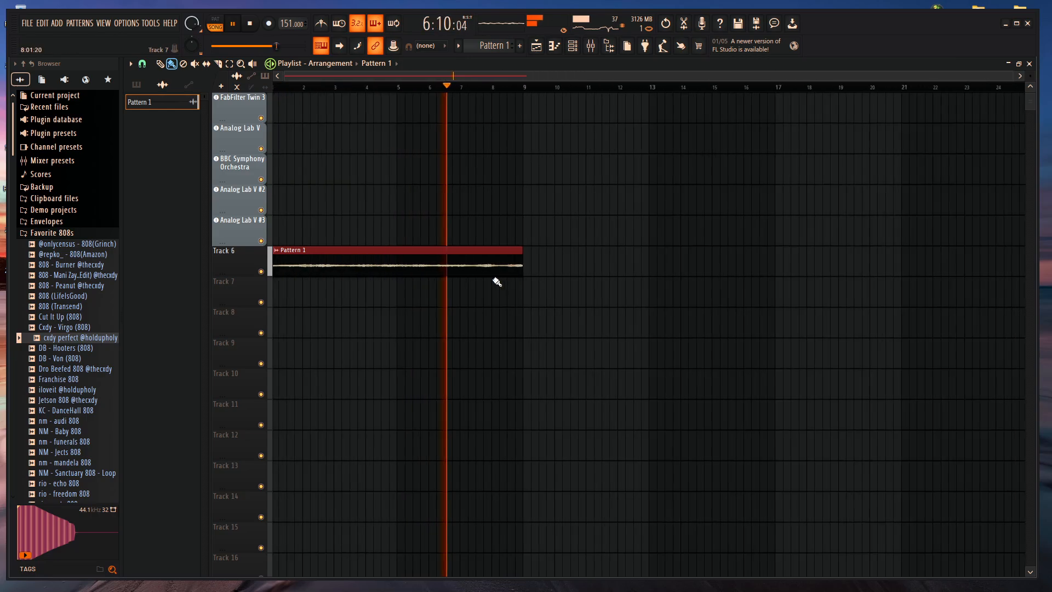
Step: Duplicate the Pattern 1 audio clip directly after itself at bar 9 on Track 6, and stop playback
key(ctrl+b)
scroll(496, 282, down, 1)
scroll(483, 285, up, 5)
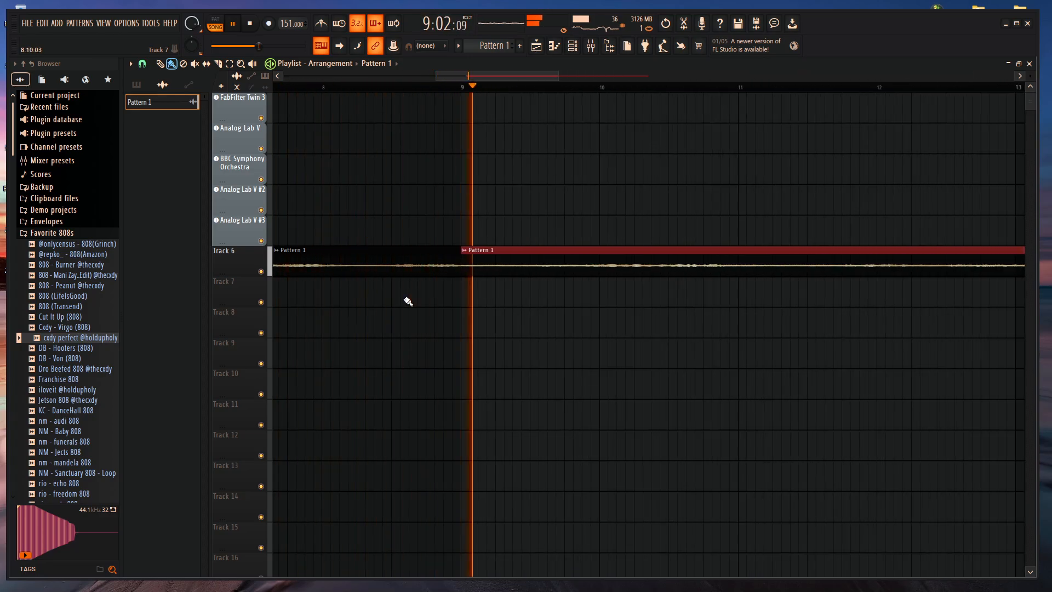
scroll(408, 301, down, 6)
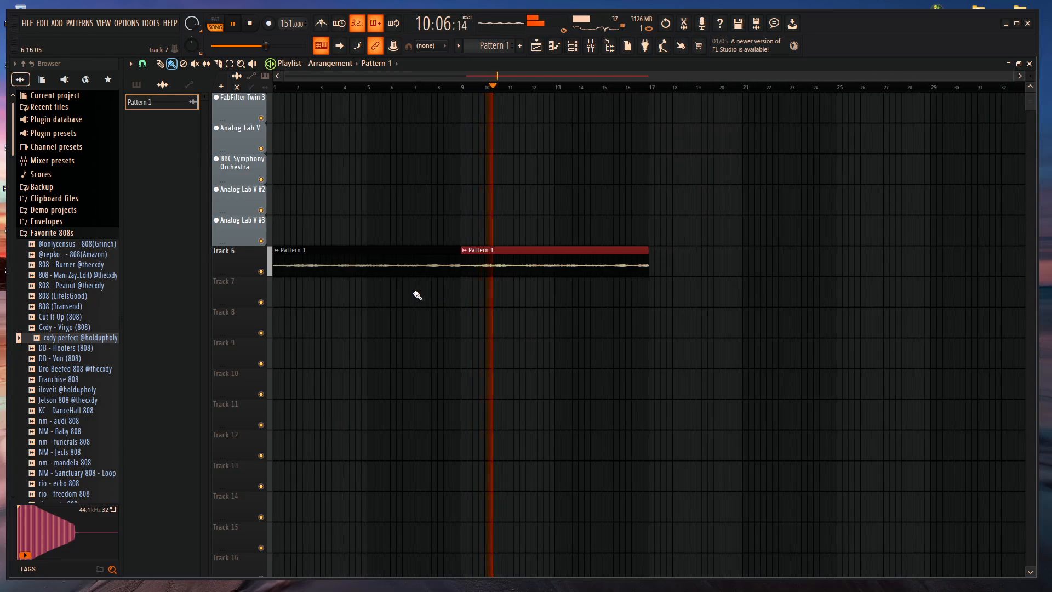
key(space)
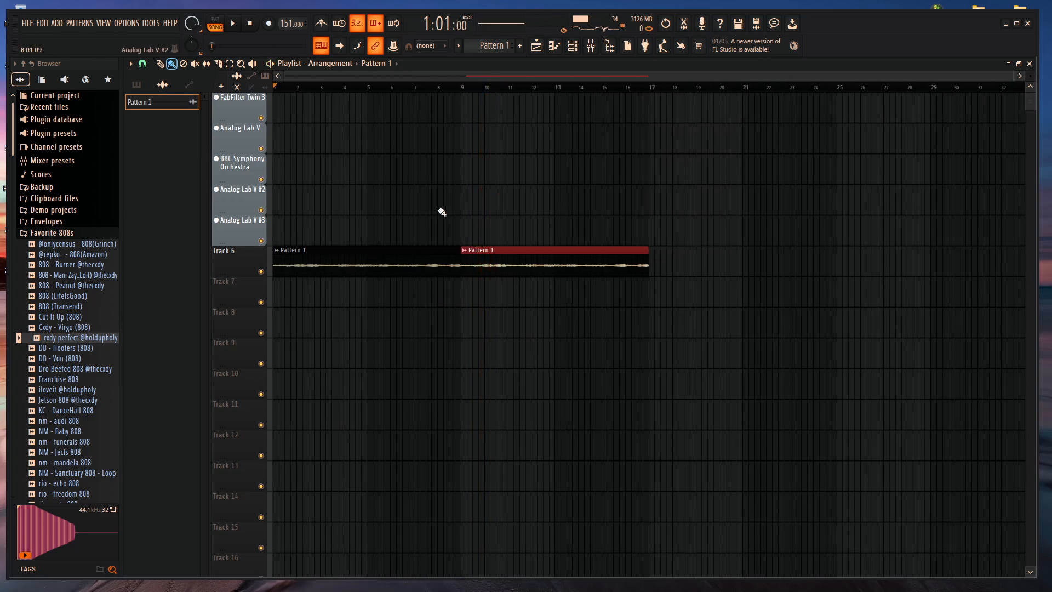
Step: Trim both Pattern 1 audio clips on Track 6 to four bars and audition the shortened melody
click(404, 259)
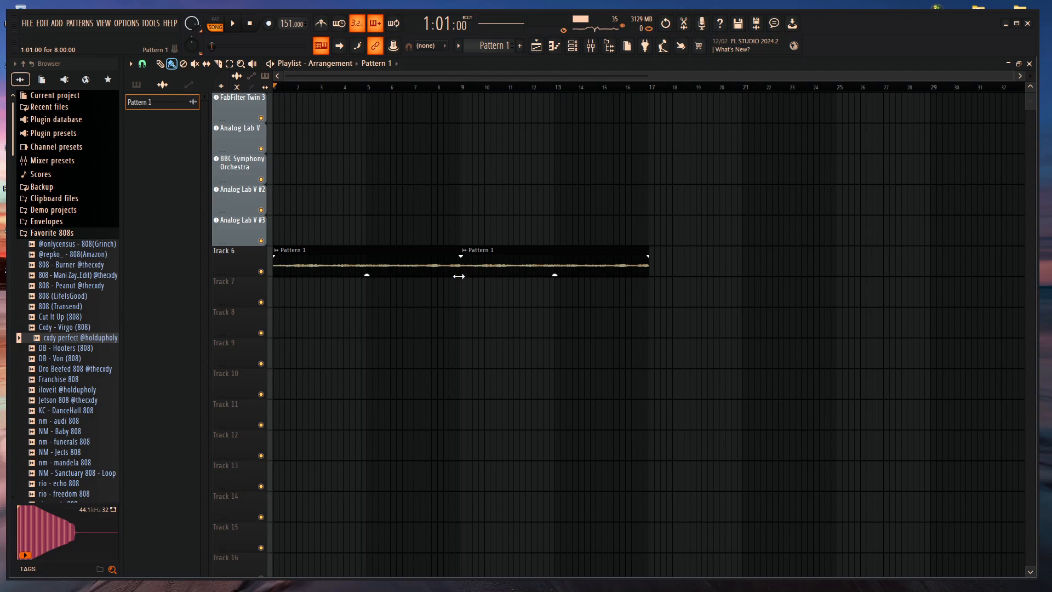
drag(459, 276, 369, 301)
key(space)
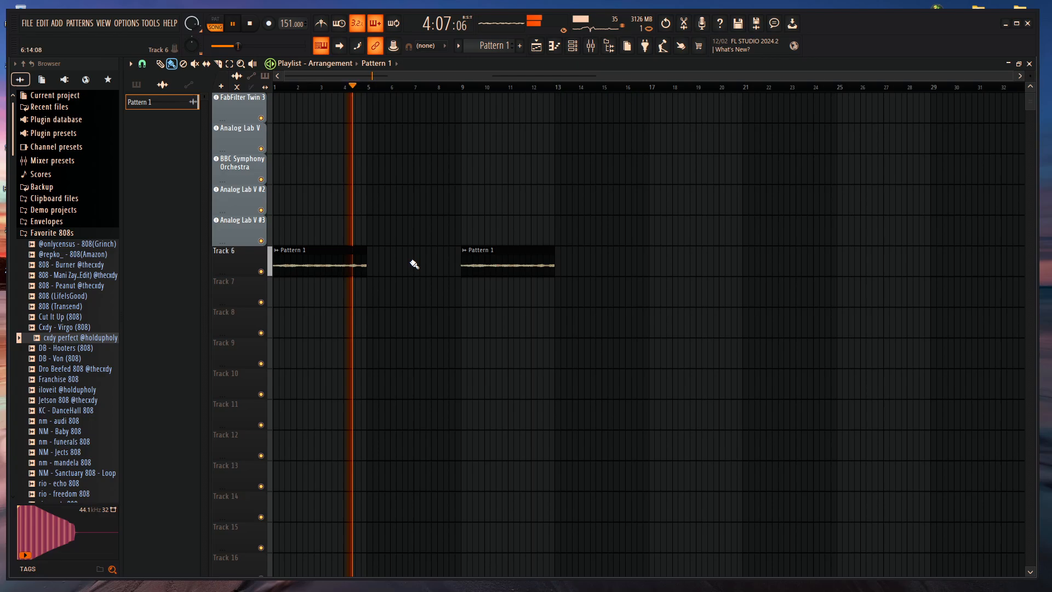
key(space)
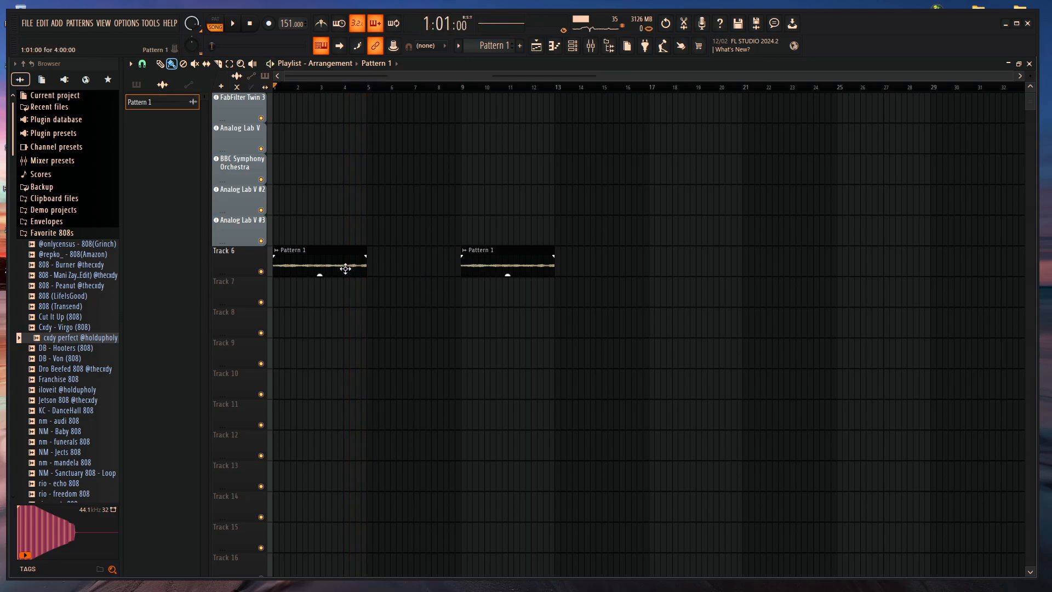
Step: Move the second Pattern 1 clip to bar 5 on Track 6, directly after the first clip
click(439, 253)
right_click(489, 261)
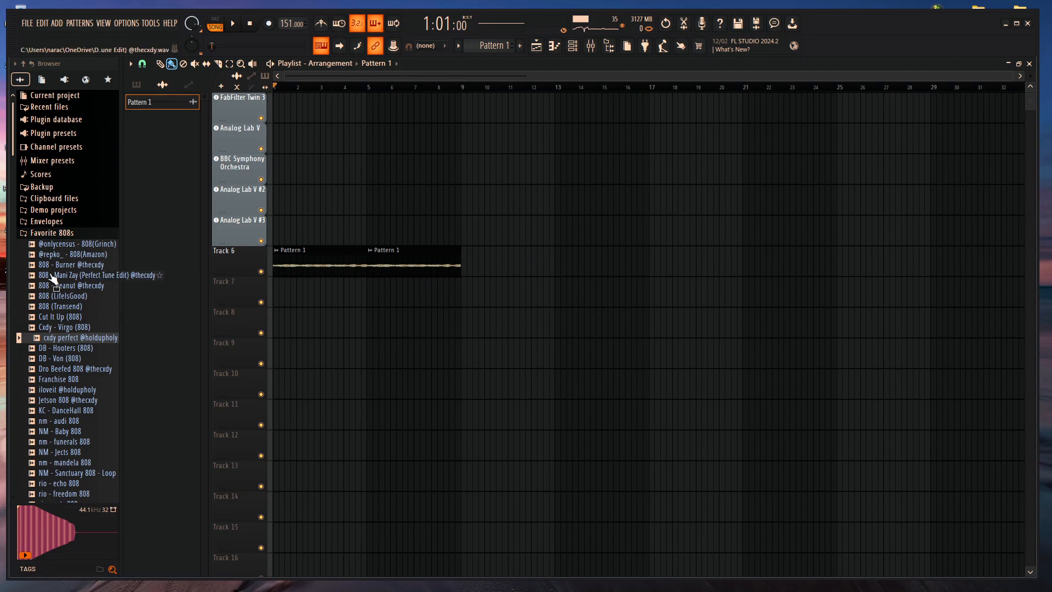
drag(369, 251, 399, 252)
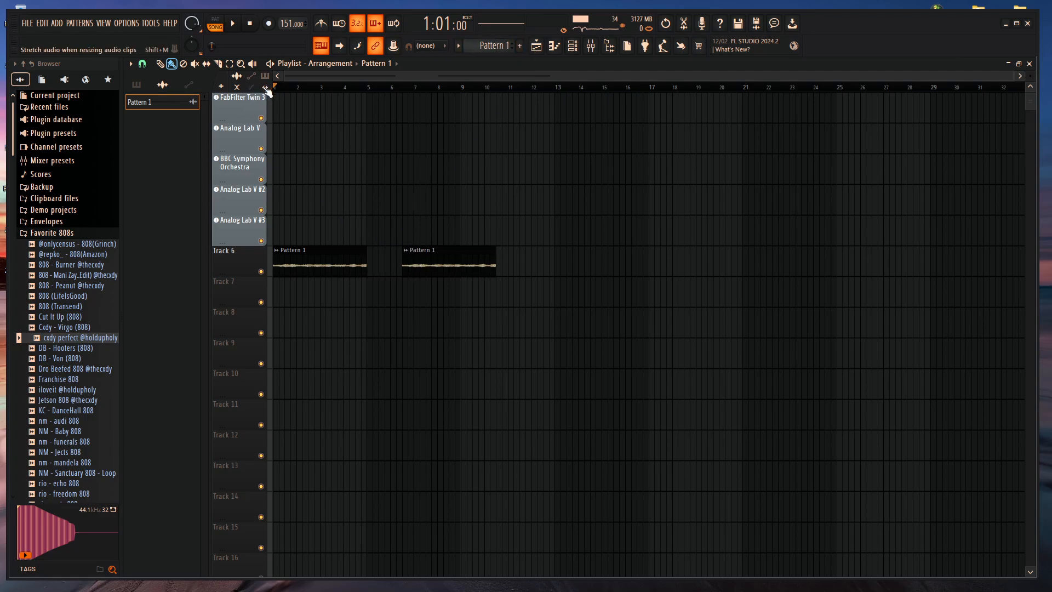
drag(419, 265, 577, 260)
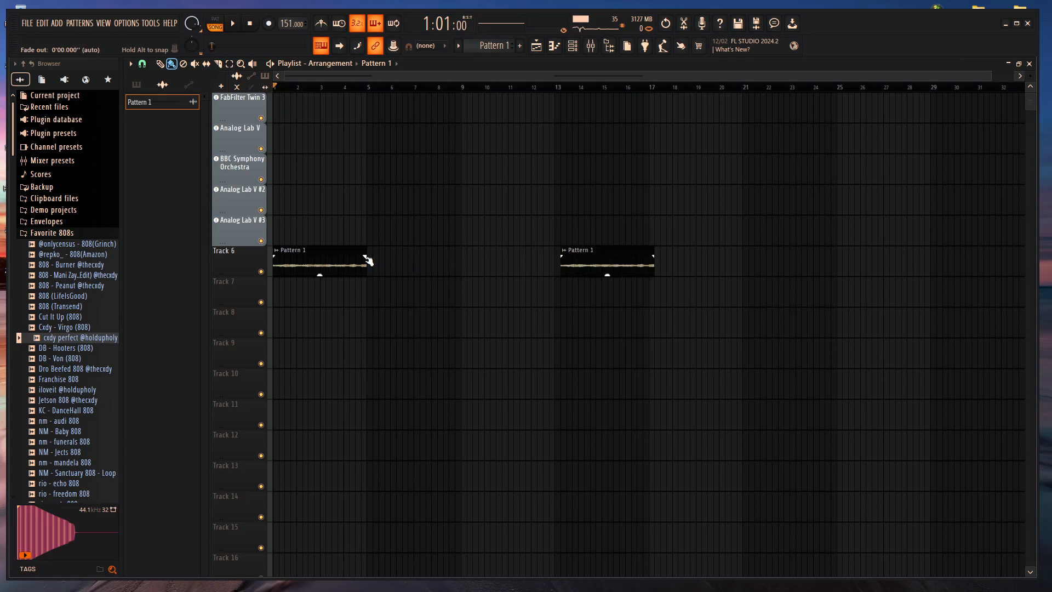
drag(572, 259, 379, 261)
Step: Briefly play the arrangement, then open the channel rack and display all channel groups
key(space)
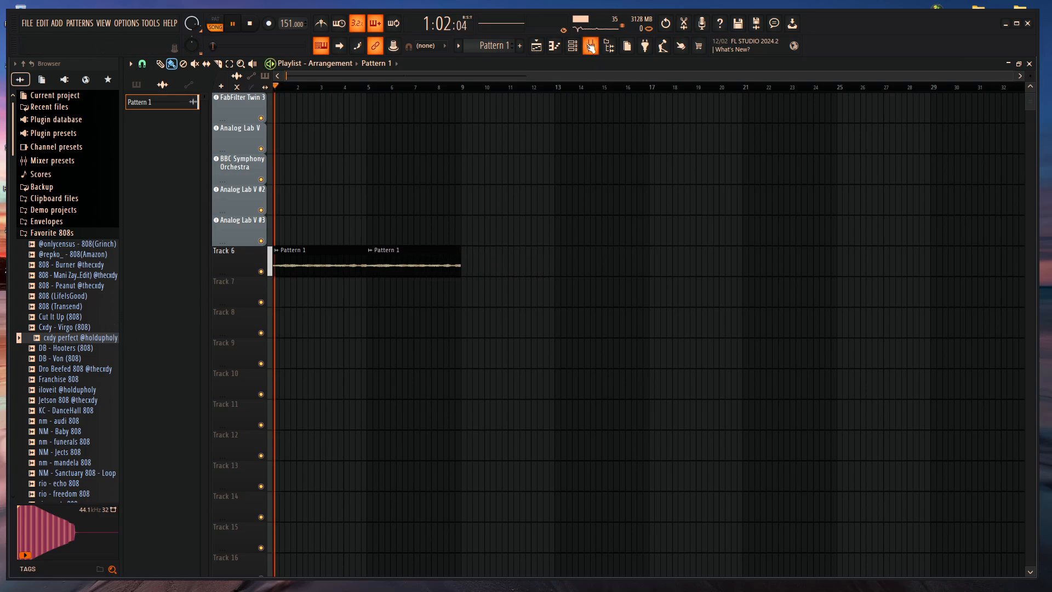
click(574, 46)
key(space)
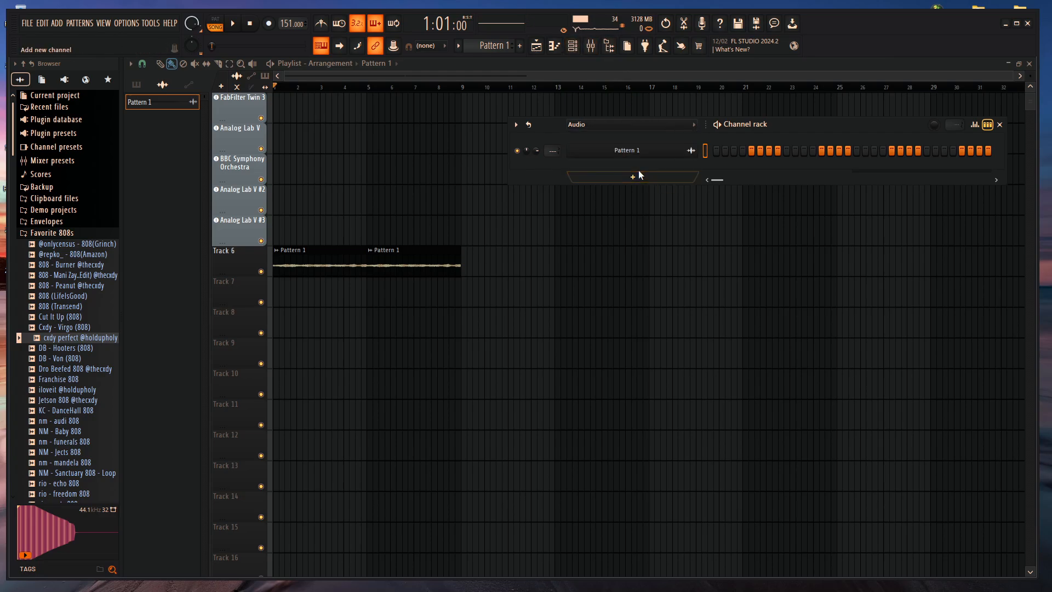
scroll(618, 125, up, 1)
click(537, 50)
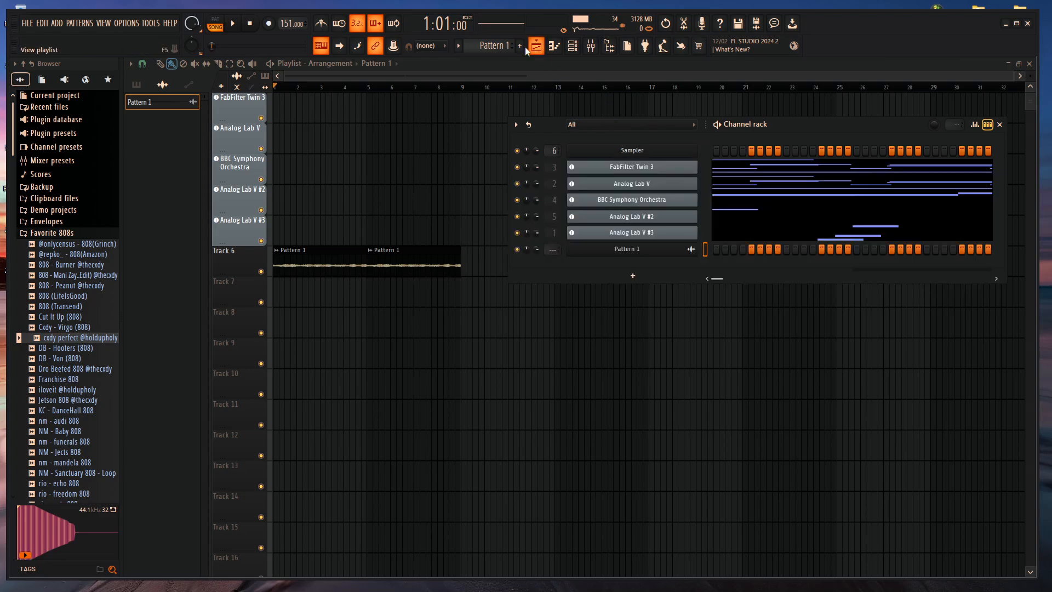
Step: Create a new empty pattern, Pattern 2, and place it on Track 7 starting at bar 1
click(521, 46)
click(532, 59)
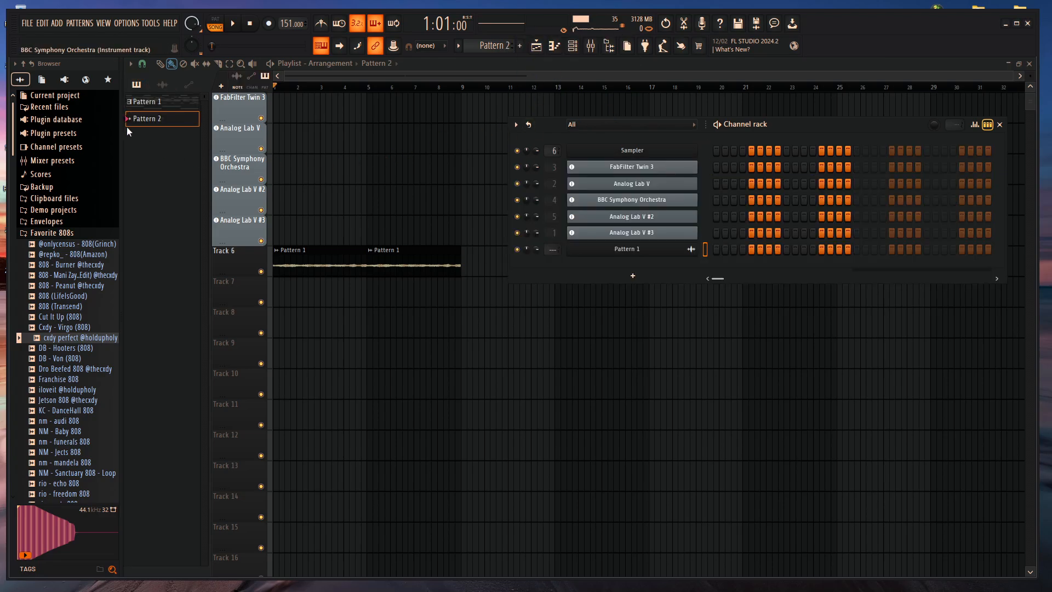
drag(128, 121, 363, 305)
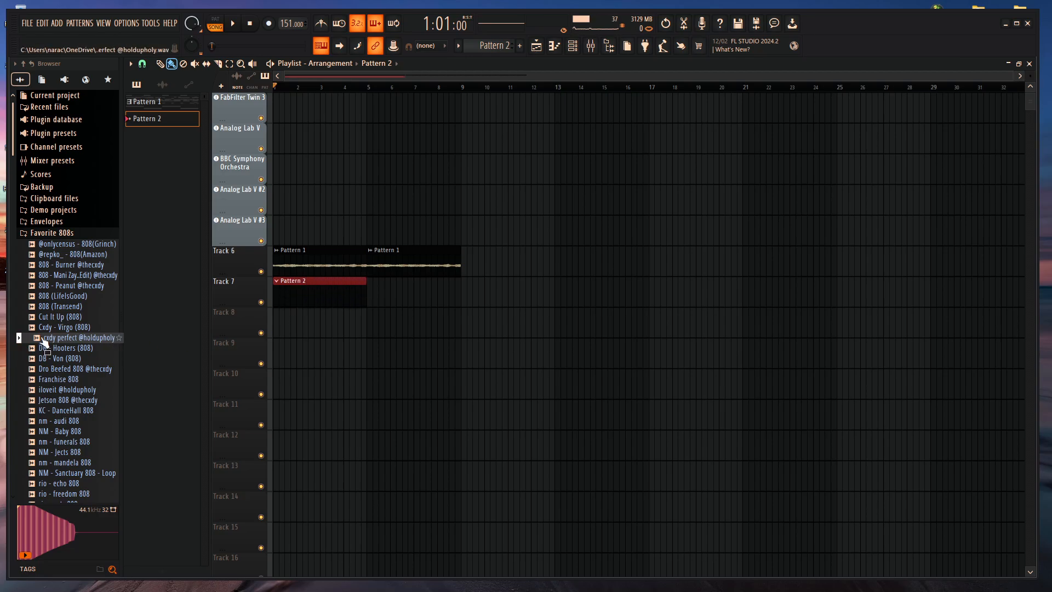
key(F6)
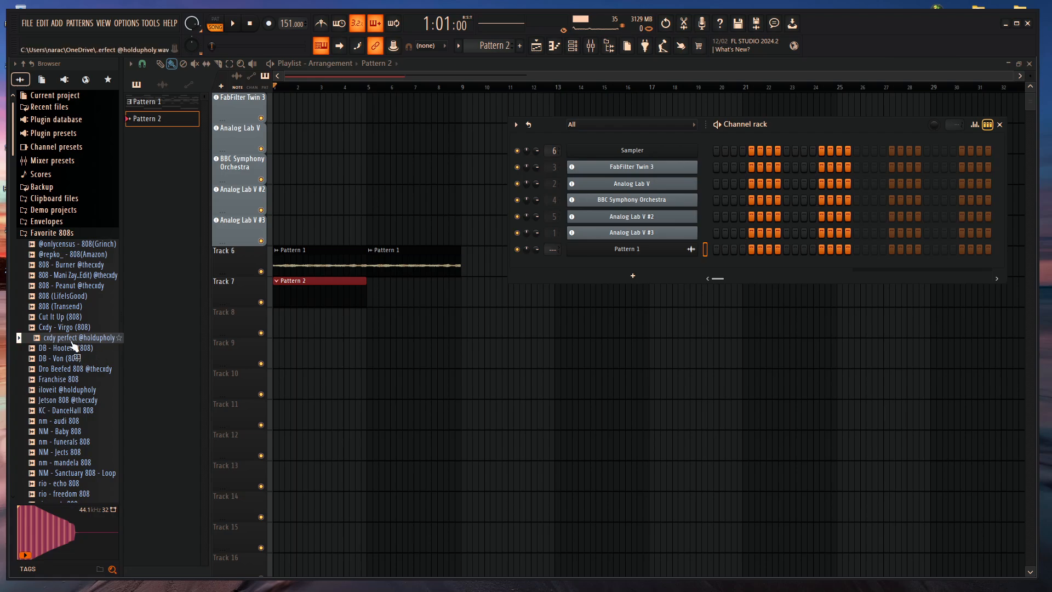
drag(73, 345, 623, 261)
right_click(696, 256)
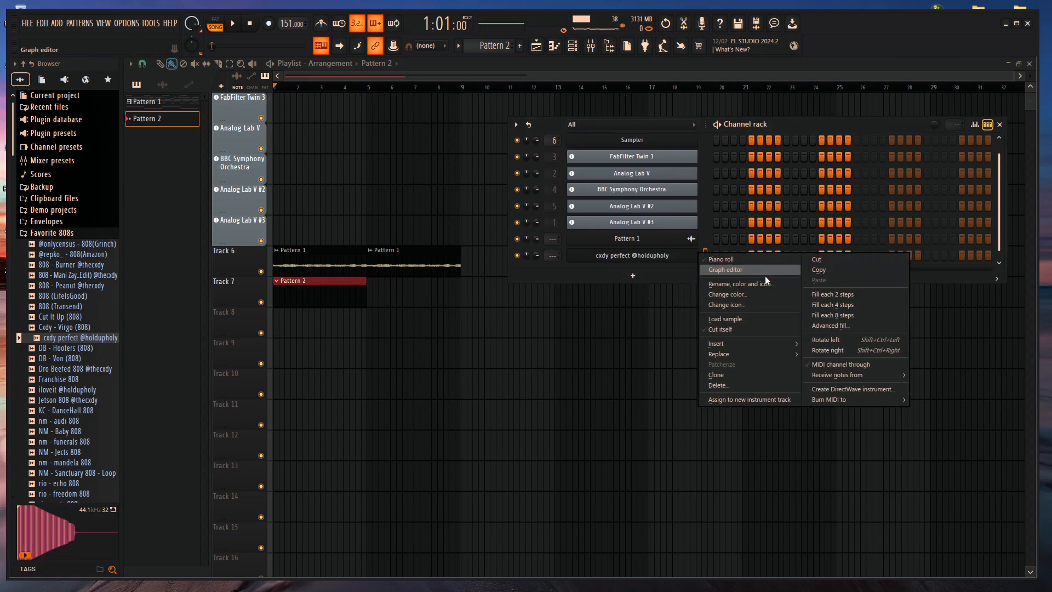
click(748, 329)
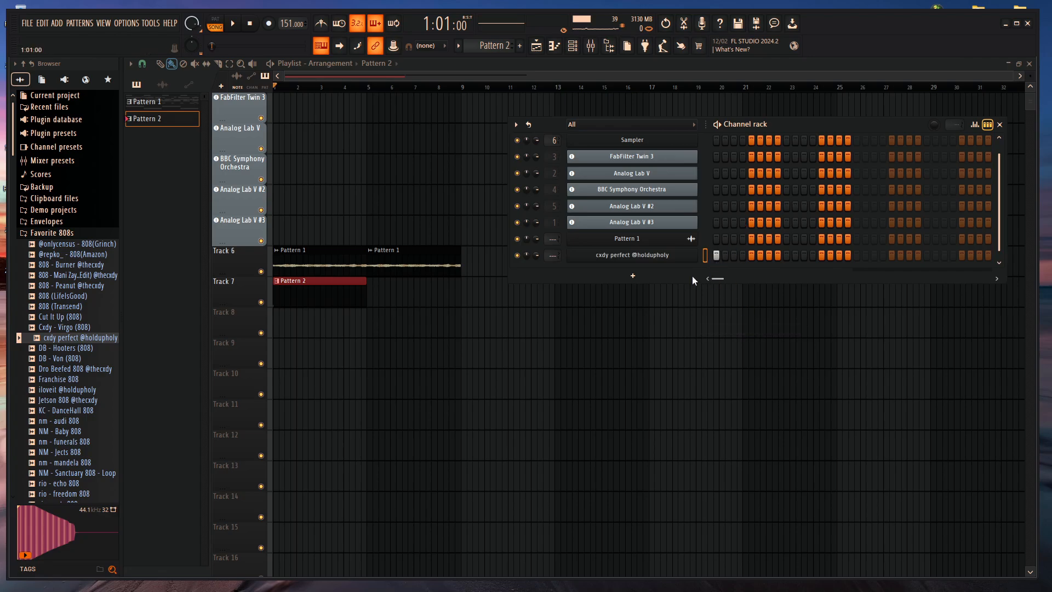
Step: Open the 808's piano roll, raise its first note to G#5, and audition it against the melody
click(564, 49)
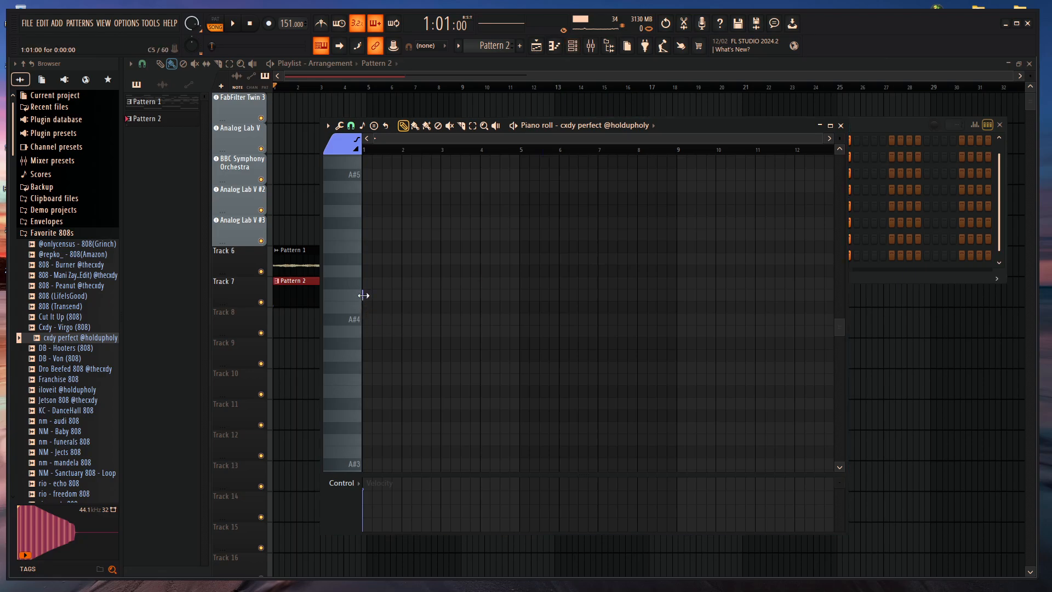
drag(341, 296, 335, 196)
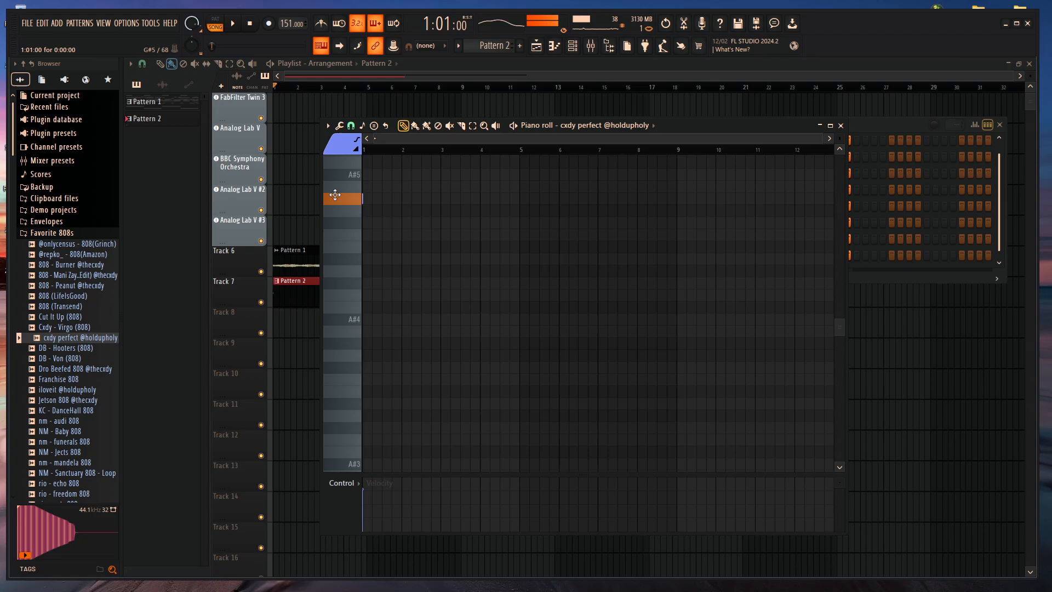
key(space)
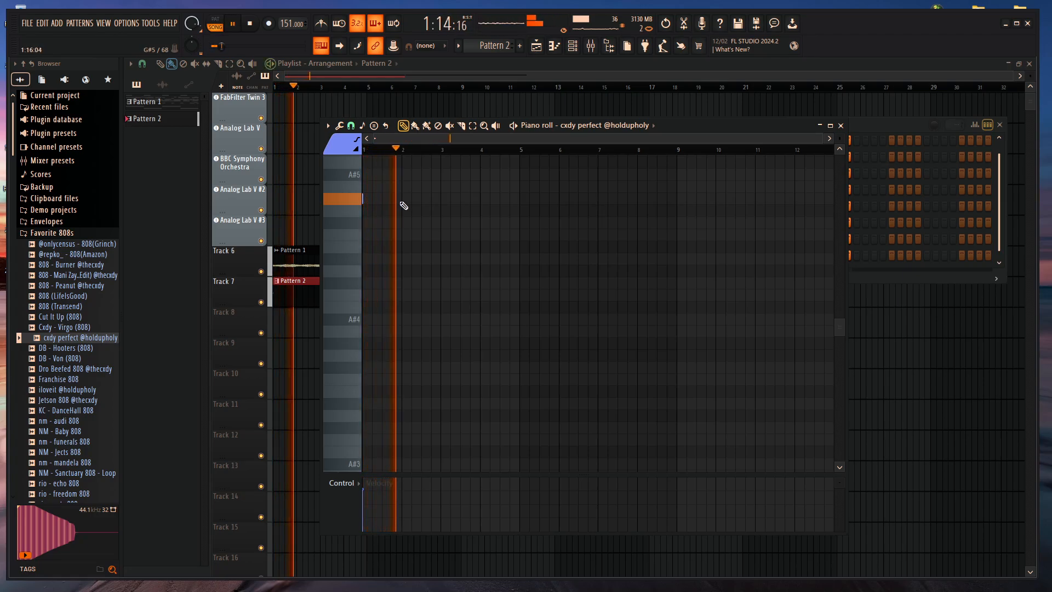
ctrl+scroll(400, 207, up, 3)
key(space)
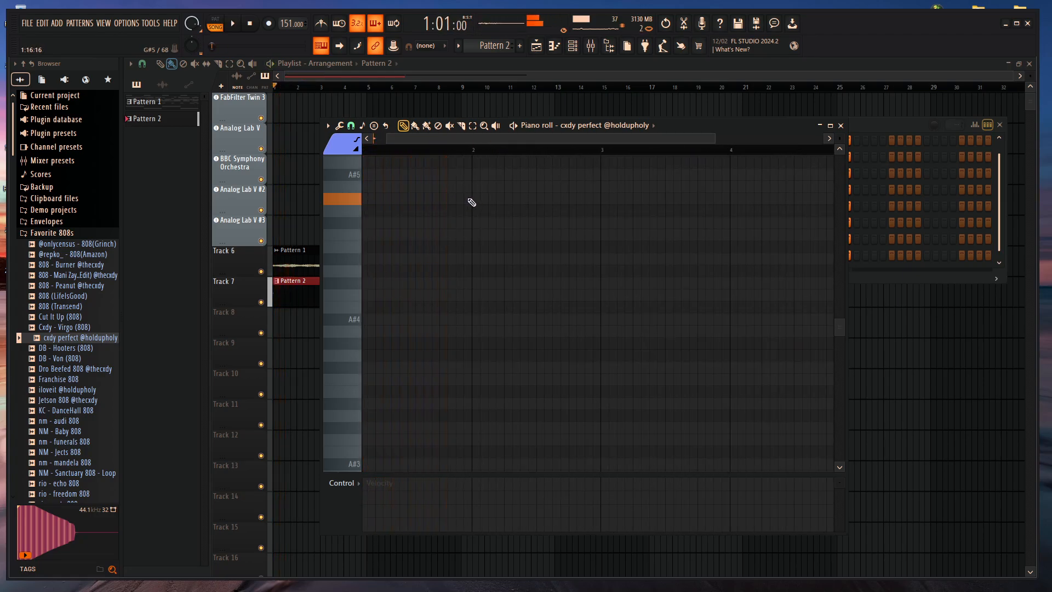
Step: Add three closely spaced G#5 808 notes late in bar 1 and one more at 2:03, checking them with playback
click(439, 198)
key(space)
click(452, 199)
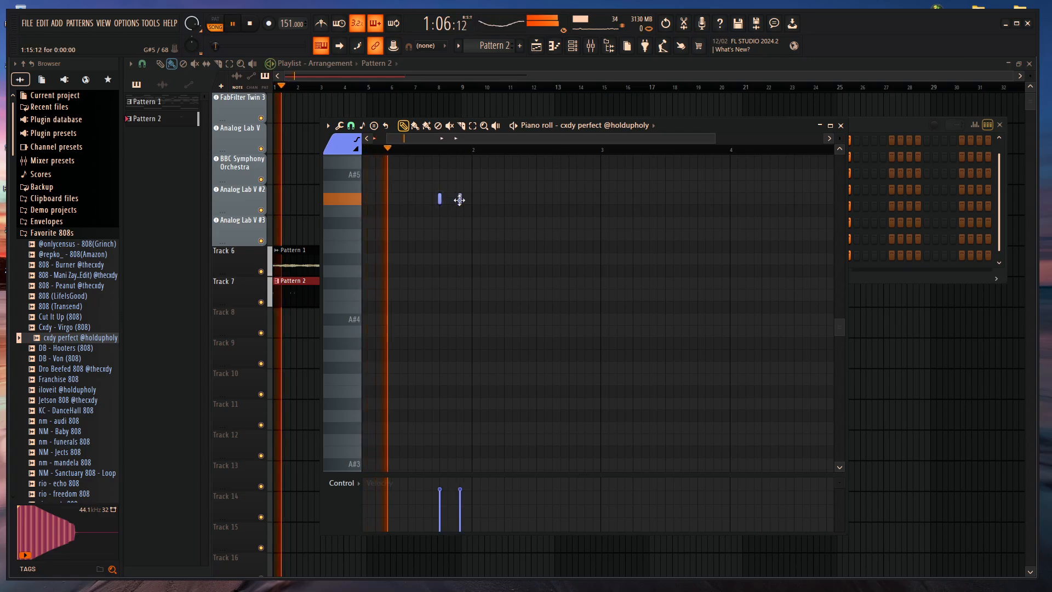
drag(452, 201, 489, 199)
click(458, 200)
click(511, 198)
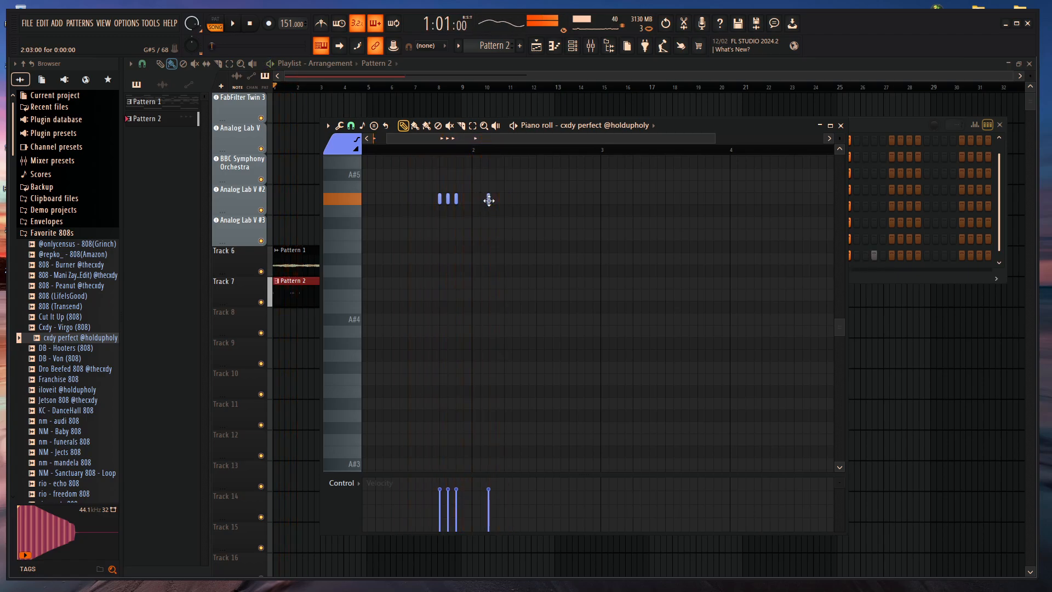
Step: Add another G#5 808 note at 2:09 and play the pattern from the start to check its timing
scroll(500, 223, down, 2)
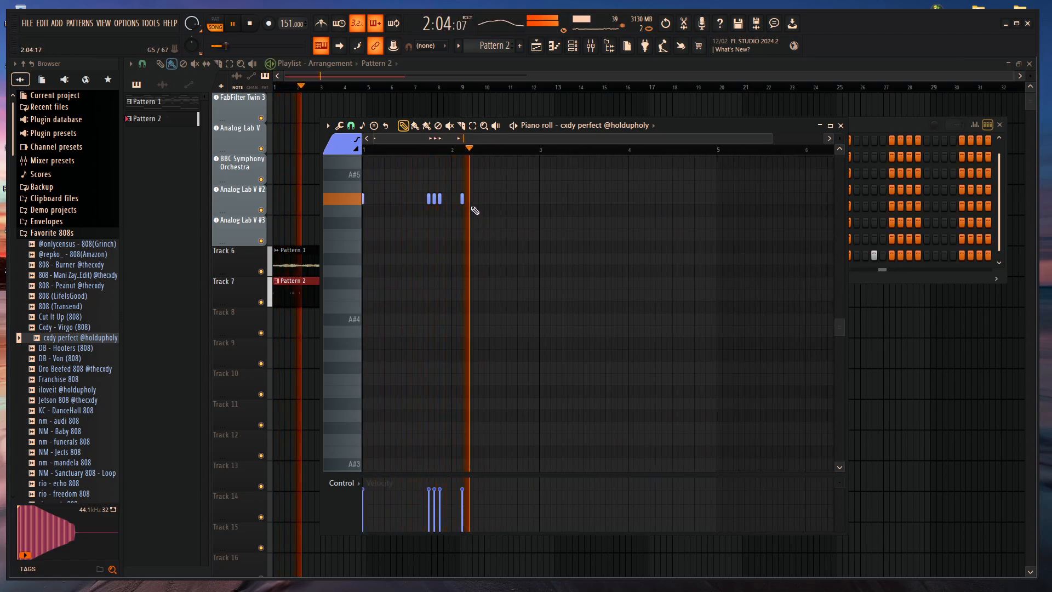
click(501, 199)
key(space)
key(space)
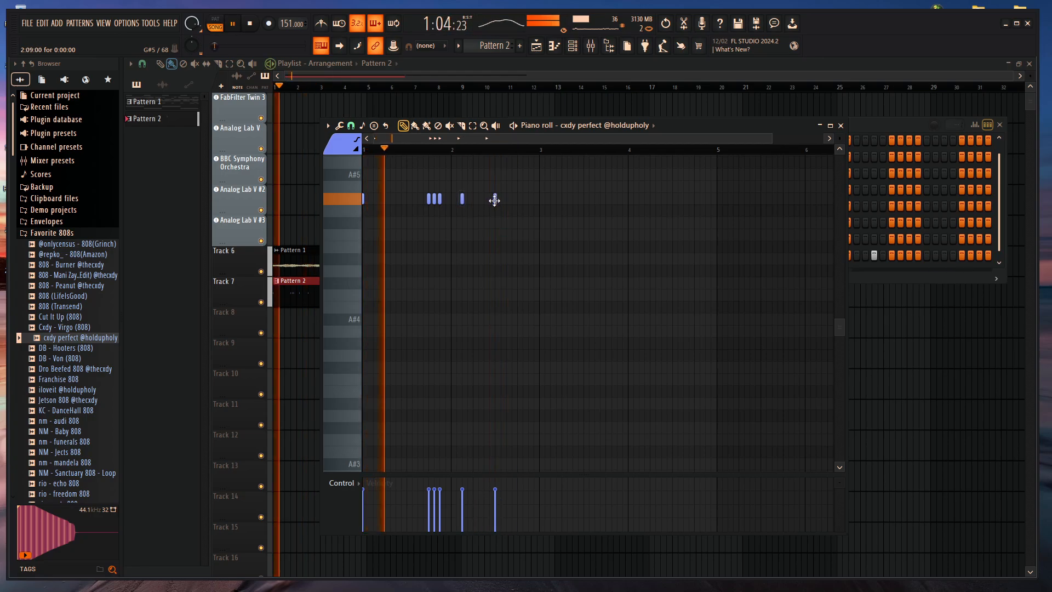
drag(492, 200, 496, 201)
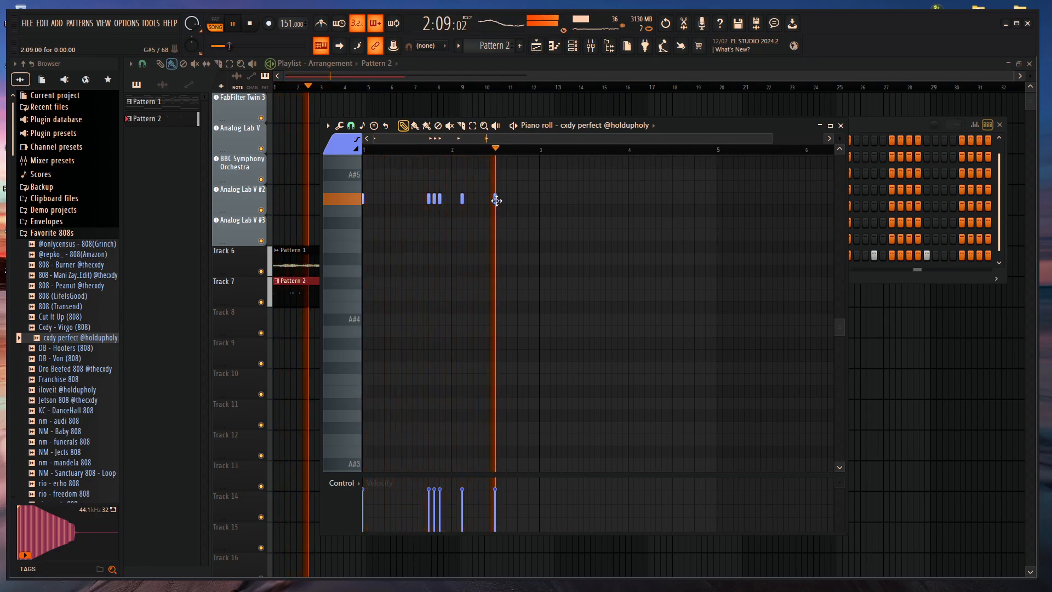
Step: Add E5 808 notes at 2:12 and 2:15 plus a D#5 note at the start of bar 3, checking them with playback
key(space)
click(518, 223)
drag(519, 236, 509, 253)
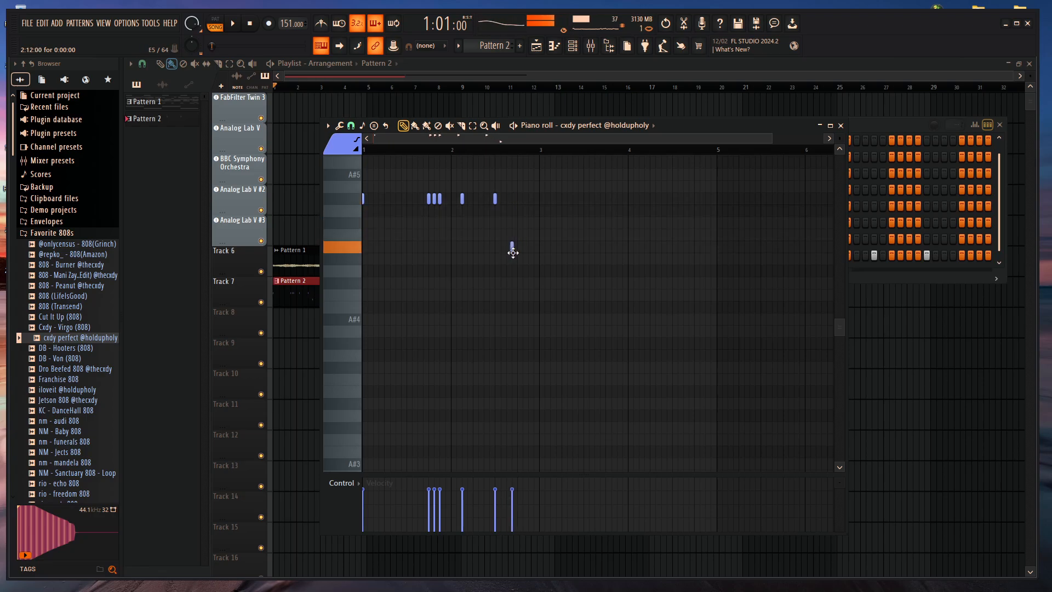
click(528, 248)
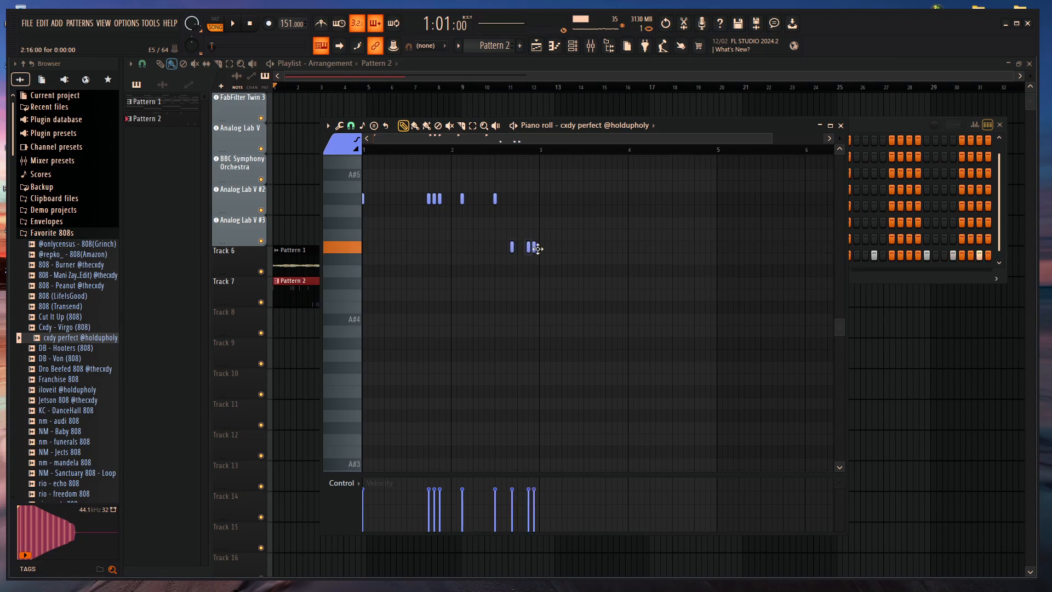
click(540, 260)
key(space)
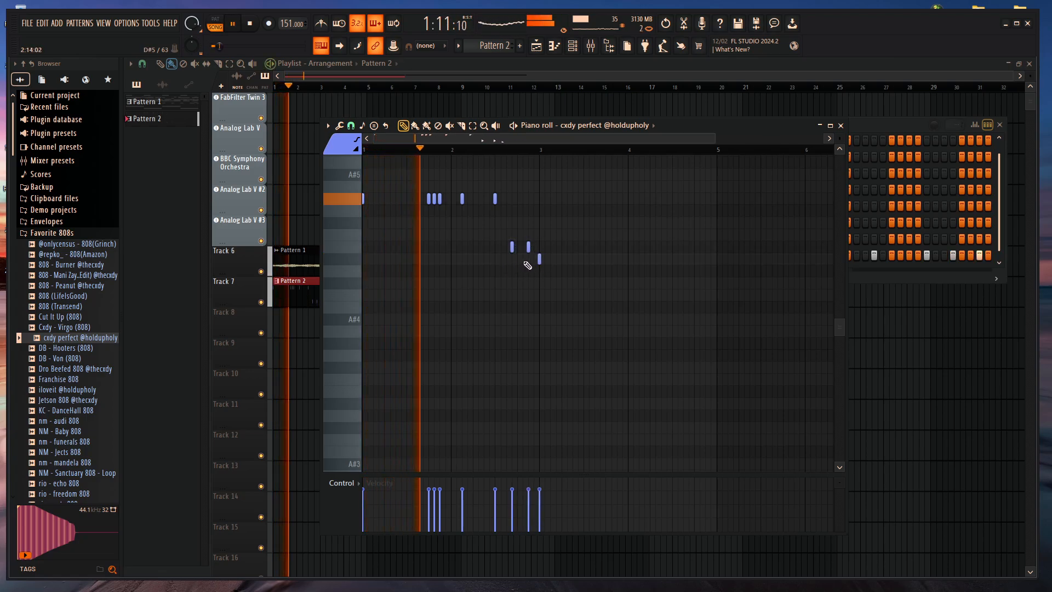
scroll(528, 266, up, 2)
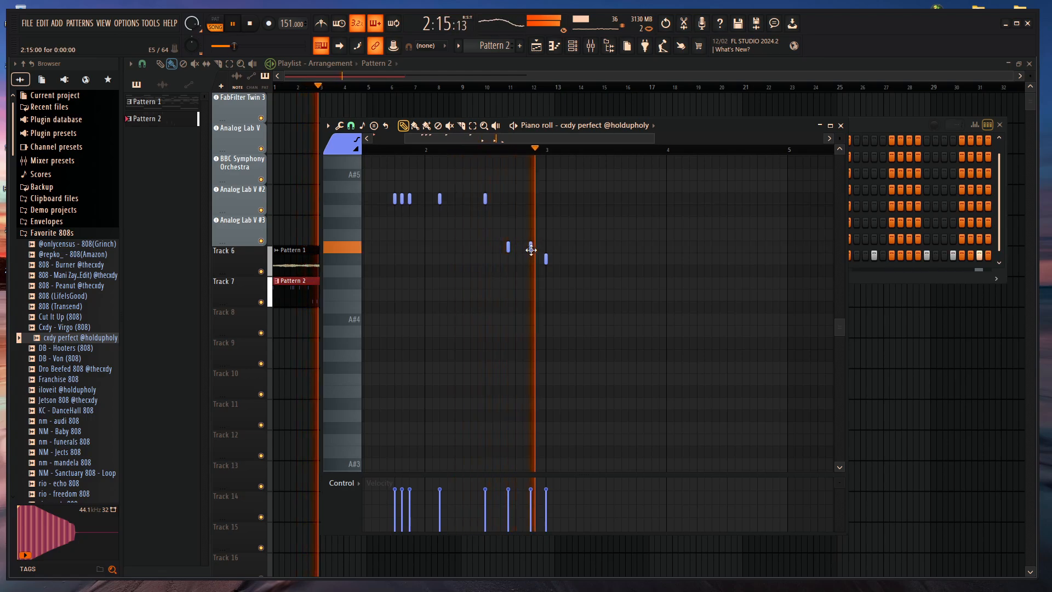
key(space)
Step: Add two more spaced D#5 808 notes in the middle and late part of bar 3 and play the pattern from the start
drag(510, 250, 507, 250)
click(579, 259)
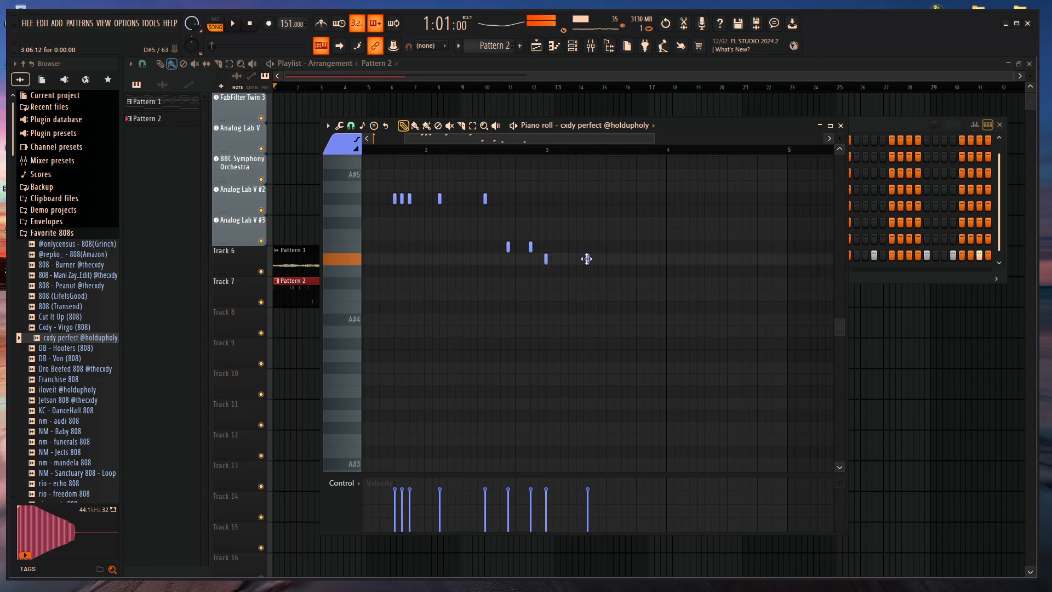
drag(586, 258, 637, 260)
key(space)
scroll(630, 272, down, 1)
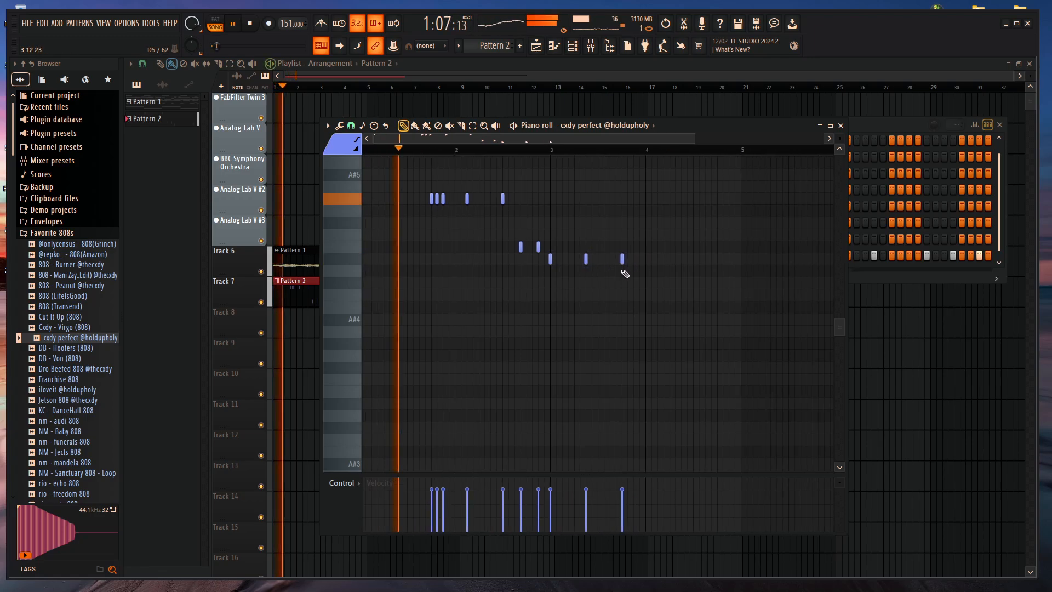
scroll(619, 281, down, 1)
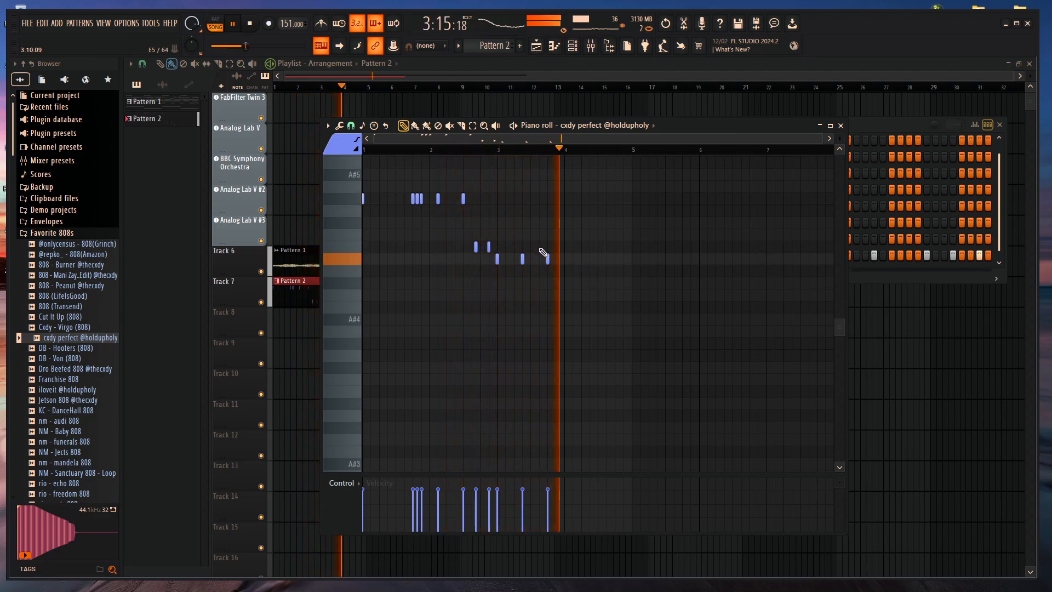
key(space)
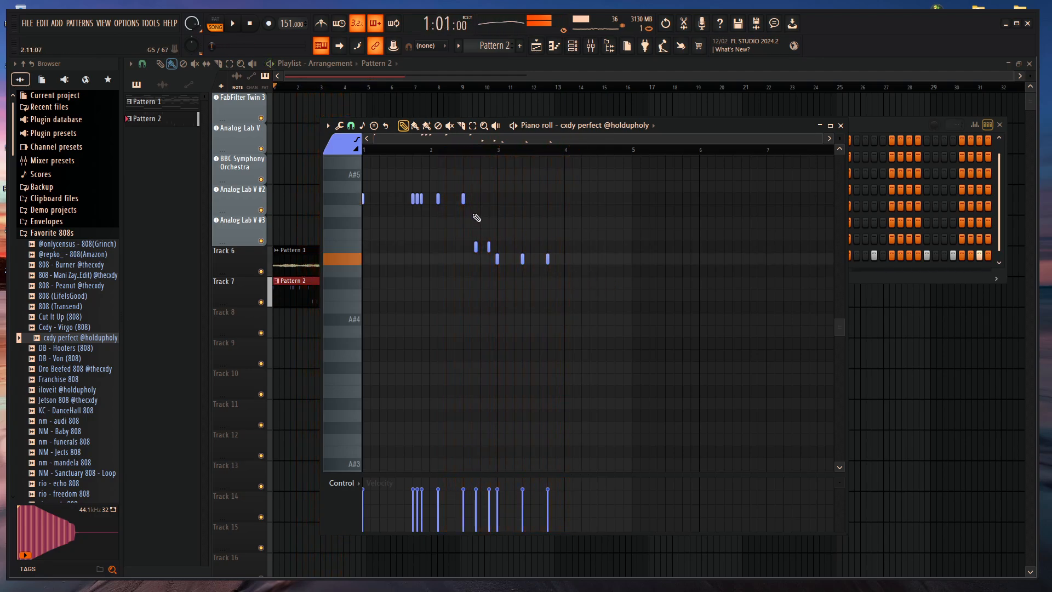
Step: Duplicate the last six 808 notes, from the final G#5 onward, into bar 4 so the copy starts at 4:05
click(478, 127)
mouse_move(455, 182)
mouse_down()
mouse_move(531, 286)
mouse_move(564, 291)
mouse_up()
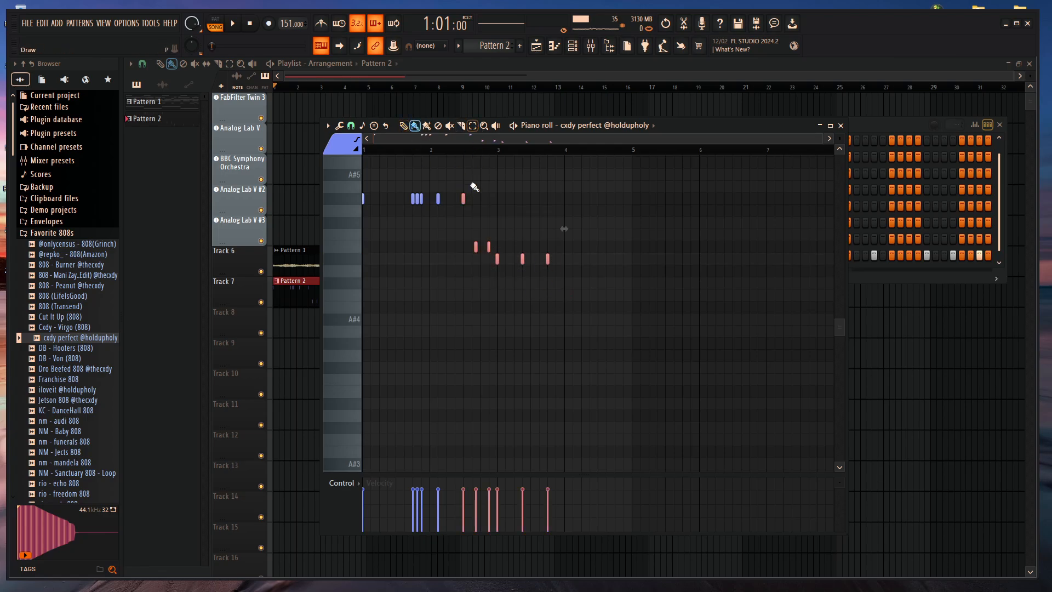
drag(465, 197, 565, 198)
key(space)
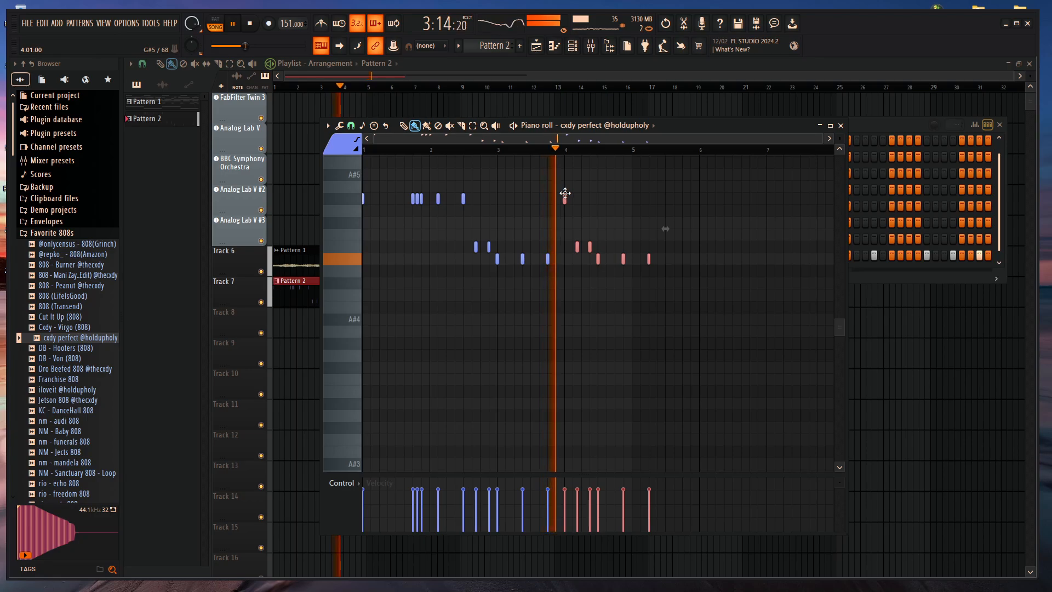
mouse_move(565, 193)
mouse_down()
mouse_move(590, 192)
mouse_move(581, 196)
mouse_up()
key(space)
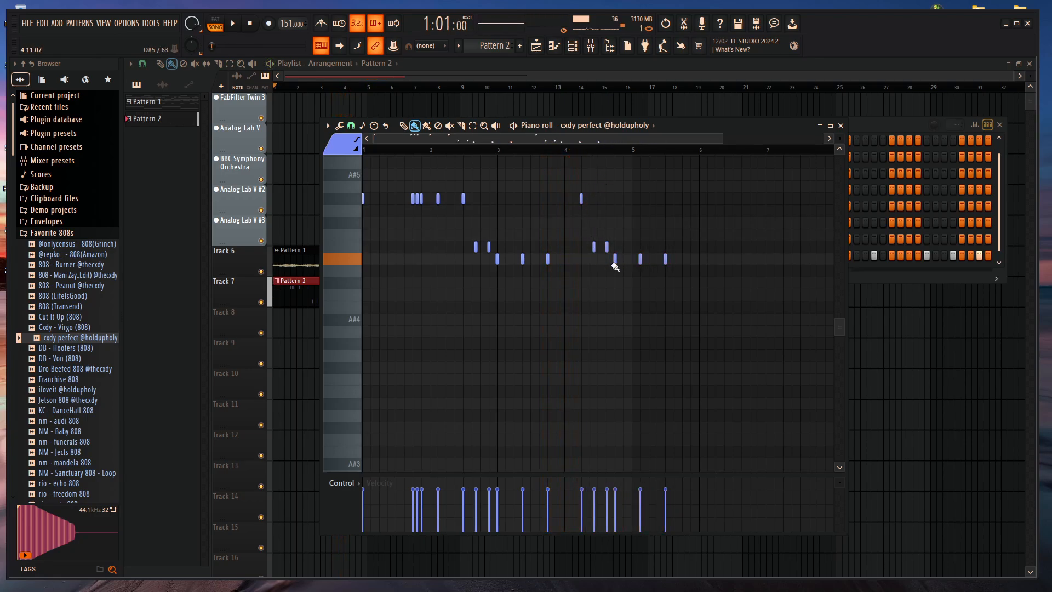
Step: Move the last two copied D#5 notes earlier so they fall at the end of bar 4
drag(639, 258, 624, 259)
key(space)
scroll(638, 272, up, 3)
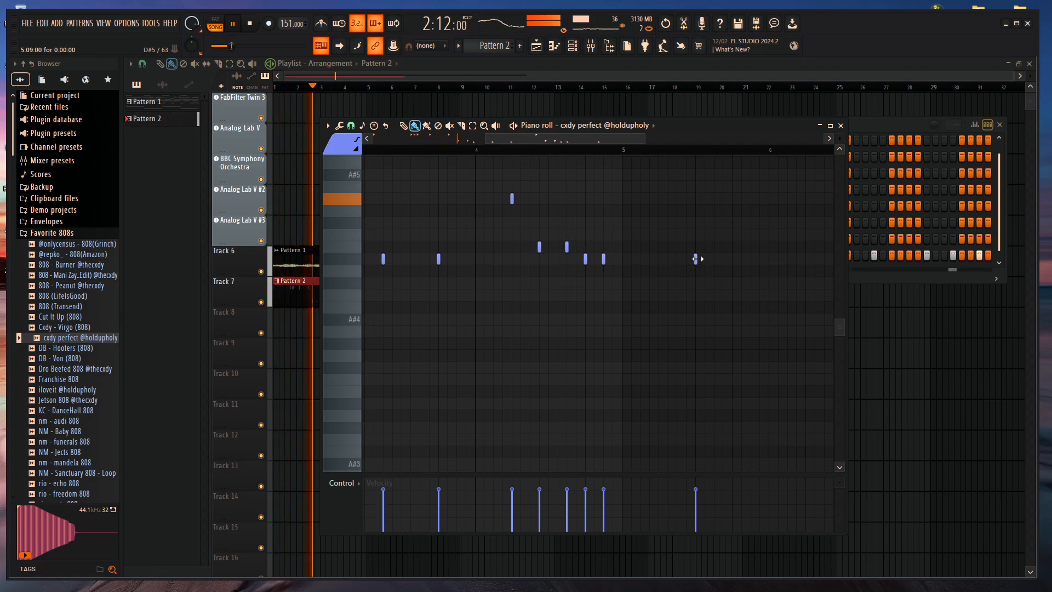
drag(696, 259, 619, 261)
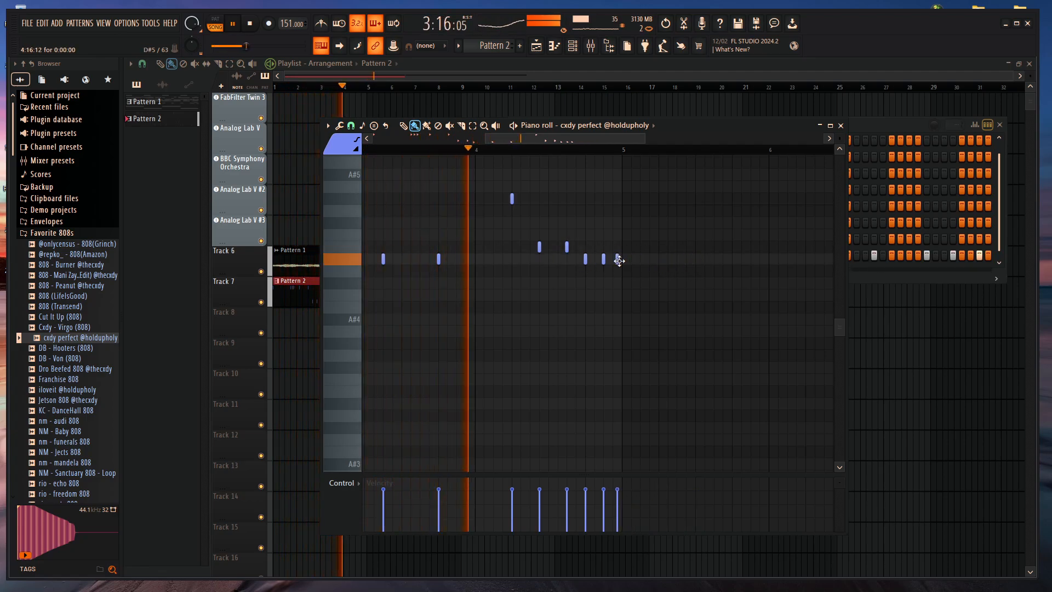
key(space)
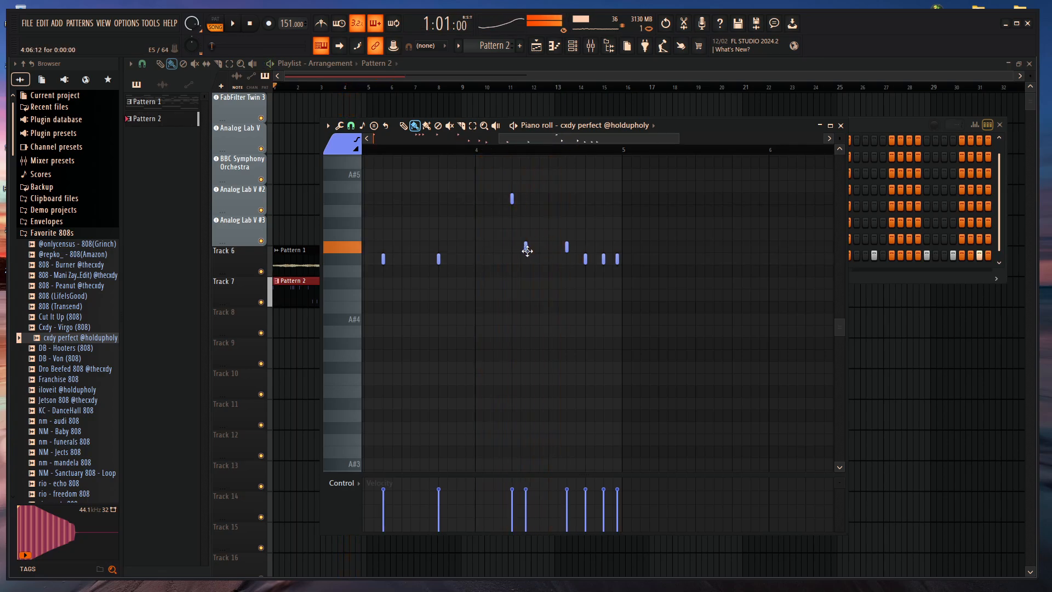
Step: Space the copied E5 and D#5 notes in bar 4 evenly two steps apart and audition them from 4:01
click(476, 150)
key(space)
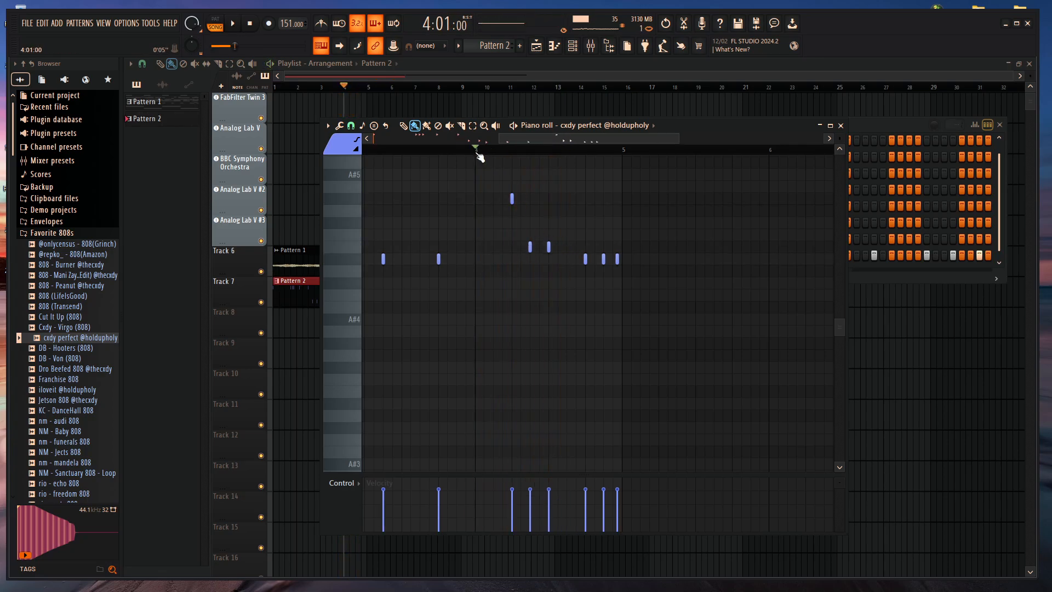
key(space)
drag(583, 259, 603, 259)
key(space)
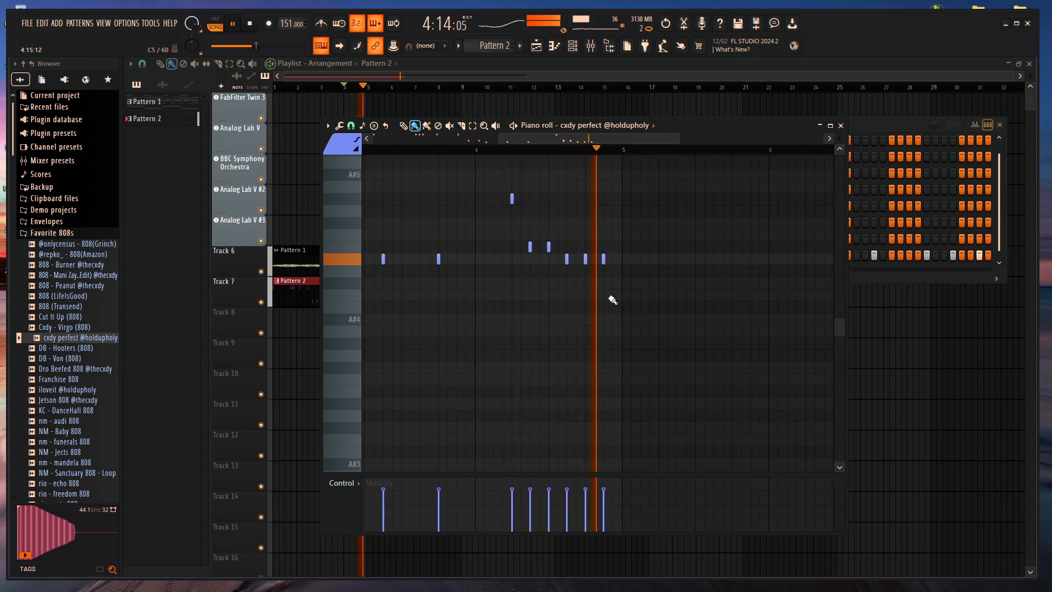
scroll(582, 256, down, 4)
key(space)
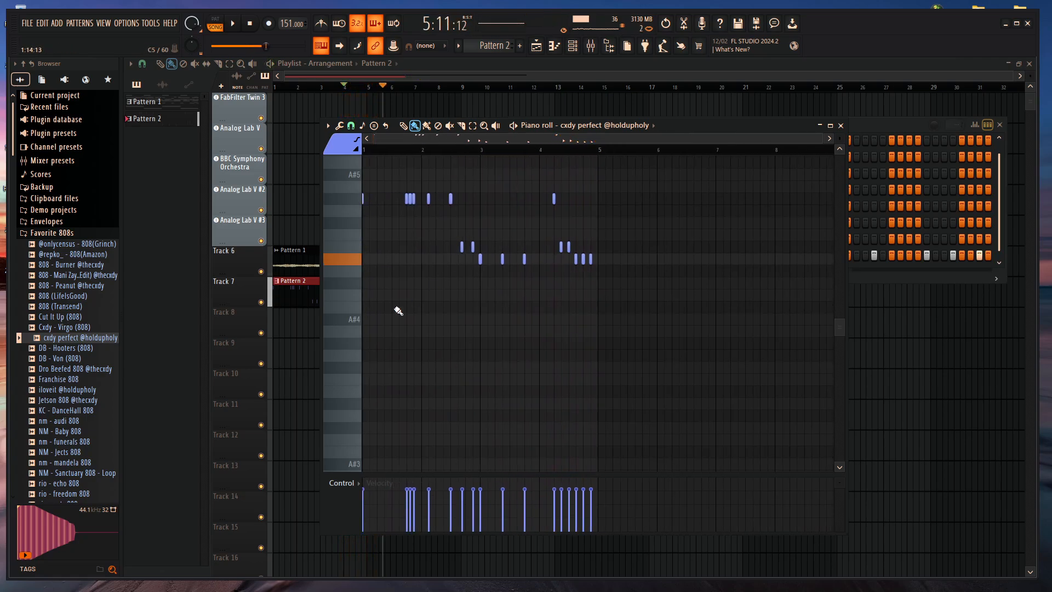
Step: Select bars 1 to 4 of the 808 pattern and duplicate them into bars 5 to 8
key(F7)
drag(358, 292, 454, 291)
double_click(439, 293)
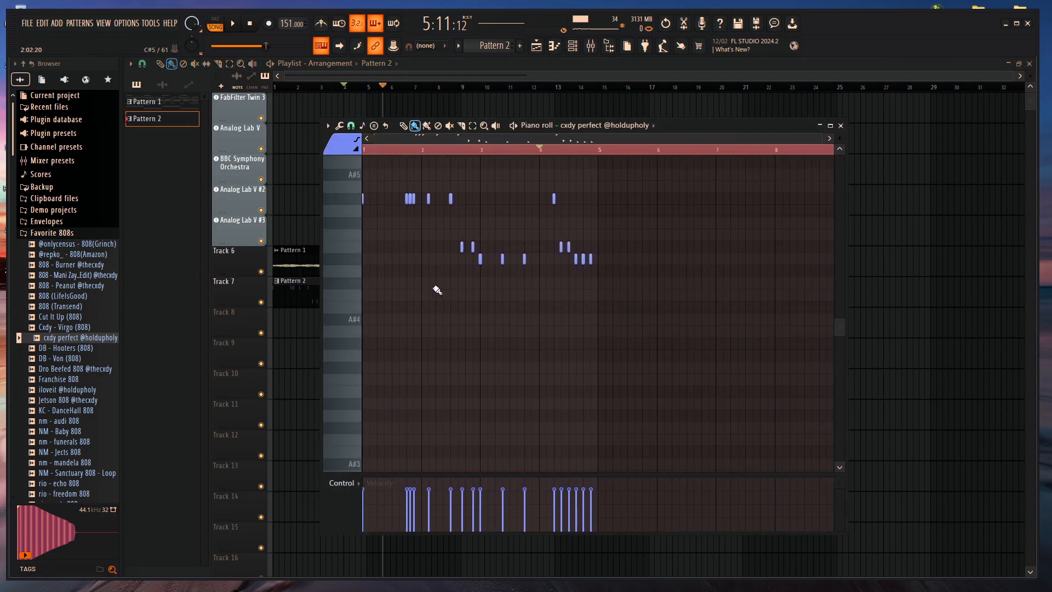
click(511, 149)
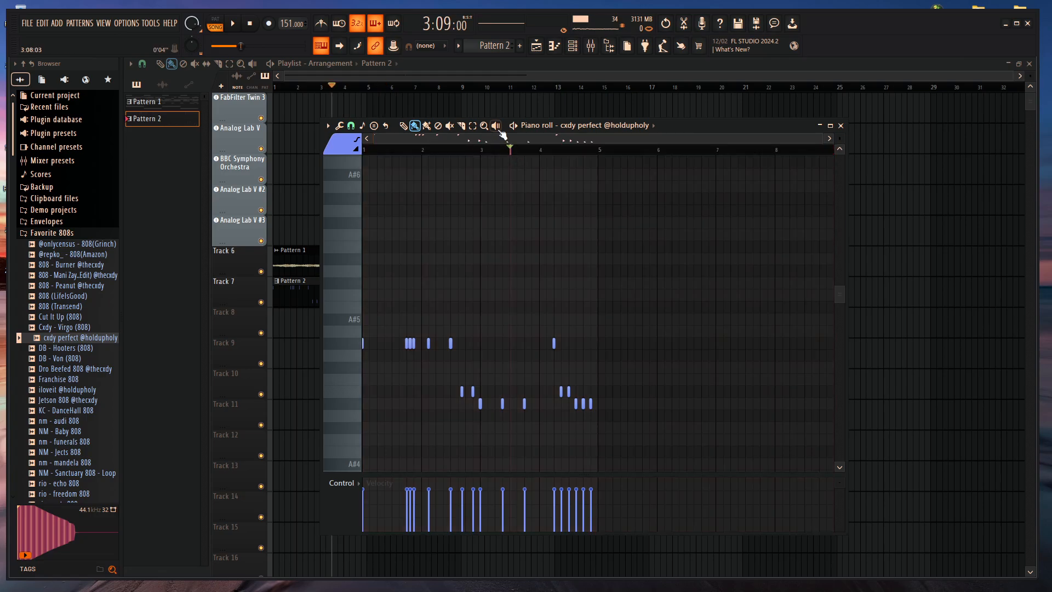
key(e)
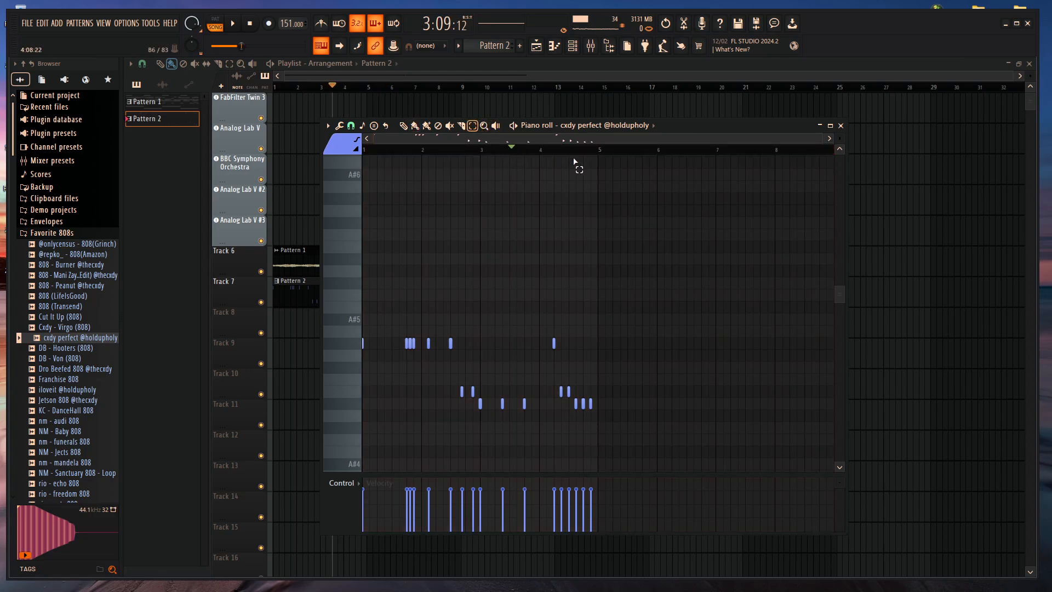
drag(597, 158, 279, 181)
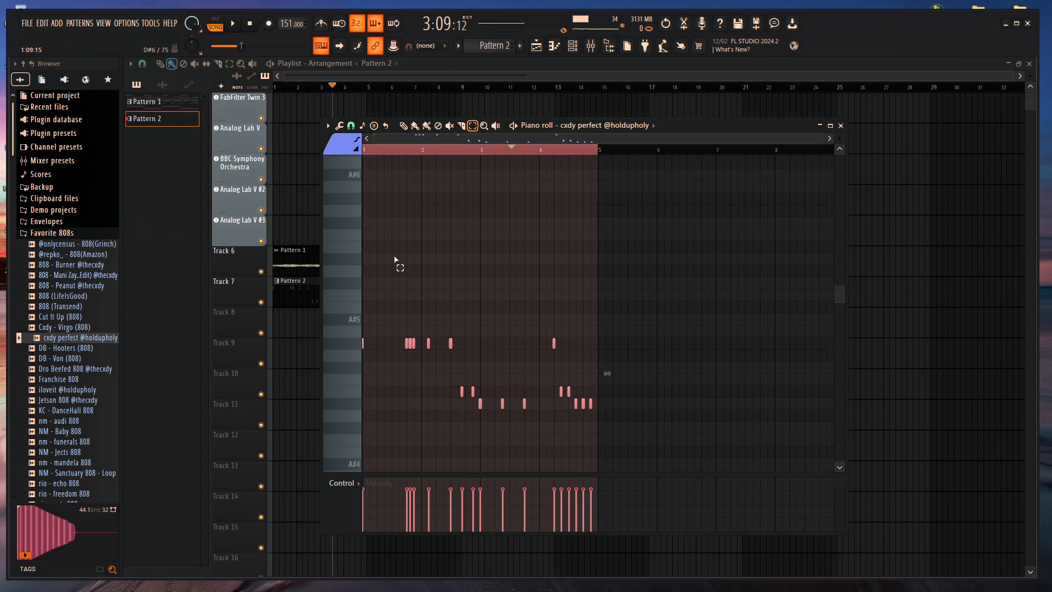
key(ctrl+b)
click(592, 154)
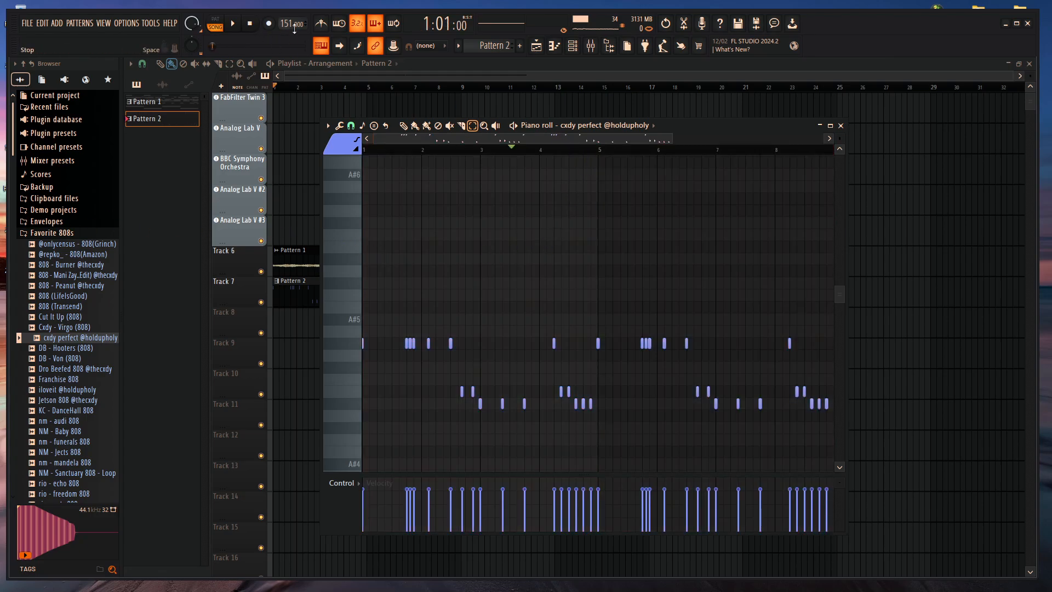
Step: Play the eight-bar 808 pattern against the melody and review its notes in the piano roll
key(space)
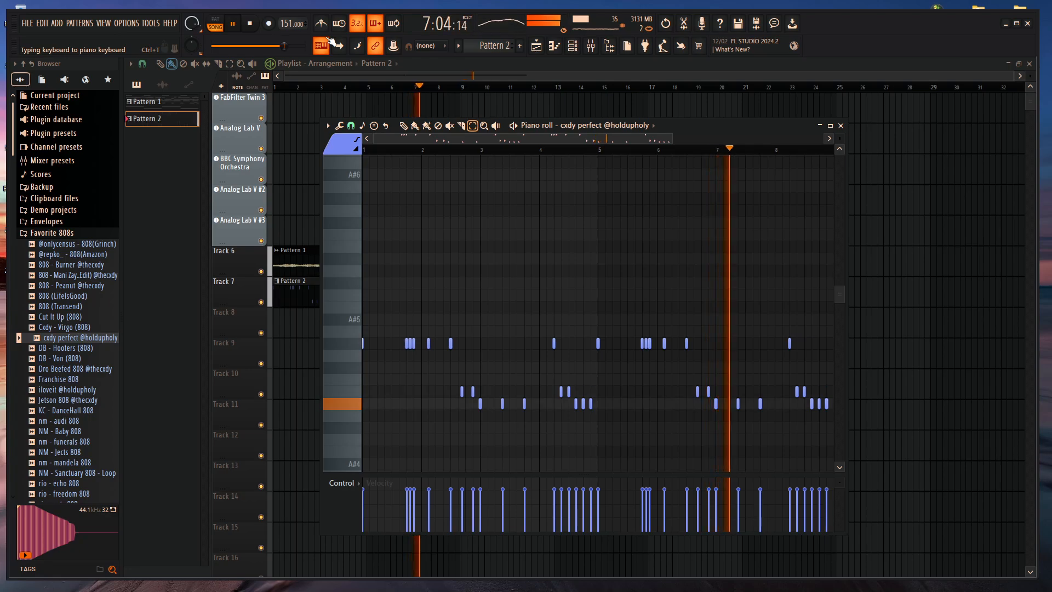
scroll(764, 294, down, 5)
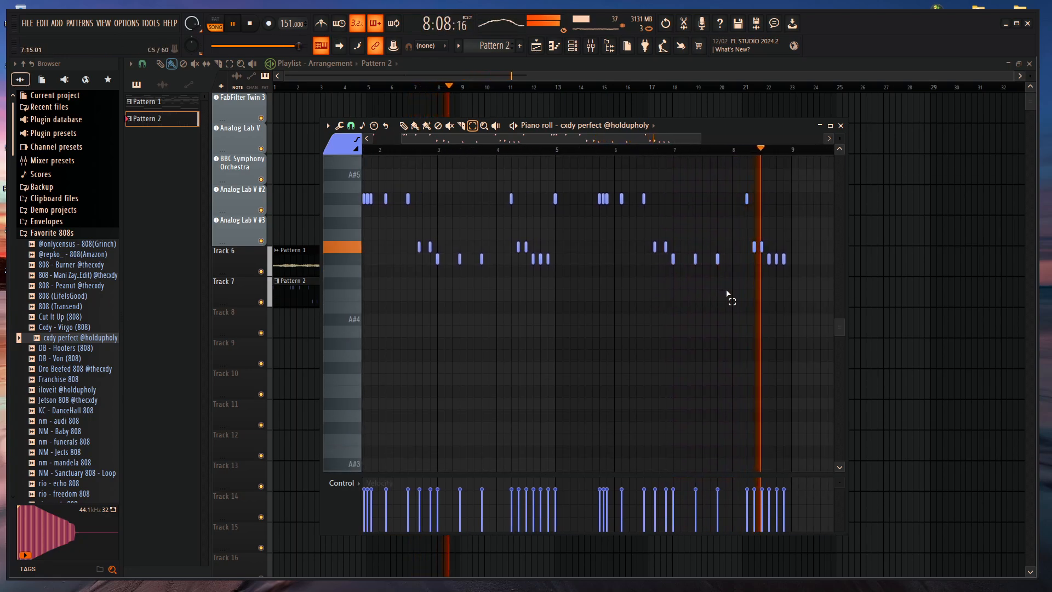
key(space)
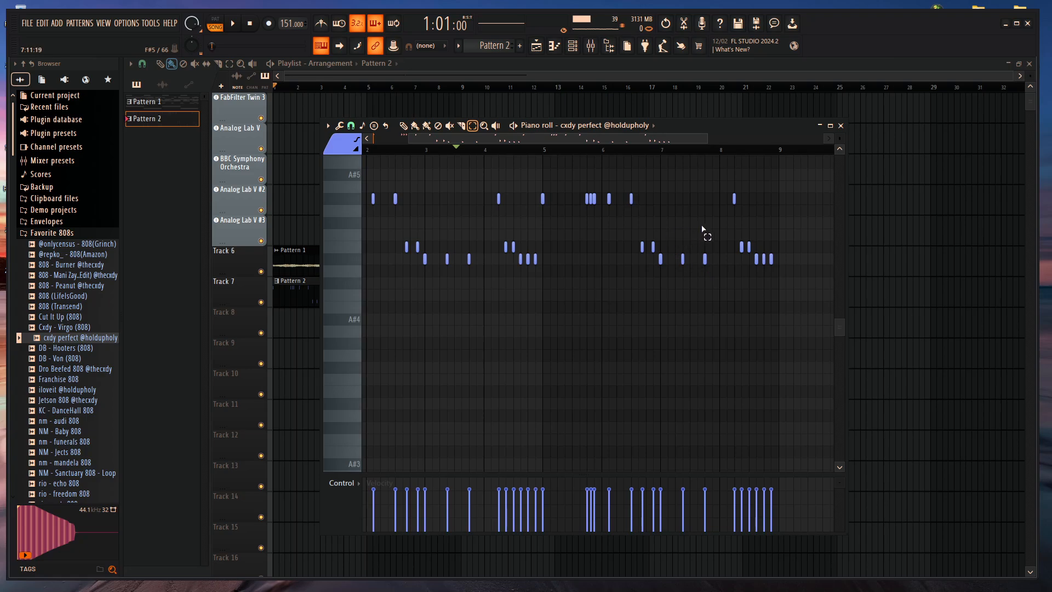
scroll(668, 226, up, 3)
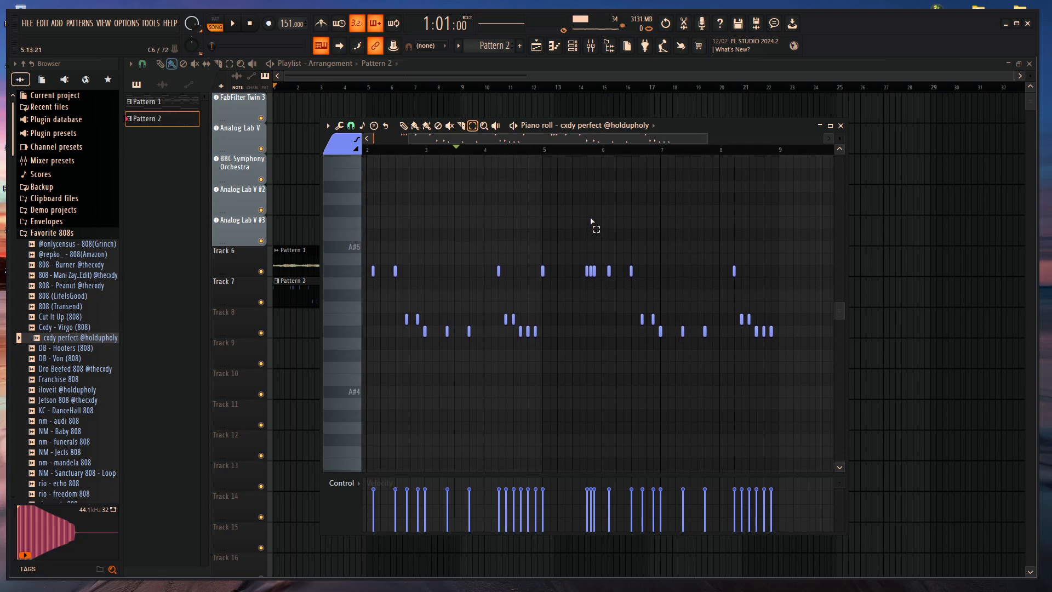
scroll(592, 221, up, 2)
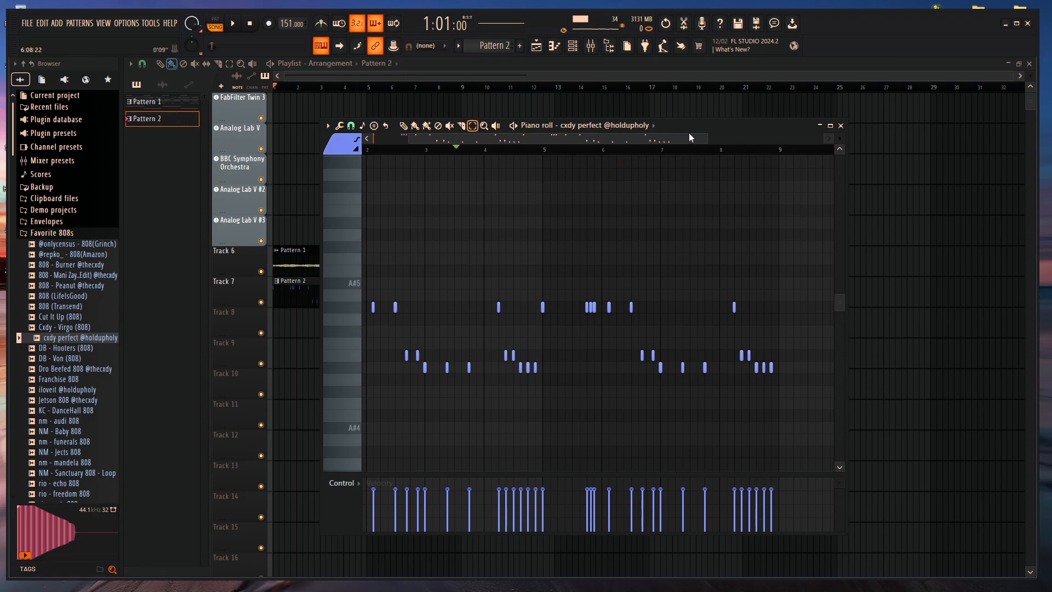
Step: Show the channel rack and expand the Metro Boomin Drum Kit folder in the browser
click(573, 45)
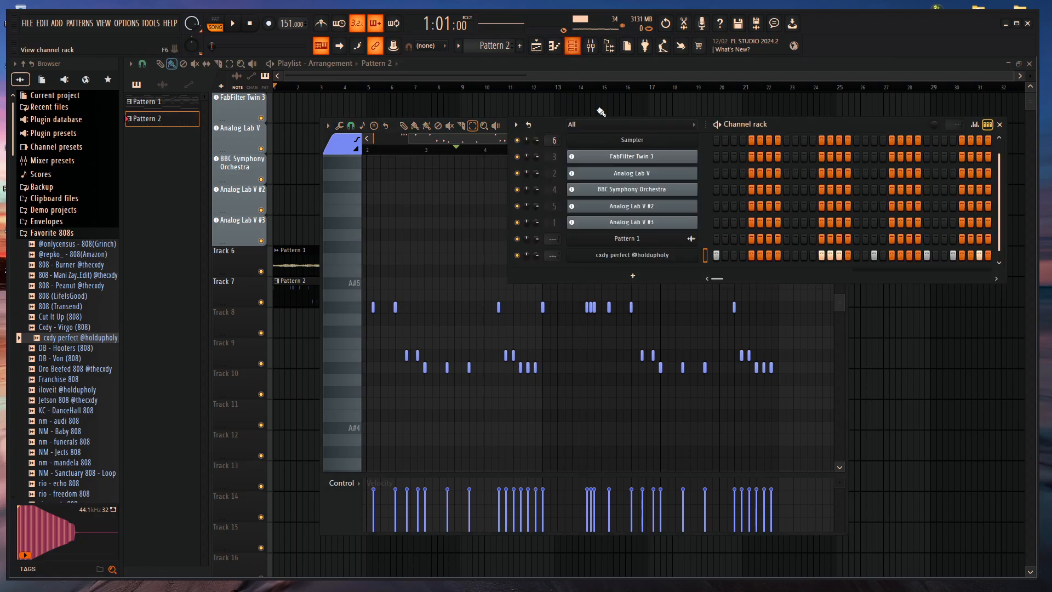
click(636, 274)
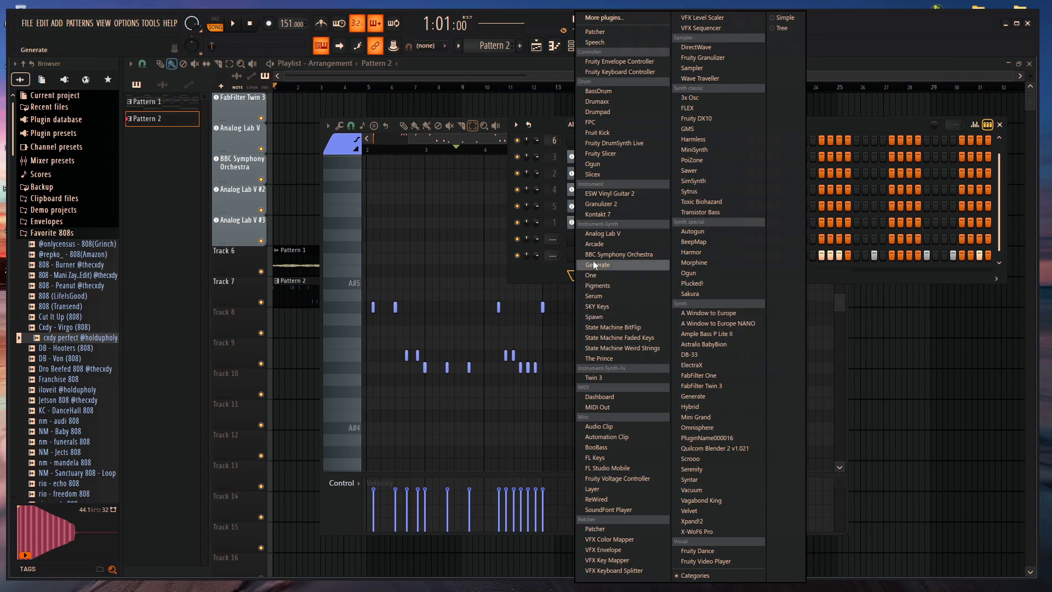
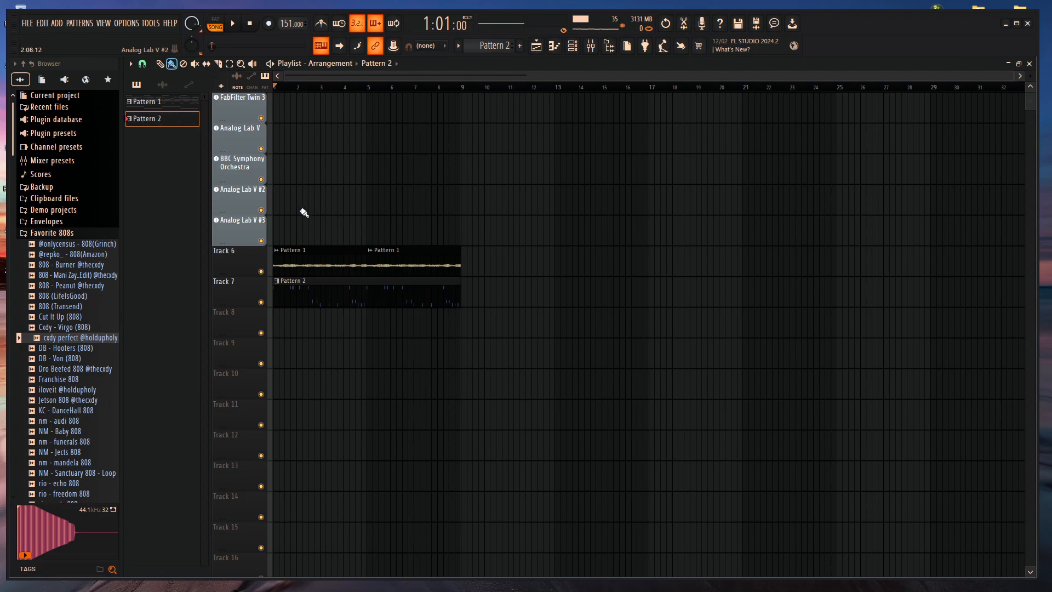
click(571, 49)
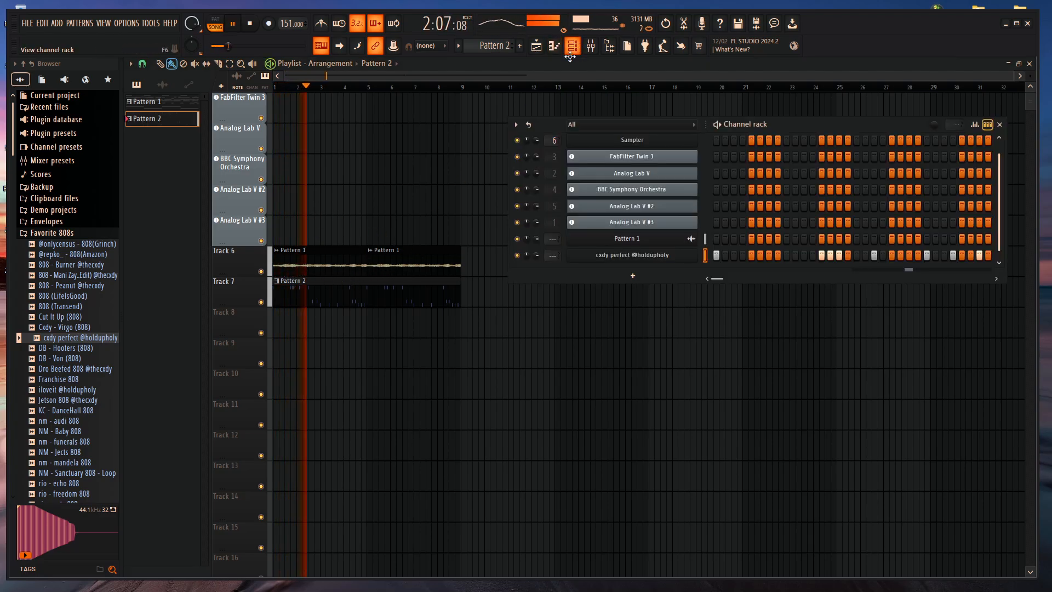
click(65, 233)
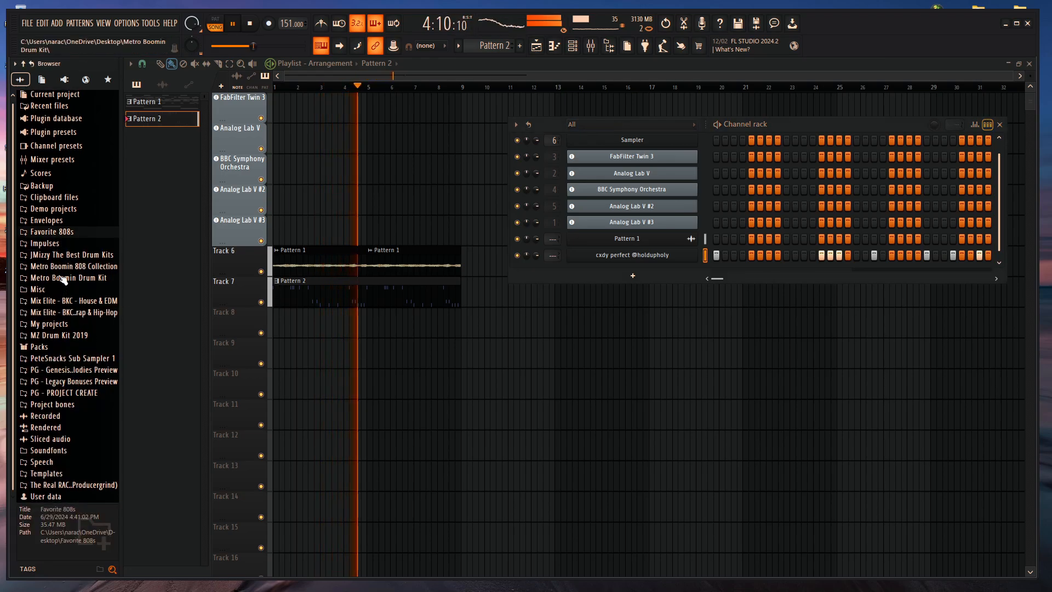
click(66, 279)
key(space)
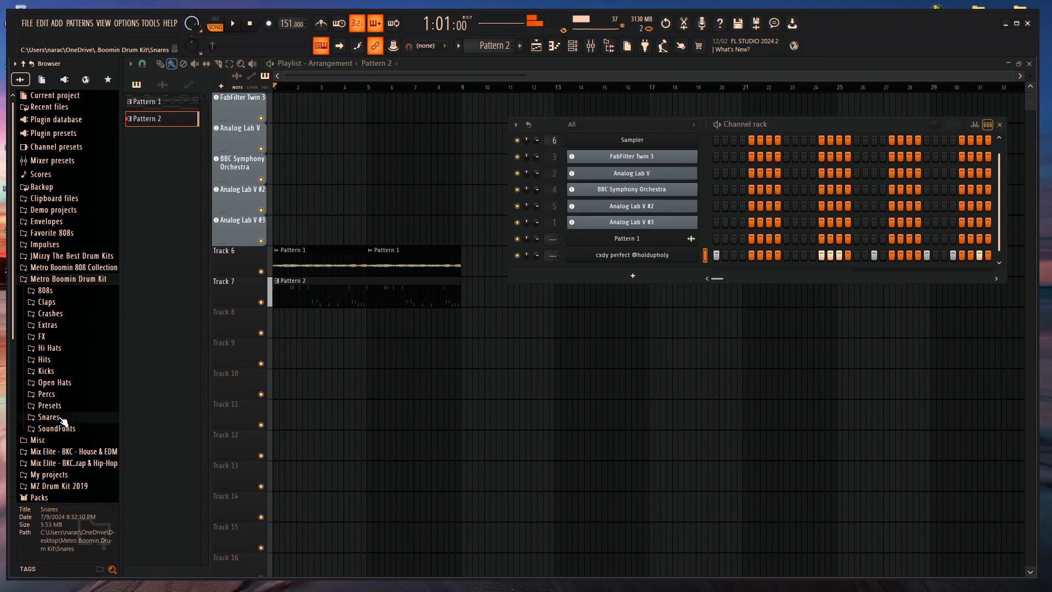
Step: Open the kit's Snares folder and audition several samples, including MB Snare (13), (3) and (4)
click(48, 417)
click(78, 392)
click(80, 403)
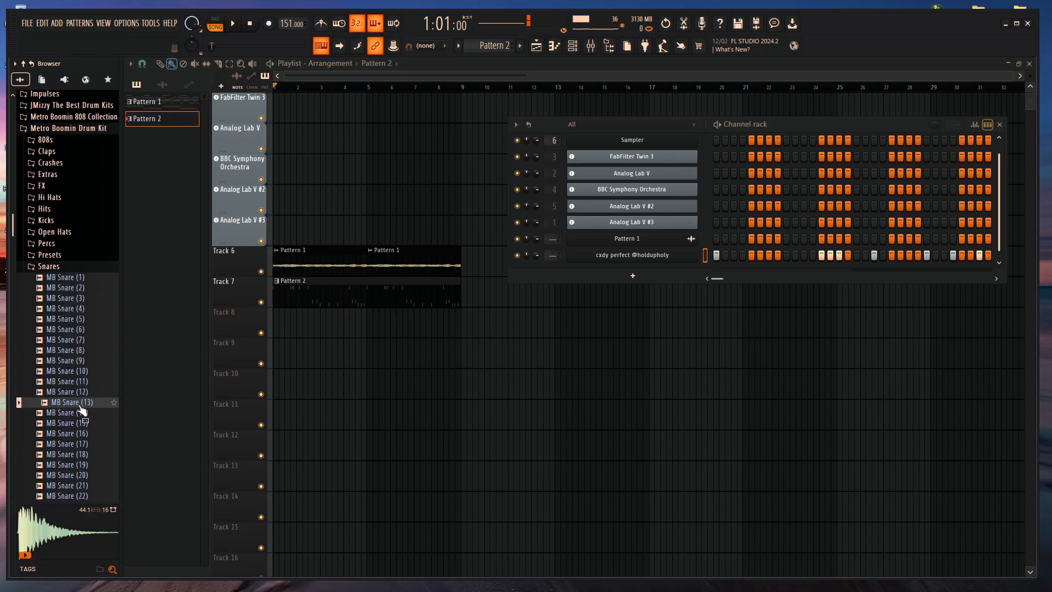
click(84, 330)
click(83, 319)
click(80, 309)
click(78, 298)
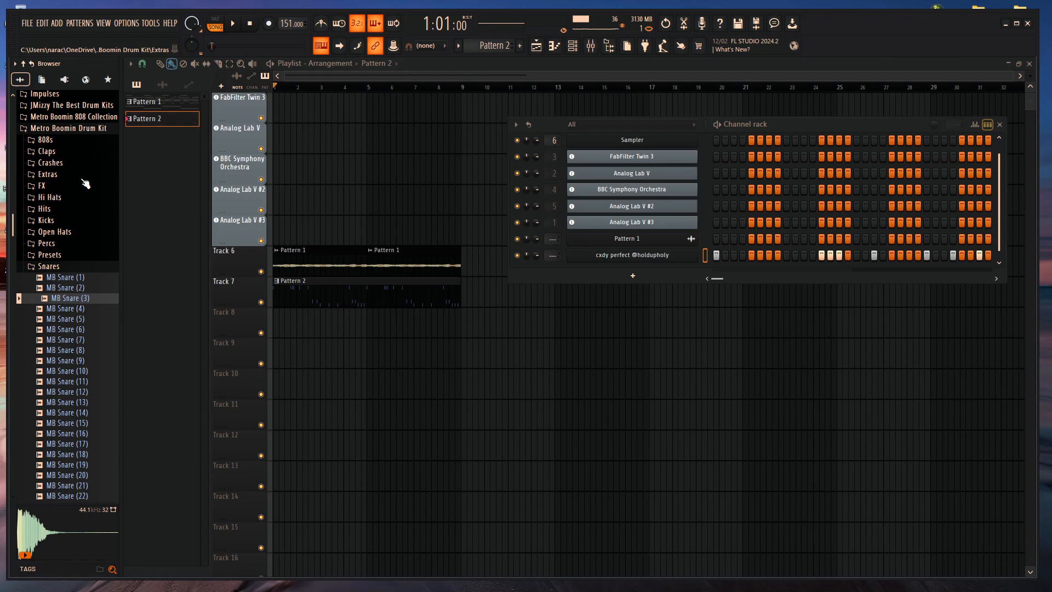
click(71, 318)
click(71, 309)
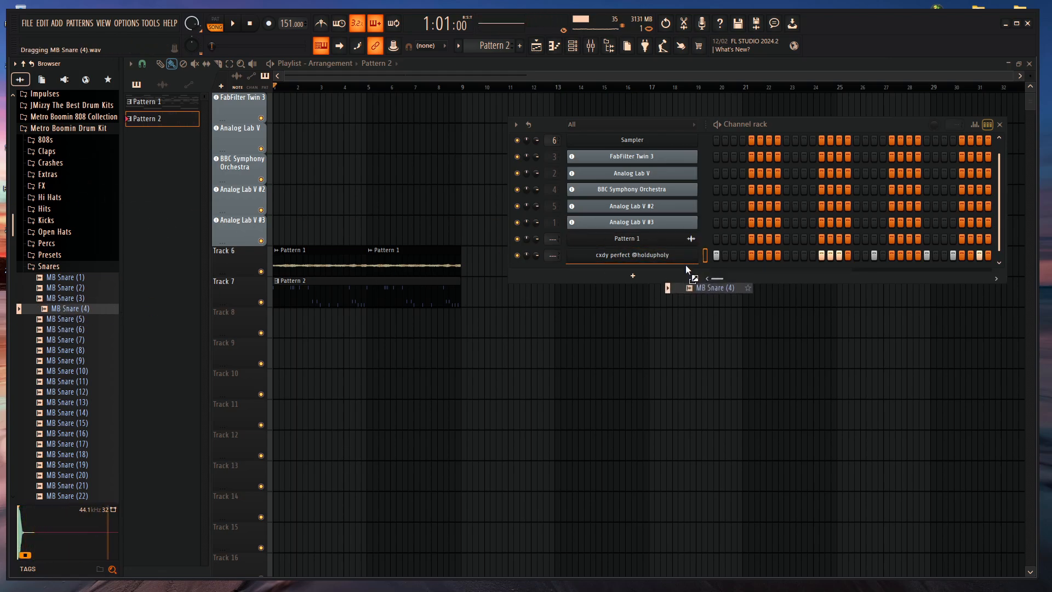
Step: Add MB Snare (4) as a new channel and program hits at 1:09, 2:09 and late in bar 2, checking with playback
drag(685, 265, 682, 267)
key(space)
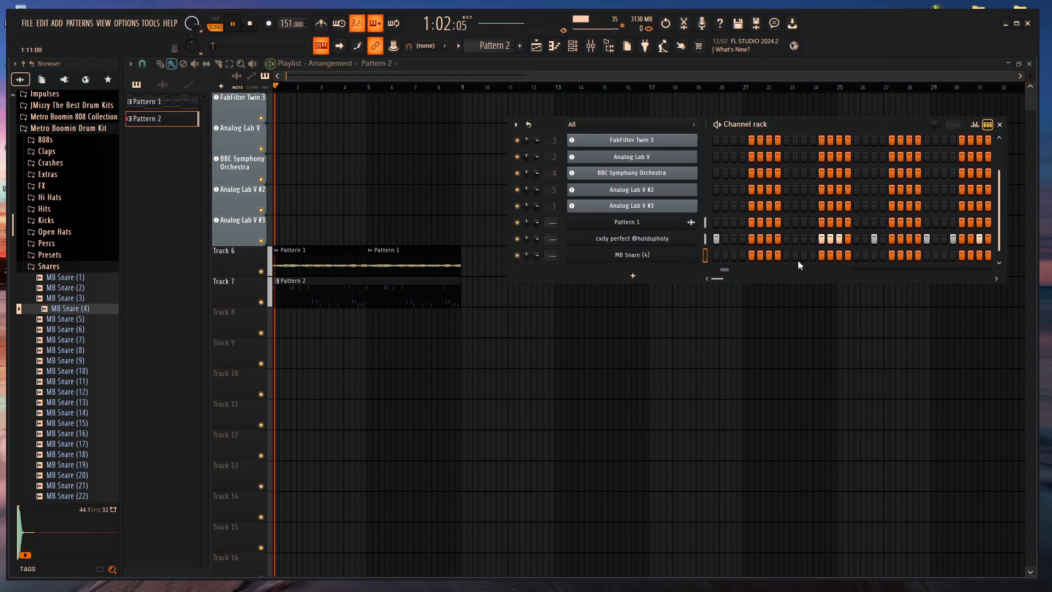
click(786, 256)
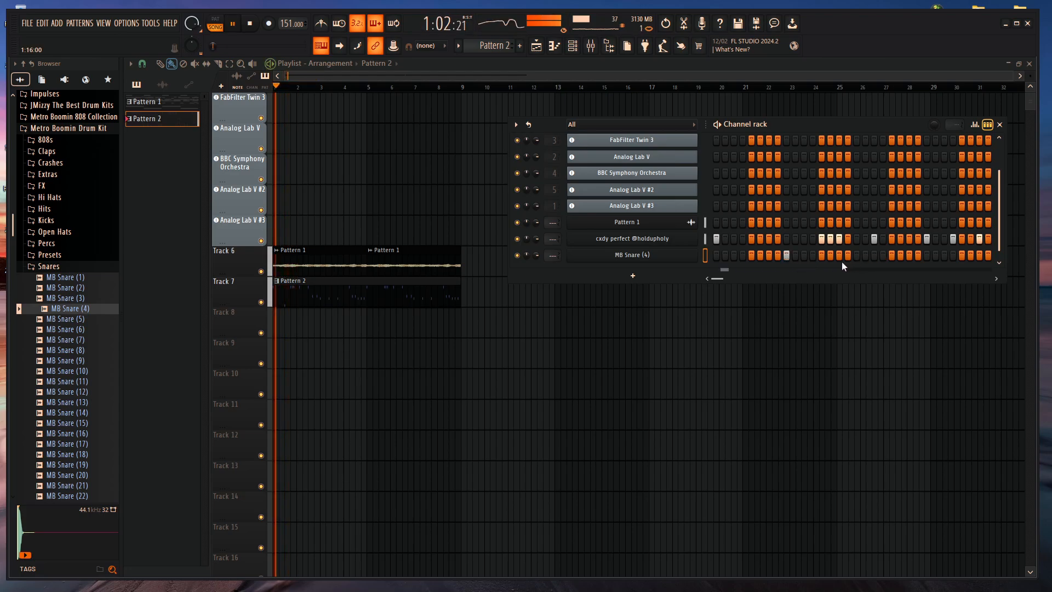
click(927, 255)
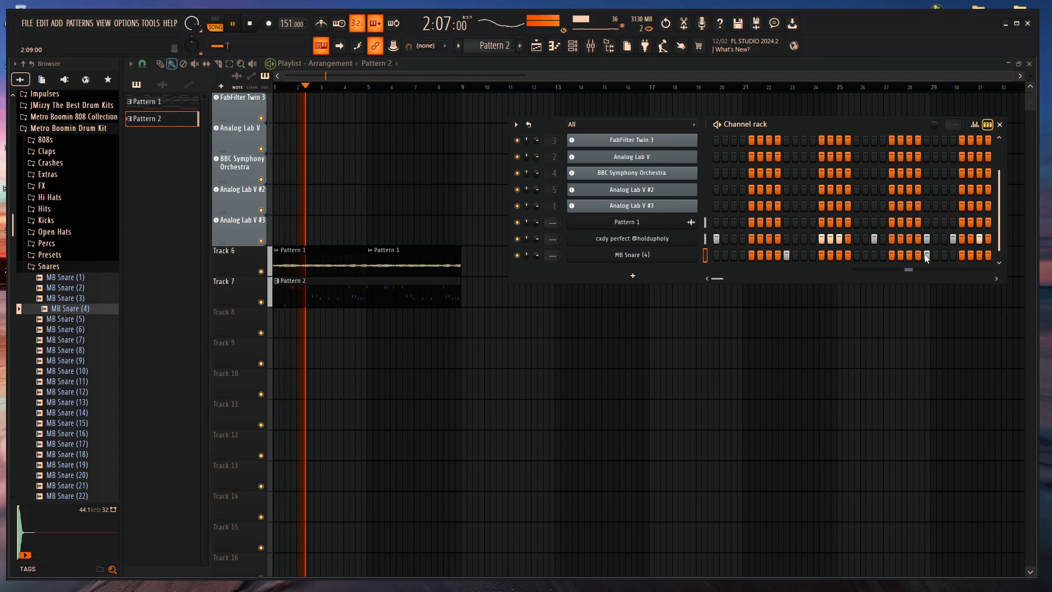
click(962, 256)
key(space)
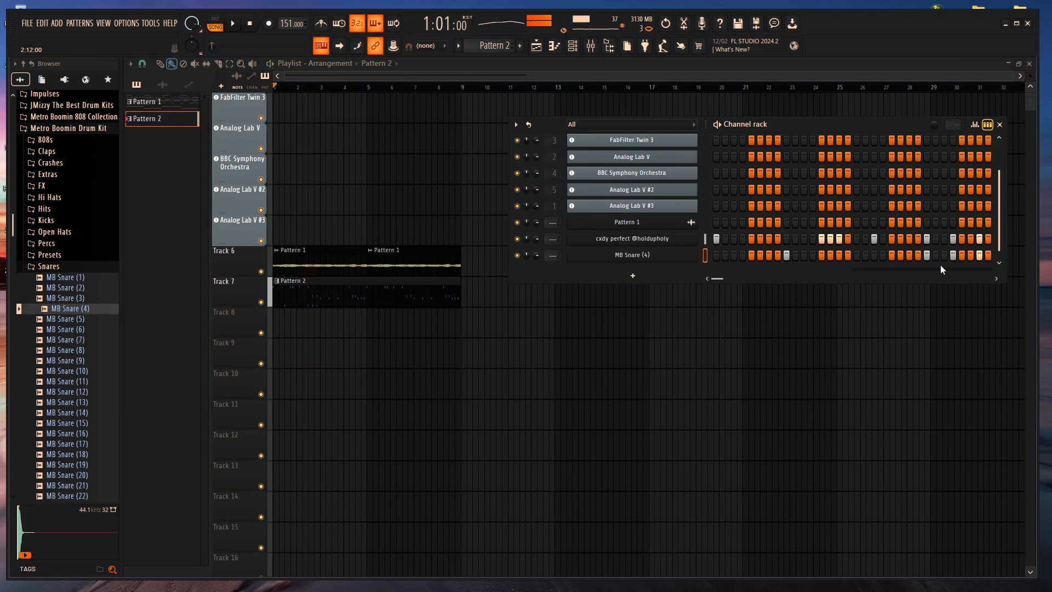
Step: Play the arrangement and review the MB Snare (4) steps further along Pattern 2
key(space)
drag(712, 277, 720, 278)
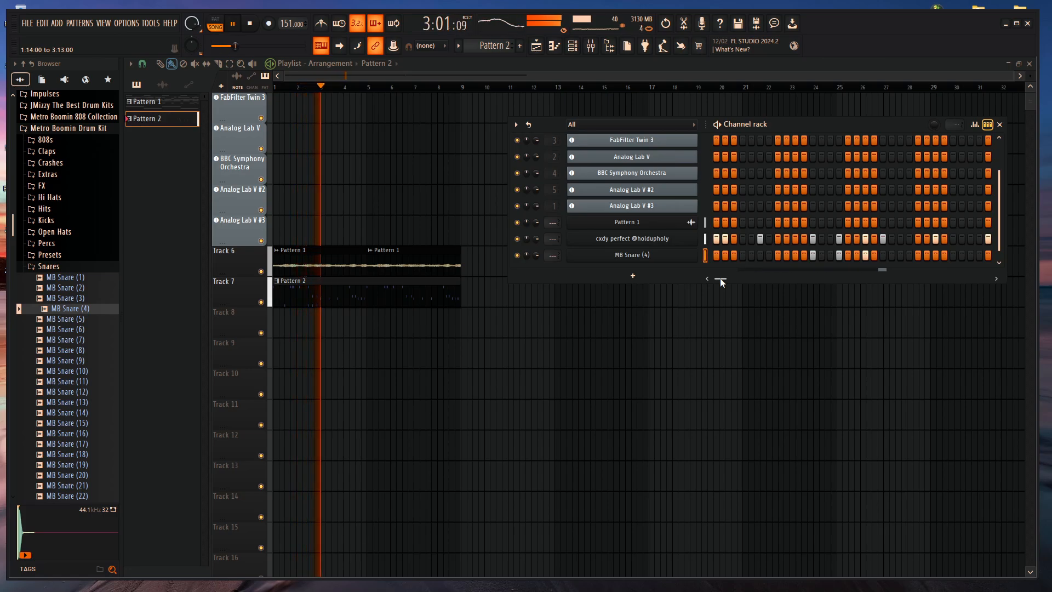
drag(721, 278, 726, 280)
key(space)
key(space)
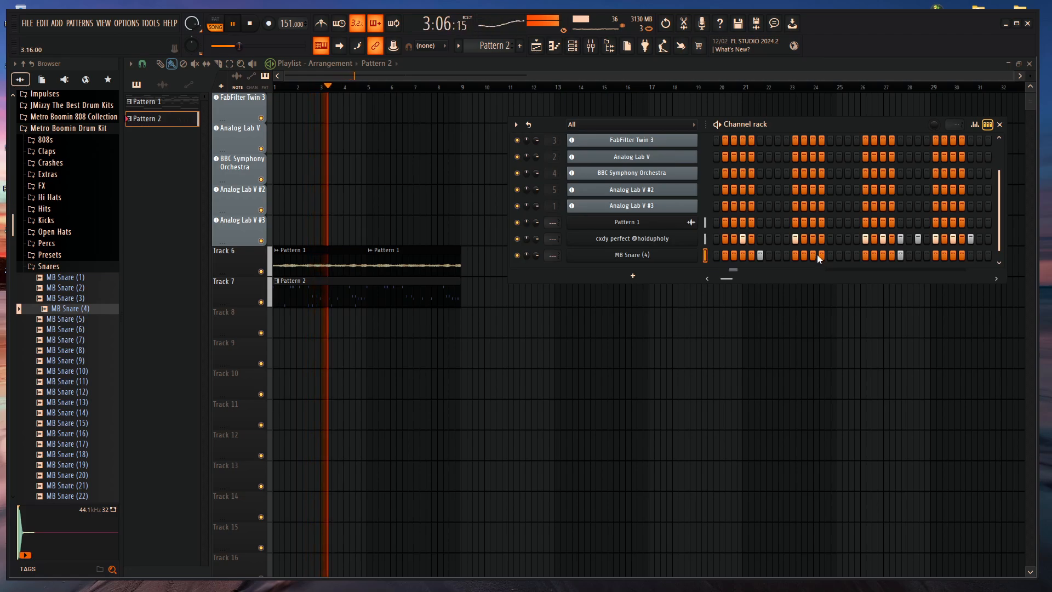
key(space)
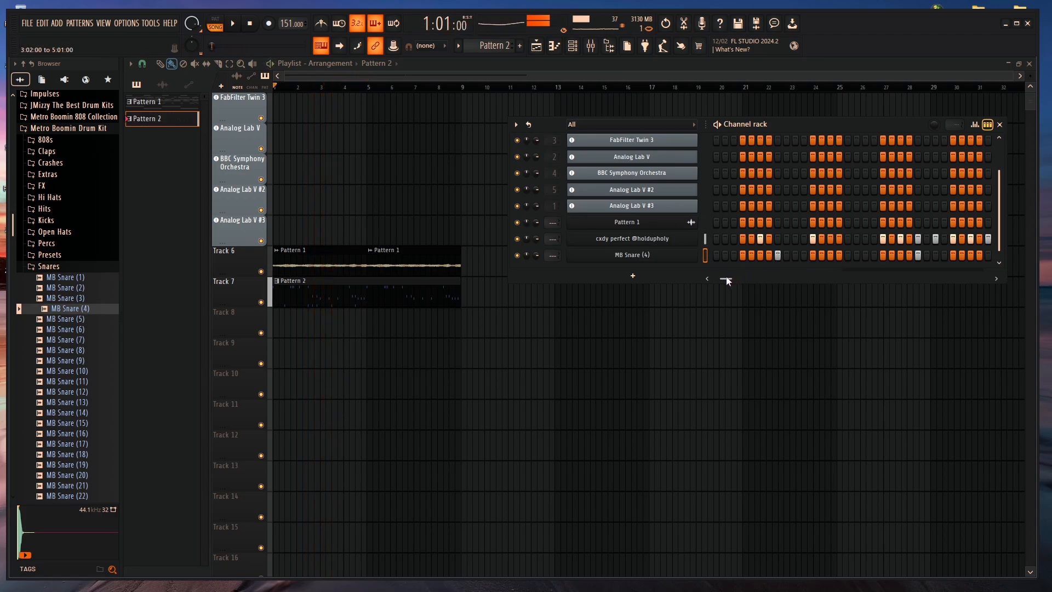
Step: Add more MB Snare (4) hits in bars 3 and 4 of Pattern 2, auditioning them against the melody
scroll(725, 276, right, 2)
key(space)
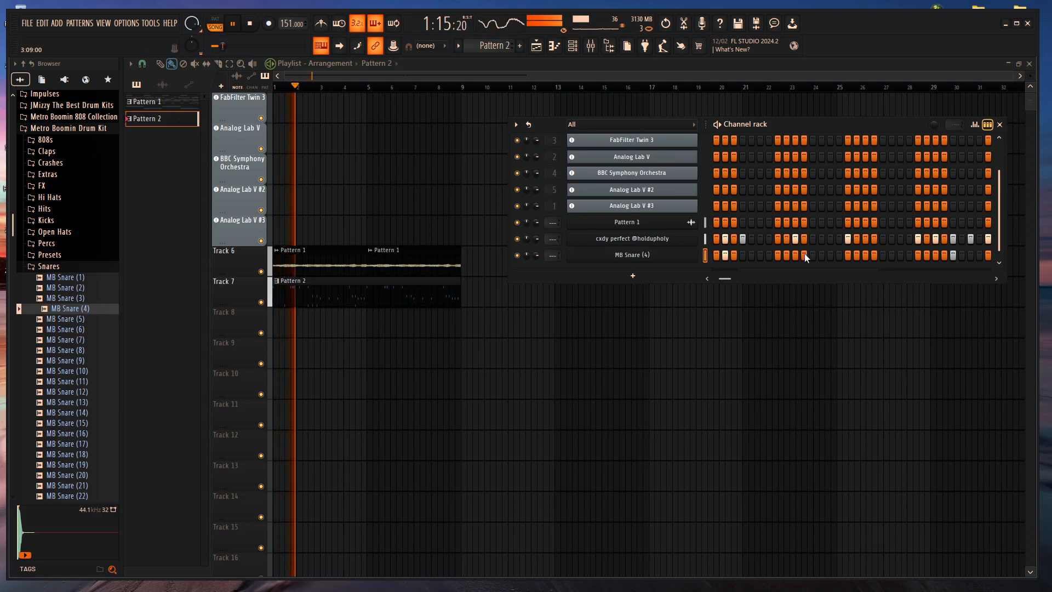
click(769, 255)
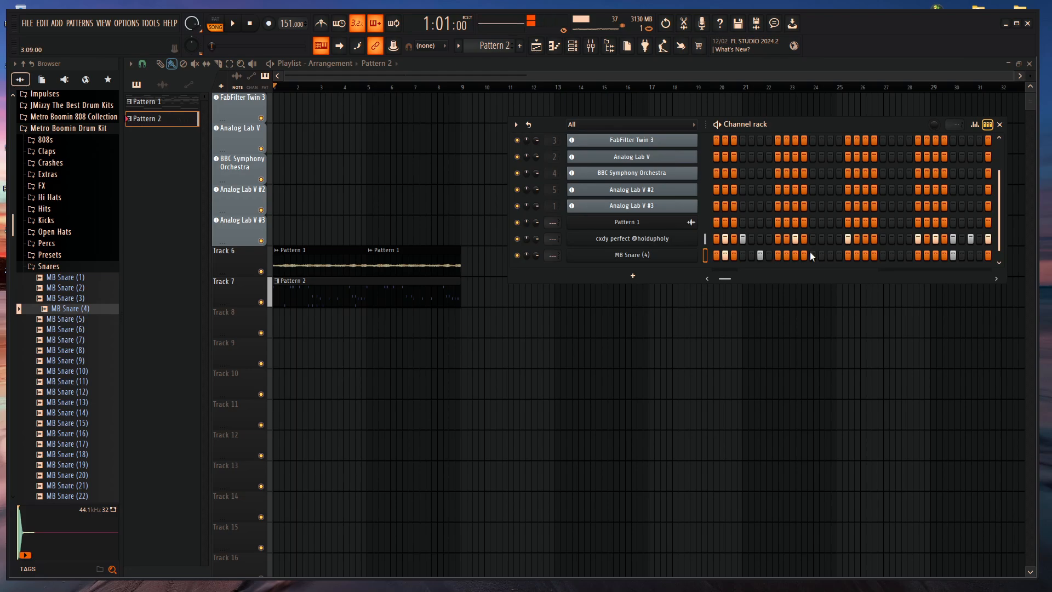
key(space)
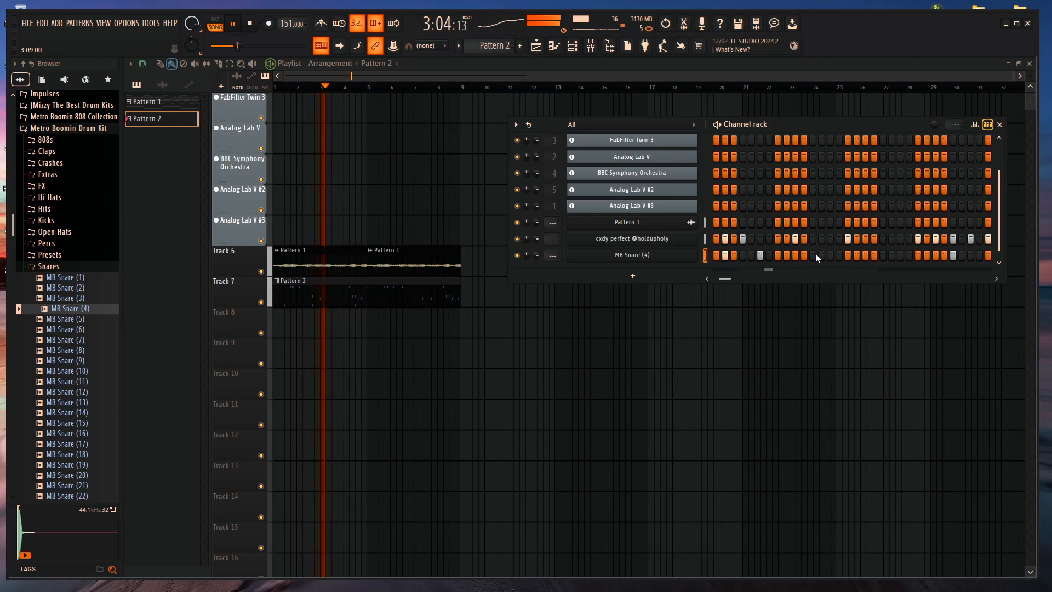
click(820, 255)
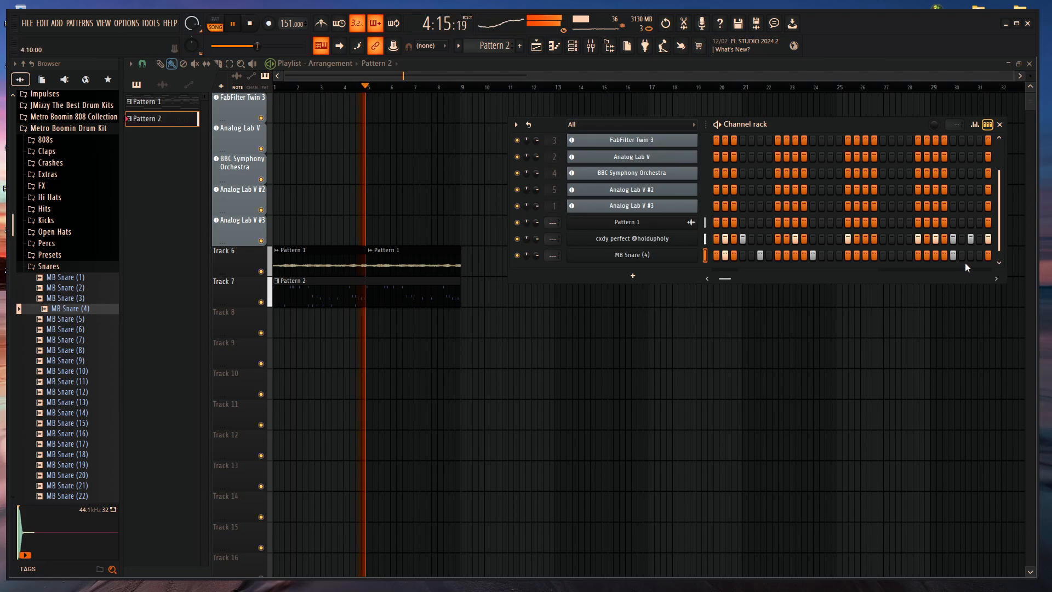
drag(728, 279, 729, 279)
click(934, 255)
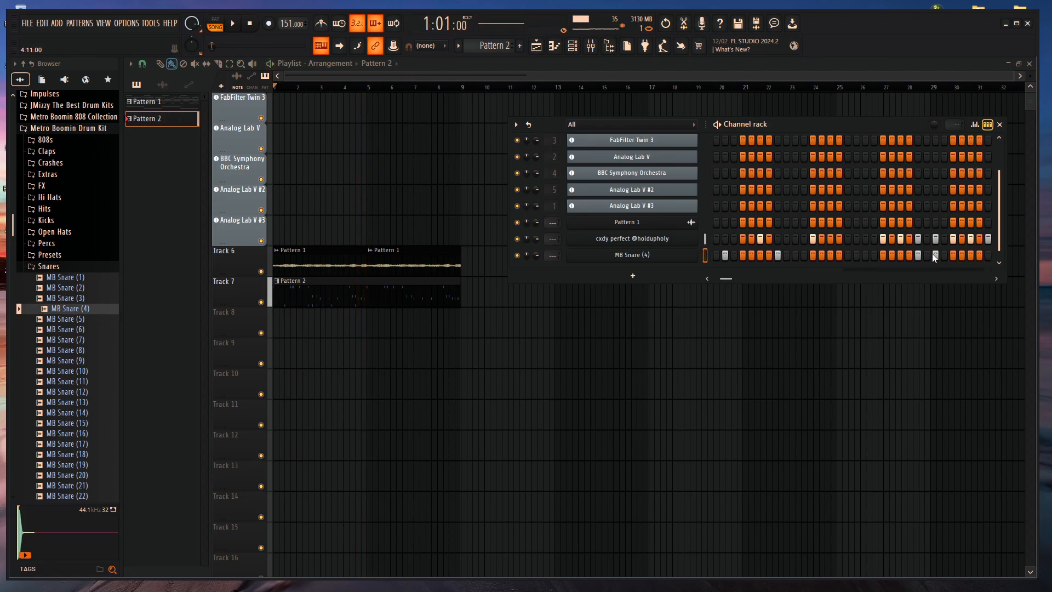
click(953, 256)
Step: Show the MB Snare (4) notes of Pattern 2 in the piano roll and duplicate the first four bars into bars 5 to 8
click(371, 281)
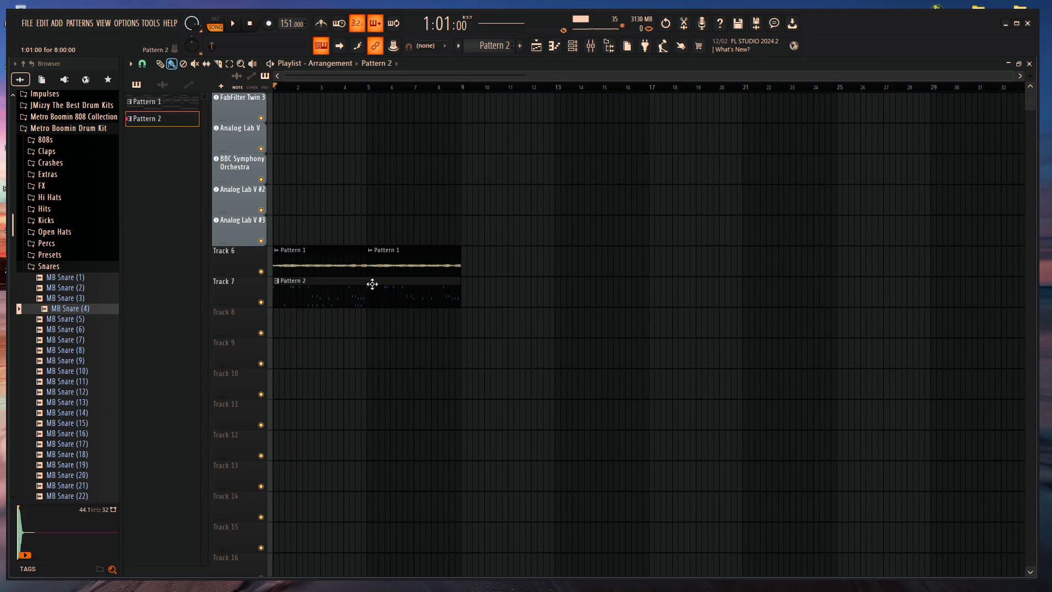
click(635, 125)
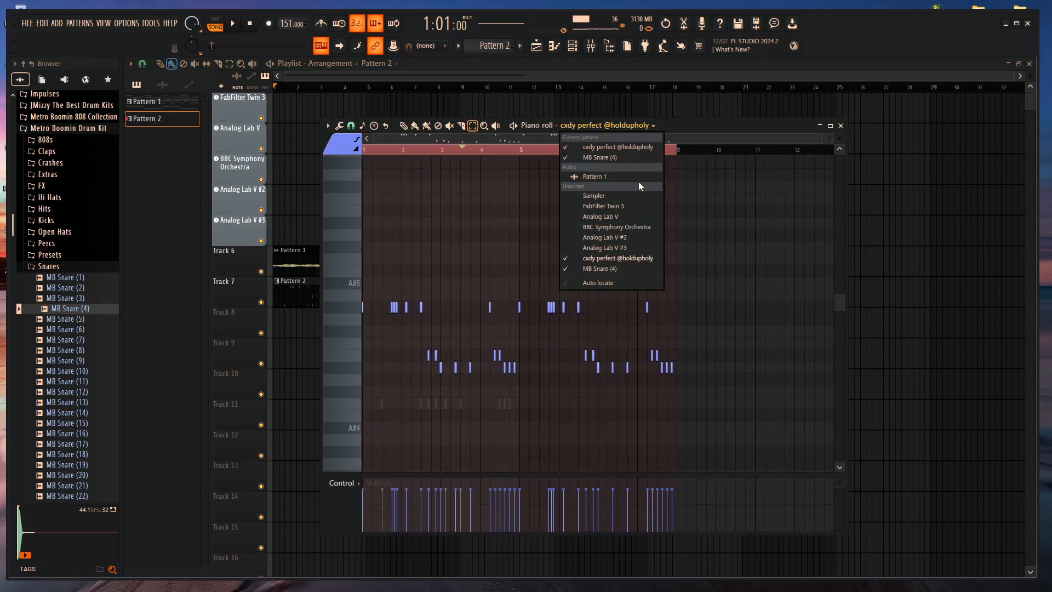
click(628, 269)
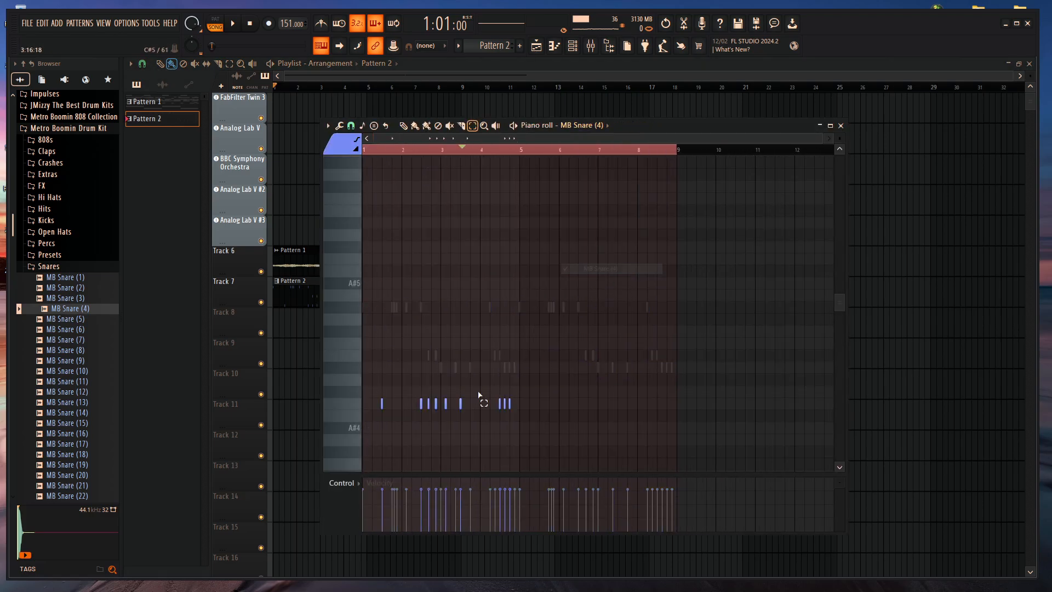
click(519, 156)
key(ctrl+b)
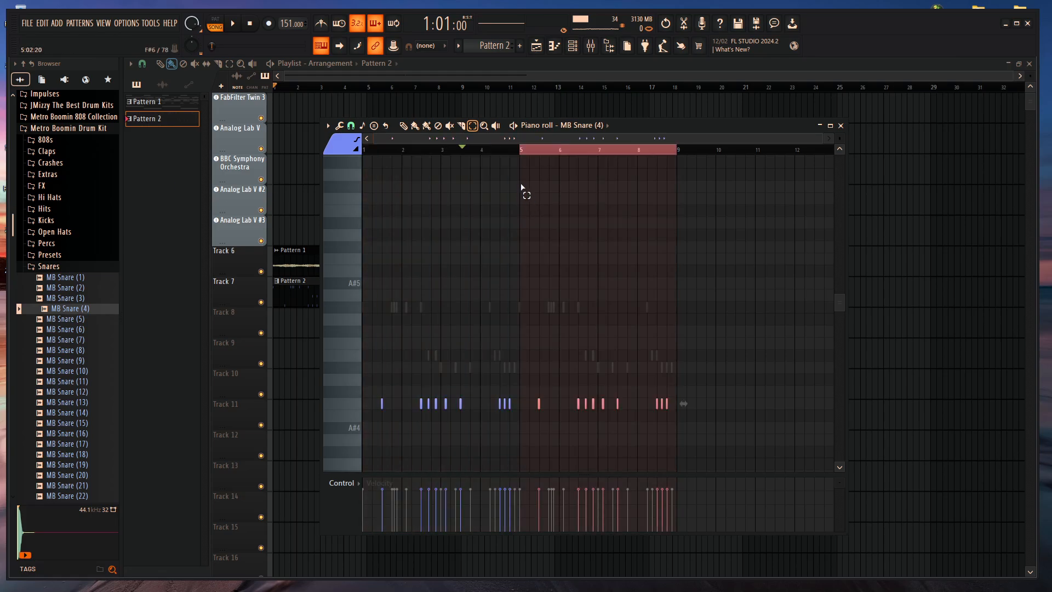
Step: Move the closing MB Snare (4) notes in bars 4 and 8 later so they sit three steps apart, checking them in playback
scroll(535, 223, up, 3)
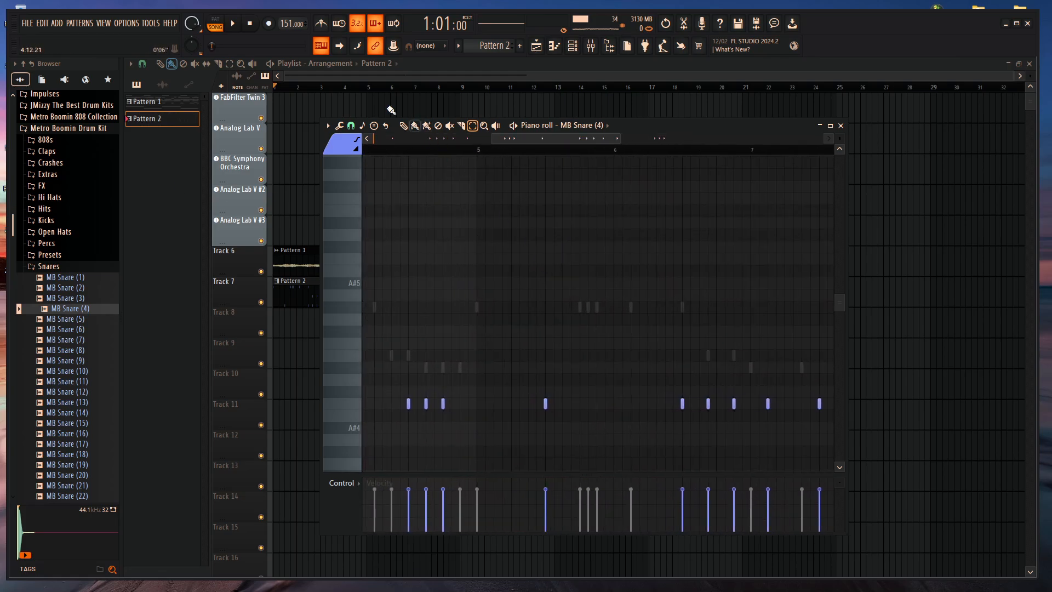
key(space)
scroll(480, 323, down, 3)
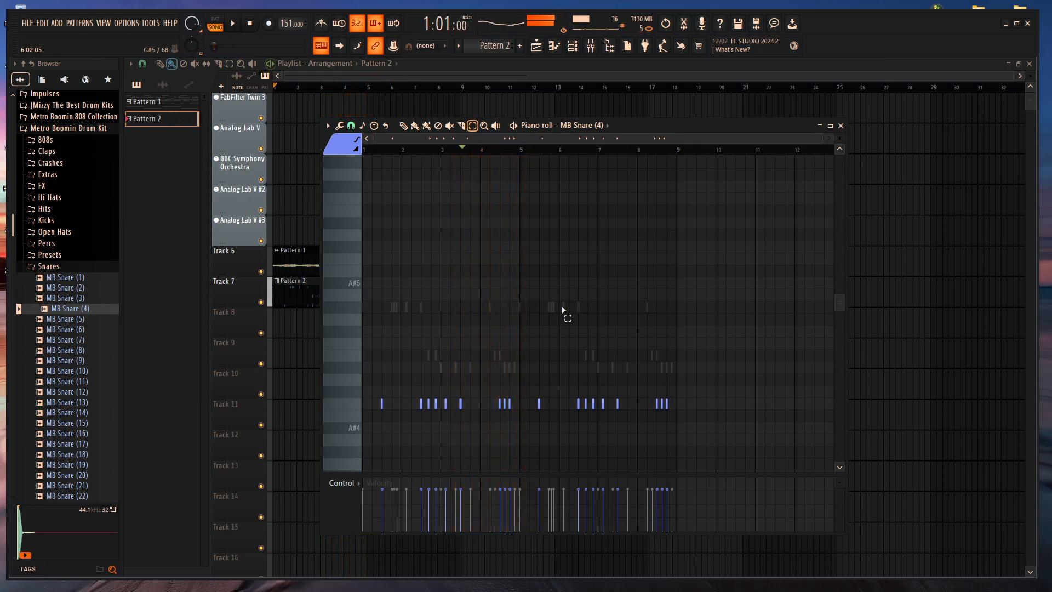
scroll(511, 446, up, 4)
key(space)
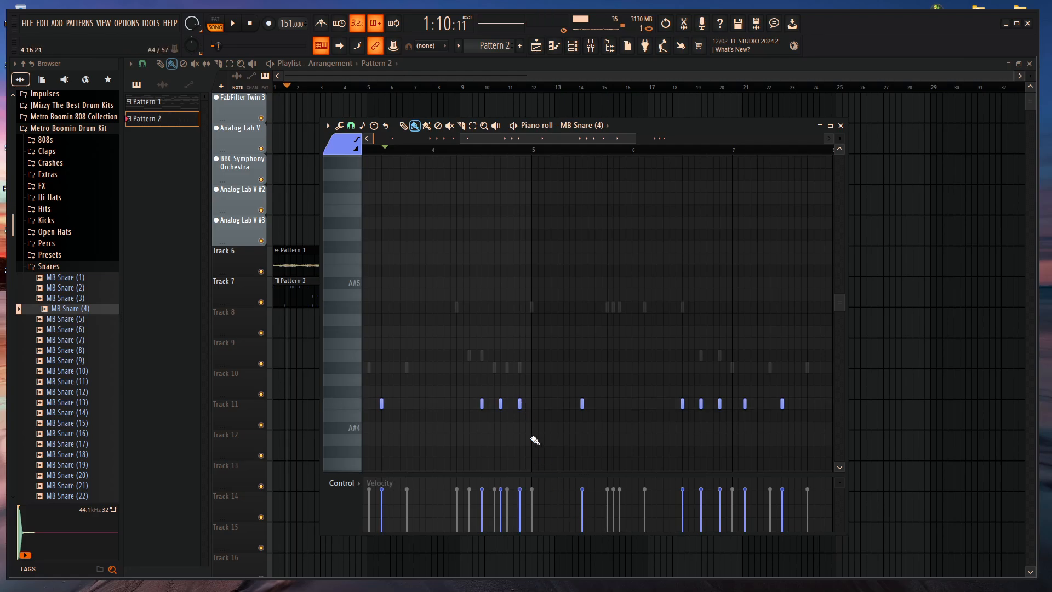
scroll(518, 395, down, 3)
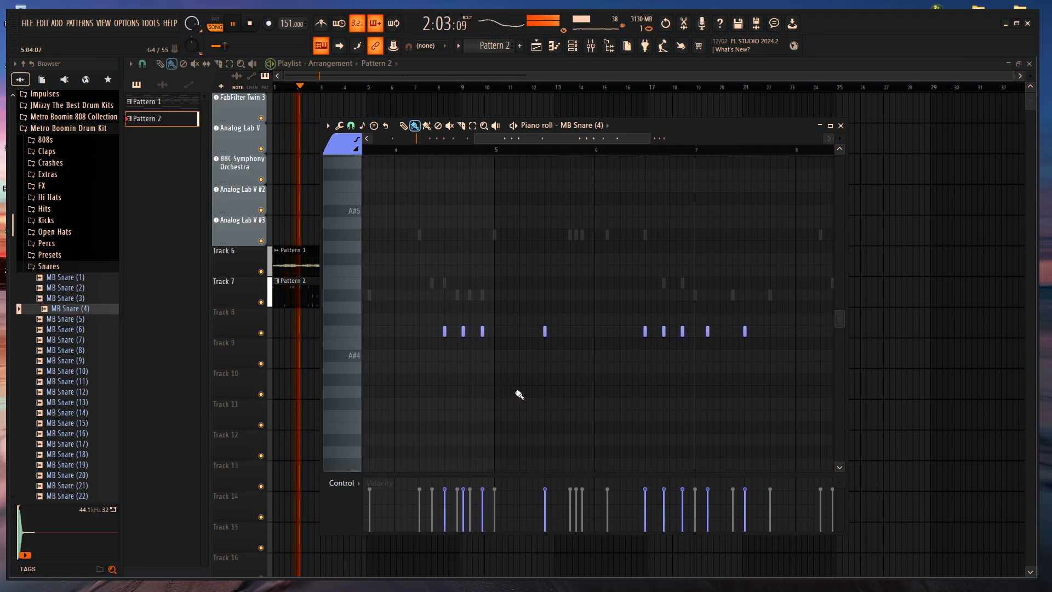
scroll(712, 349, up, 2)
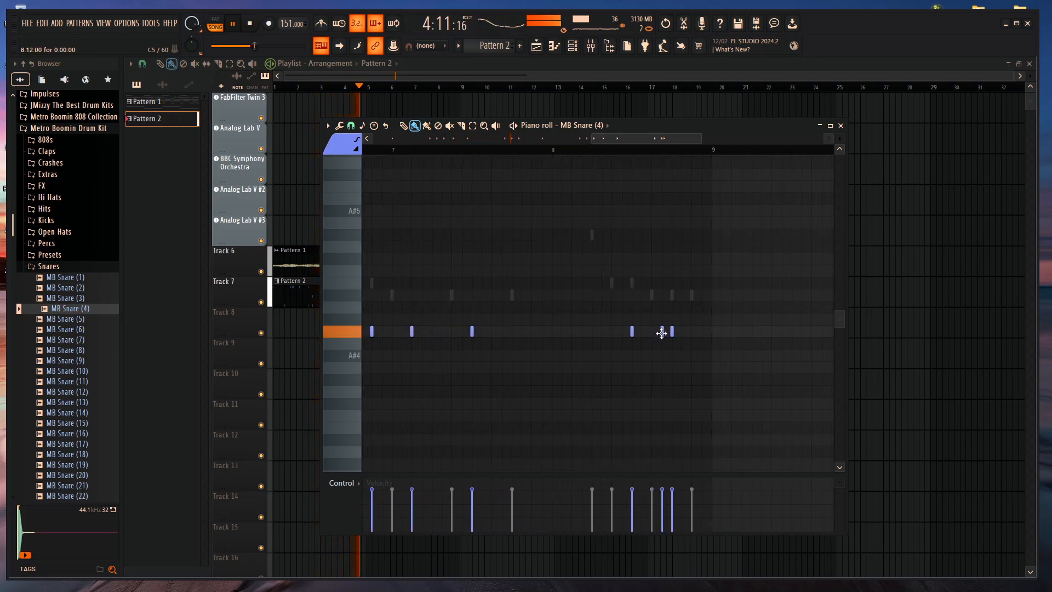
scroll(674, 346, down, 4)
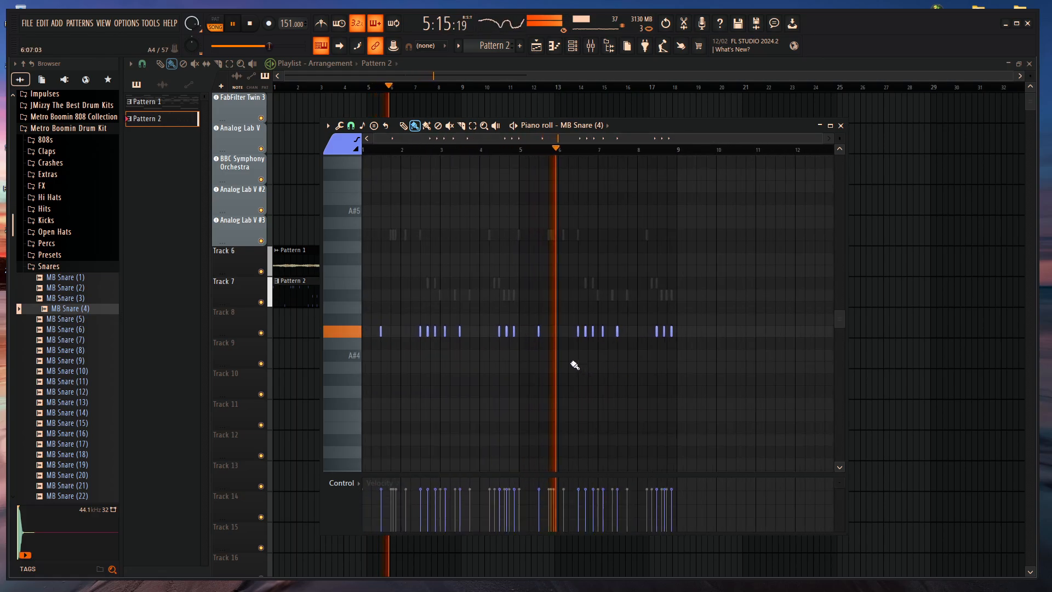
scroll(574, 369, up, 3)
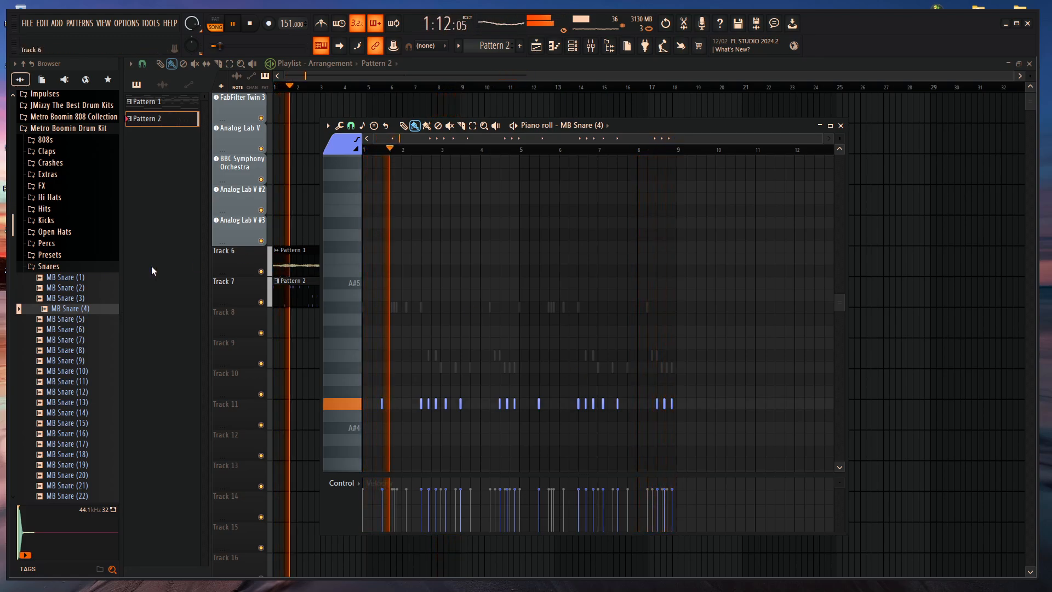
Step: Show the channel rack and browse the Hi Hats and 808s folders of the Metro Boomin Drum Kit
click(62, 268)
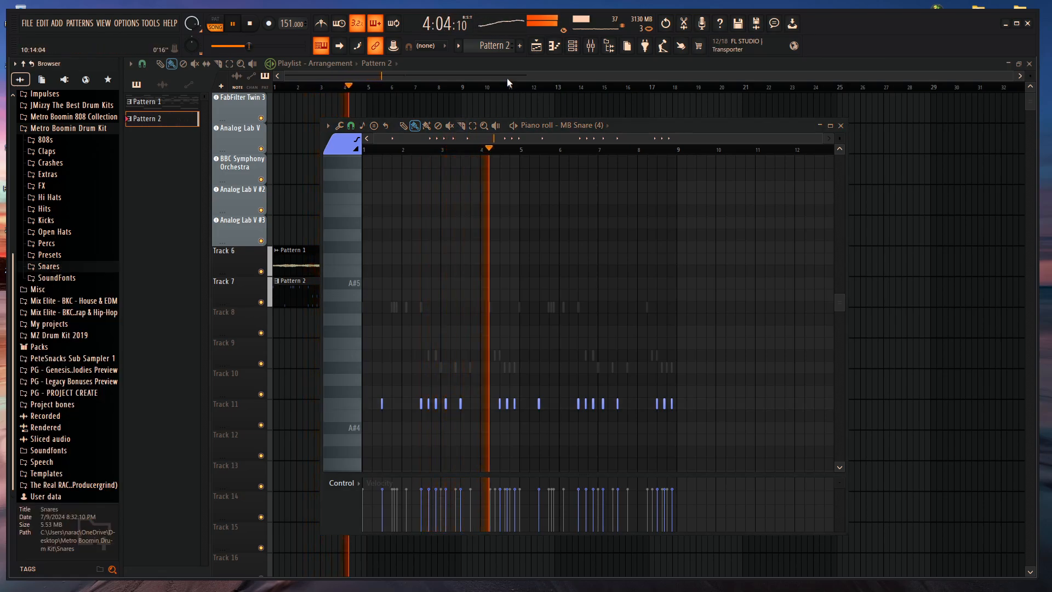
click(575, 49)
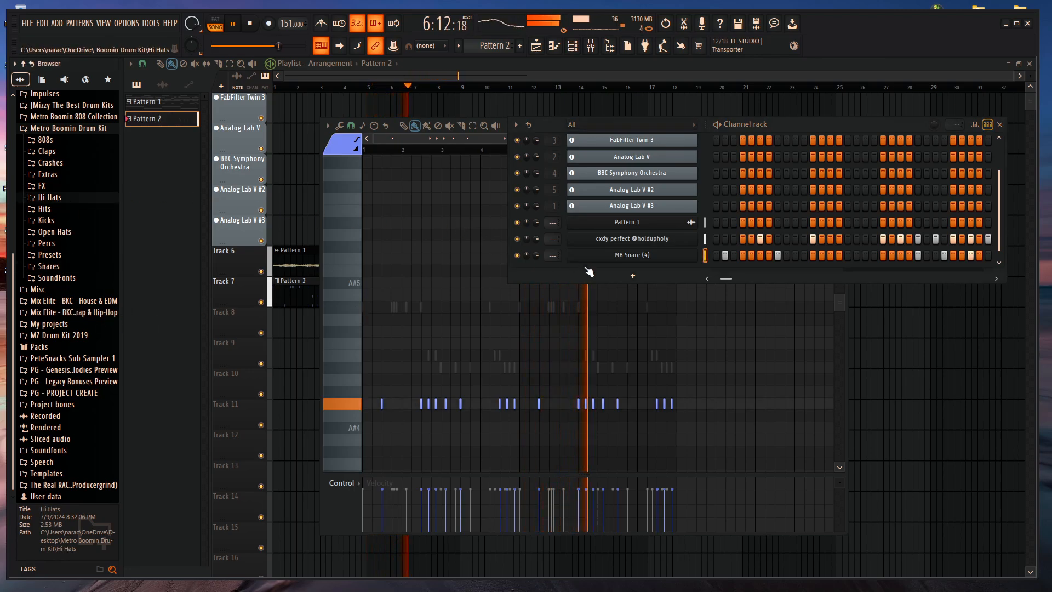
click(51, 197)
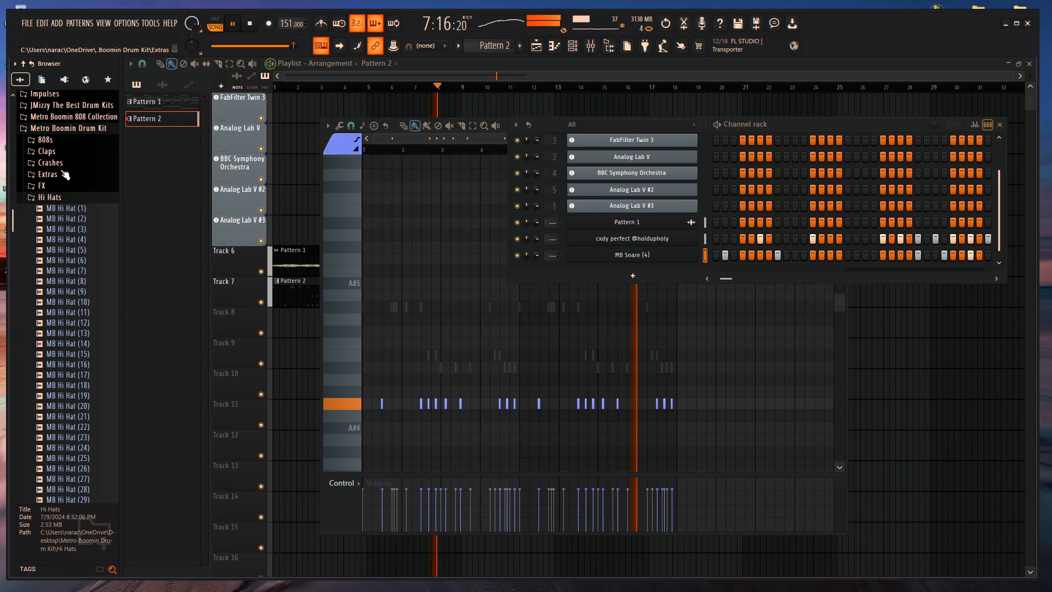
click(45, 140)
Step: Open the Hats folder of the JUGG DRUM KIT inside JMizzy The Best Drum Kits, collapsing the kit's other open folders
scroll(75, 110, up, 3)
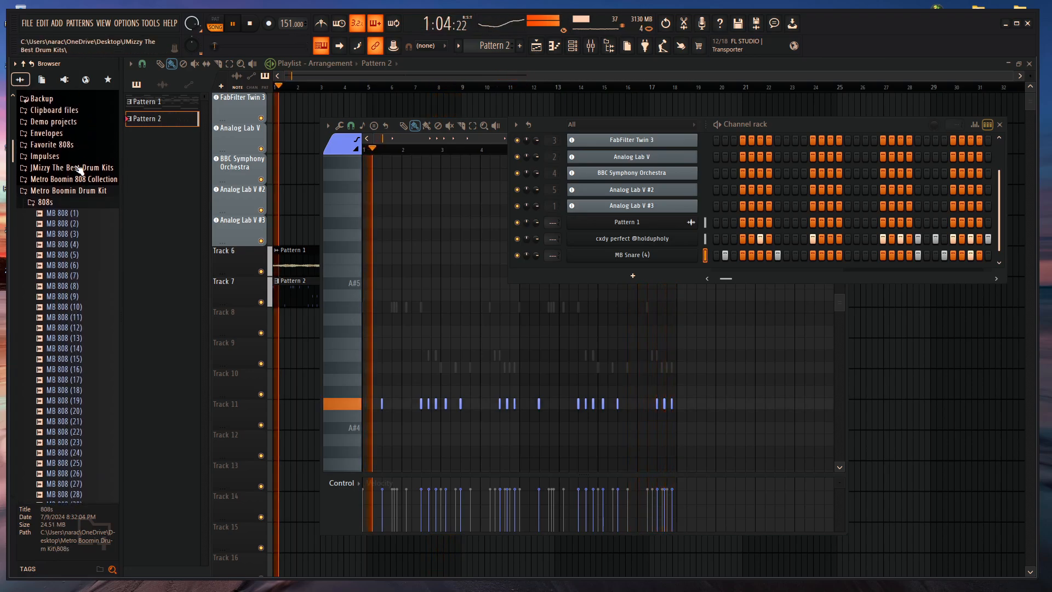
click(75, 169)
click(63, 191)
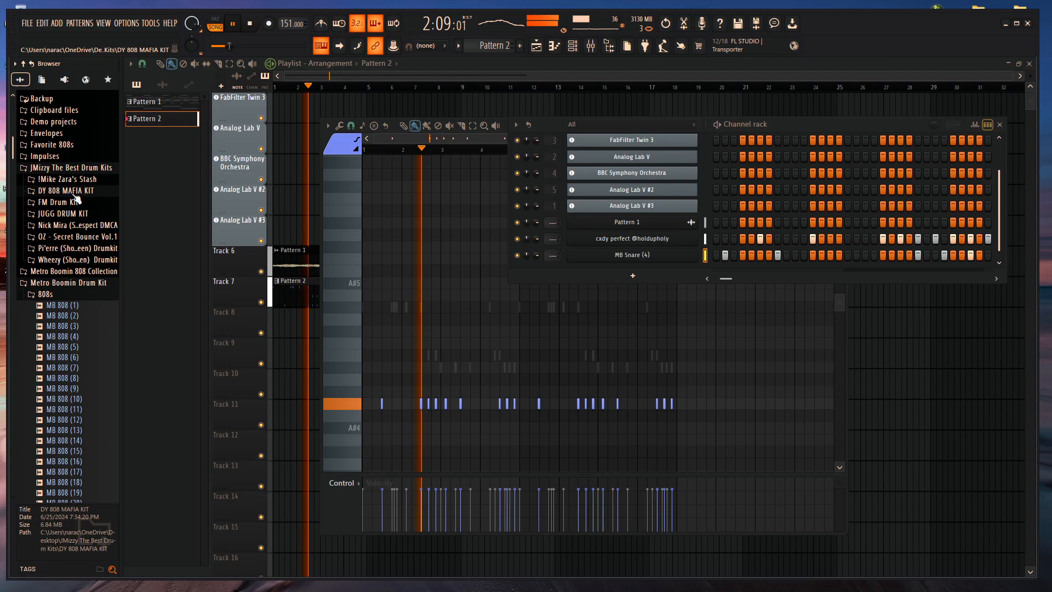
click(67, 214)
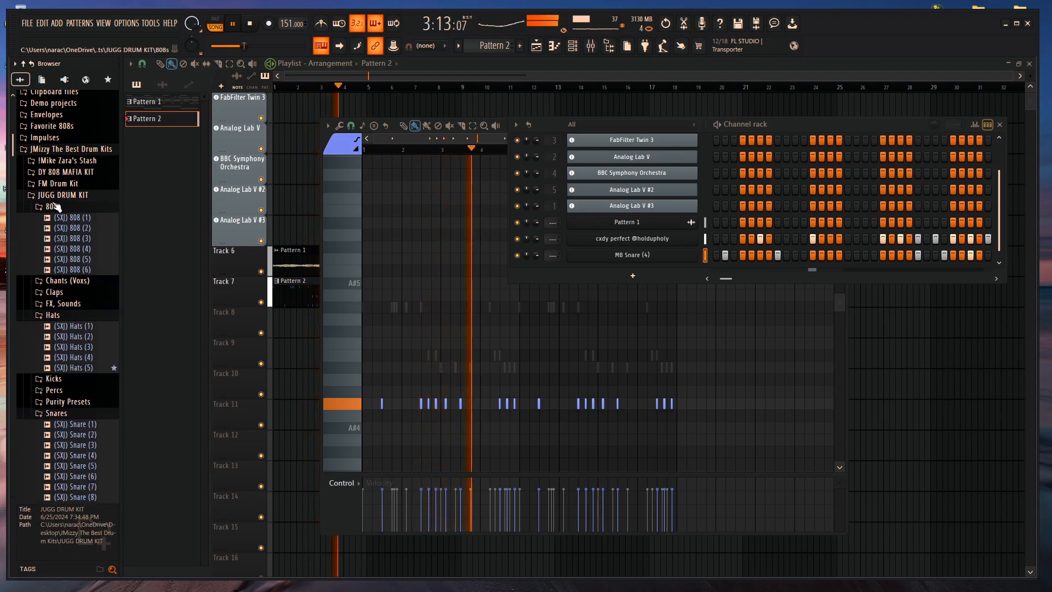
click(52, 253)
click(68, 253)
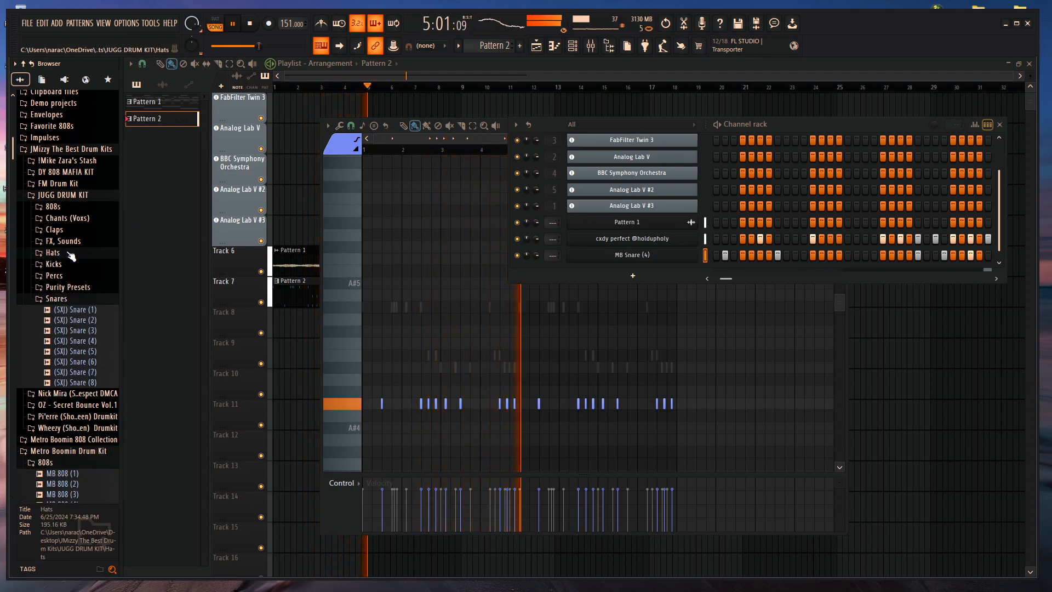
click(85, 298)
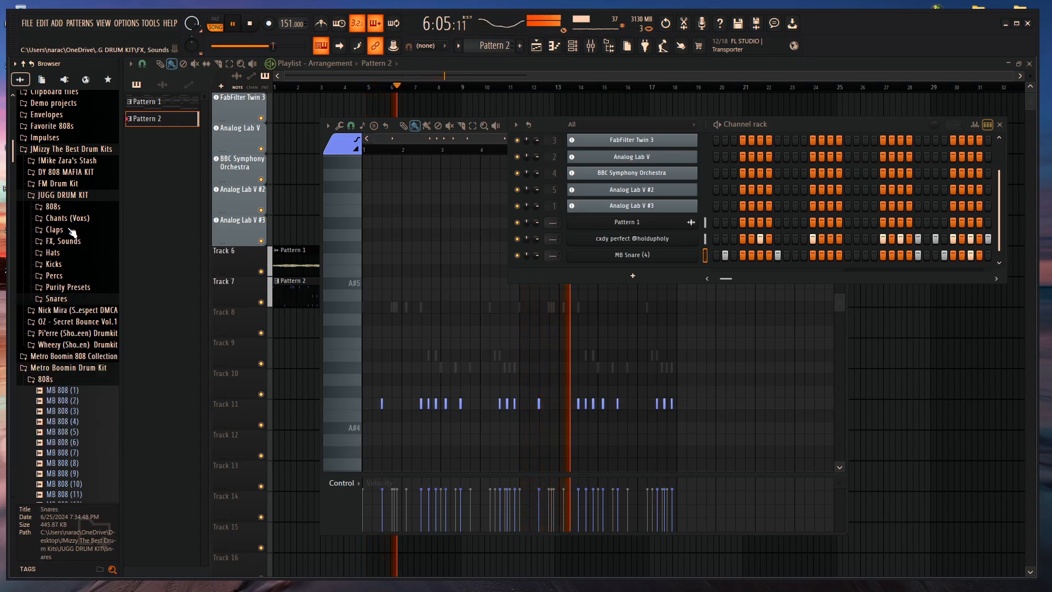
click(63, 254)
Step: Audition the JUGG DRUM KIT hat samples and add (SXJ) Hats (2) as a new channel below MB Snare (4)
click(74, 274)
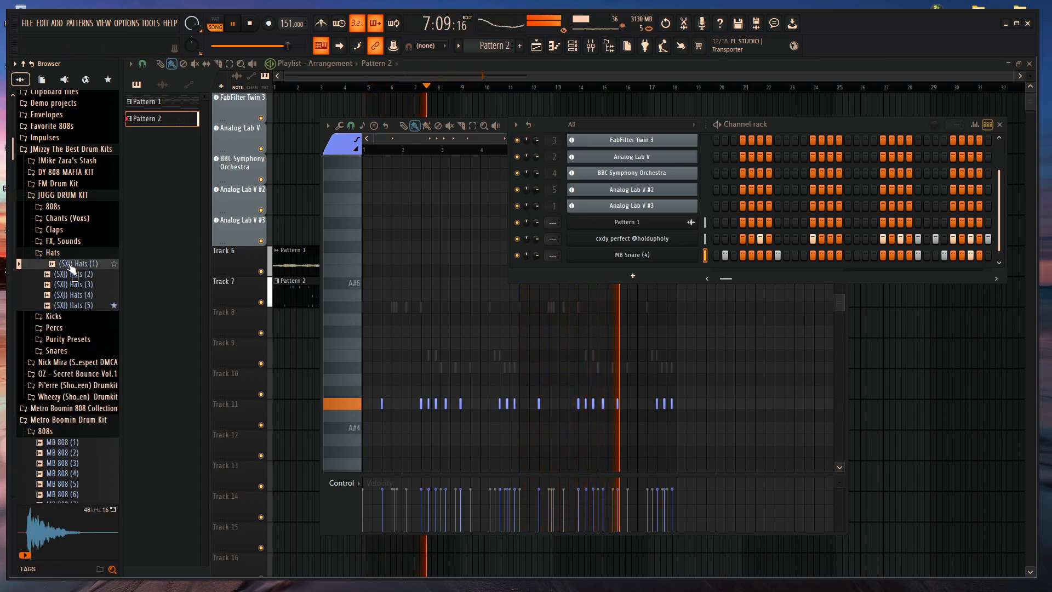
click(77, 284)
click(83, 275)
click(85, 285)
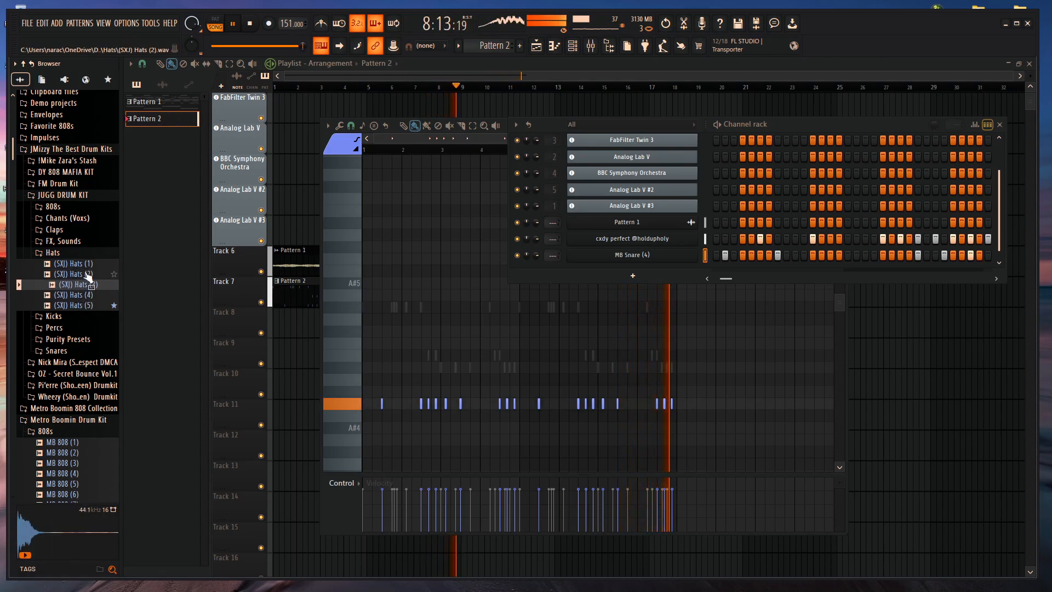
drag(86, 275, 643, 267)
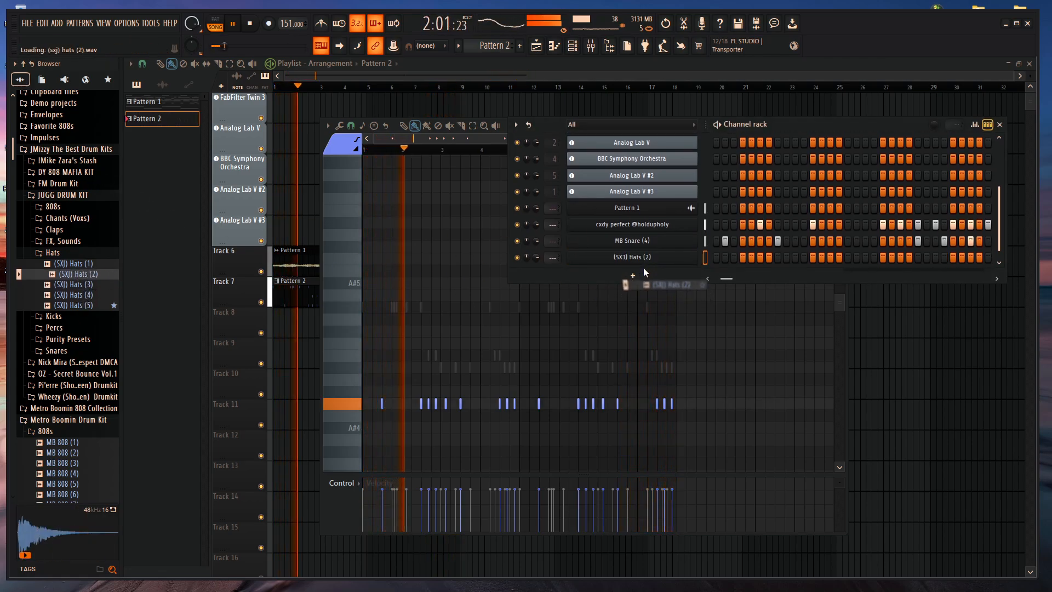
Step: Try filling (SXJ) Hats (2) with a hit every 4 steps, settling on a hit every 2 steps
right_click(695, 256)
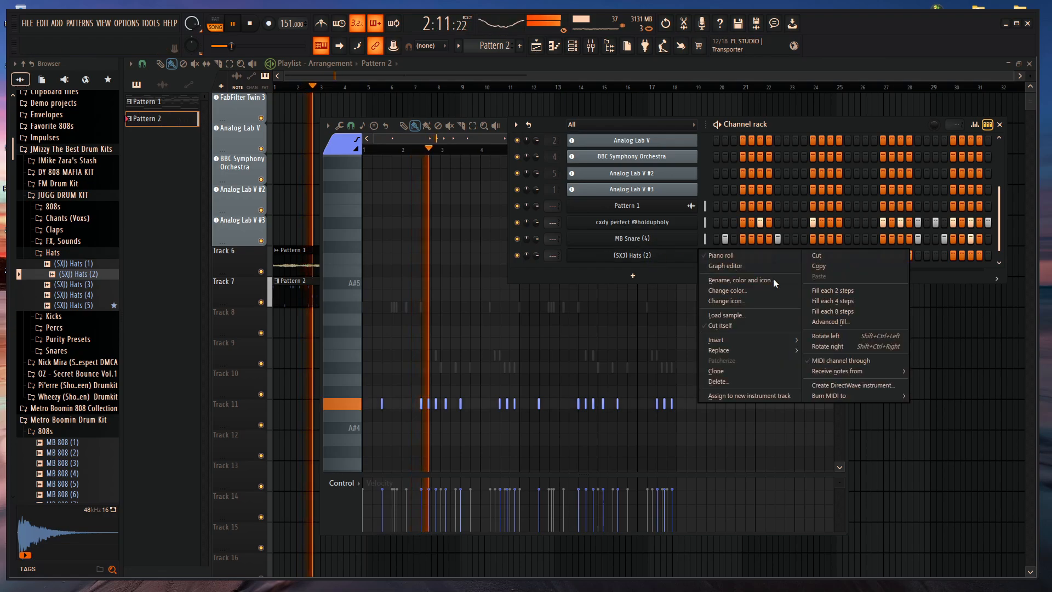
click(873, 300)
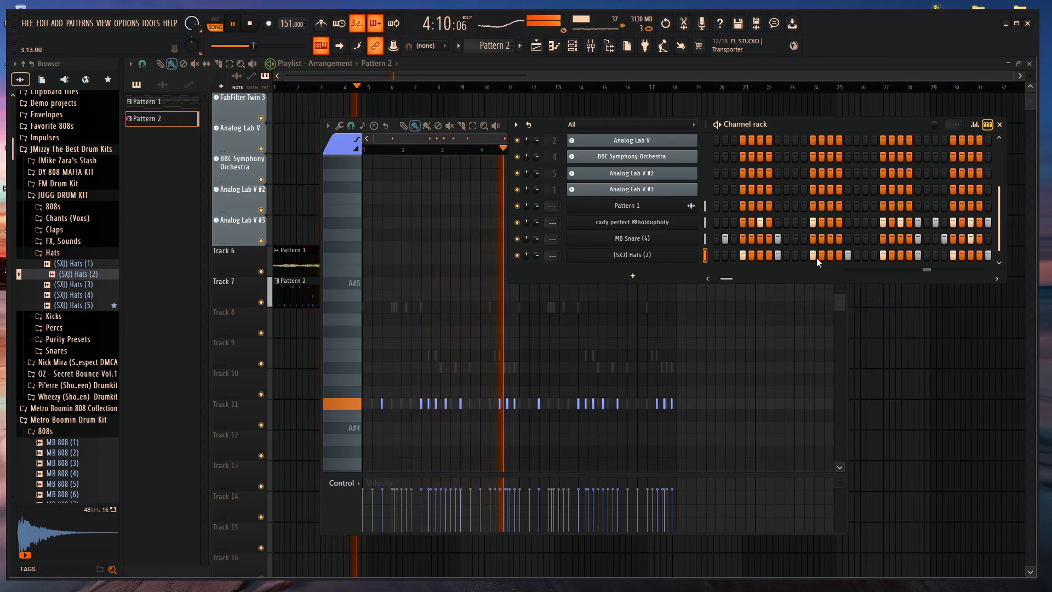
right_click(691, 256)
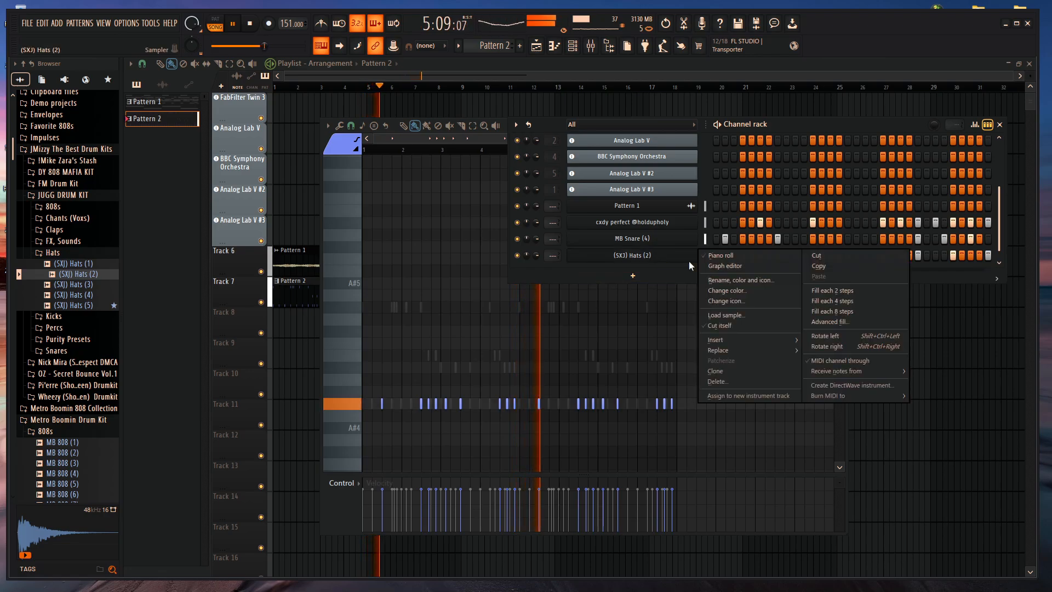
click(867, 290)
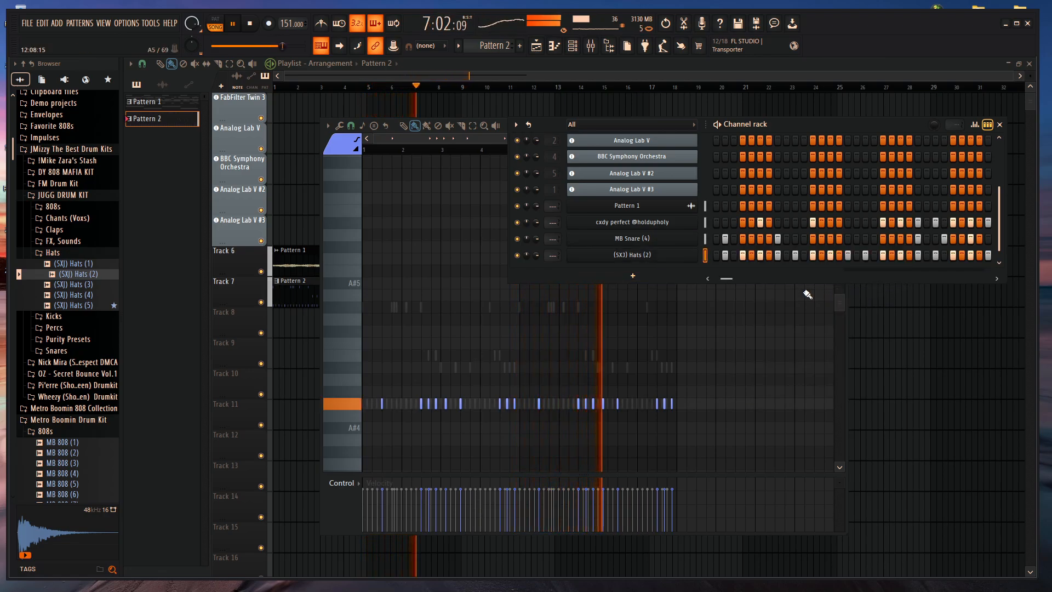
Step: Set the (SXJ) Hats (2) channel volume to 51% and collapse the JUGG DRUM KIT Hats folder
right_click(644, 258)
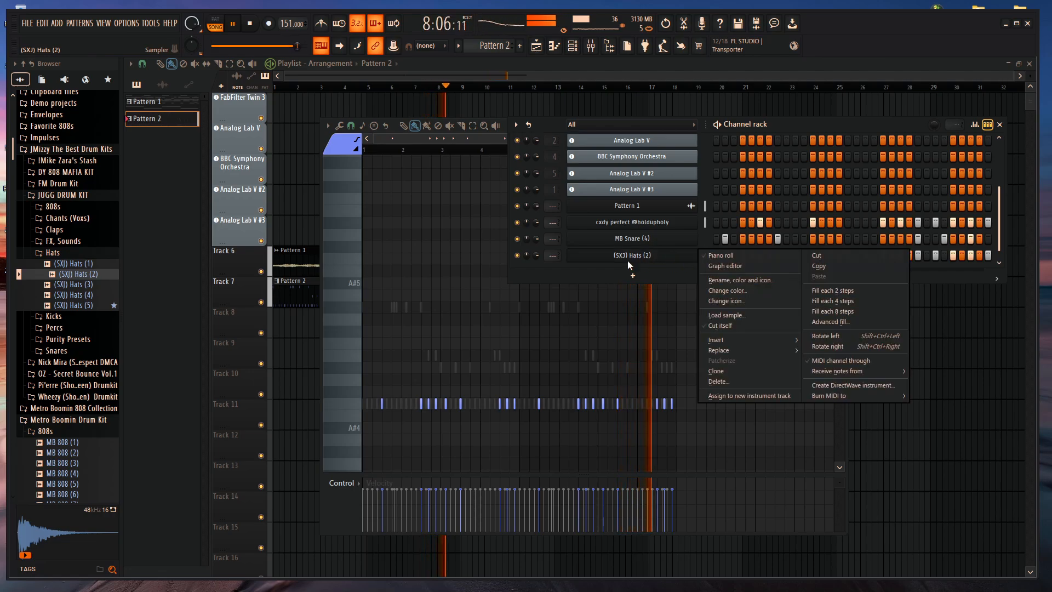
click(536, 253)
drag(537, 256, 536, 249)
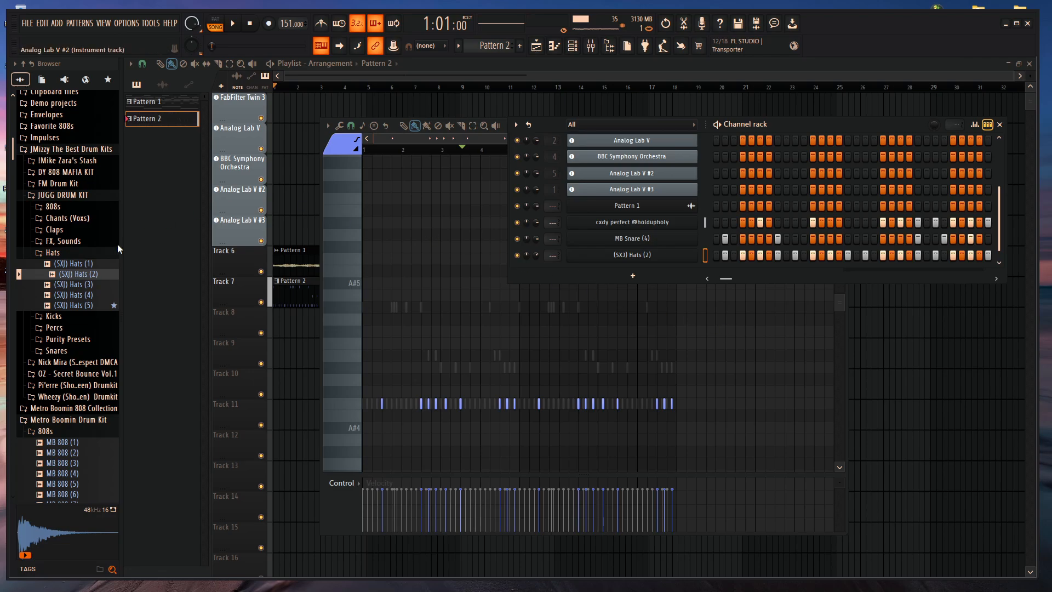
click(55, 253)
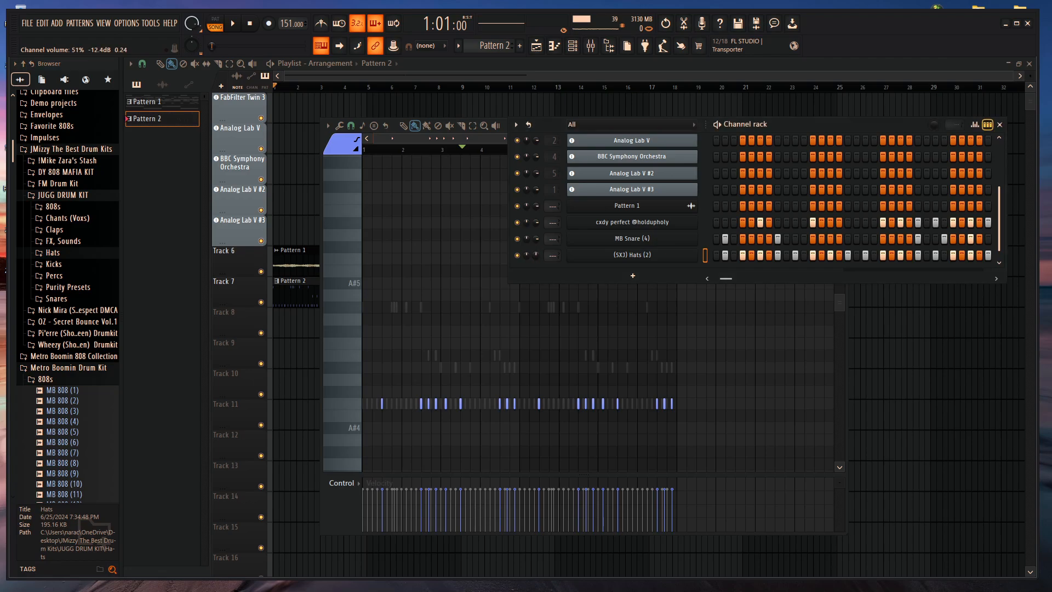
key(space)
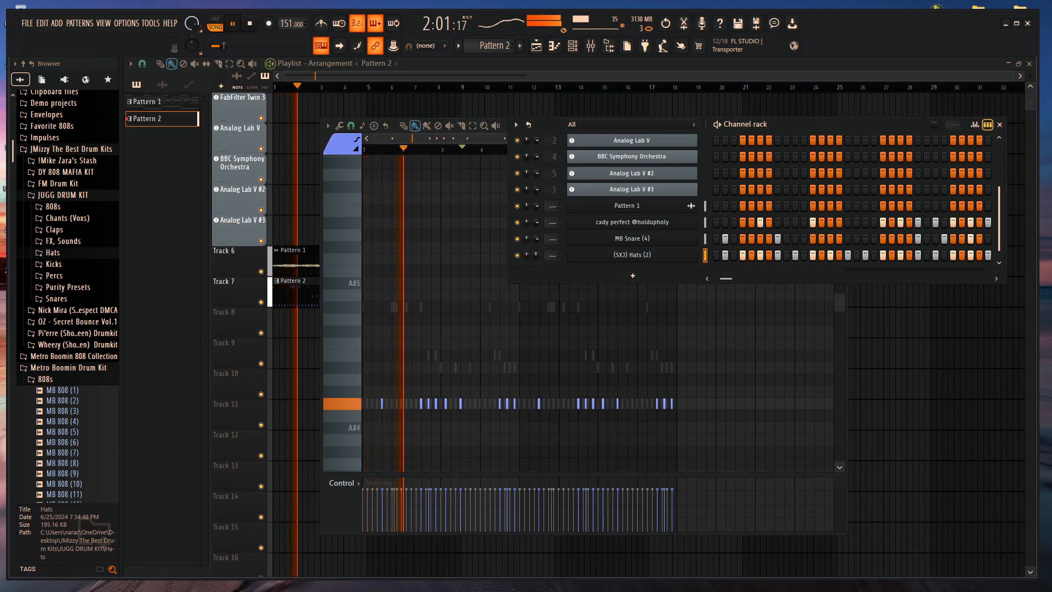
key(space)
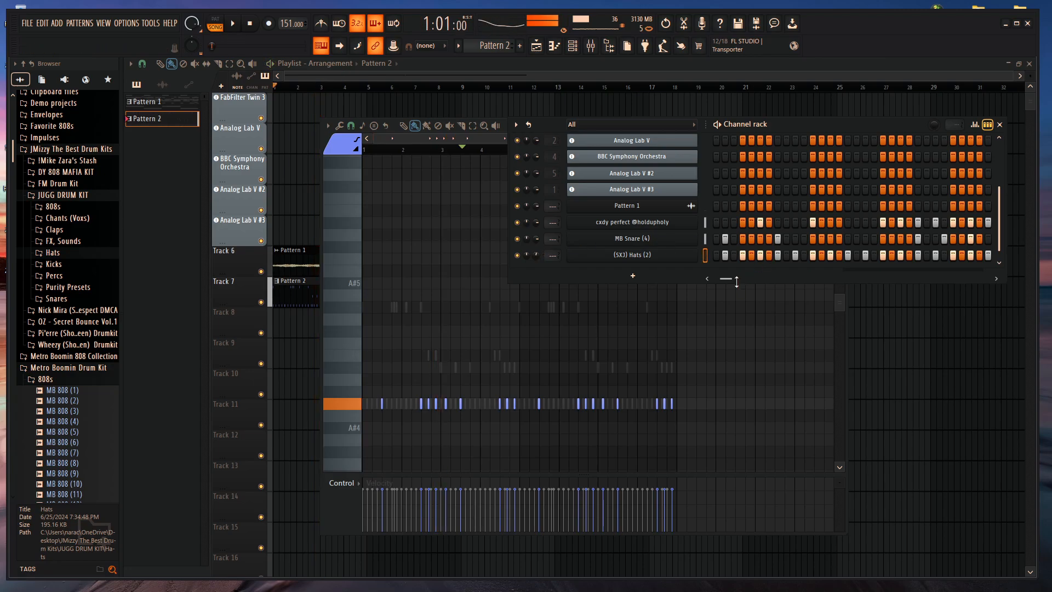
Step: Filter the channel rack to the Unsorted channels and return to Pattern 2
drag(734, 278, 702, 276)
key(KP_Subtract)
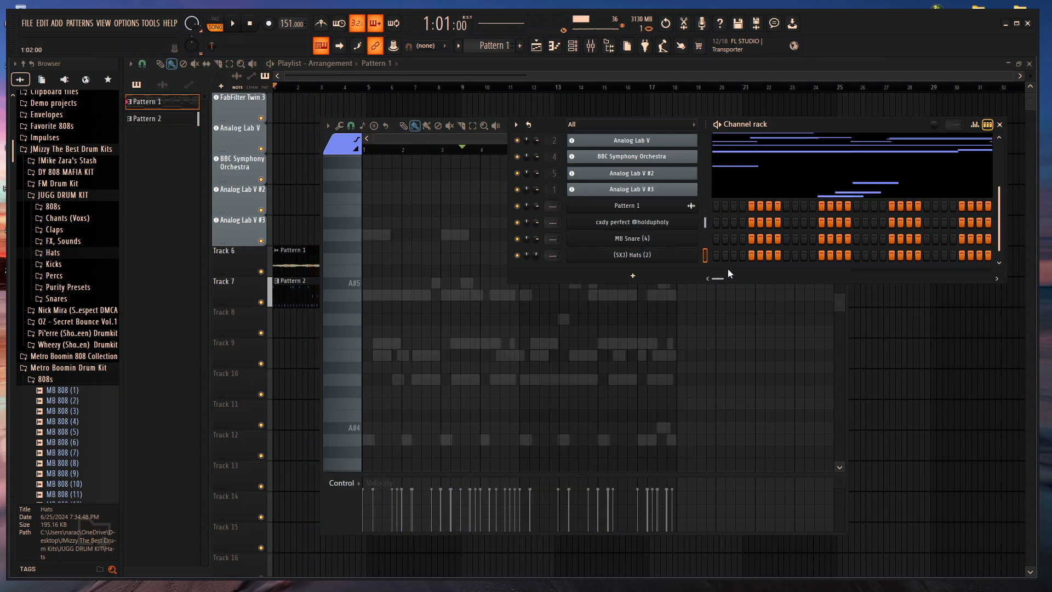
scroll(636, 126, down, 1)
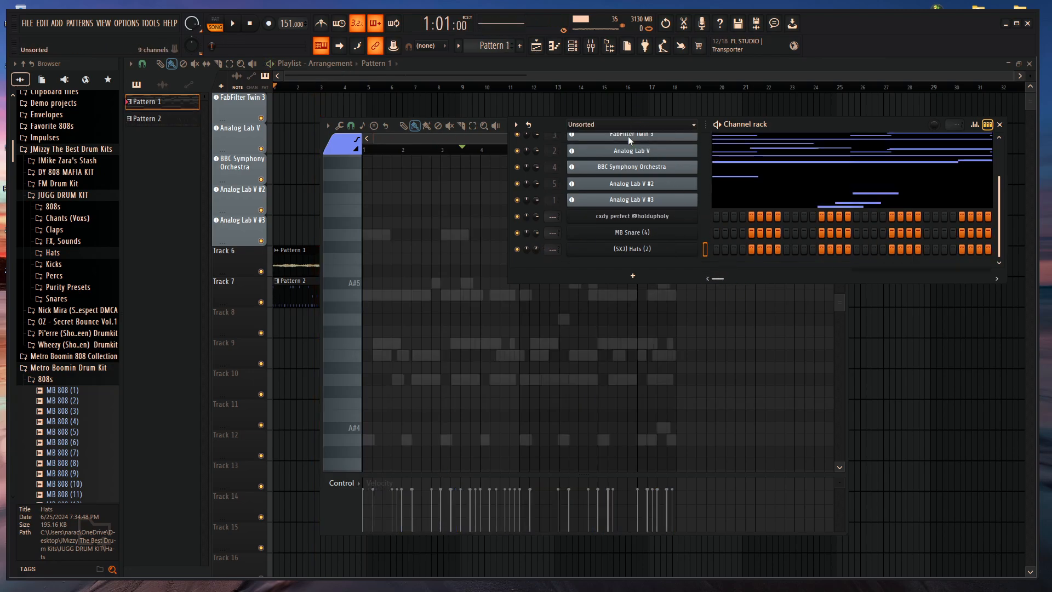
click(133, 124)
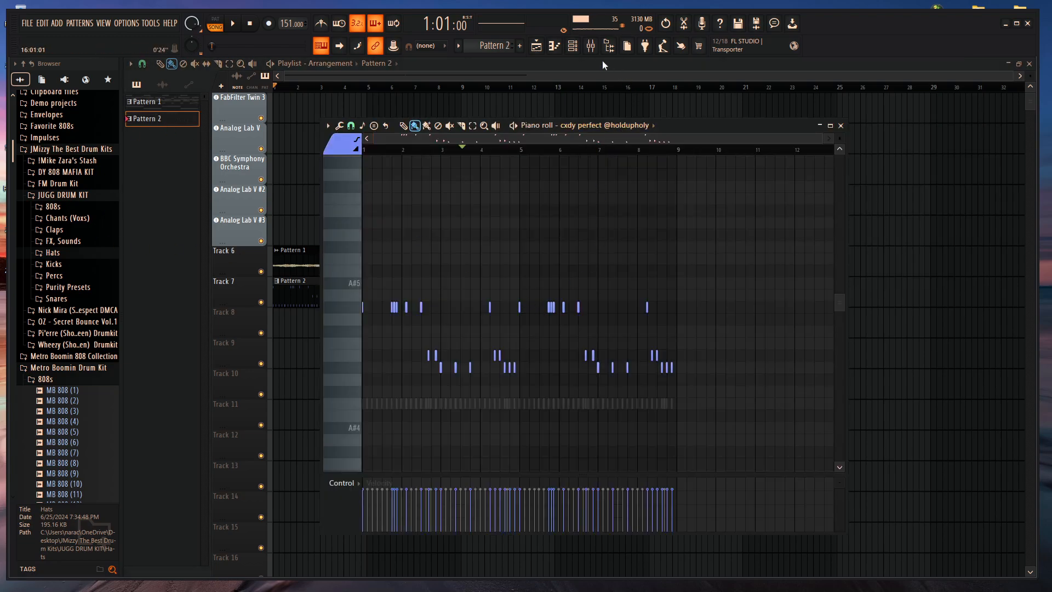
Step: Fill every one of the first 32 steps of (SXJ) Hats (2) in the channel rack and play the pattern
click(573, 46)
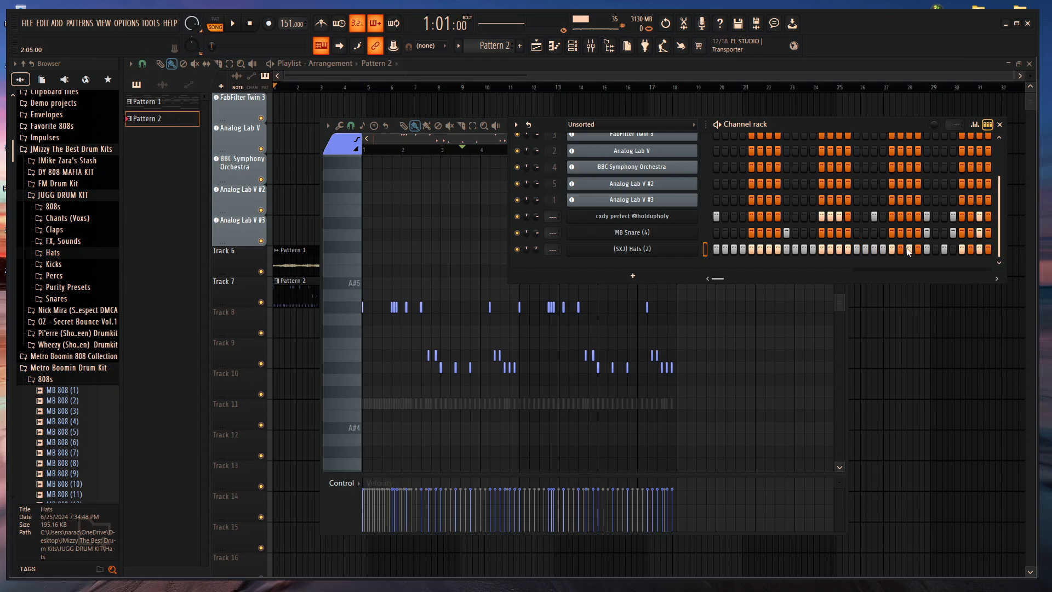
key(space)
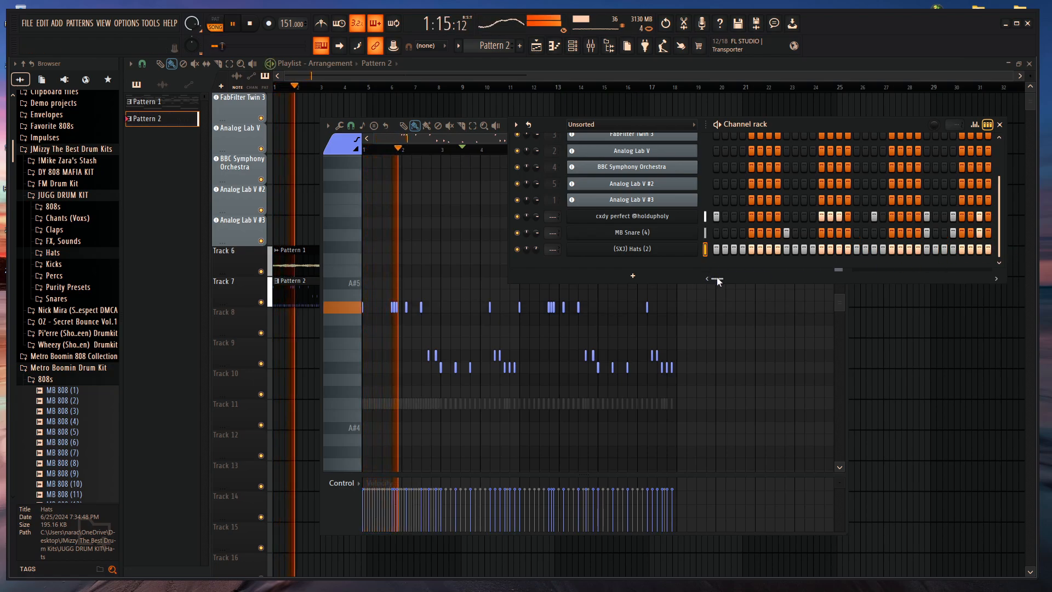
drag(723, 278, 726, 278)
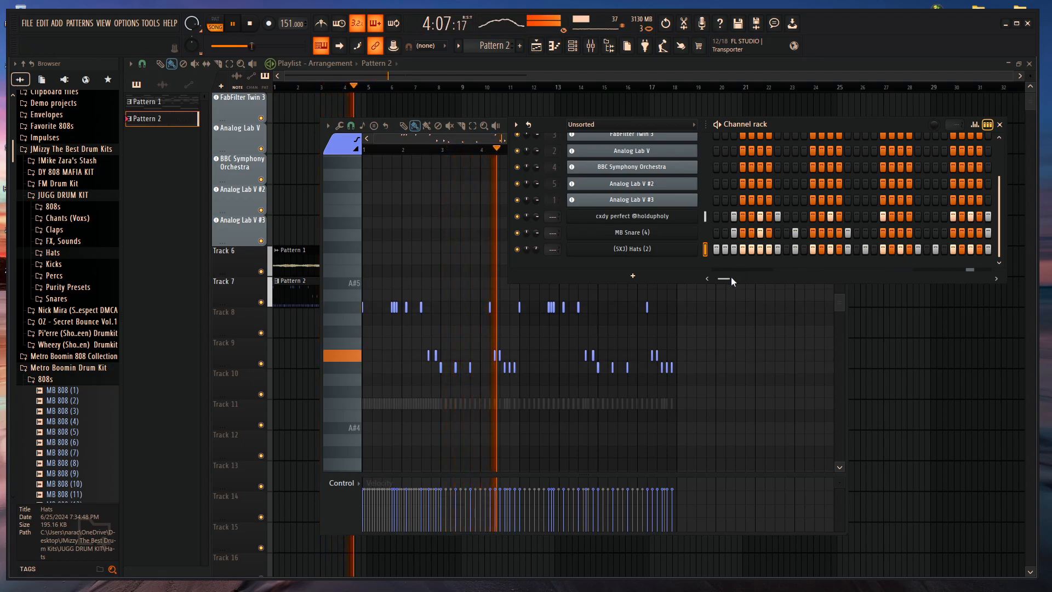
key(space)
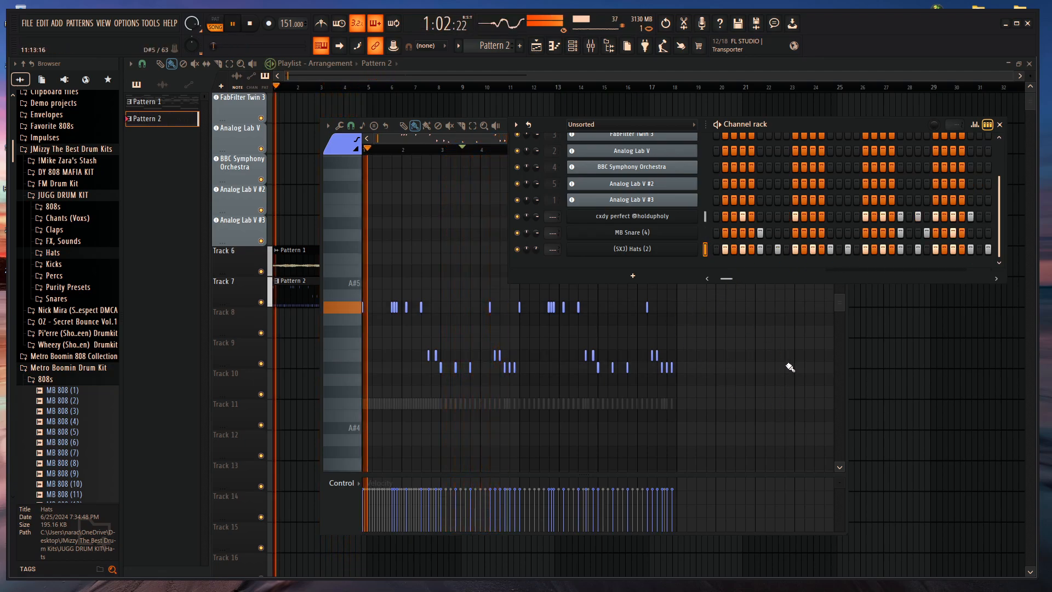
Step: Open the (SXJ) Hats (2) notes in the piano roll
click(640, 126)
click(640, 126)
click(636, 279)
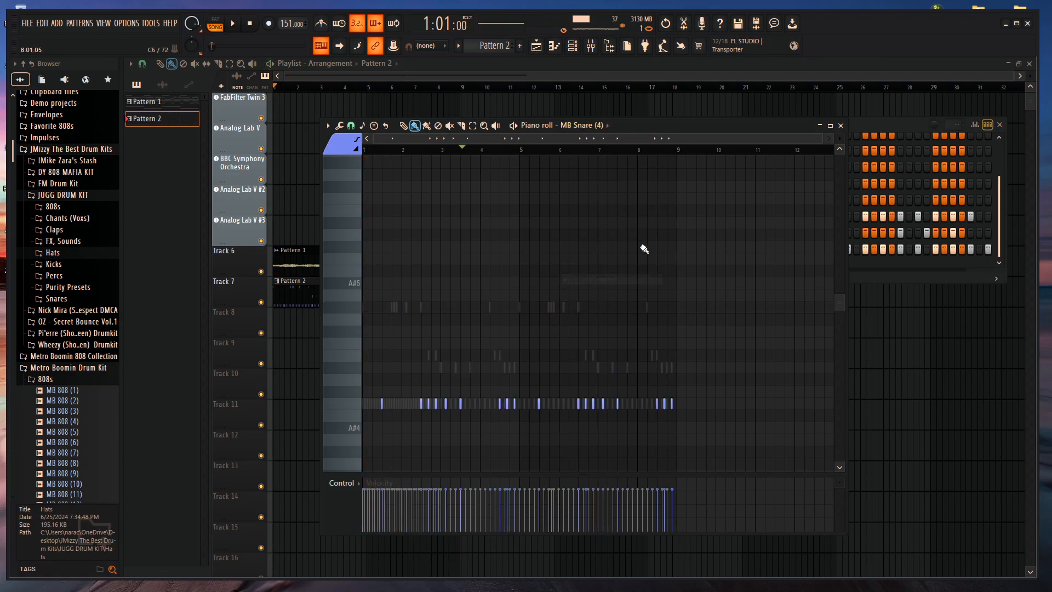
click(603, 125)
click(603, 290)
scroll(493, 406, up, 3)
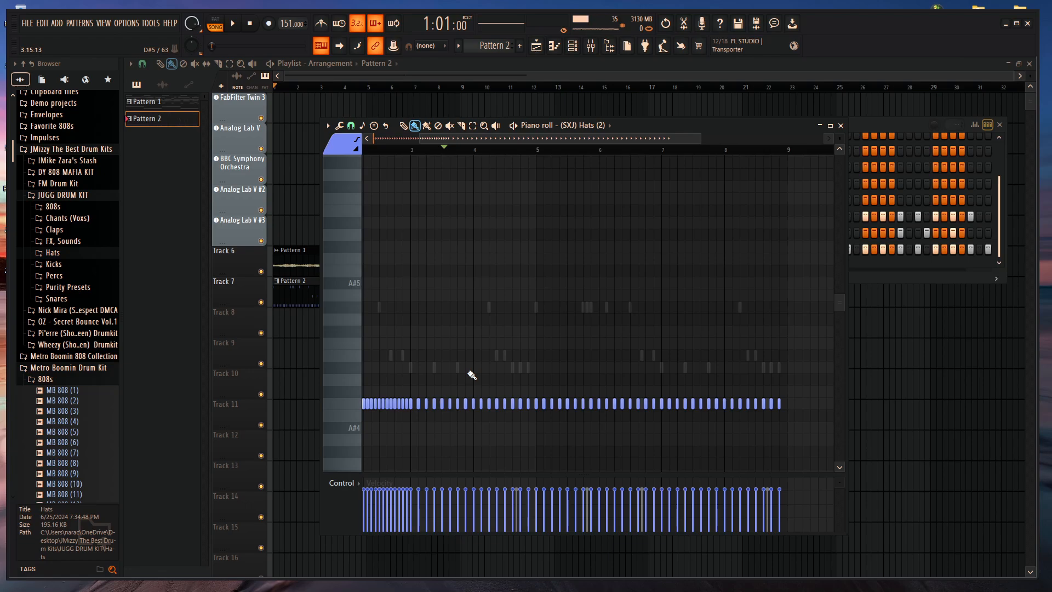
scroll(494, 362, up, 3)
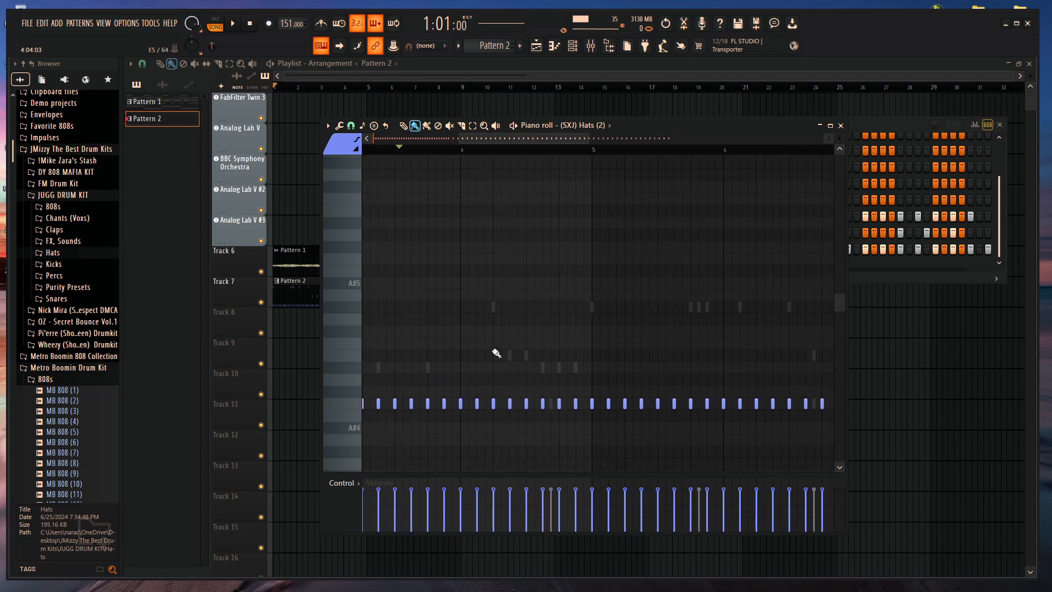
drag(518, 139, 471, 162)
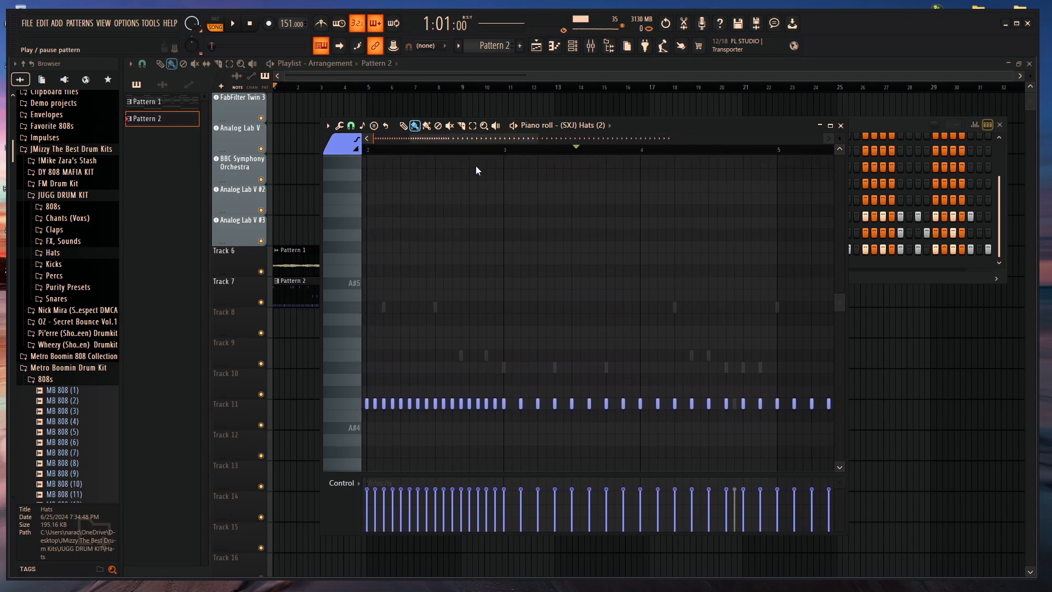
Step: Replace the hats from 4:09 up to bar 5 with one C5 note chopped into a fast roll, with velocities ramping down
scroll(526, 308, down, 5)
key(space)
scroll(513, 428, up, 2)
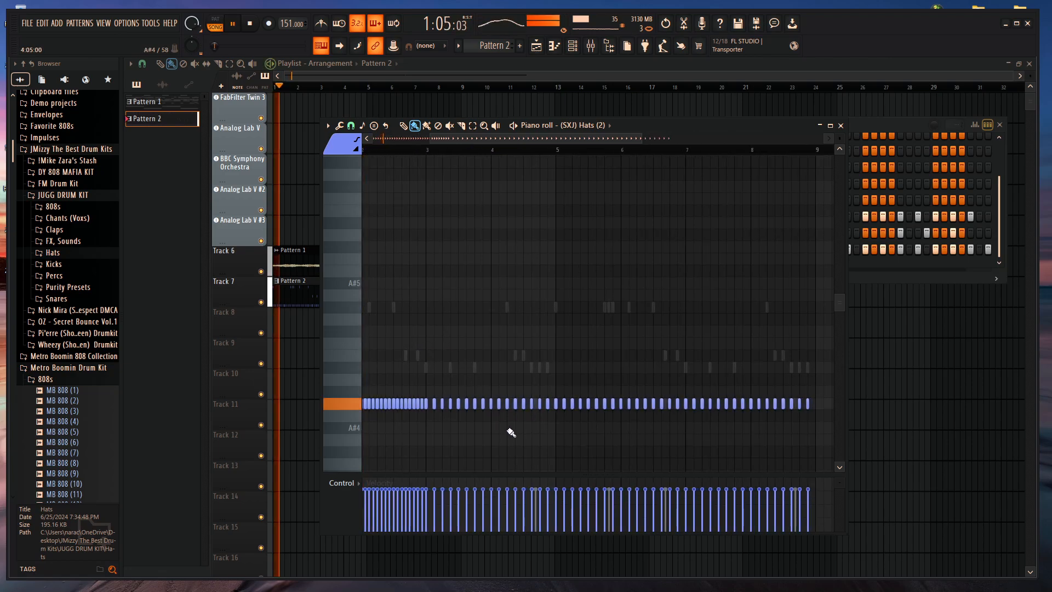
scroll(525, 417, up, 2)
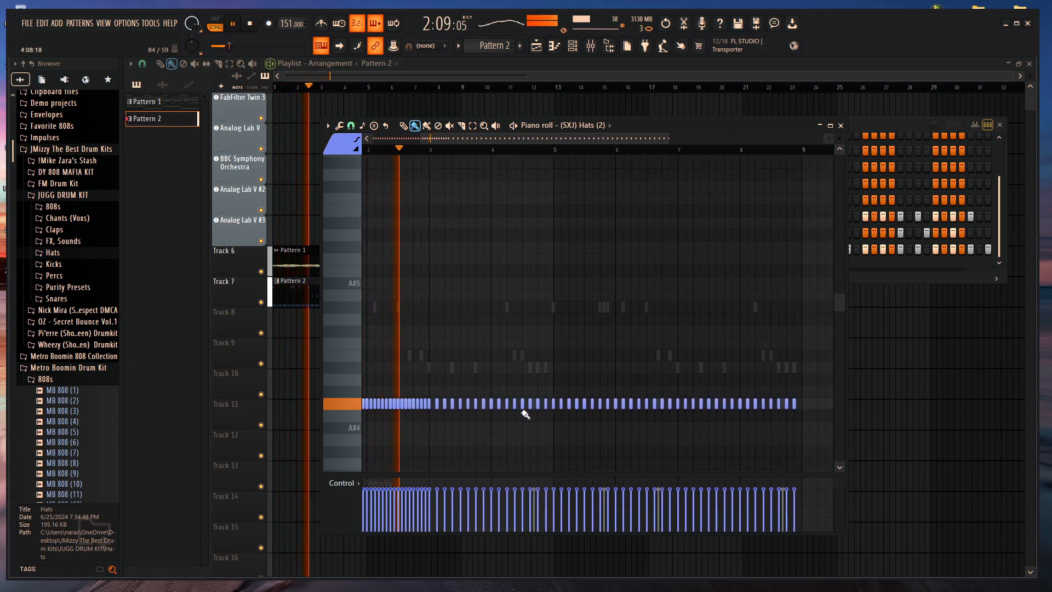
scroll(526, 445, up, 2)
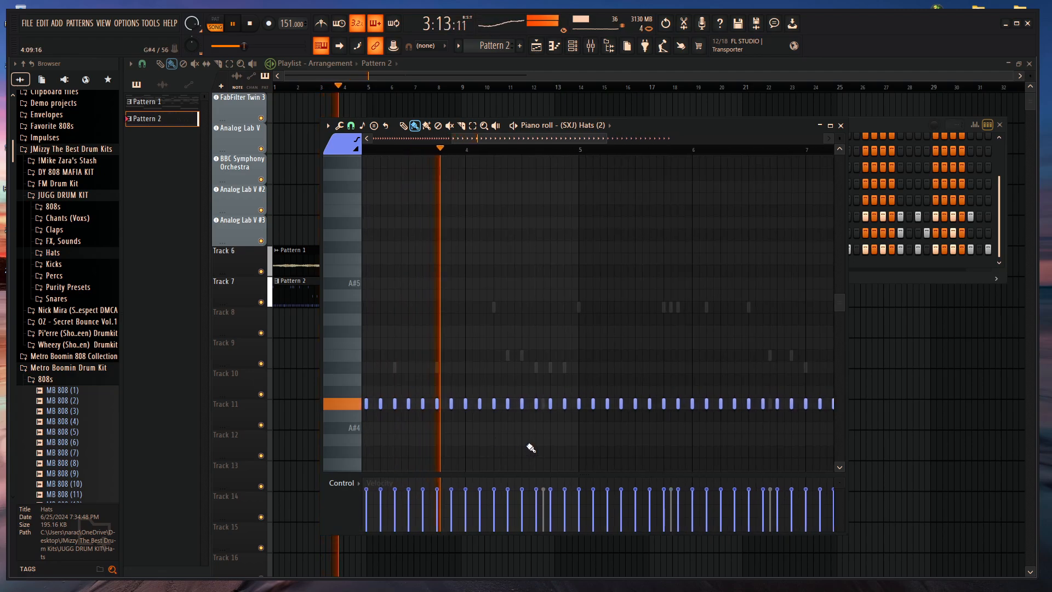
key(space)
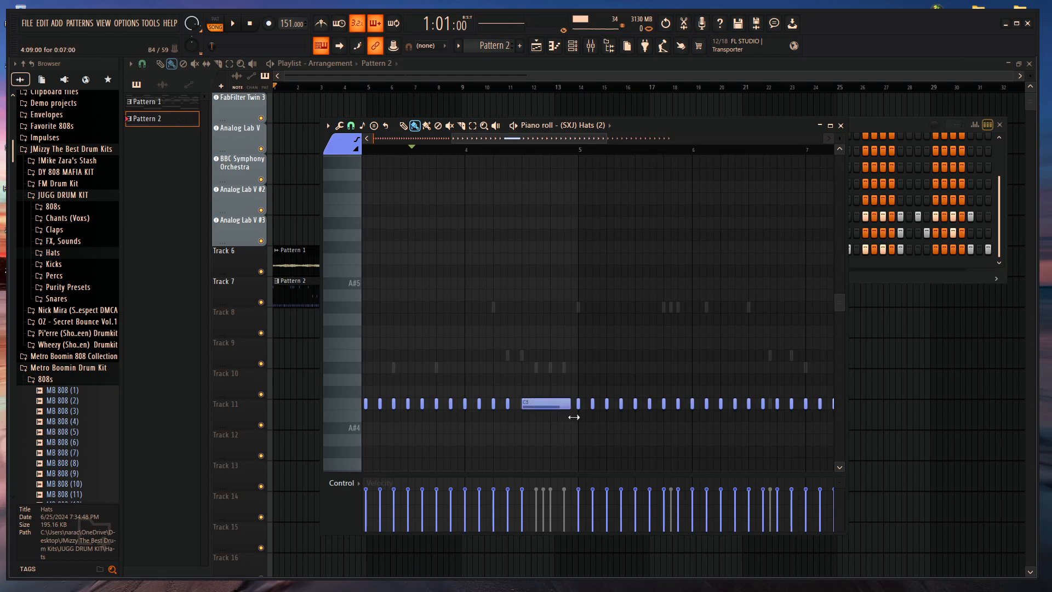
drag(581, 418, 582, 419)
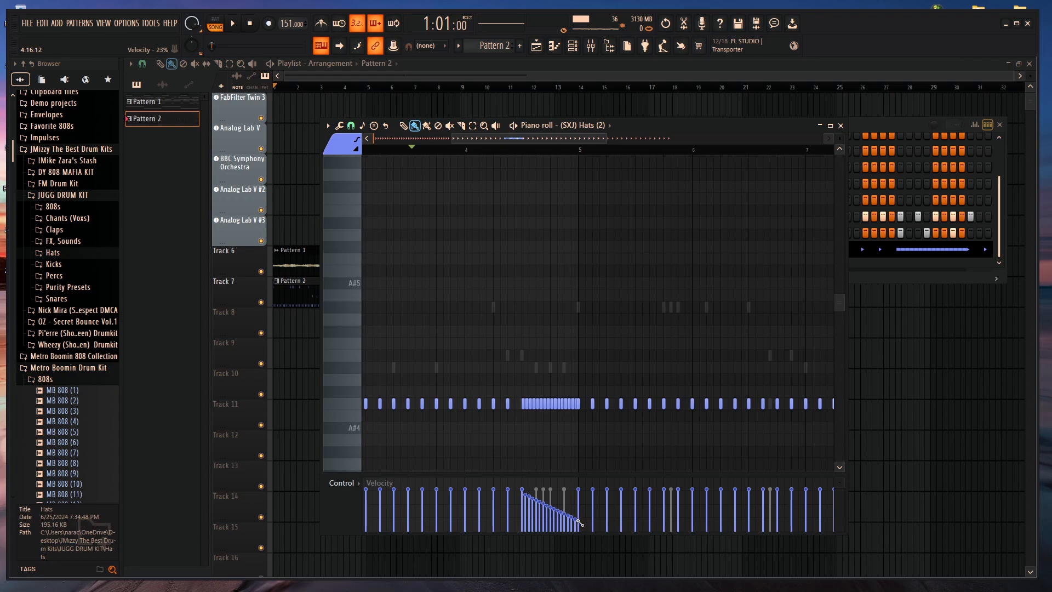
Step: Play the pattern to check the new hat roll, starting playback from the beginning and from bar 4
key(space)
scroll(521, 399, down, 4)
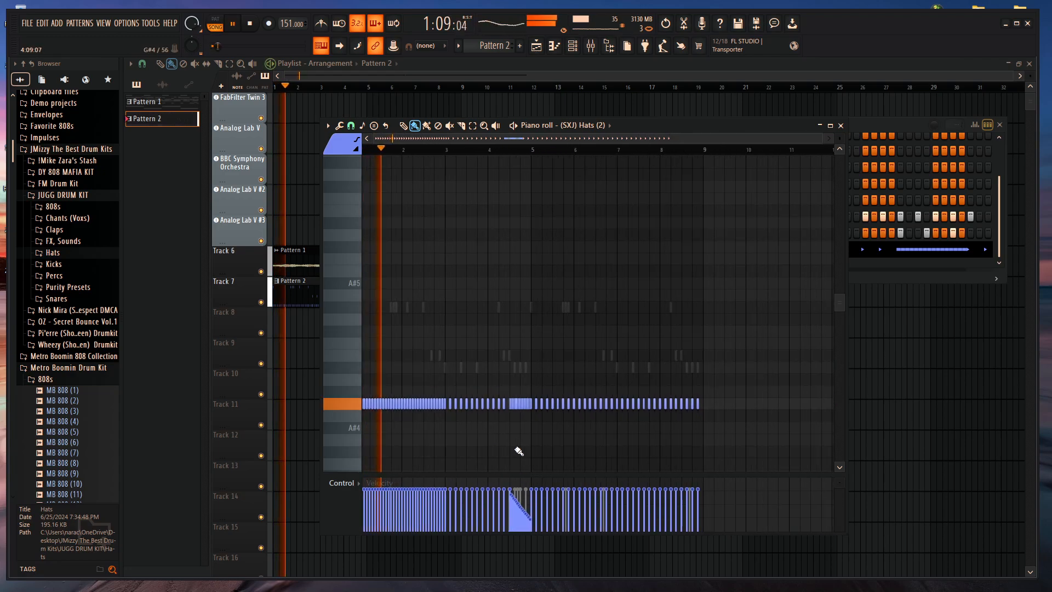
scroll(676, 418, down, 1)
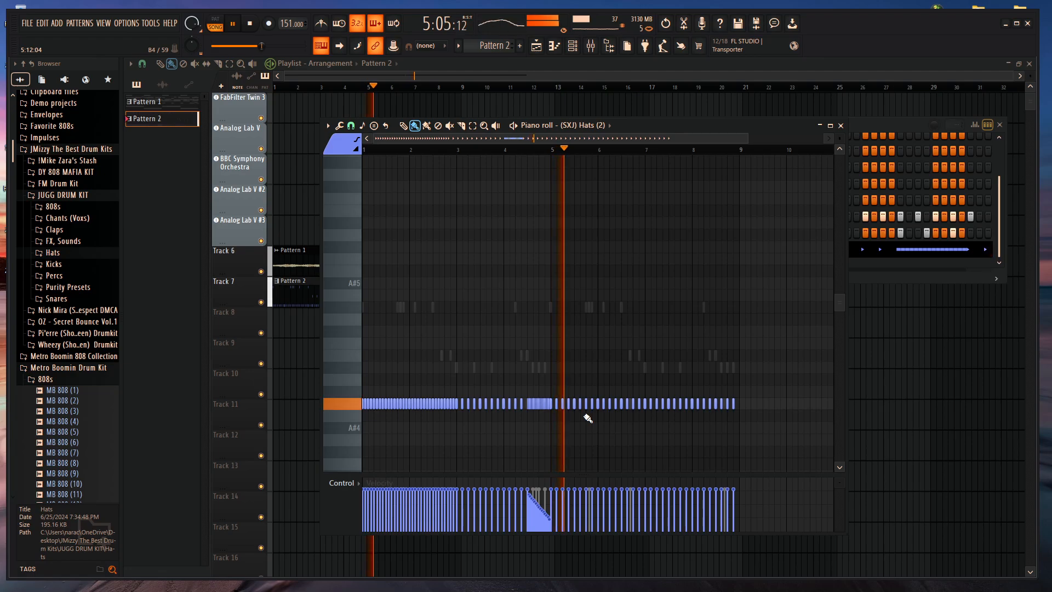
key(space)
scroll(593, 416, up, 2)
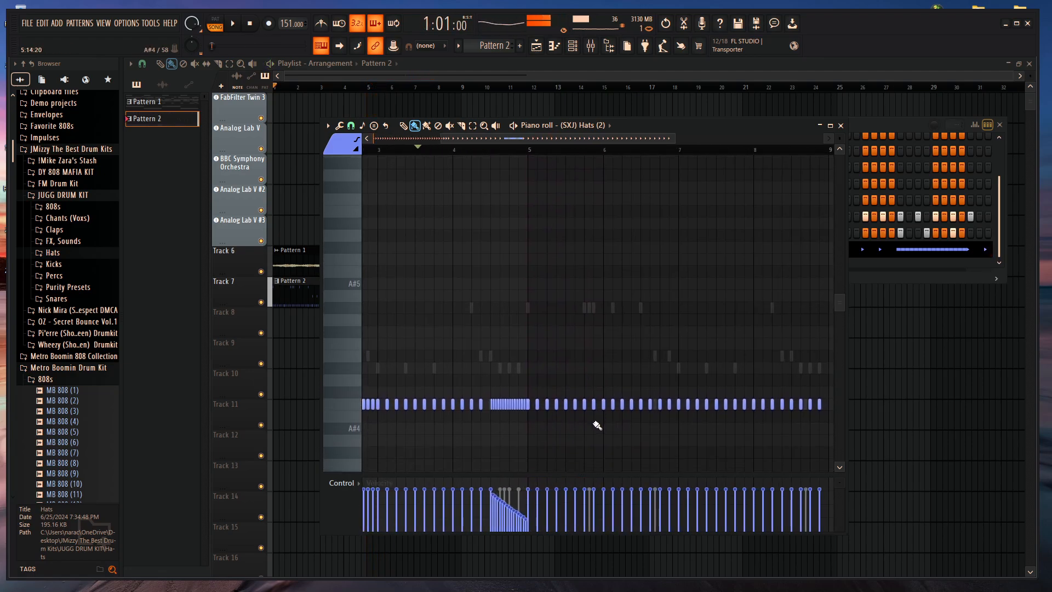
key(space)
key(space)
click(460, 147)
key(space)
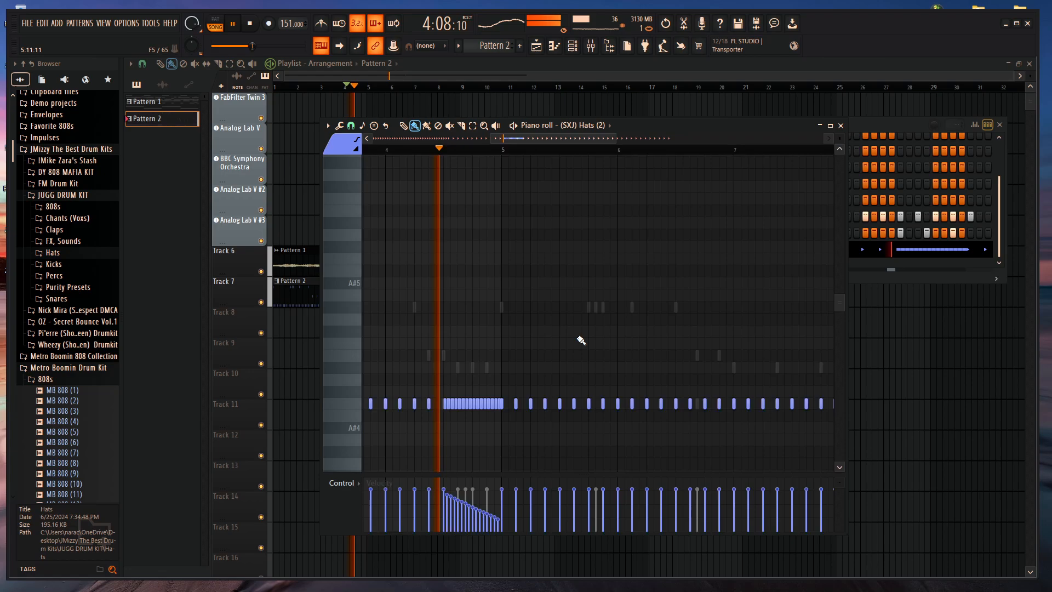
Step: Clear the C5 hats from 5:11 to 5:15 and copy the bar 4 roll with its velocity ramp to 5:11
key(space)
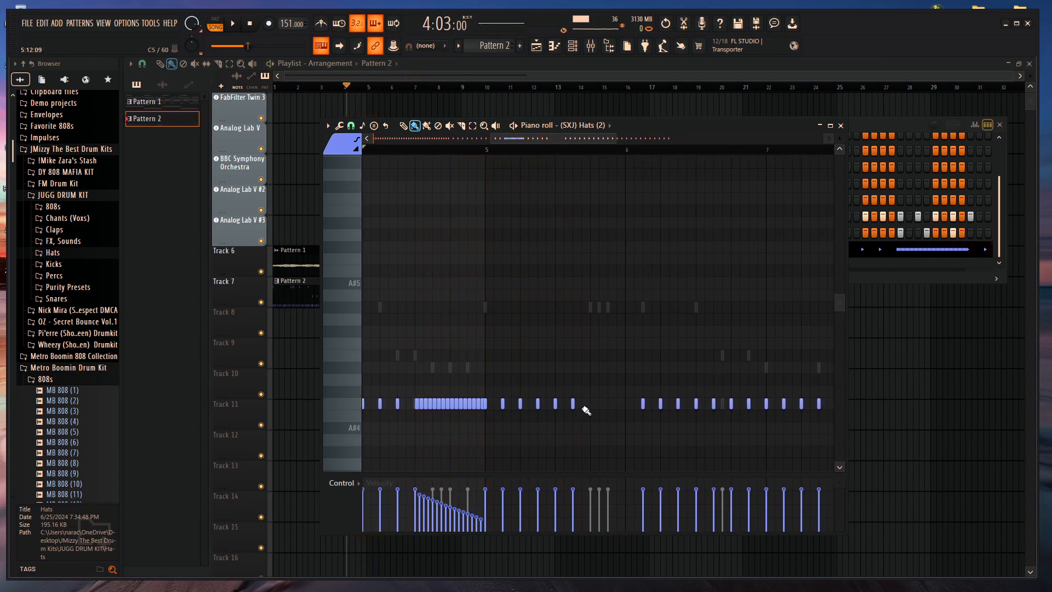
key(ctrl+z)
right_click(573, 405)
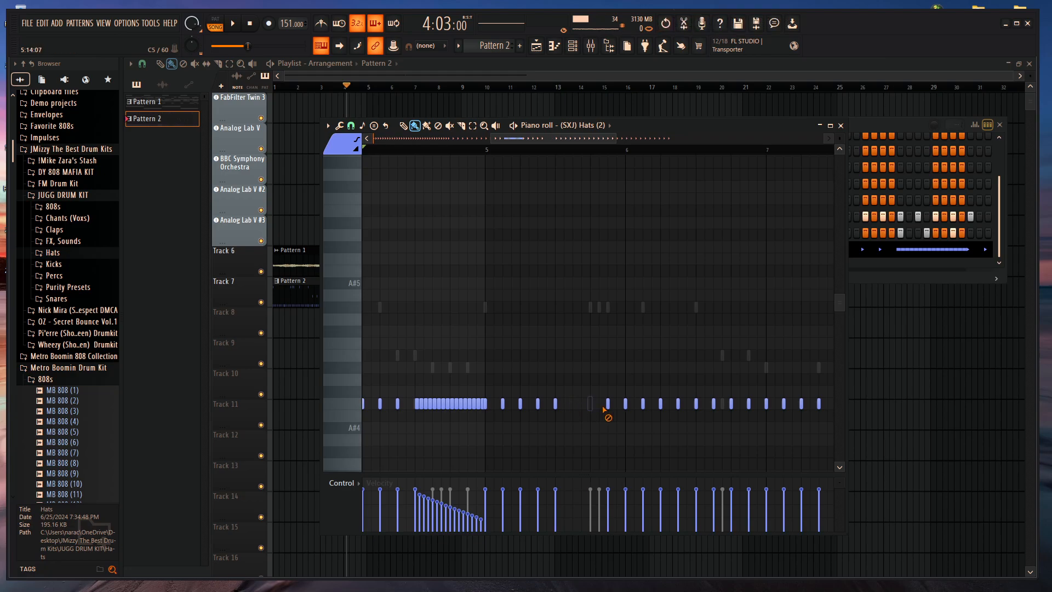
key(ctrl+z)
drag(414, 387, 483, 435)
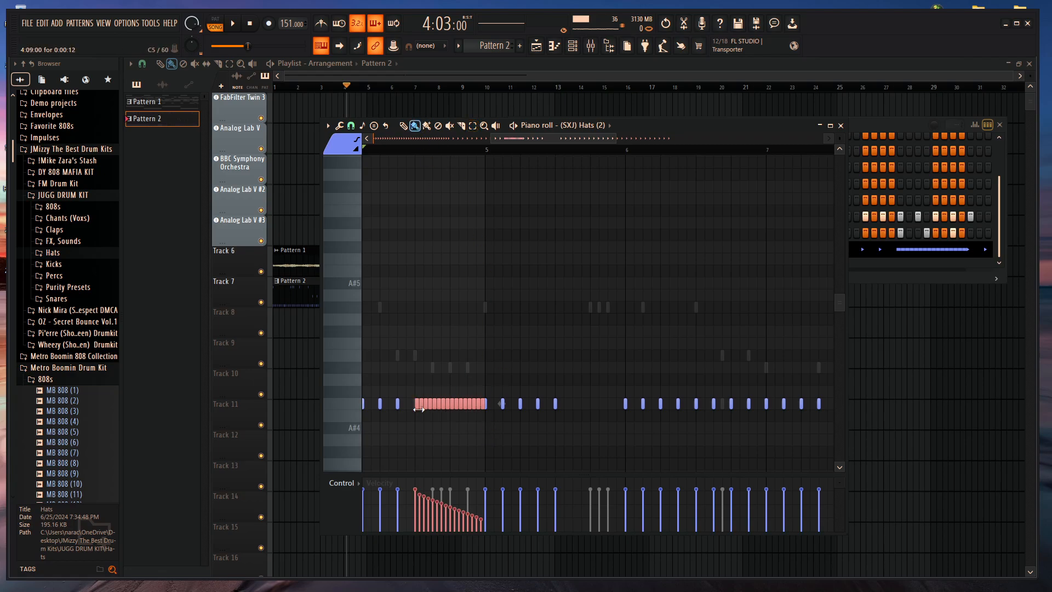
drag(420, 404, 583, 404)
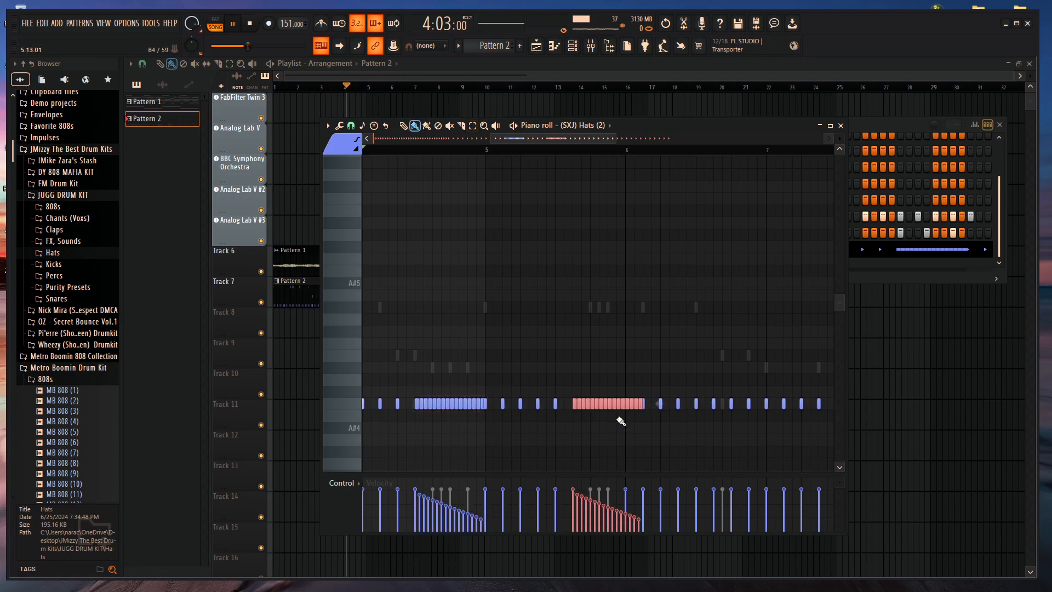
Step: Shift the copied hat roll half a step earlier to 5:10:12 and play it back from bar 4
key(space)
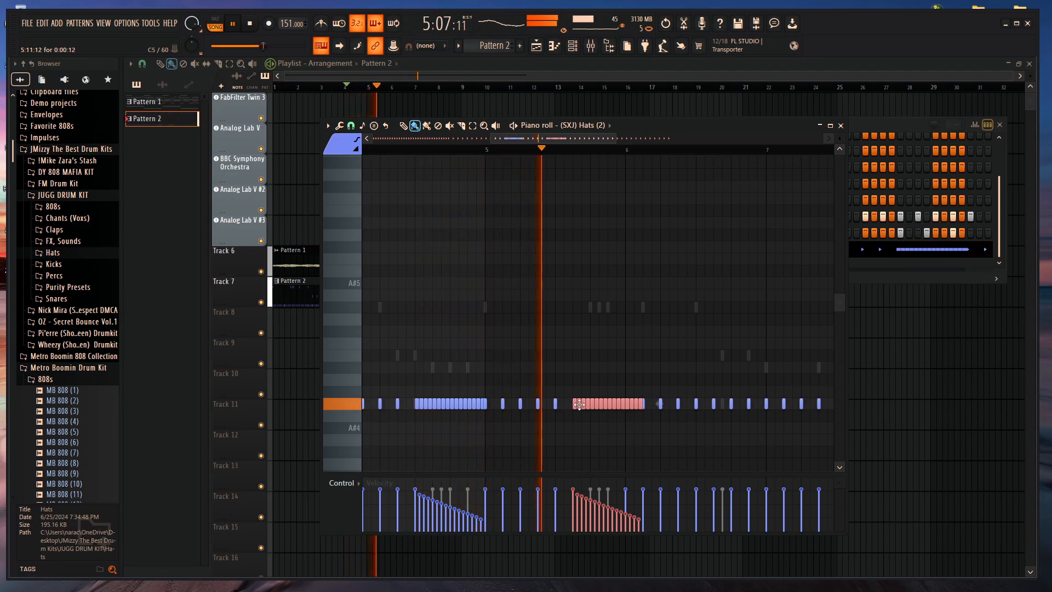
mouse_move(580, 404)
mouse_down()
mouse_move(572, 427)
mouse_move(572, 403)
mouse_up()
key(space)
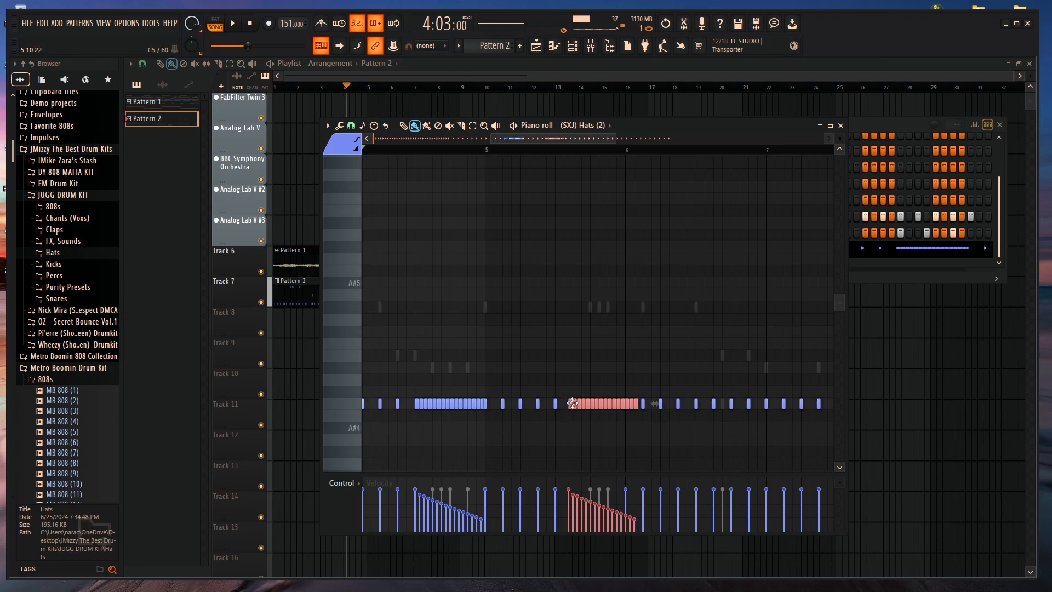
key(space)
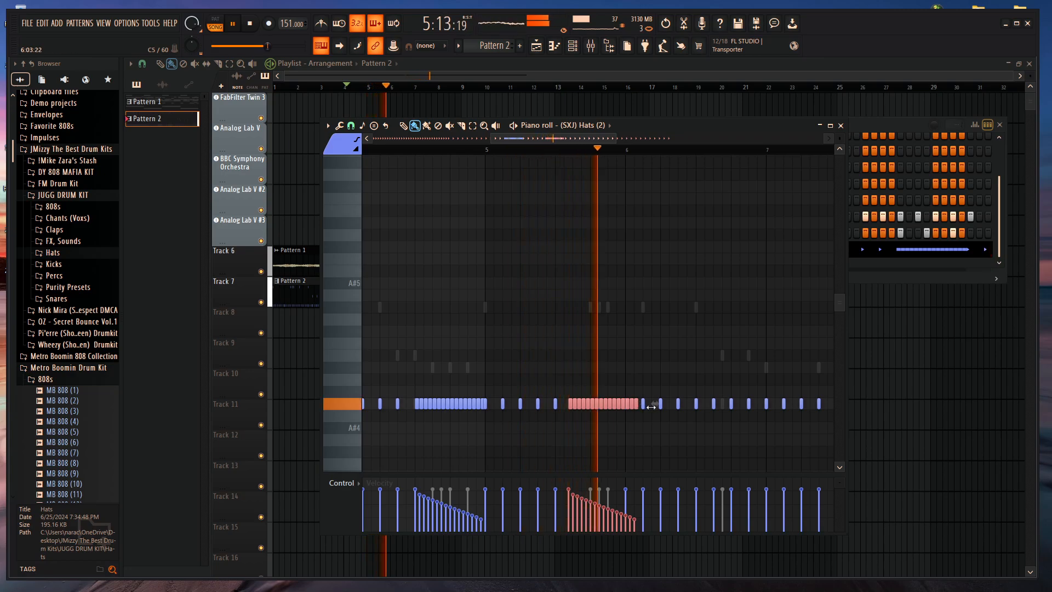
key(space)
Step: Move the copied roll one semitone down to B4, starting at 5:10, and restore the C5 hats at 5:13 and 5:15
scroll(675, 423, down, 3)
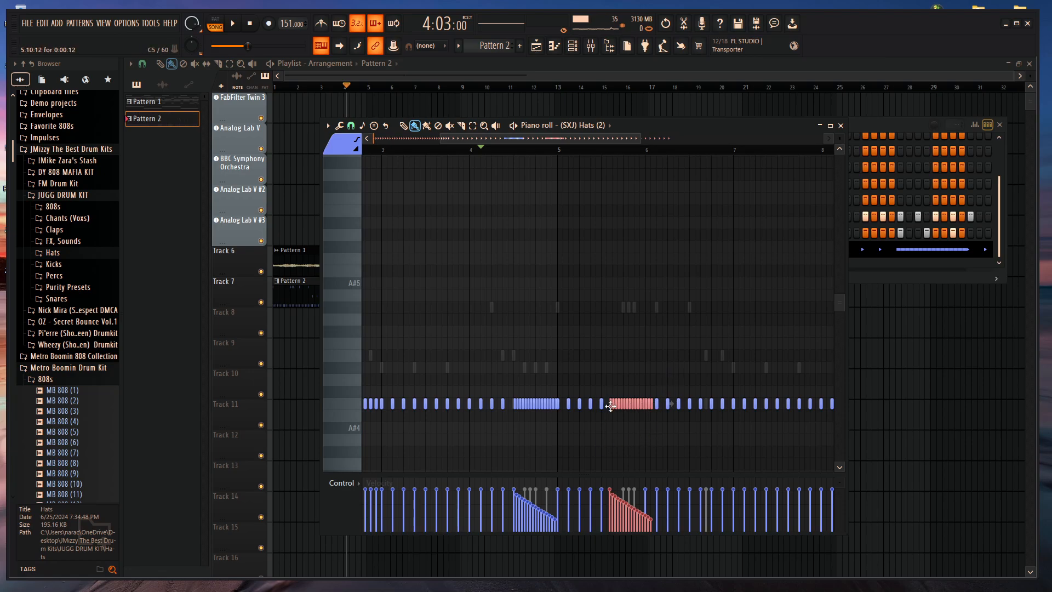
drag(609, 419, 609, 430)
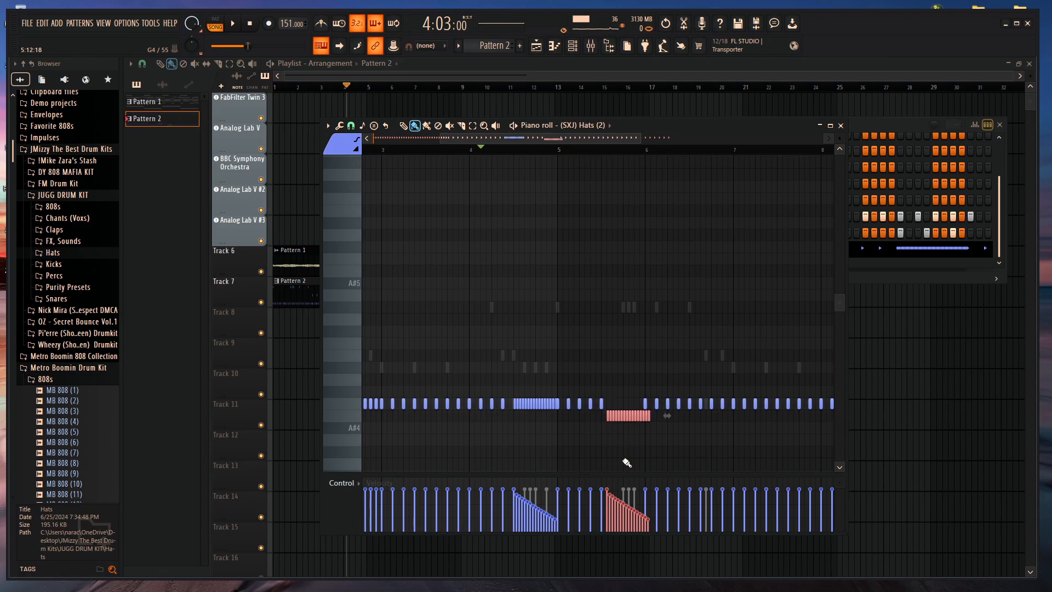
scroll(661, 410, up, 2)
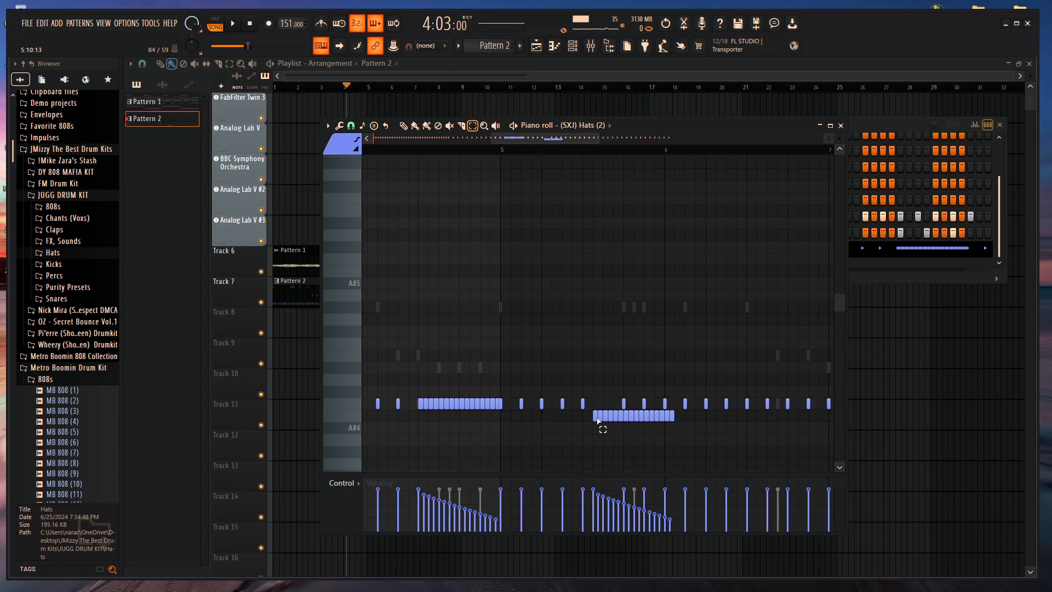
Step: Move the whole copied hat roll at 5:10, including its last note, up one semitone to C5 and check it in playback
drag(649, 421, 606, 402)
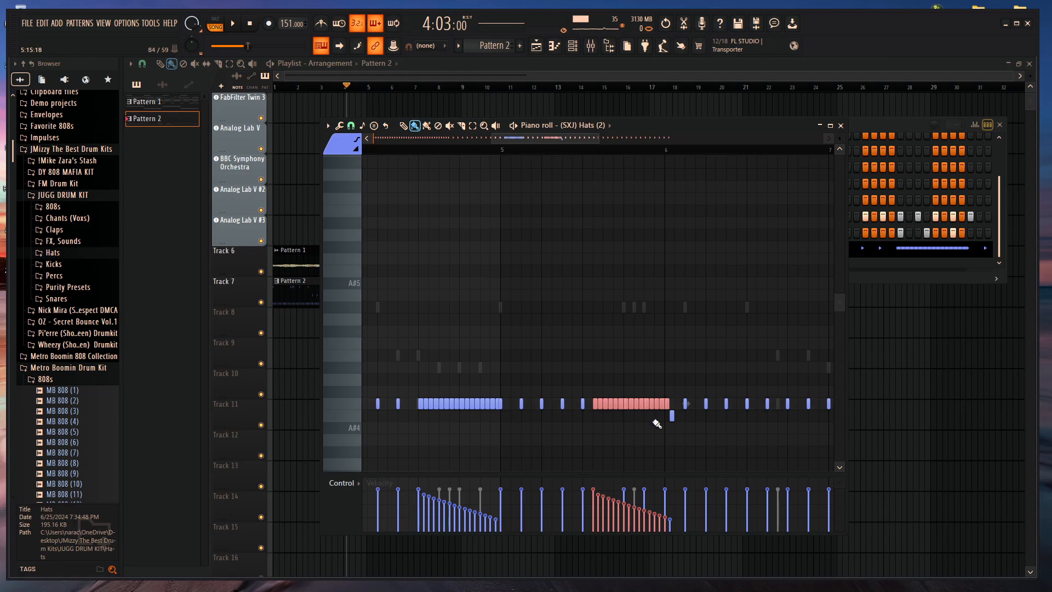
key(space)
drag(672, 415, 674, 410)
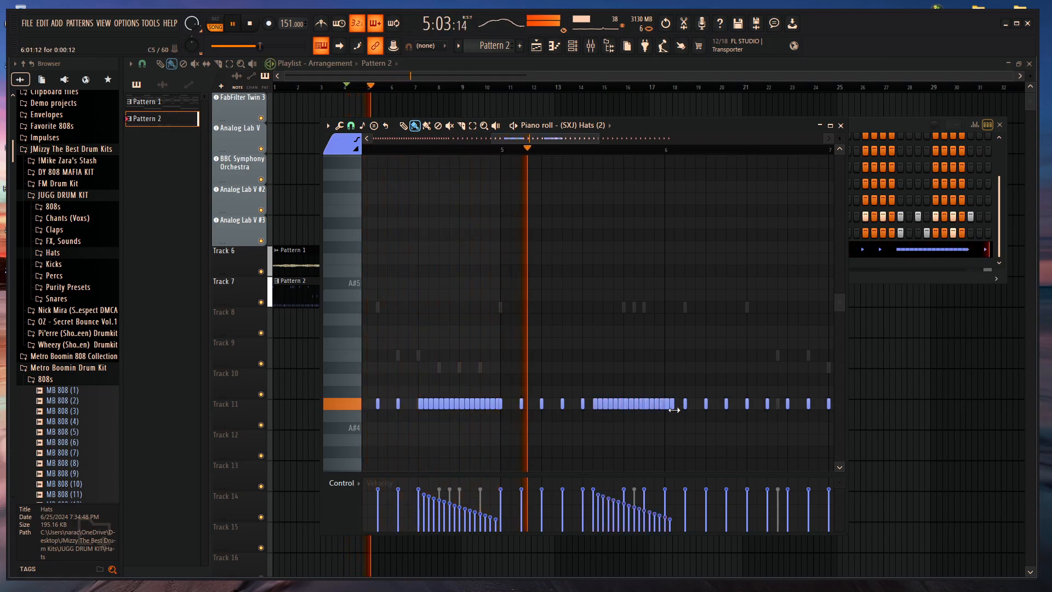
scroll(667, 426, down, 1)
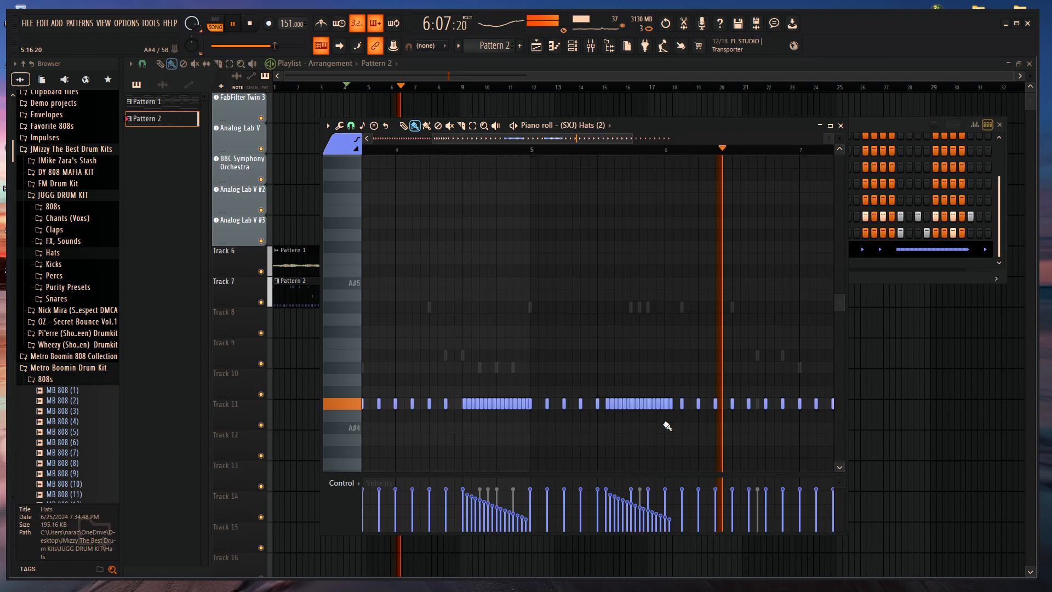
key(space)
Step: Copy the bar 4 hat roll with its velocity ramp to 6:11 in place of the plain C5 hats
scroll(668, 425, down, 2)
scroll(672, 413, up, 1)
scroll(676, 412, down, 3)
scroll(668, 400, right, 1)
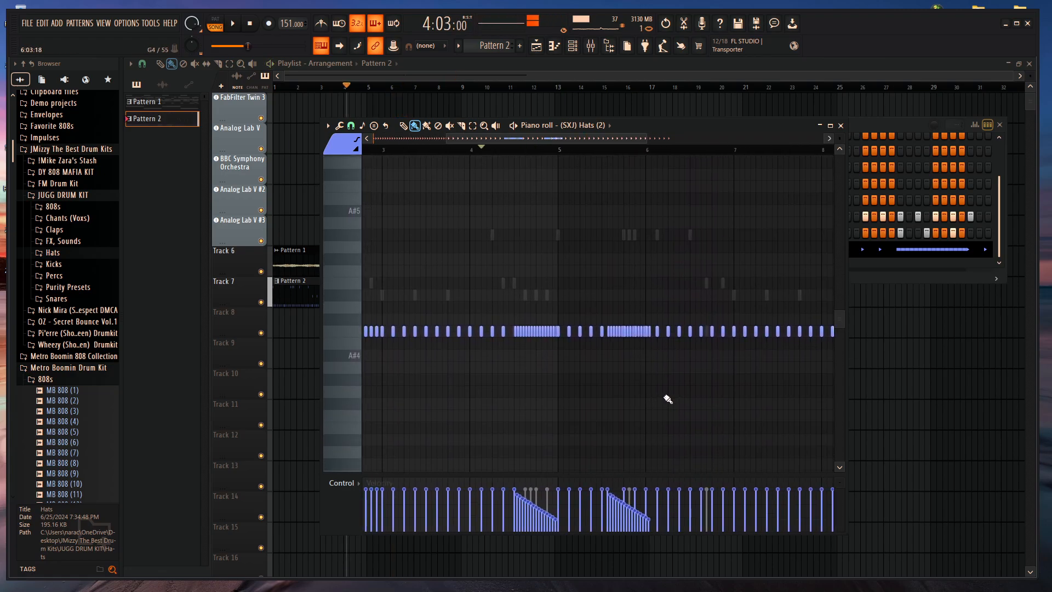
scroll(668, 399, up, 2)
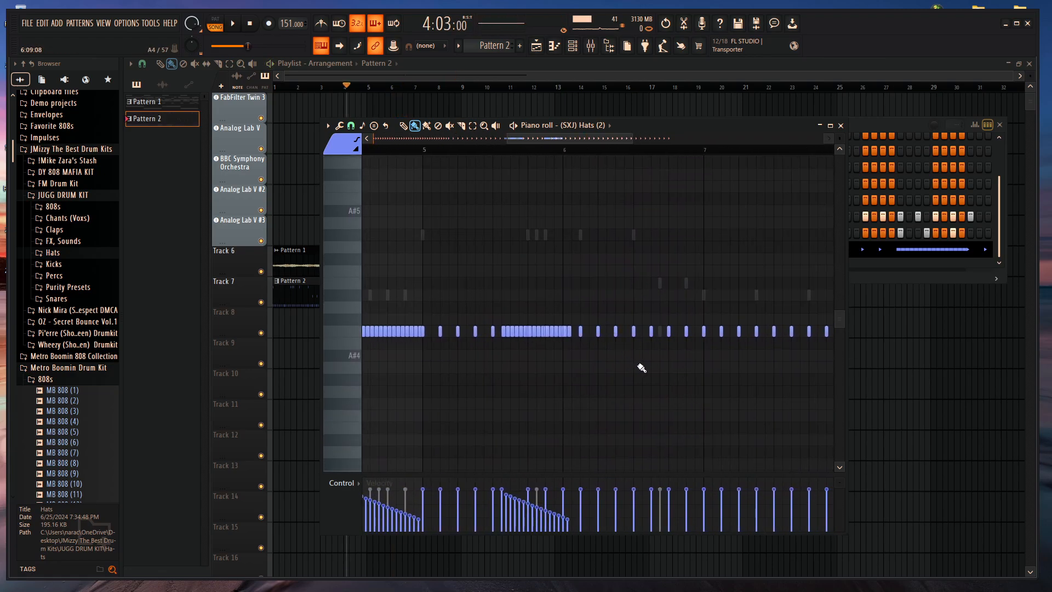
scroll(481, 206, down, 1)
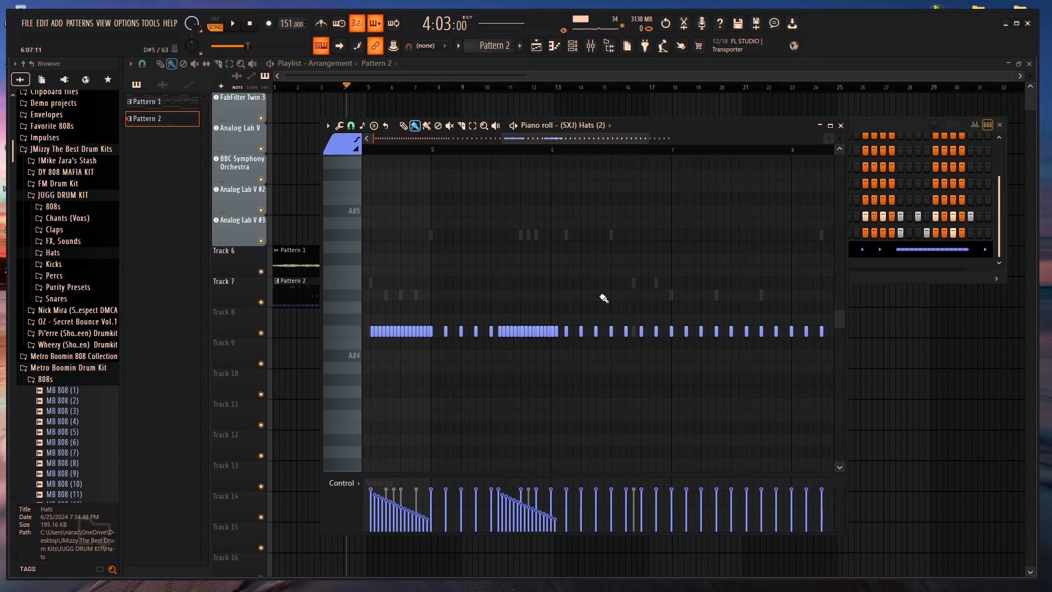
key(space)
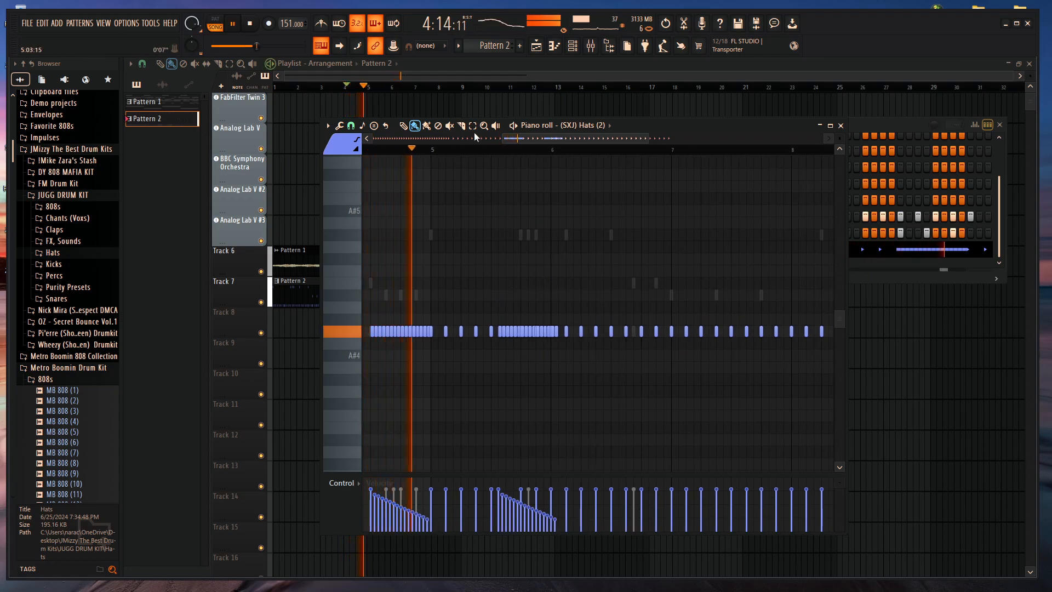
drag(371, 326, 433, 367)
key(space)
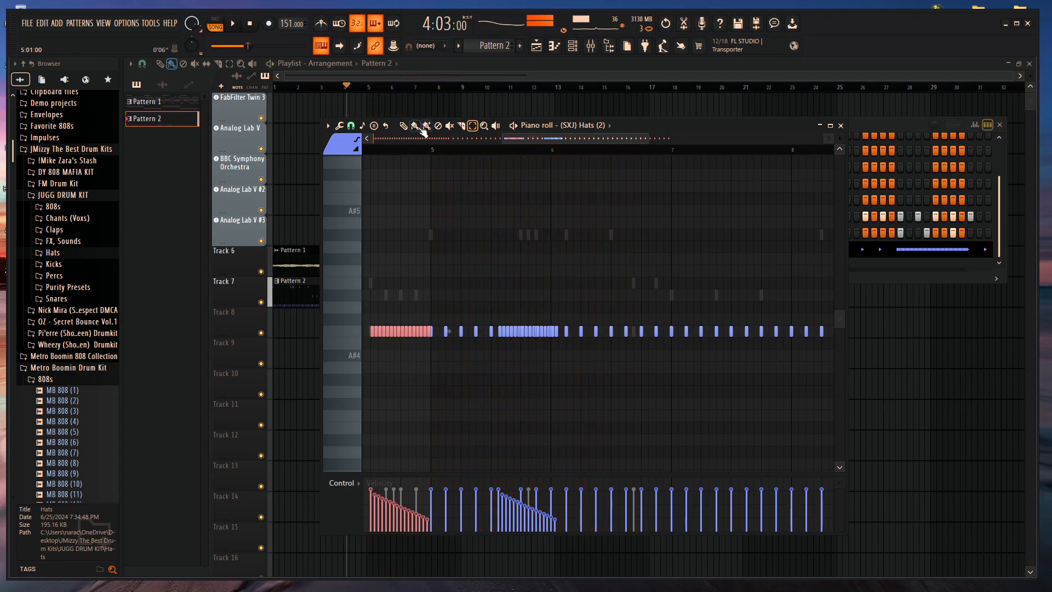
drag(375, 331, 629, 334)
key(space)
key(space)
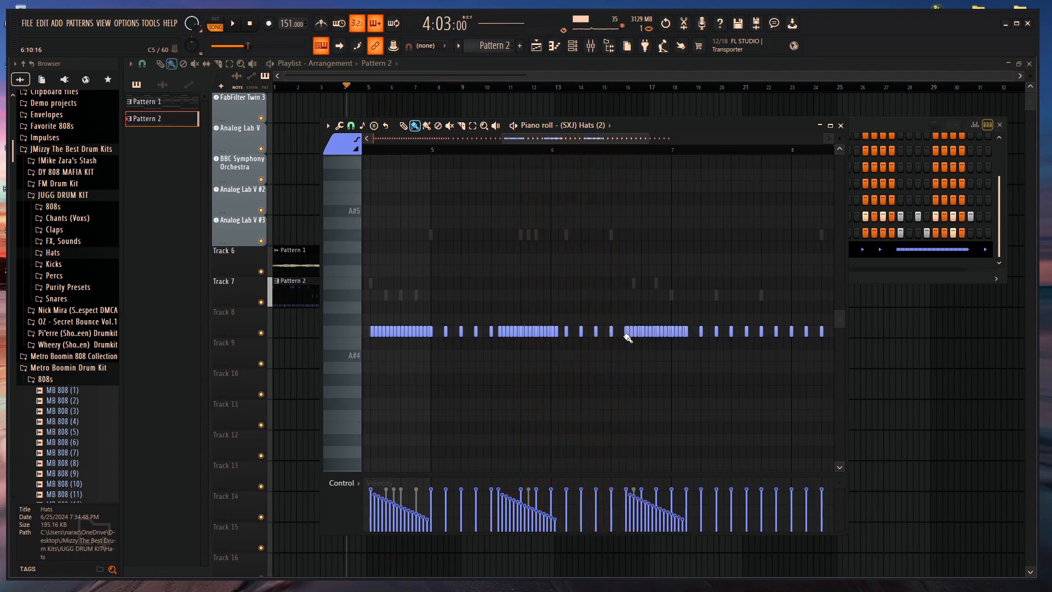
Step: Play the pattern from bar 4 to check the new hat roll at 6:11
key(space)
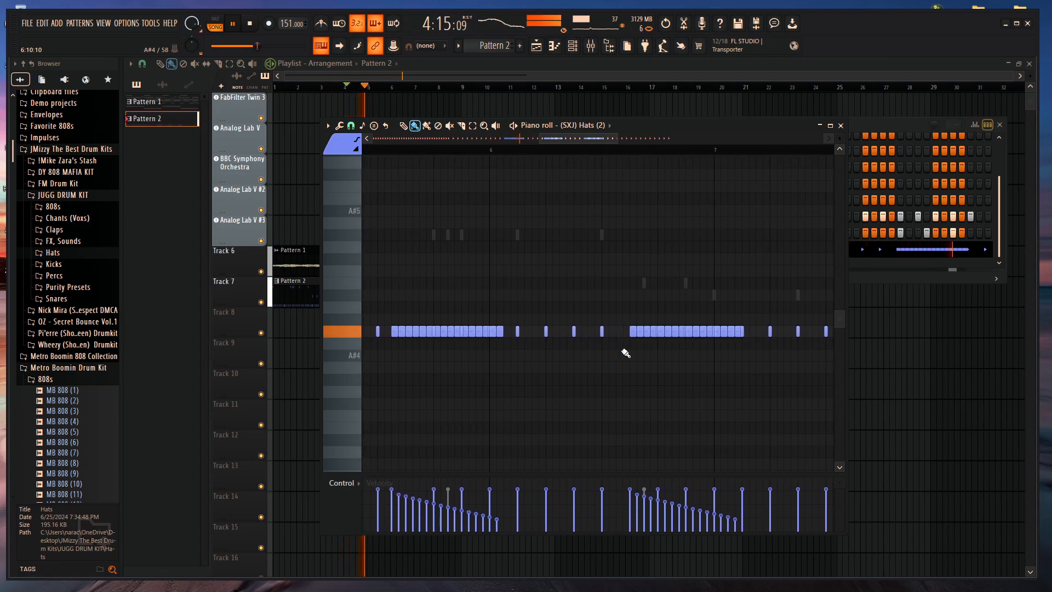
scroll(627, 353, down, 3)
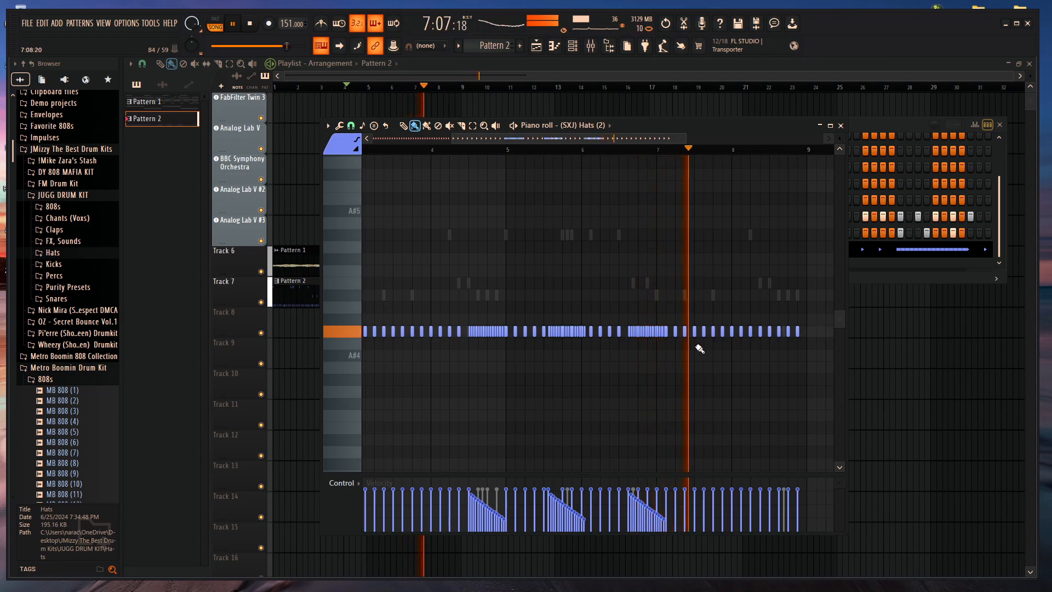
key(space)
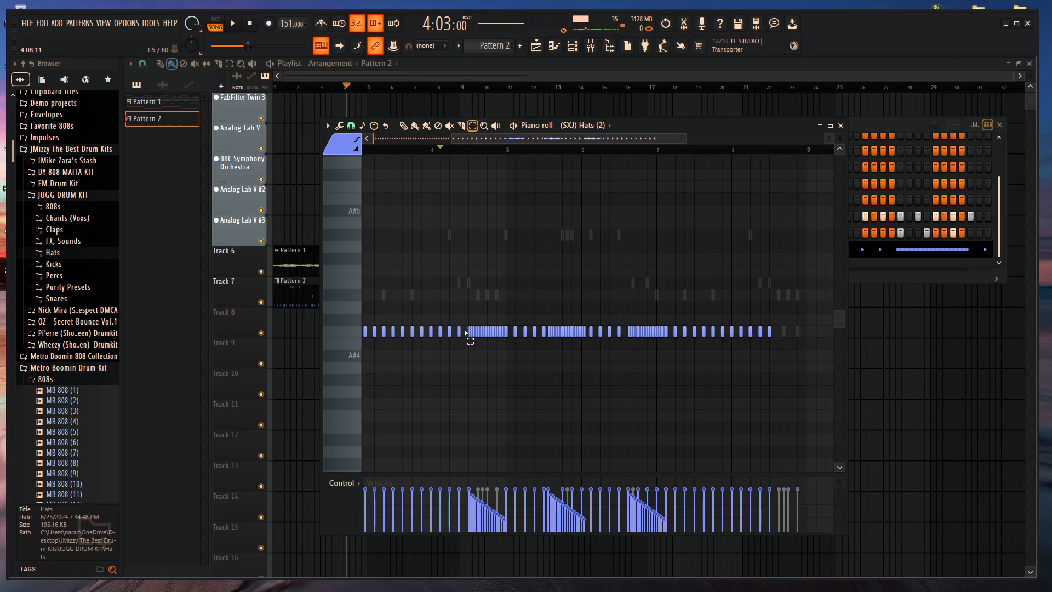
Step: Copy the bar 4 hat roll to 8:11 in the cleared end of bar 8 and trim it to end at bar 9
drag(505, 368, 505, 373)
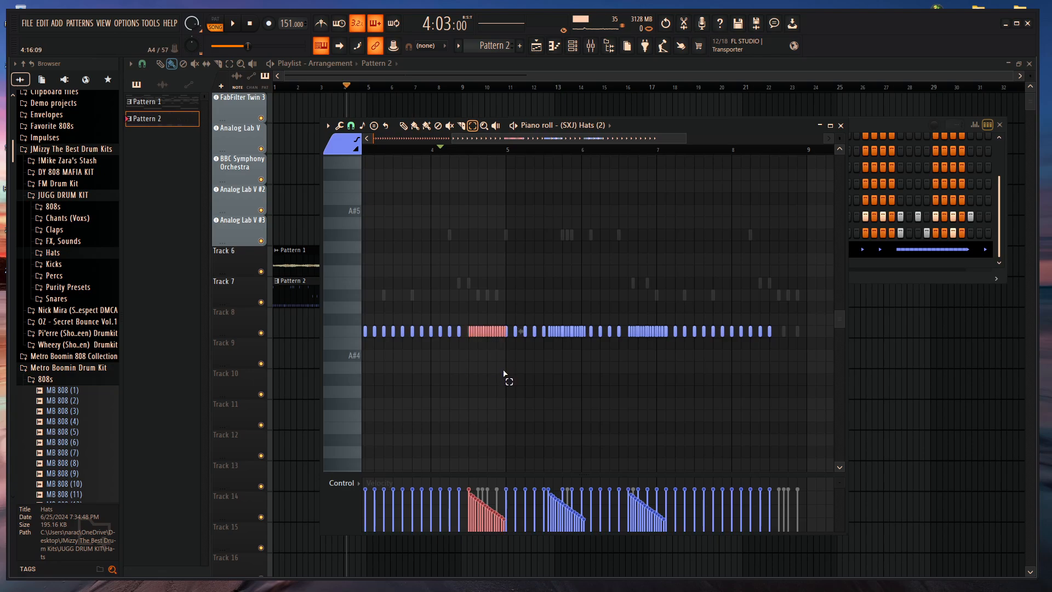
scroll(505, 372, up, 4)
scroll(463, 312, down, 2)
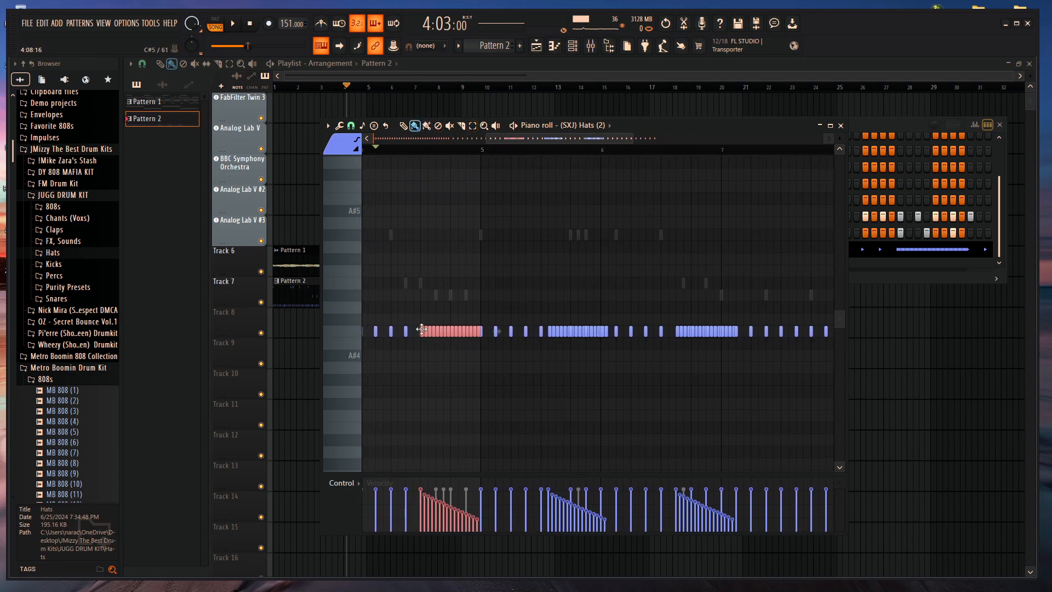
drag(421, 329, 612, 334)
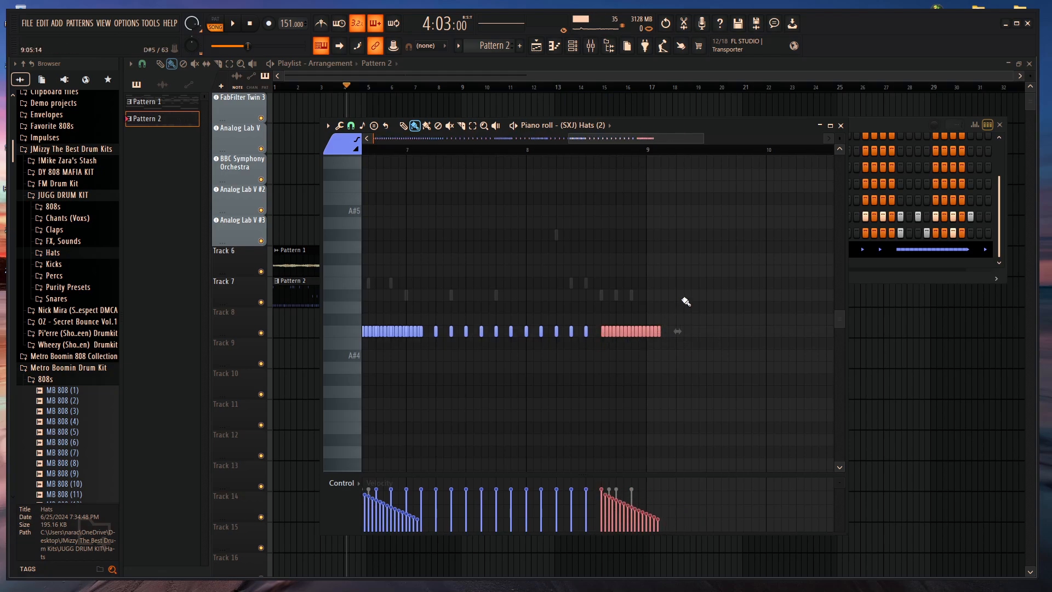
drag(678, 331, 657, 329)
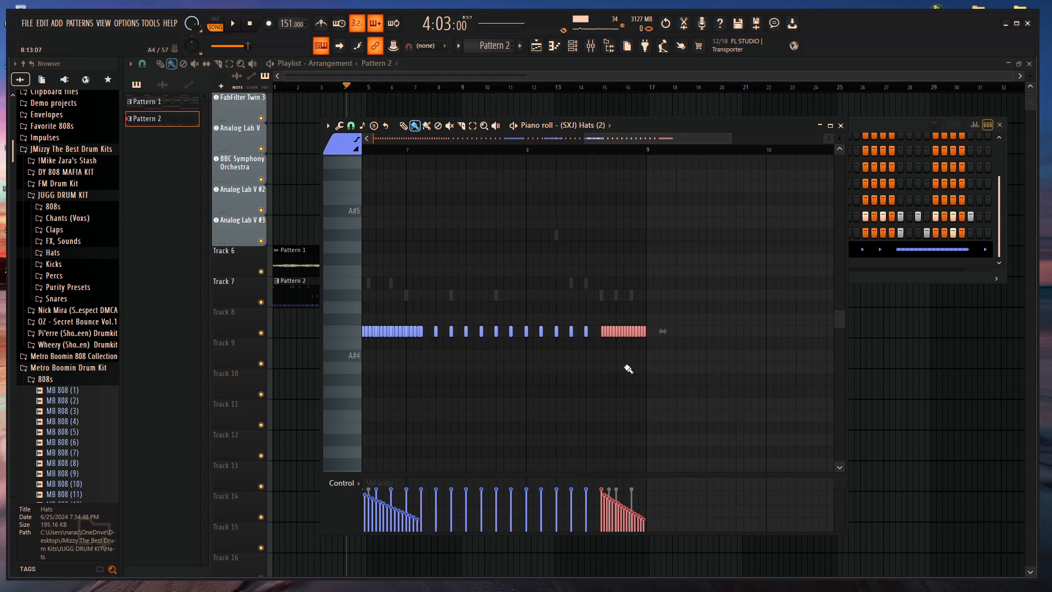
Step: Play the pattern from bar 4 to check the hat roll at the end of bar 8, and clear the note selection
scroll(626, 366, up, 5)
scroll(652, 371, down, 4)
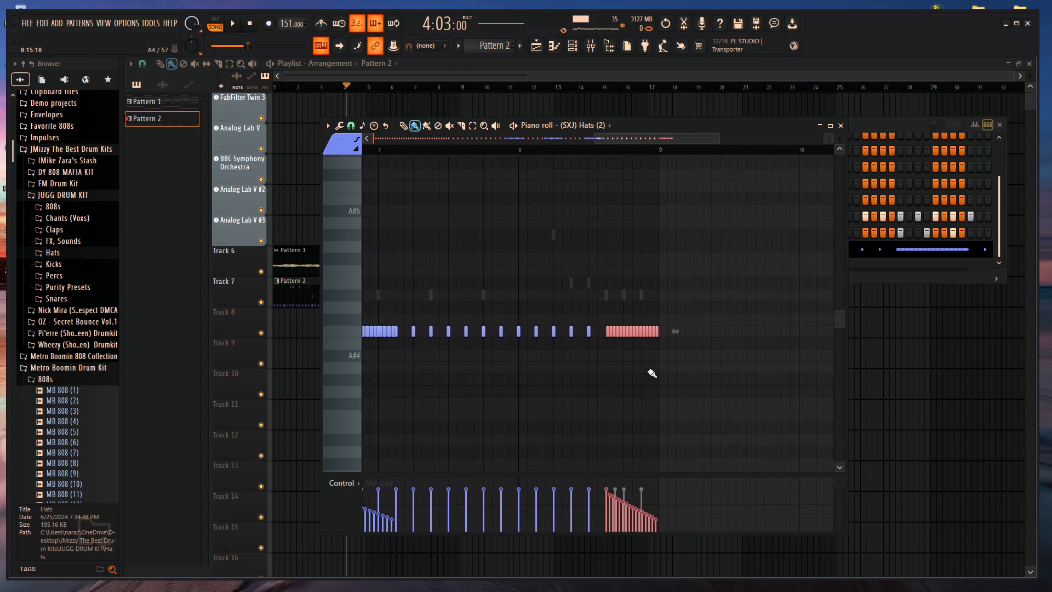
key(space)
scroll(650, 370, down, 3)
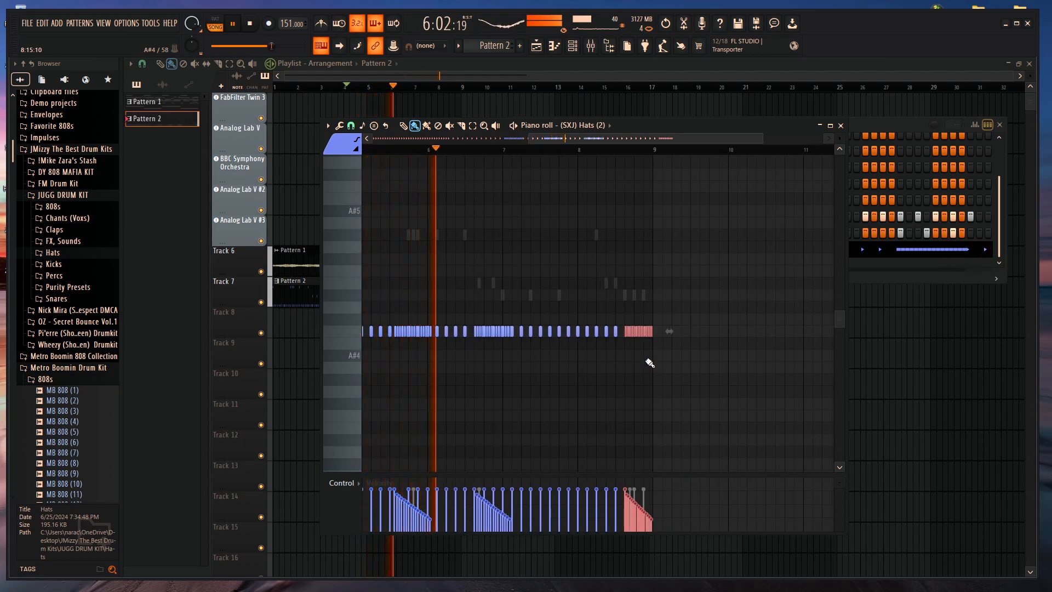
scroll(650, 363, up, 2)
scroll(649, 363, up, 7)
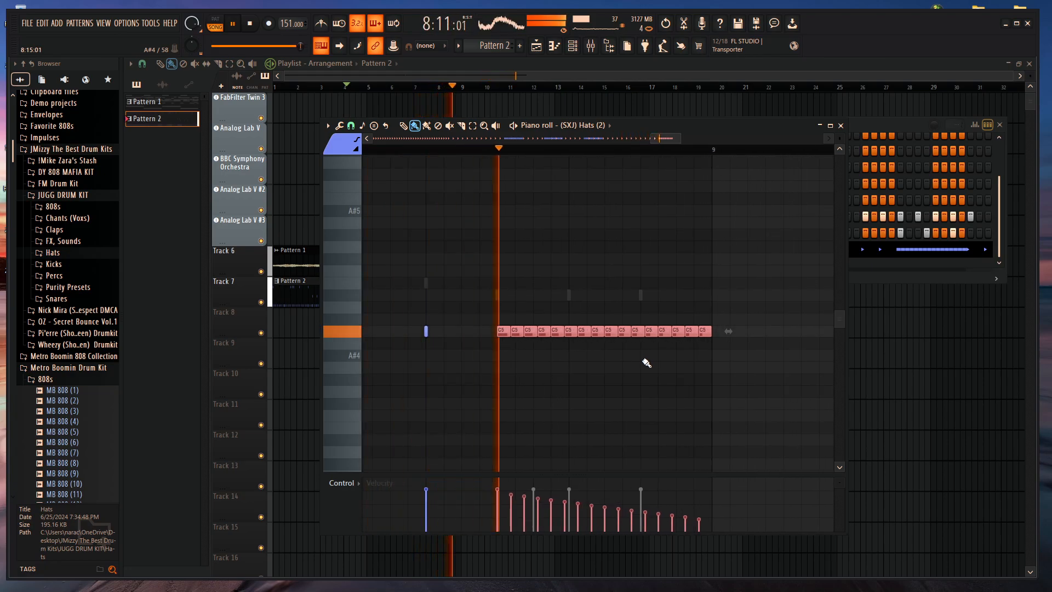
right_click(643, 367)
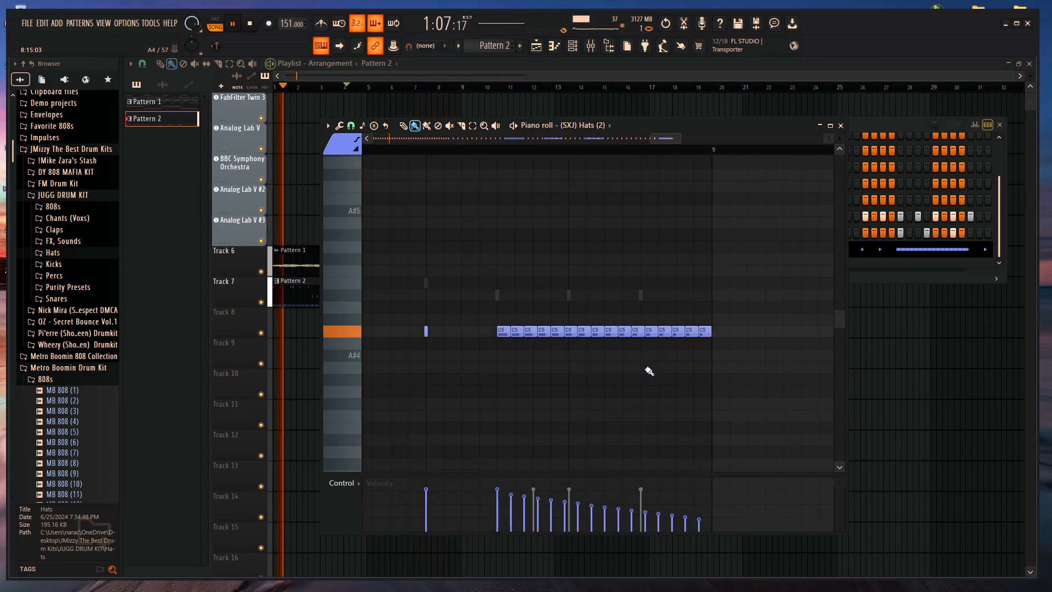
scroll(587, 379, down, 5)
scroll(504, 389, down, 4)
key(space)
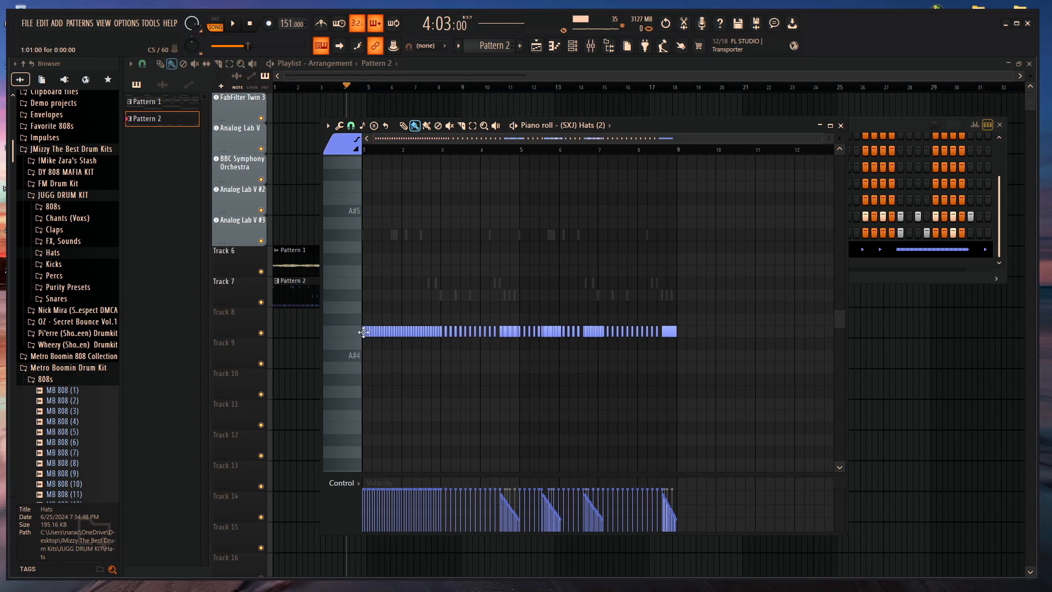
Step: Clear the C5 hats from 1:01 to 1:08 and place a copy of the 6:11 hat roll at the start of bar 1
scroll(620, 277, up, 4)
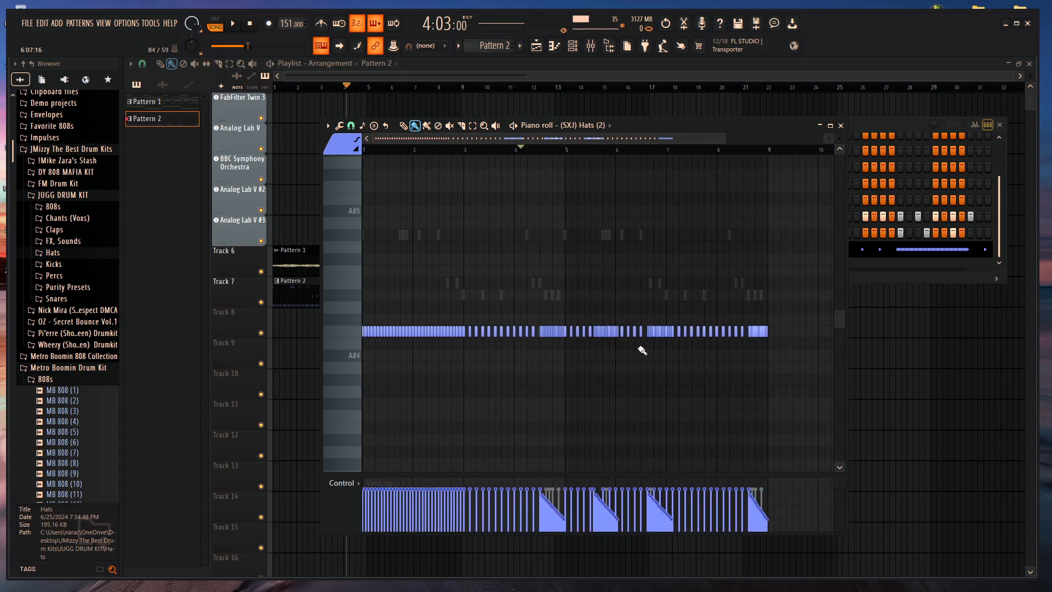
scroll(752, 371, up, 5)
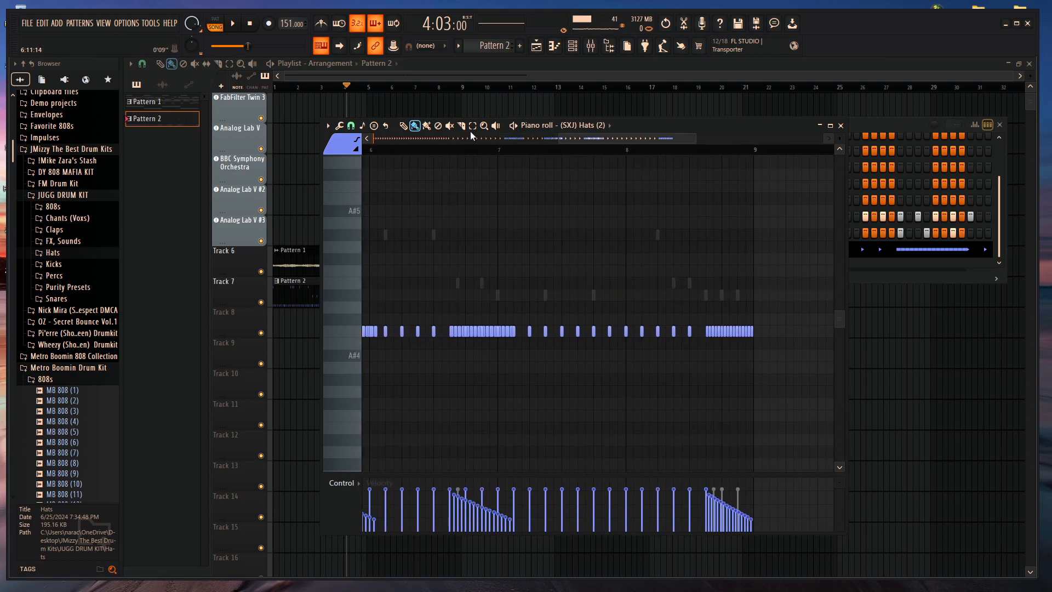
drag(448, 333, 510, 380)
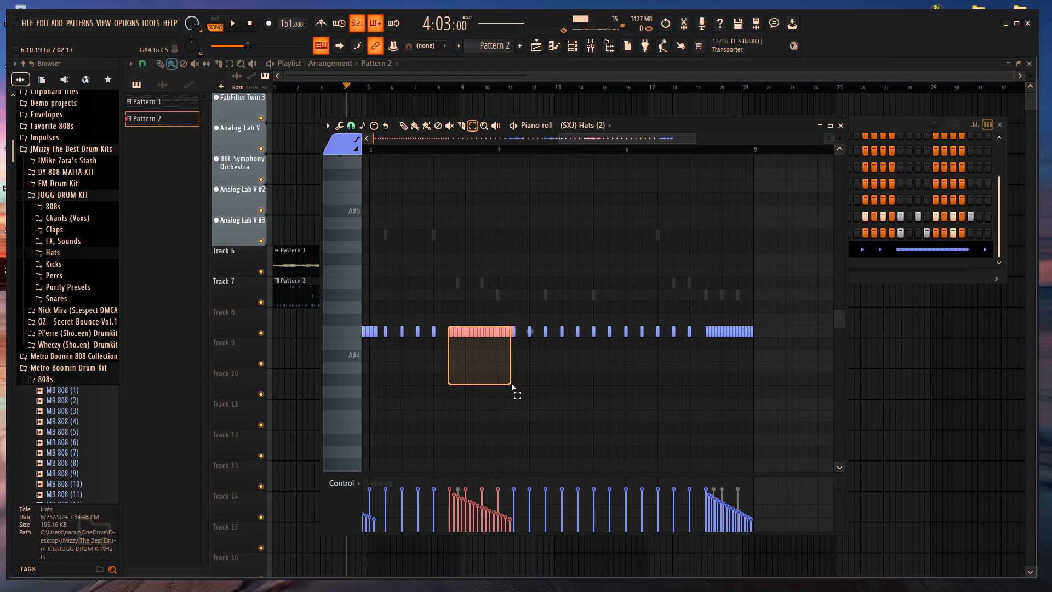
drag(513, 386, 514, 388)
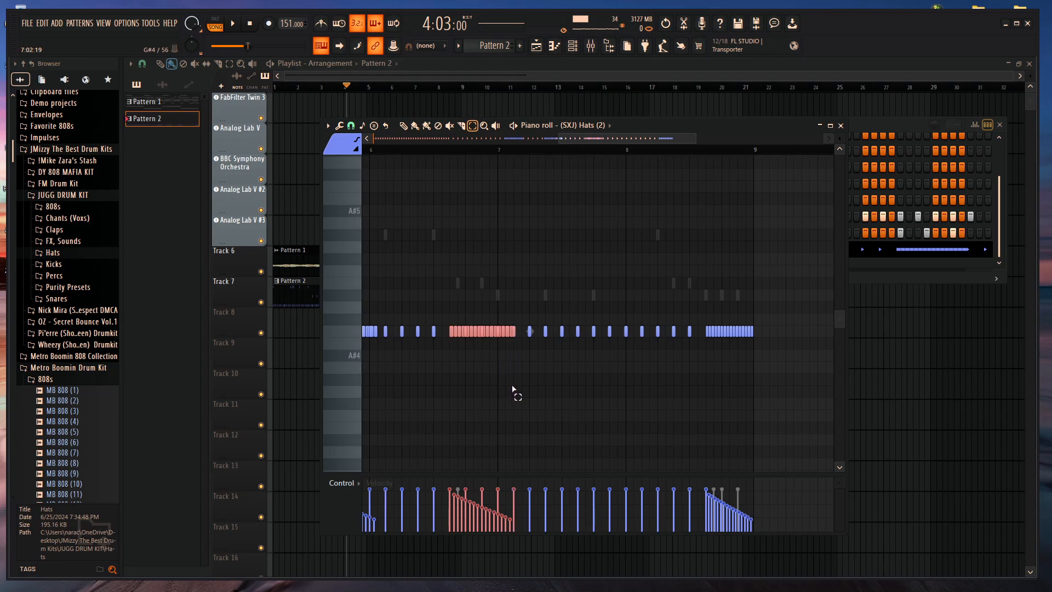
drag(570, 139, 290, 166)
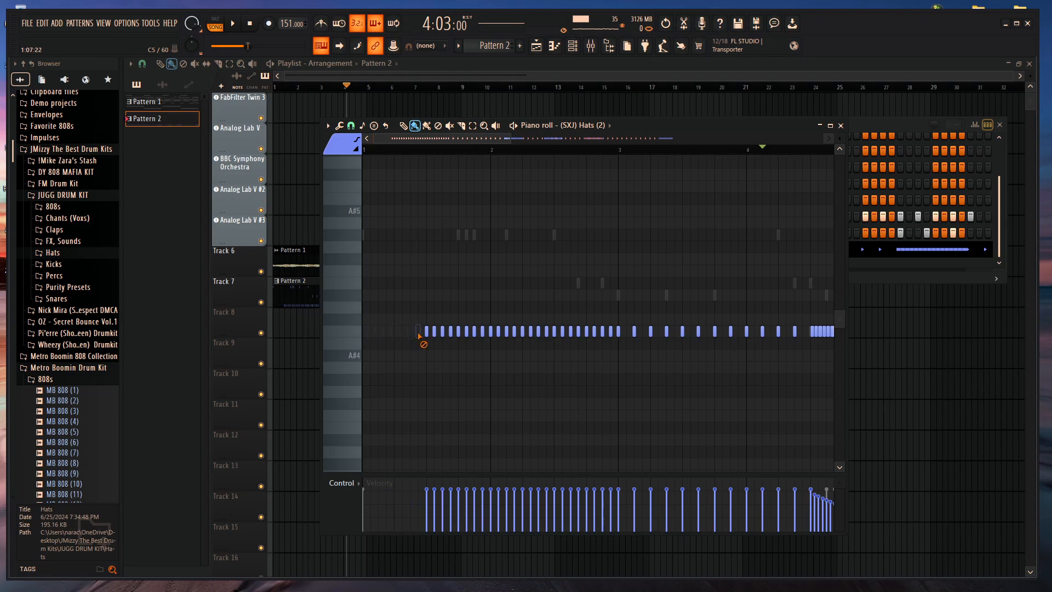
scroll(590, 342, down, 5)
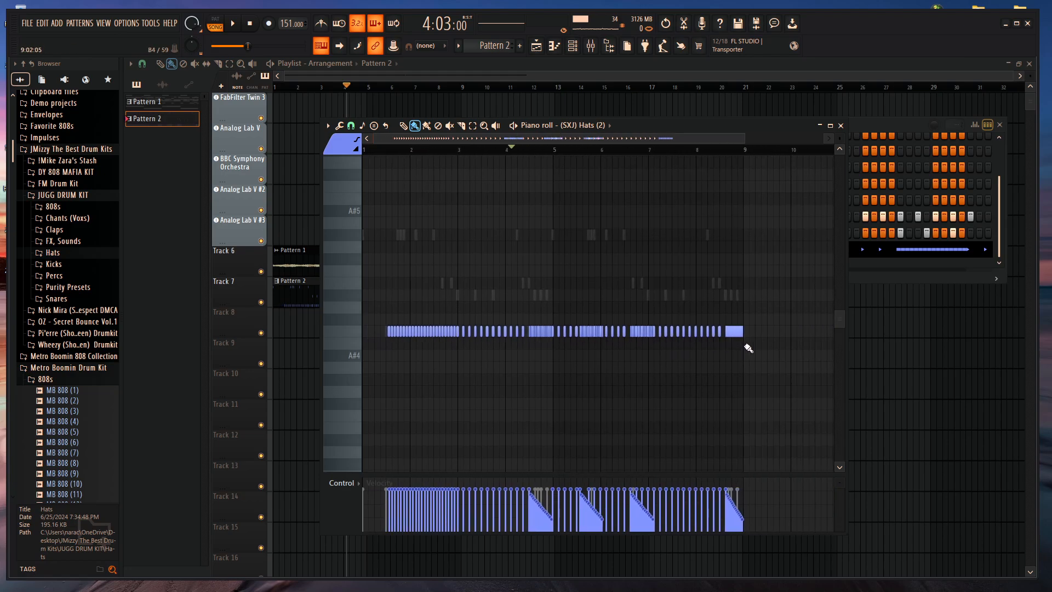
key(ctrl+v)
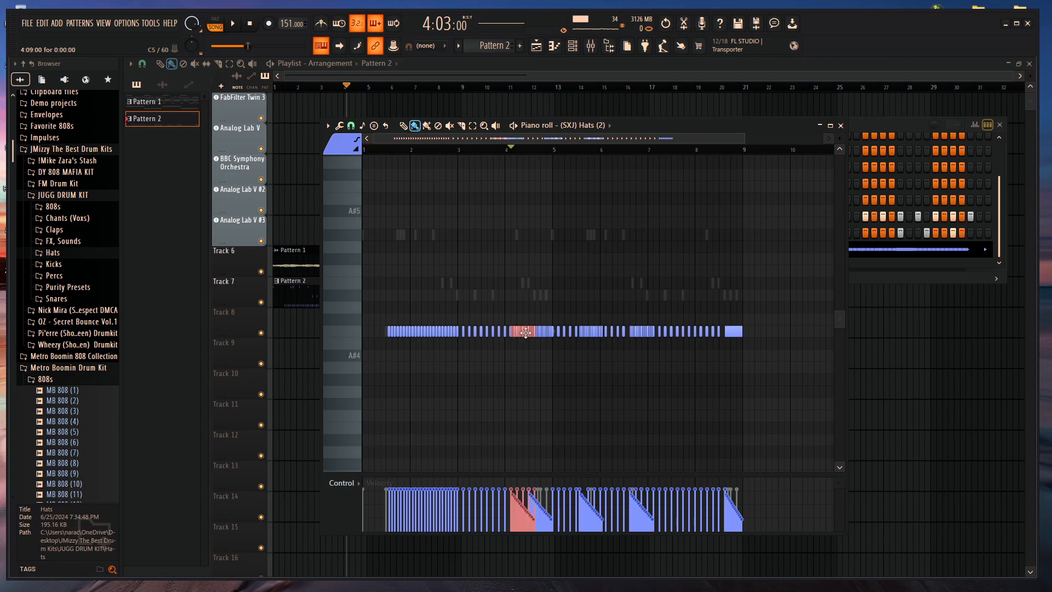
drag(519, 332, 371, 332)
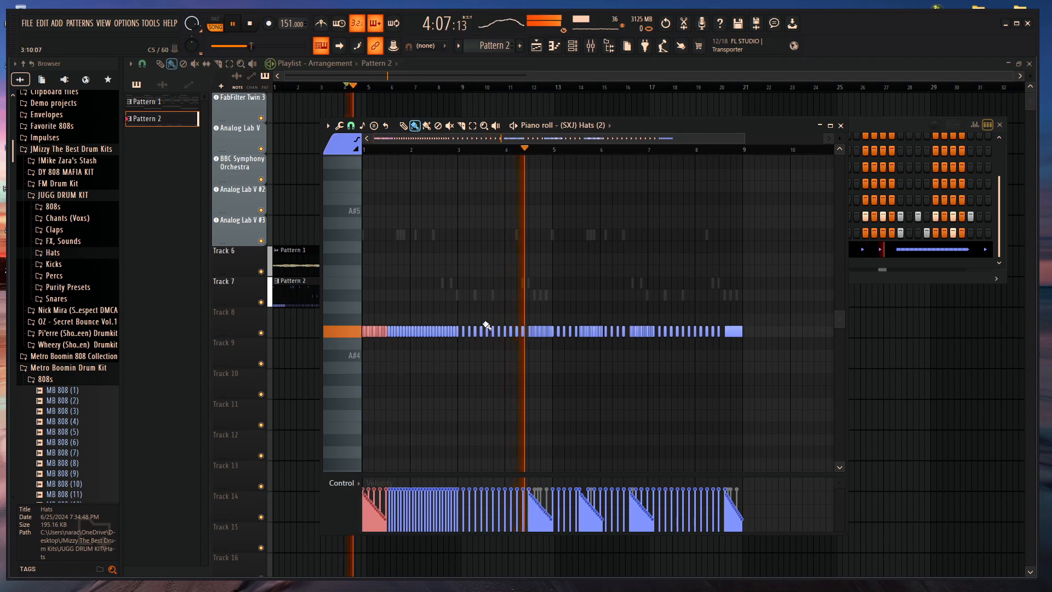
Step: Play the pattern from the beginning to check the opening hat roll and the hats in bar 2
key(space)
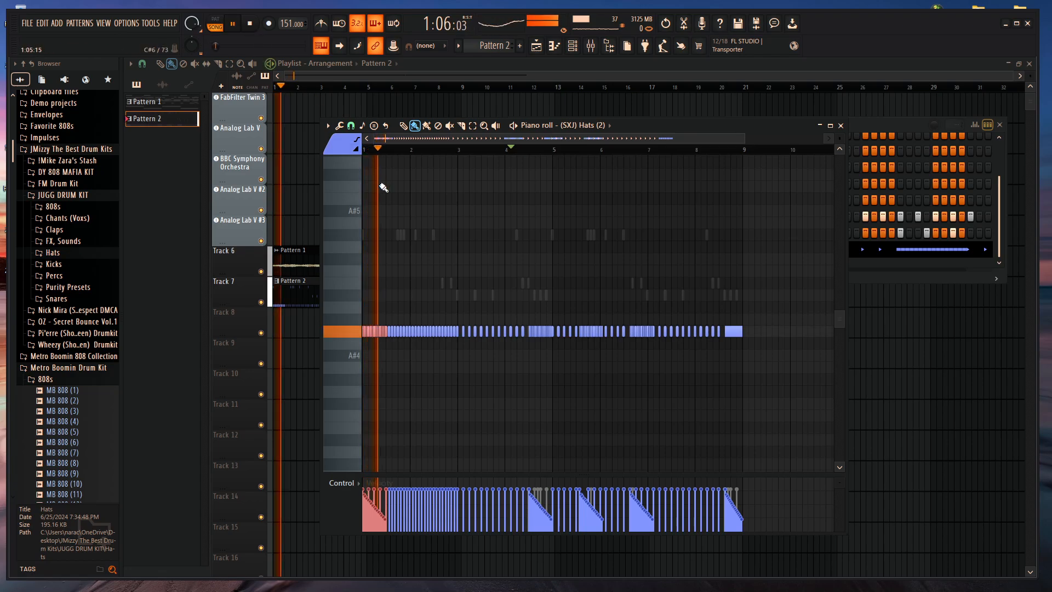
scroll(430, 345, up, 4)
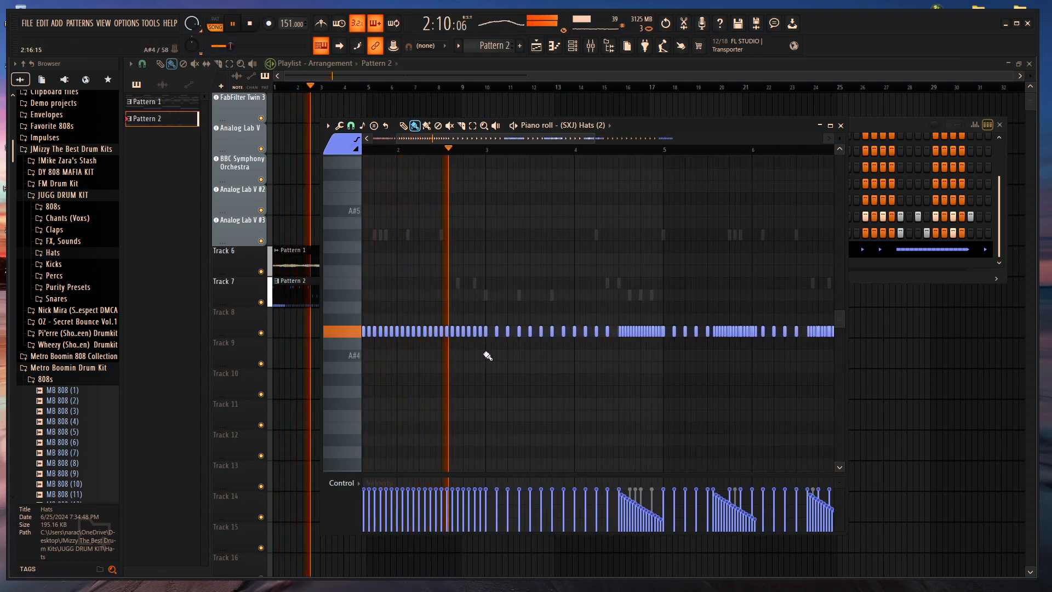
scroll(455, 357, up, 1)
scroll(455, 358, up, 2)
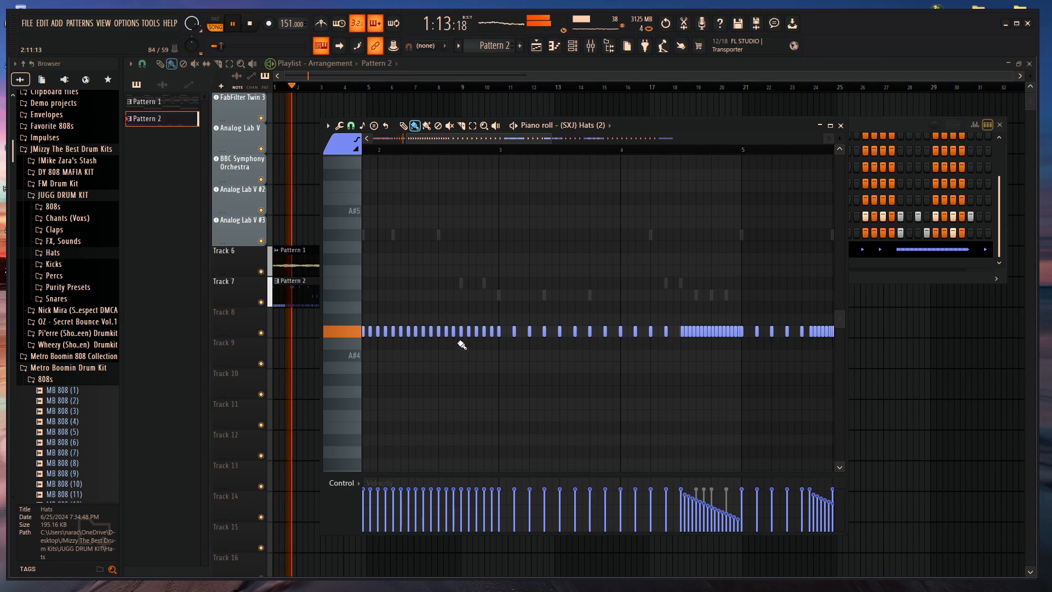
key(space)
Step: Clear the C5 hats from 2:11 to 3:01 and copy the opening hat roll with its velocity ramp into the gap
right_click(454, 332)
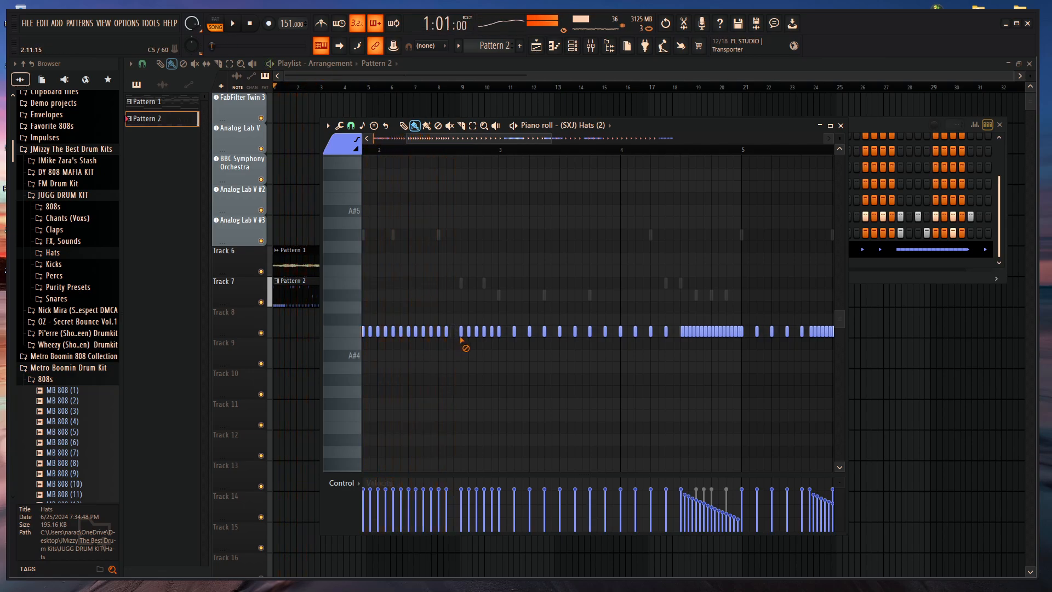
scroll(467, 356, down, 3)
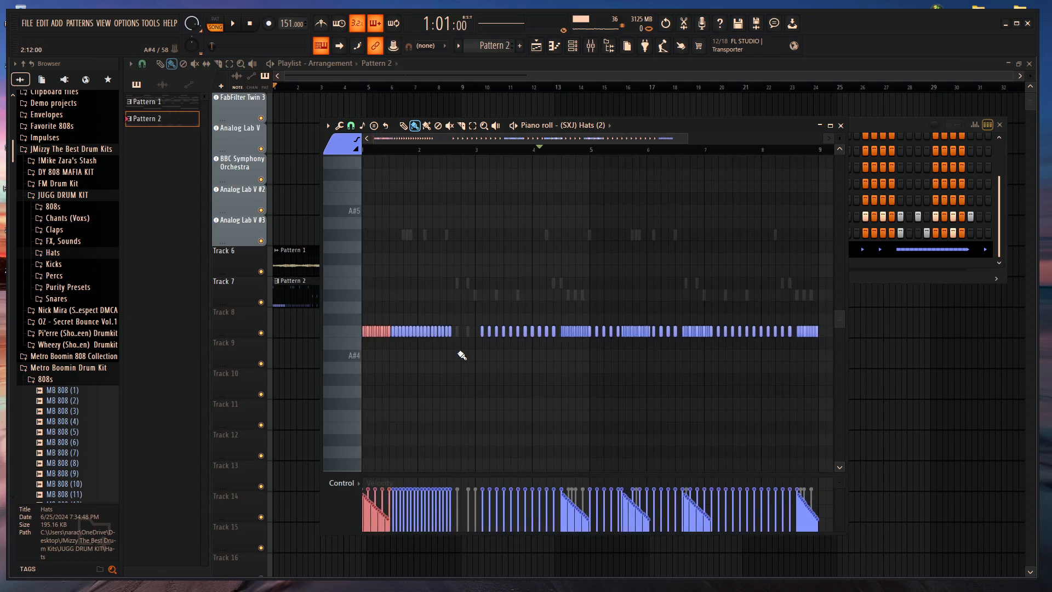
drag(366, 329, 456, 321)
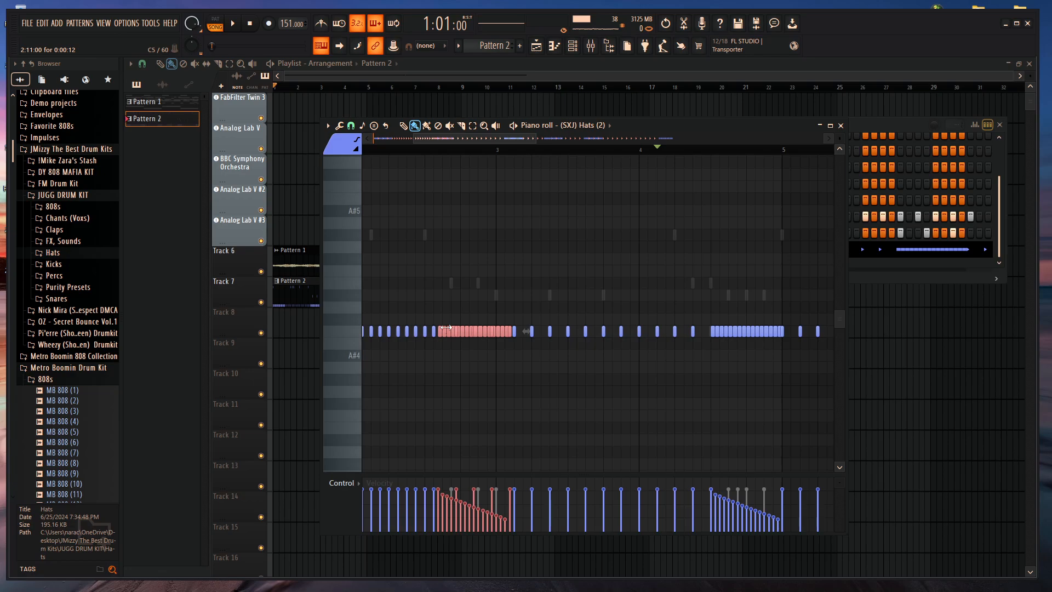
Step: Shift the copied hat roll slightly later so it starts at 2:11, keeping its notes on C5
scroll(461, 345, up, 4)
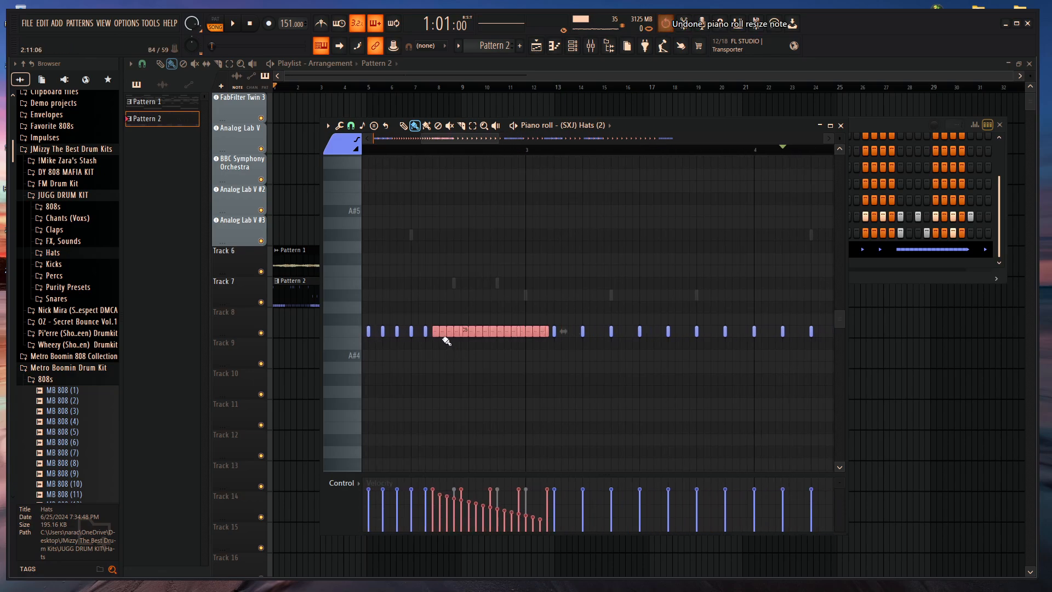
drag(436, 332, 446, 351)
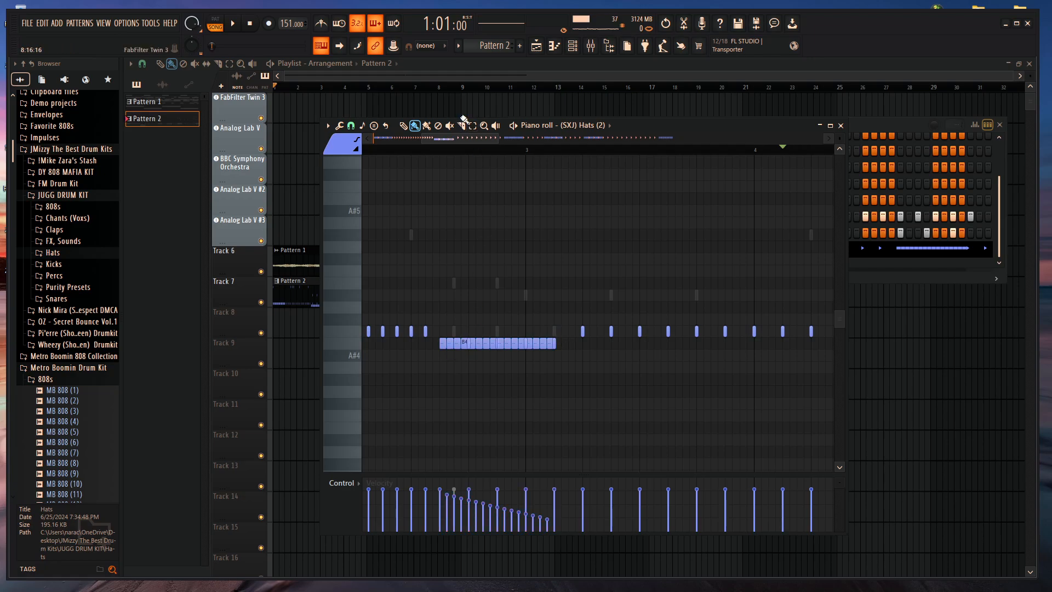
drag(436, 324, 569, 367)
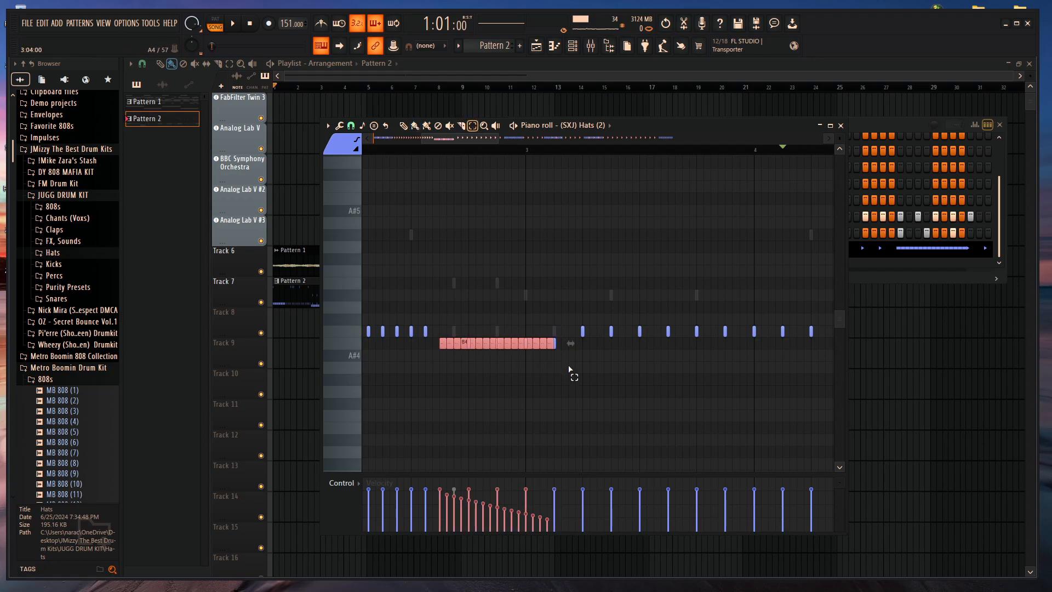
key(shift+Up)
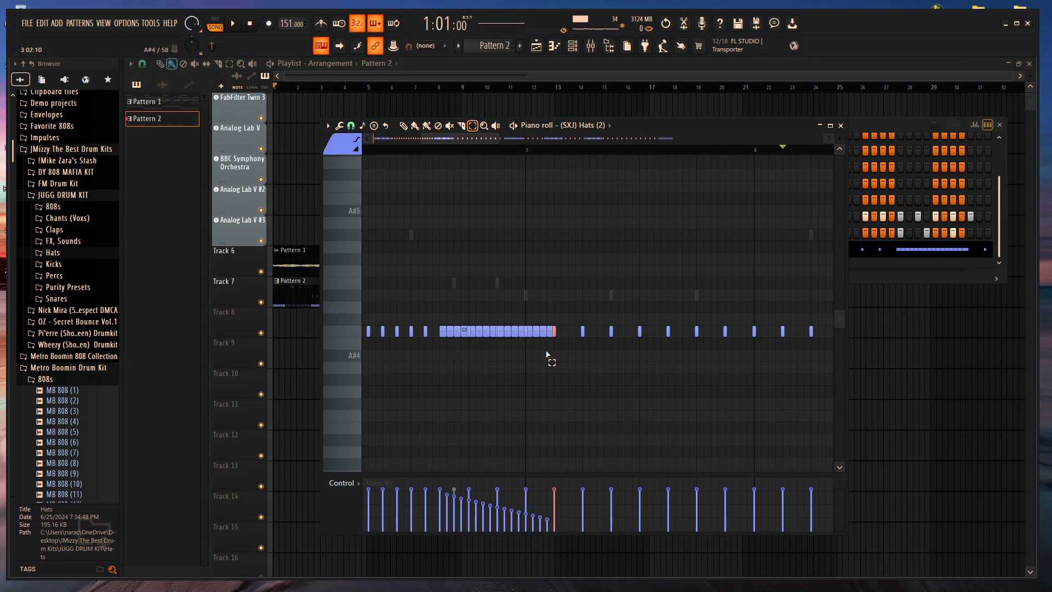
Step: Play the pattern from the beginning to check the repositioned hat roll across bars 2 and 3
key(space)
scroll(570, 384, down, 5)
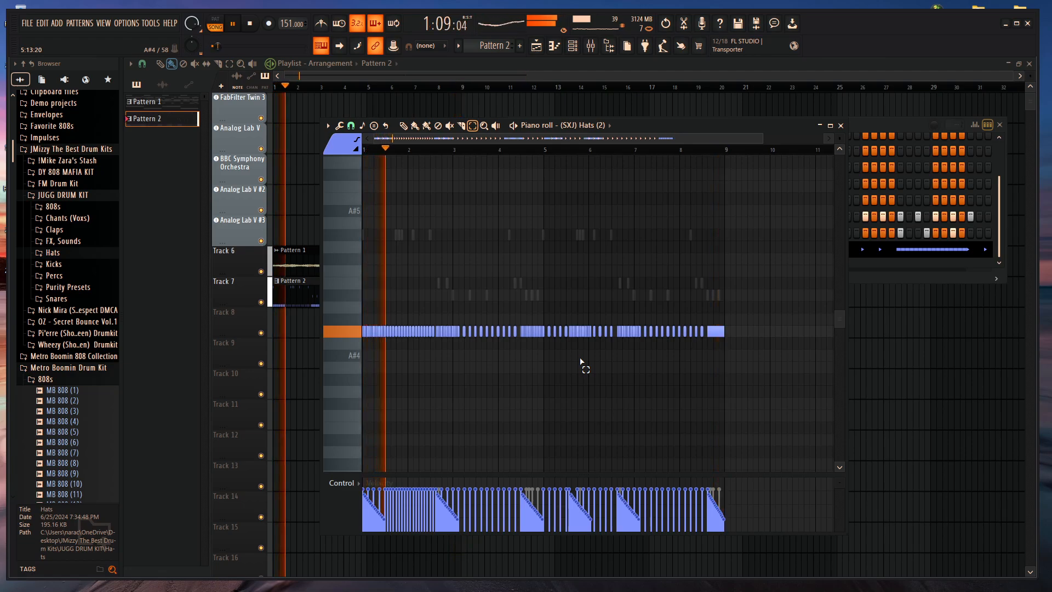
key(space)
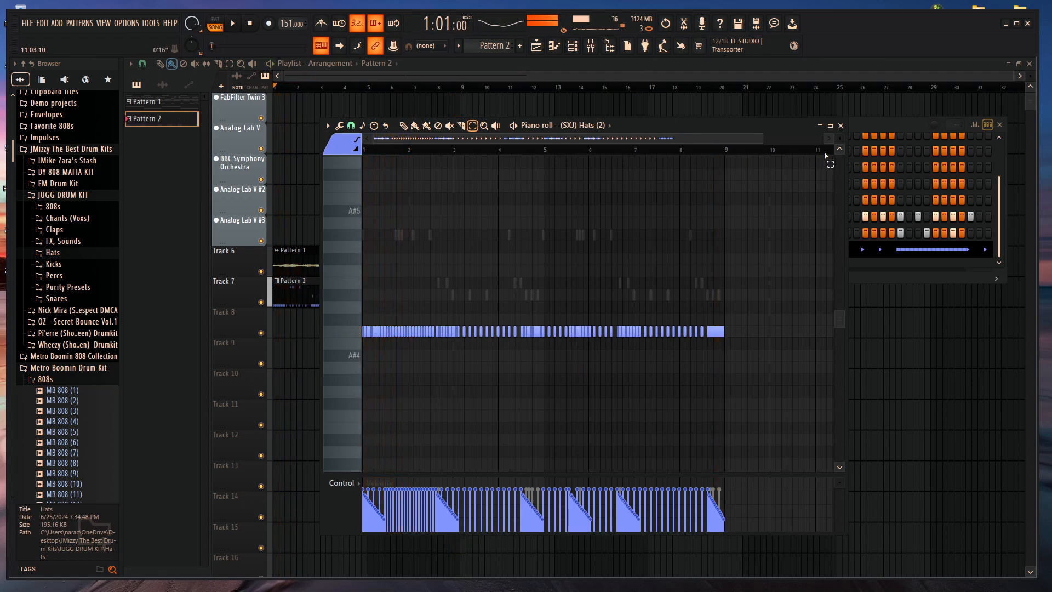
click(869, 136)
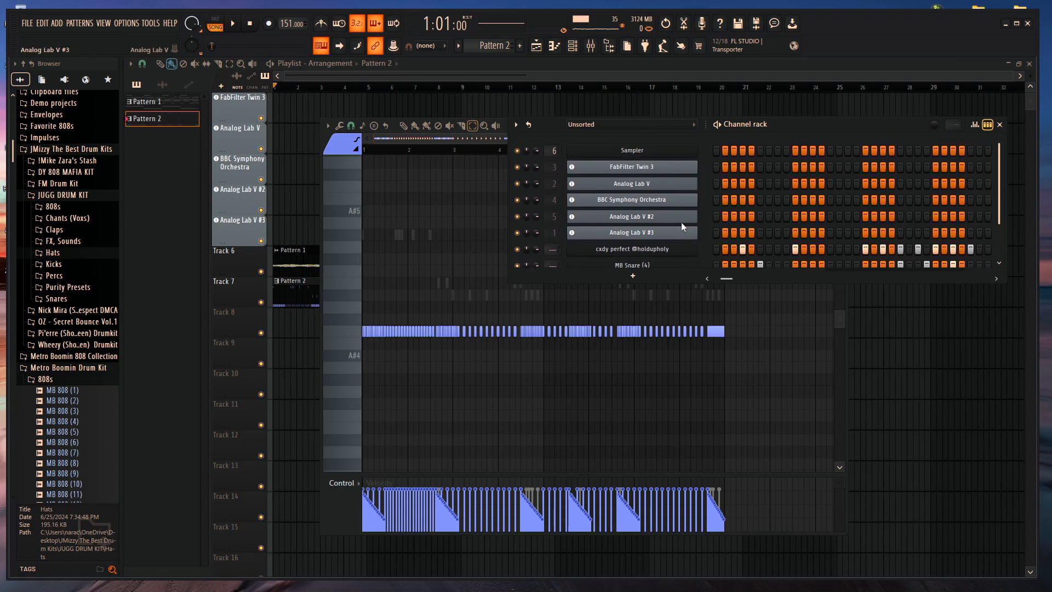
click(716, 579)
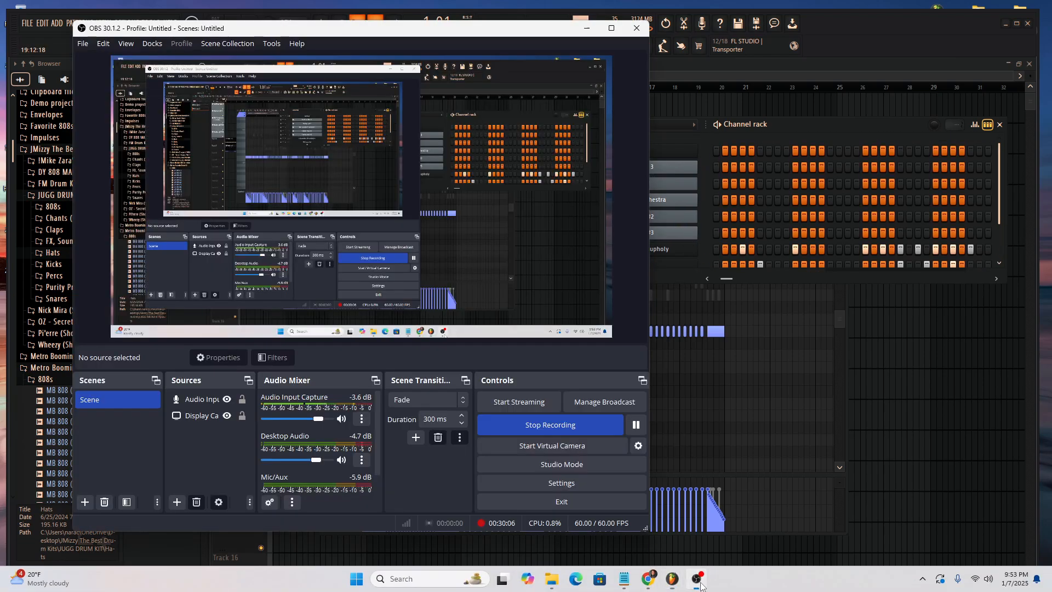
click(555, 426)
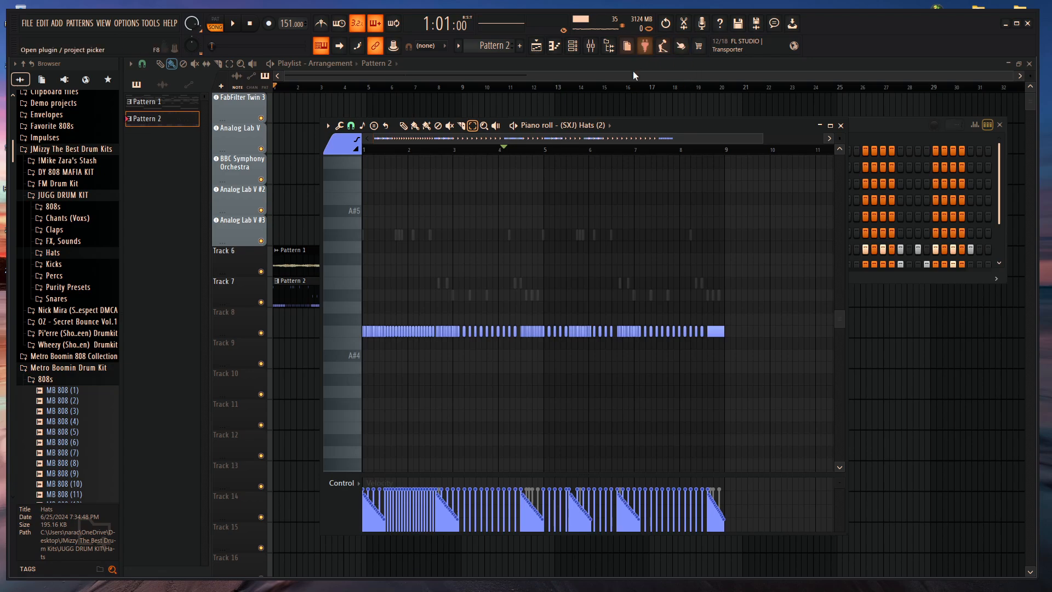
click(883, 127)
click(249, 409)
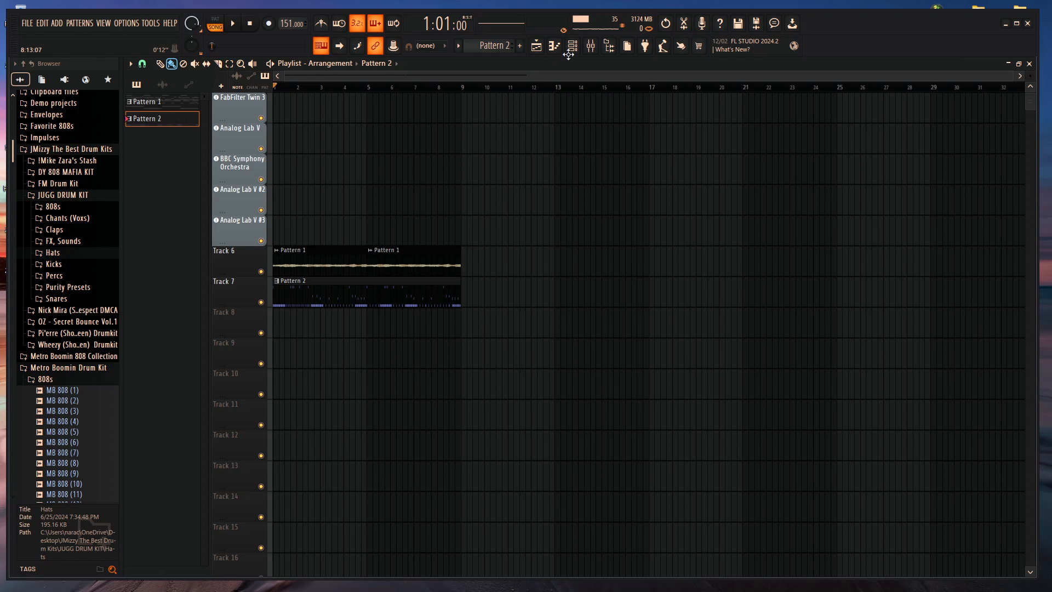
Step: Add an ESW Vinyl Guitar 2 channel, and arrange the plugin window and channel rack so all channels fit in the rack
click(554, 46)
click(572, 45)
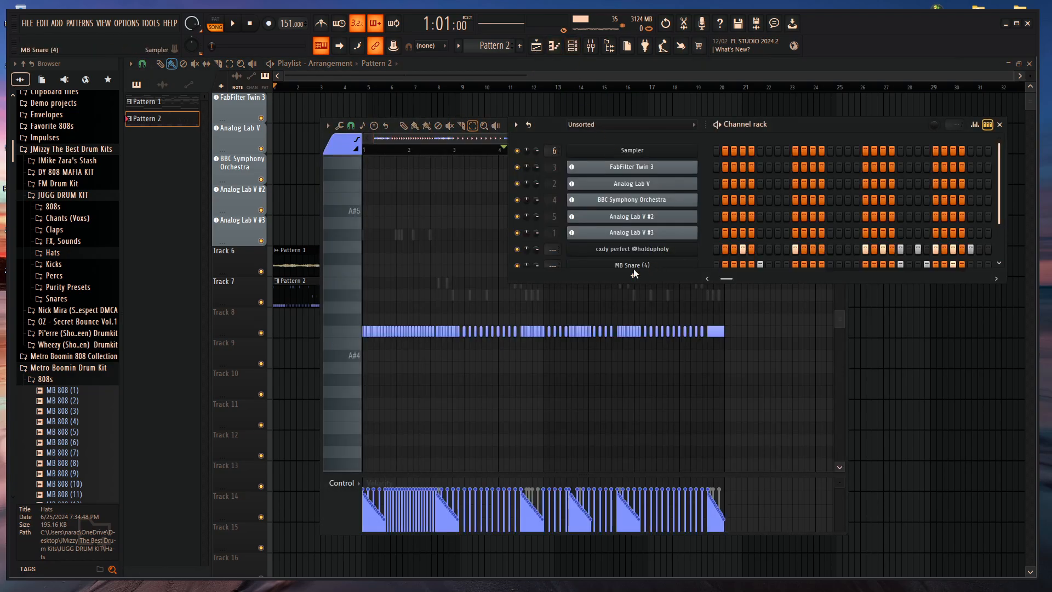
click(632, 273)
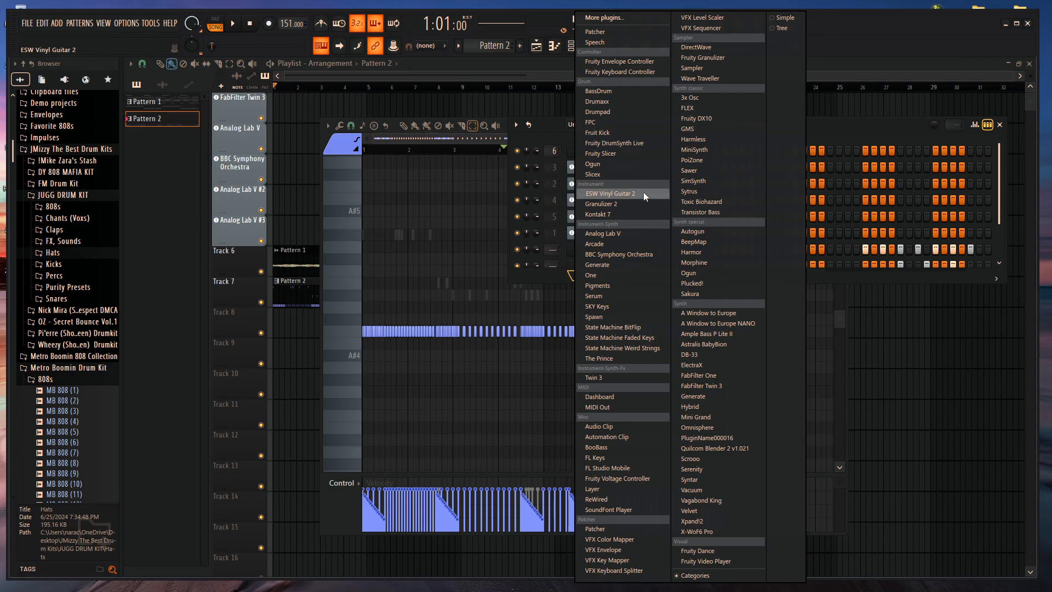
click(611, 194)
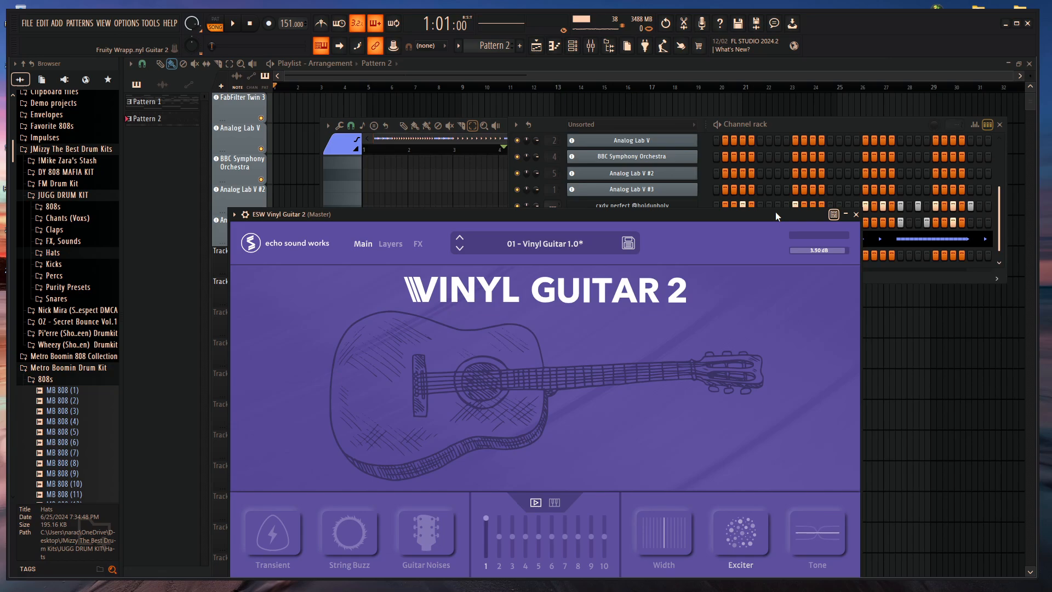
drag(813, 119, 810, 106)
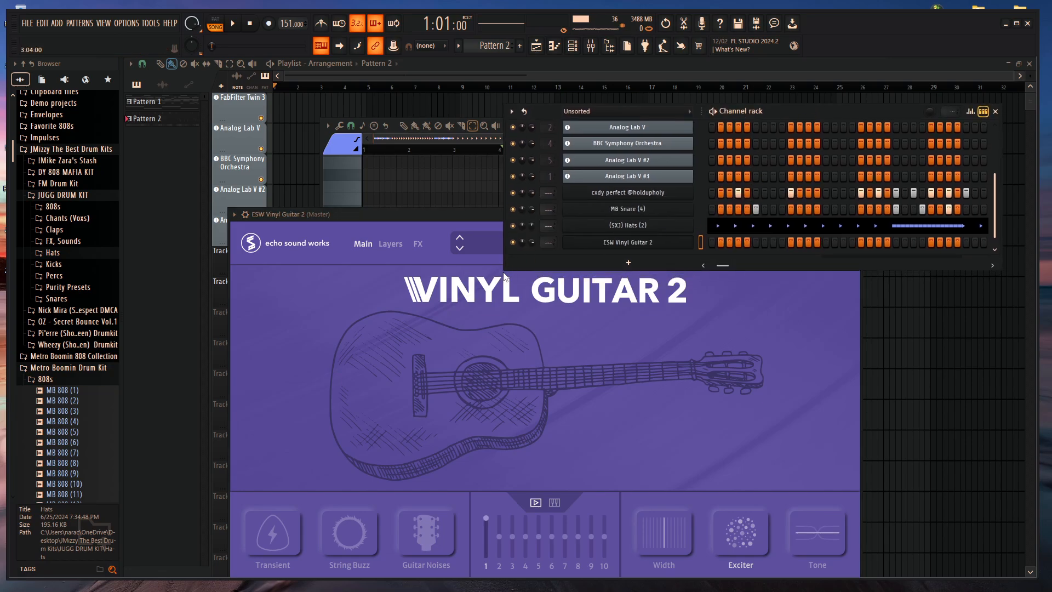
drag(505, 269, 470, 316)
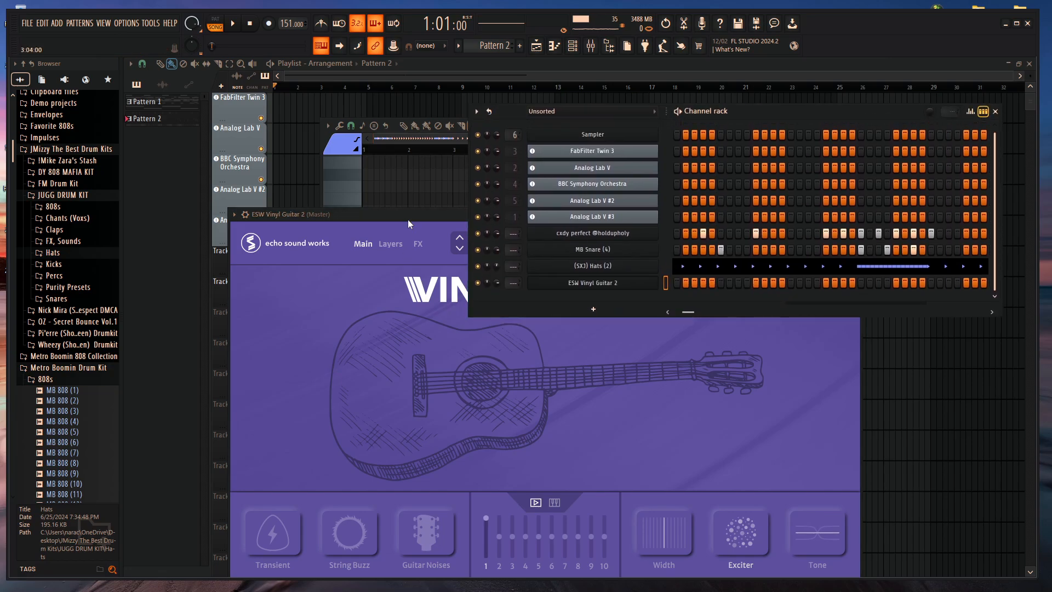
drag(408, 218, 393, 130)
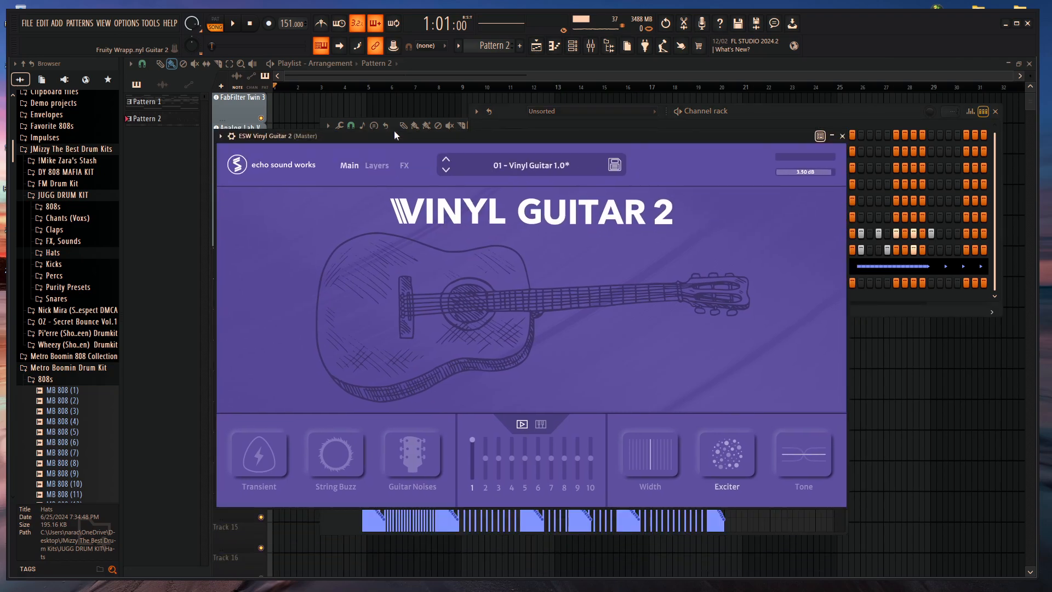
Step: Place a G#5 note about 13 steps long at the start of bar 1 for ESW Vinyl Guitar 2, and play it back
click(554, 45)
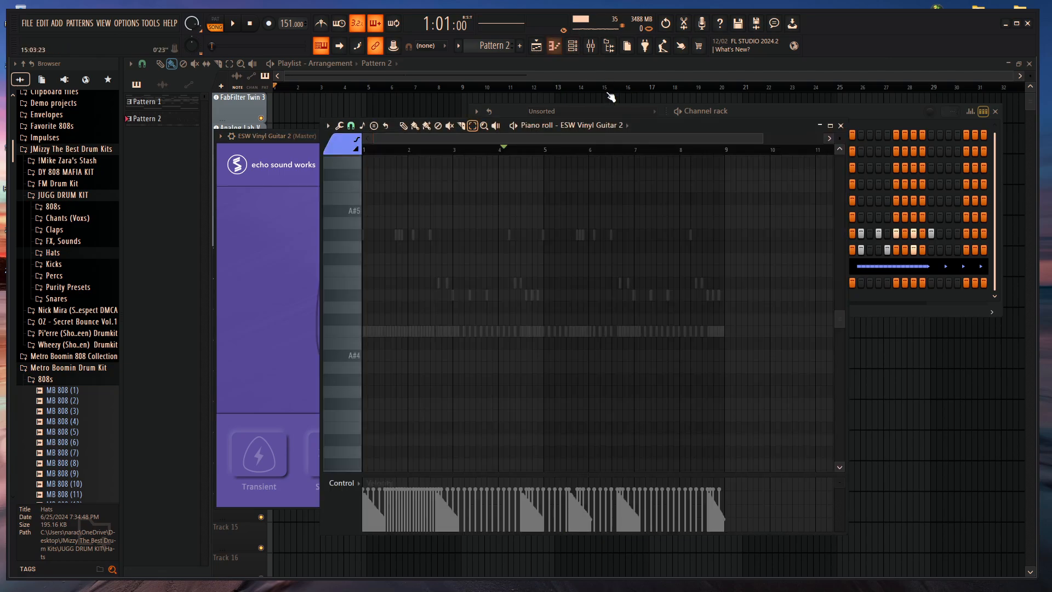
click(792, 113)
click(572, 45)
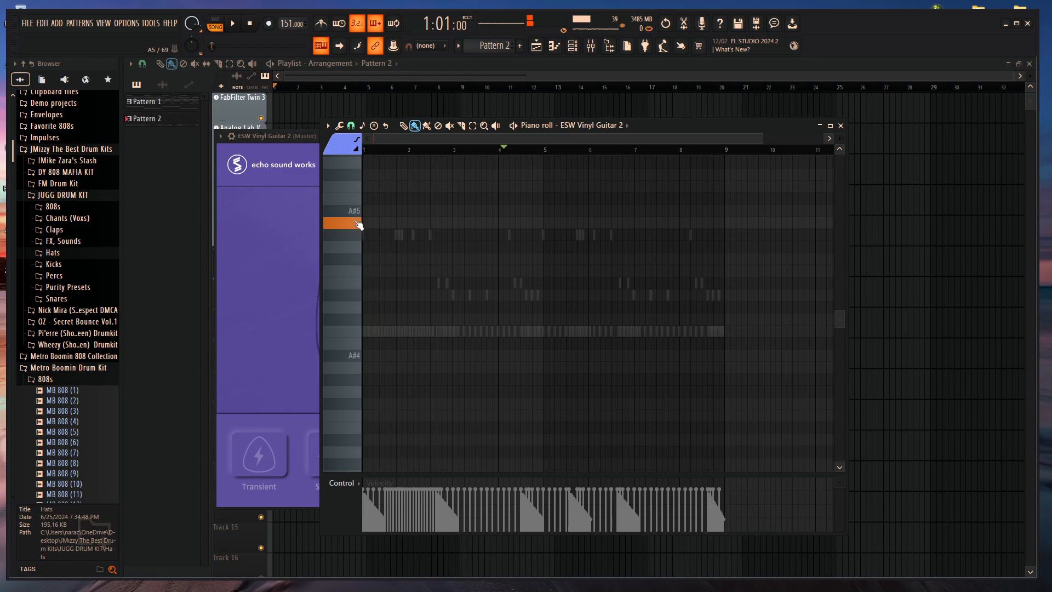
click(361, 236)
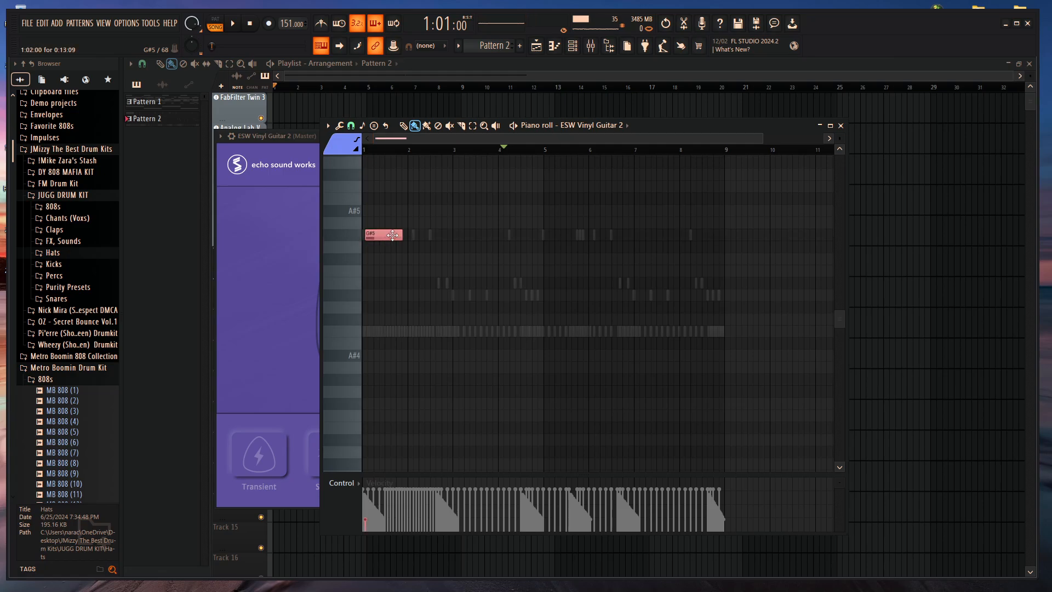
drag(393, 234, 390, 234)
key(space)
key(space)
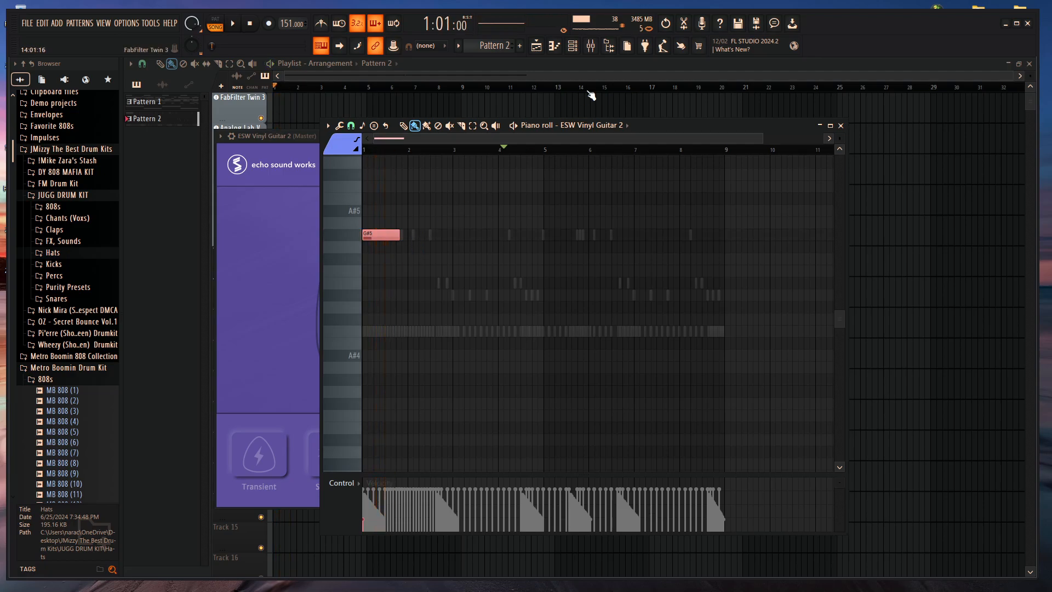
Step: Lower the guitar note at the start of bar 1 to D#5 and play the pattern to hear it
click(591, 47)
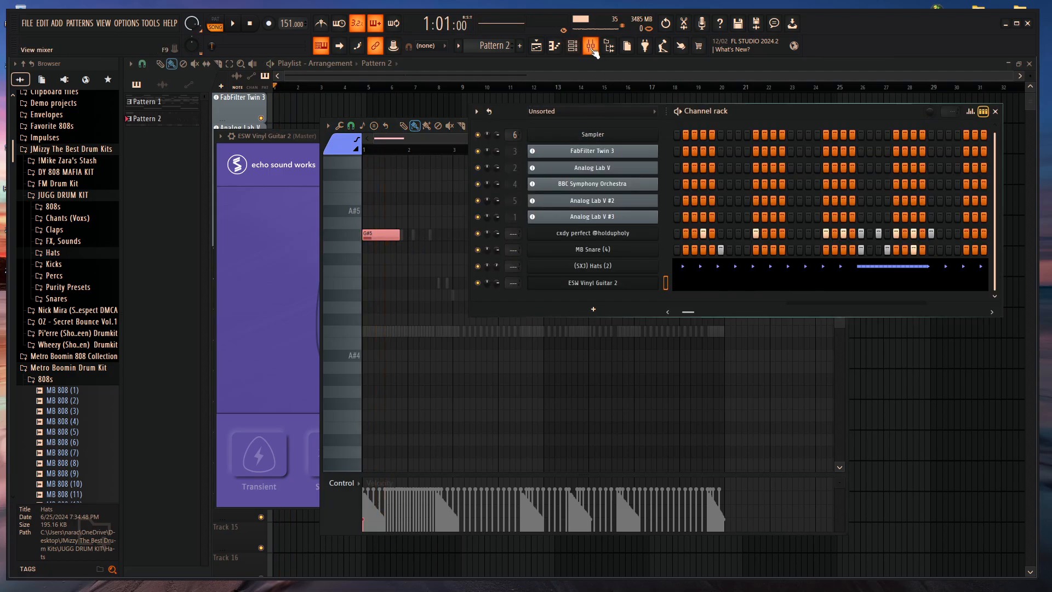
key(space)
key(space)
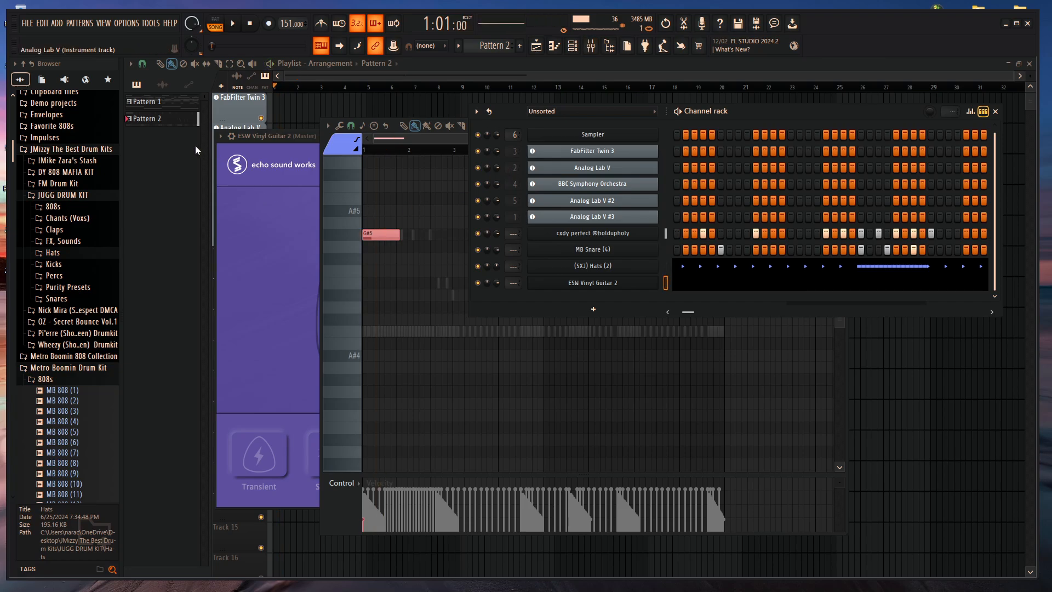
drag(380, 236, 374, 299)
key(space)
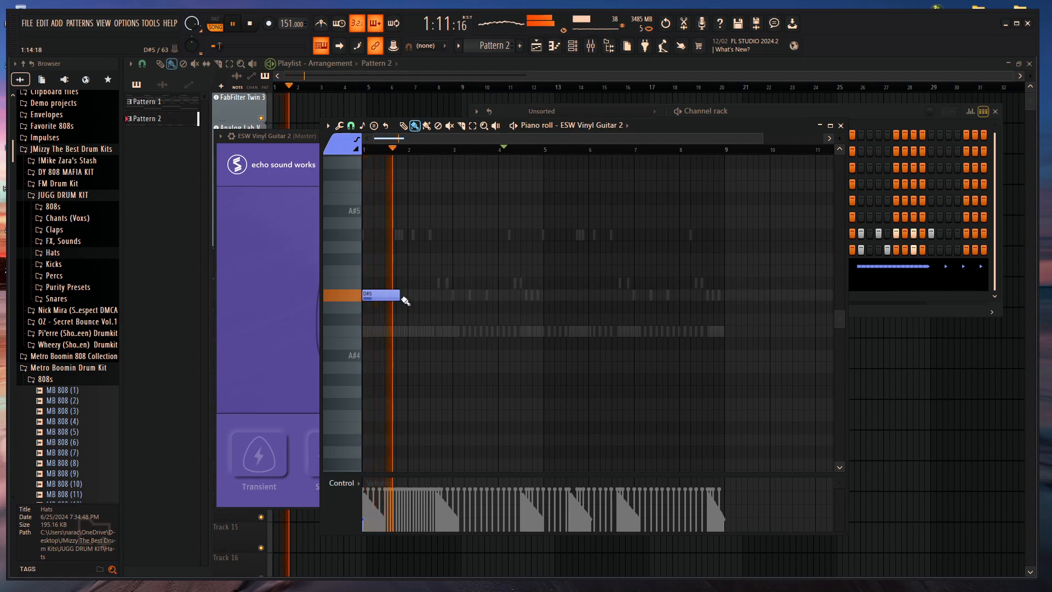
key(space)
Step: Play the pattern with the mixer open to check the track levels, and close all the floating windows
click(899, 125)
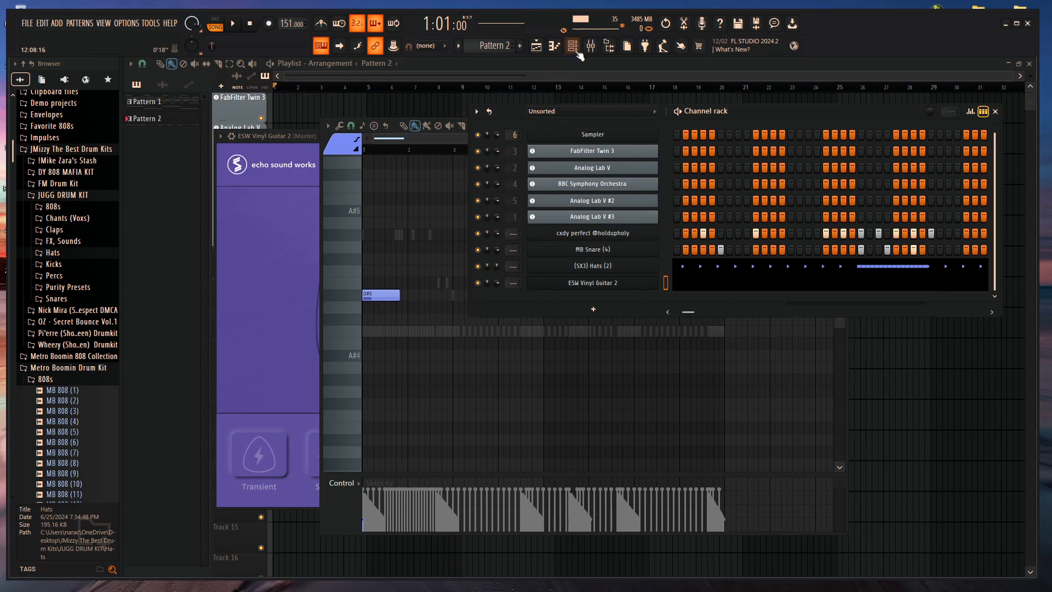
click(577, 50)
click(592, 48)
key(space)
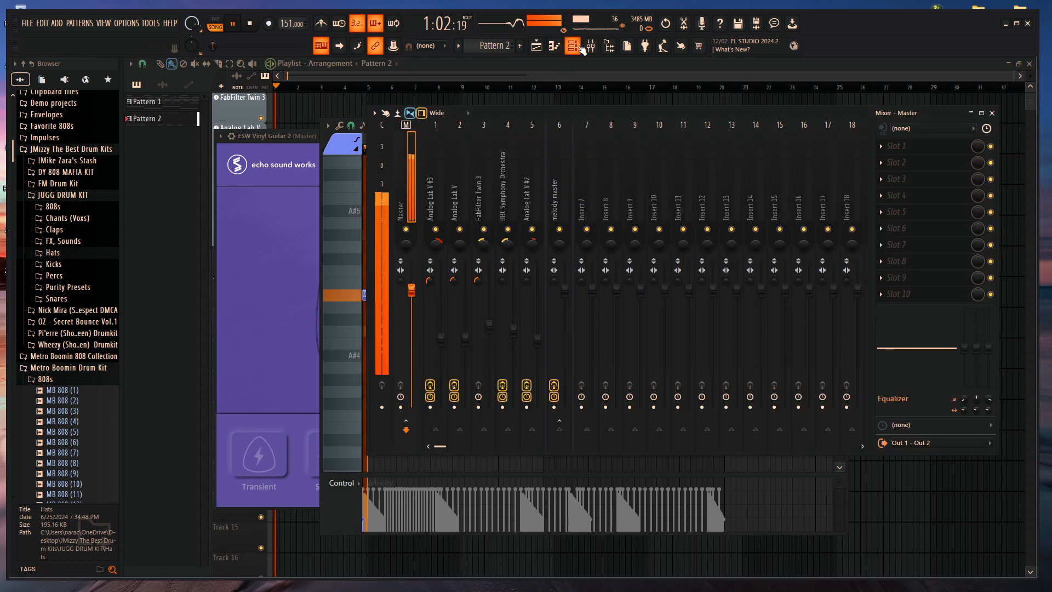
key(space)
key(F12)
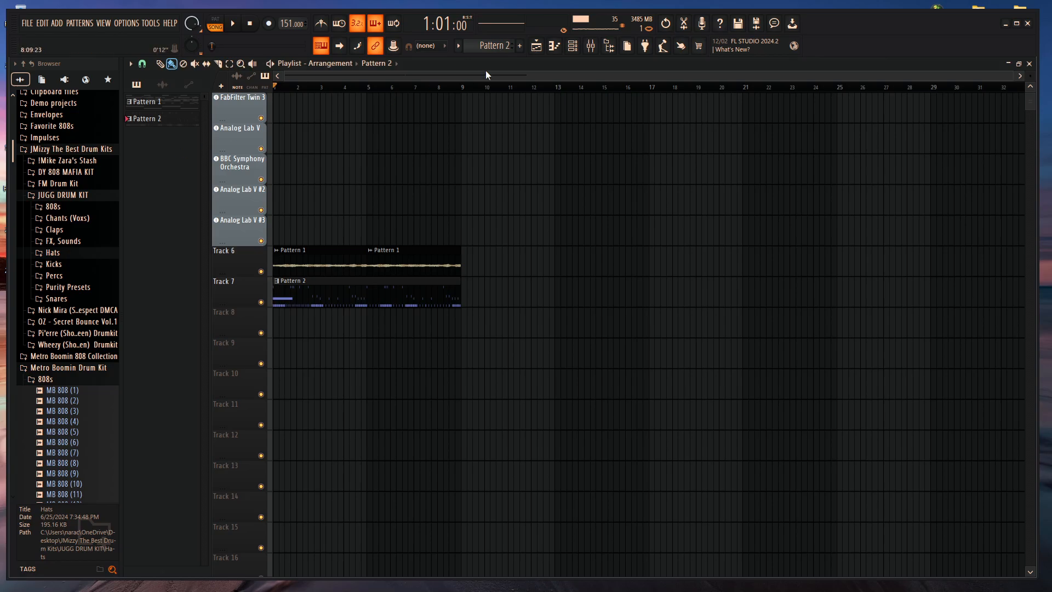
click(555, 47)
click(573, 46)
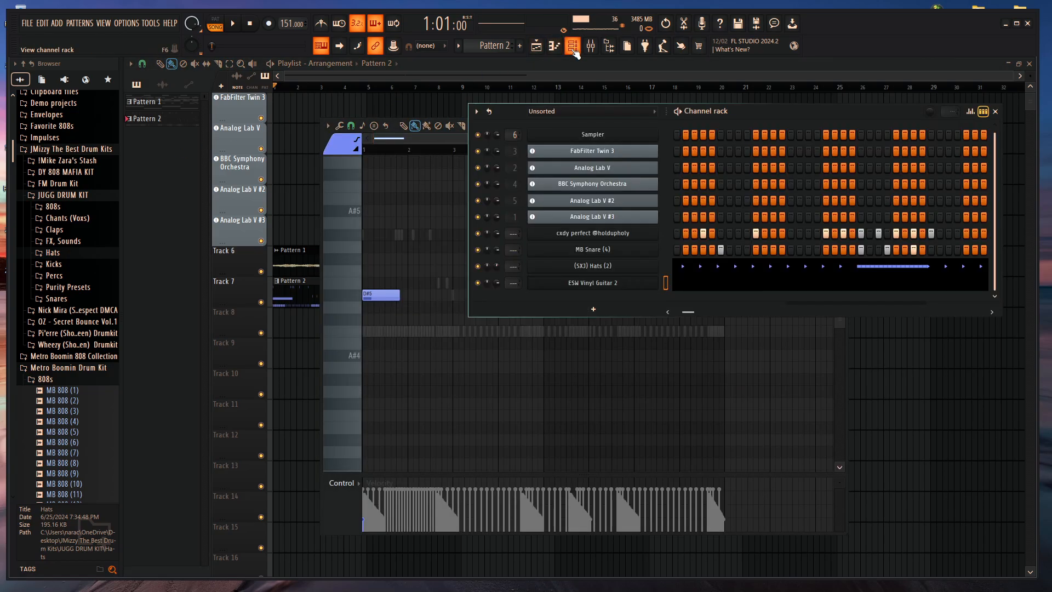
key(F12)
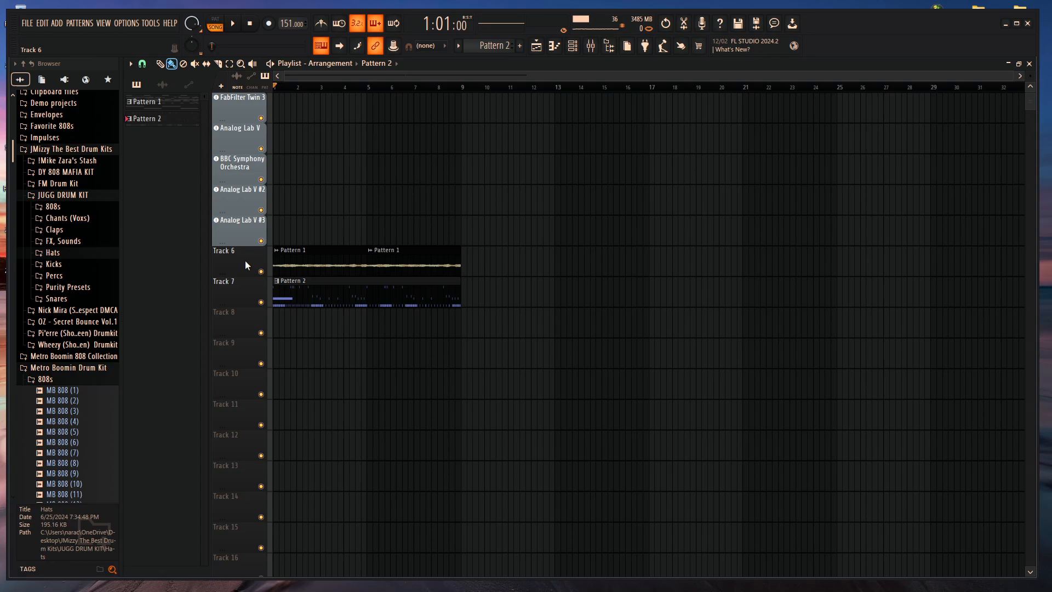
Step: Set playlist Track 6 to audio track mode, linked to mixer Insert 9
right_click(246, 253)
mouse_move(318, 330)
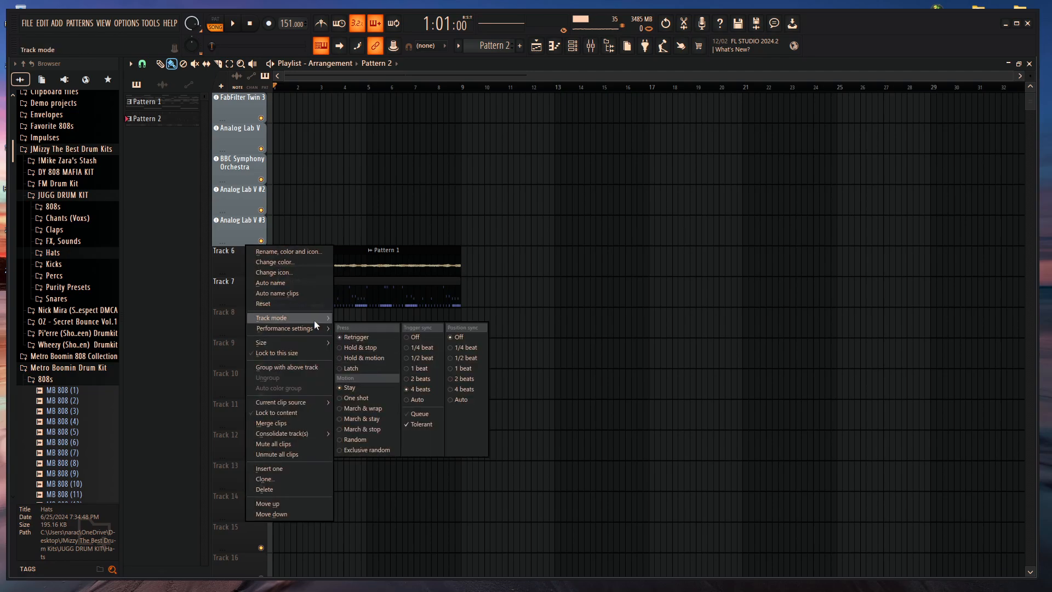
mouse_move(379, 328)
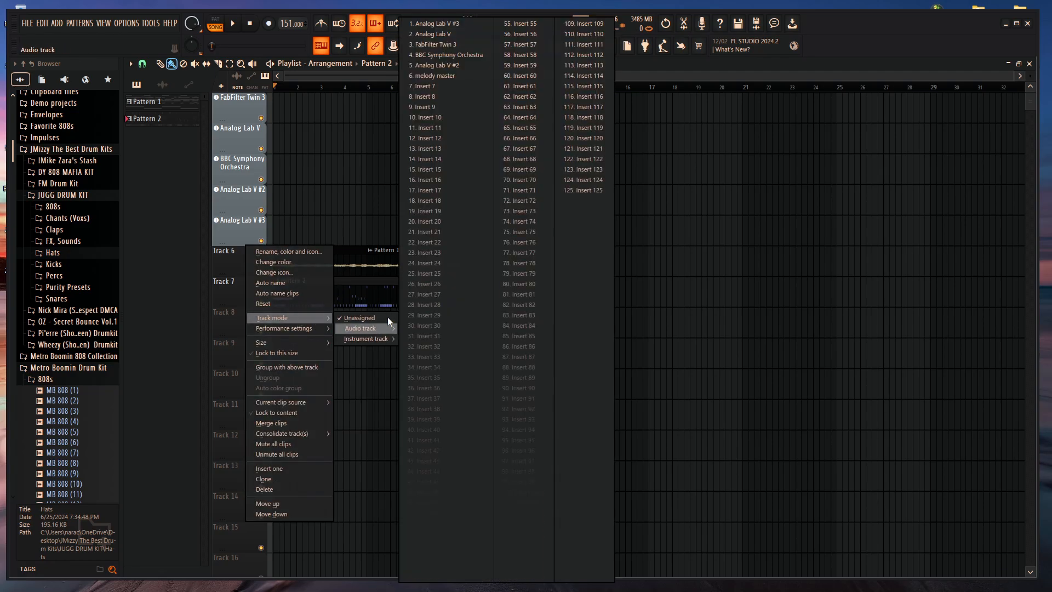
click(452, 111)
right_click(236, 285)
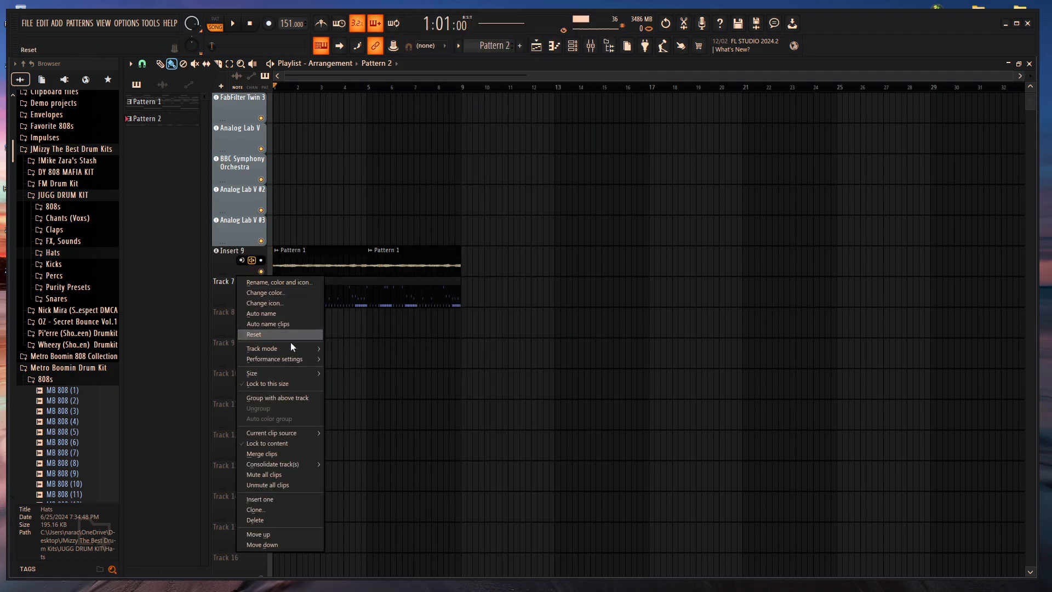
click(268, 323)
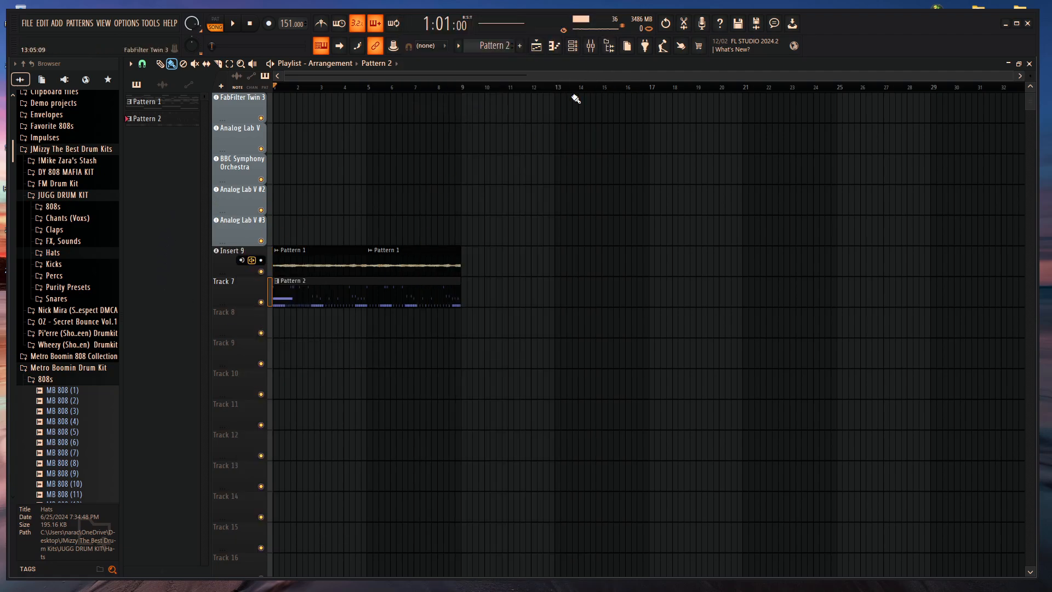
Step: Assign the cxdy perfect, MB Snare (4) and (SXJ) Hats (2) channels each to a new instrument track
click(584, 48)
right_click(602, 237)
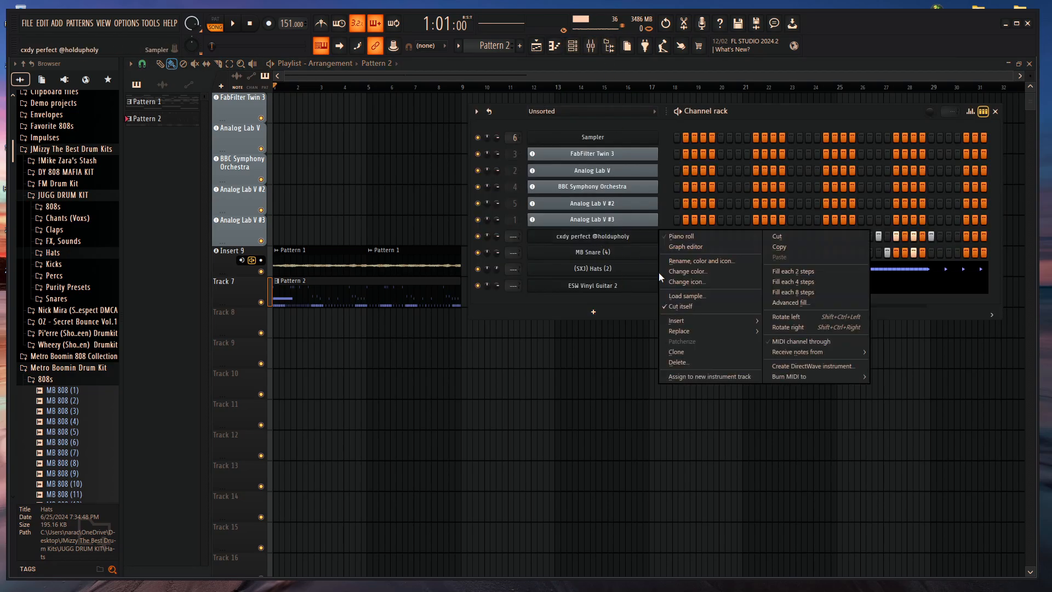
click(680, 377)
right_click(604, 252)
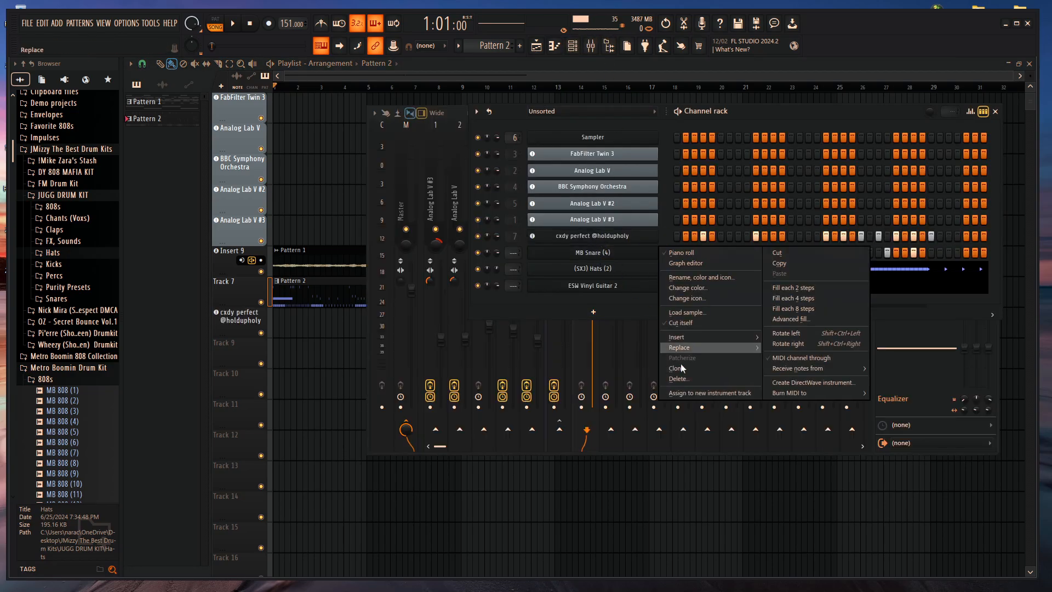
click(691, 390)
right_click(607, 268)
click(685, 411)
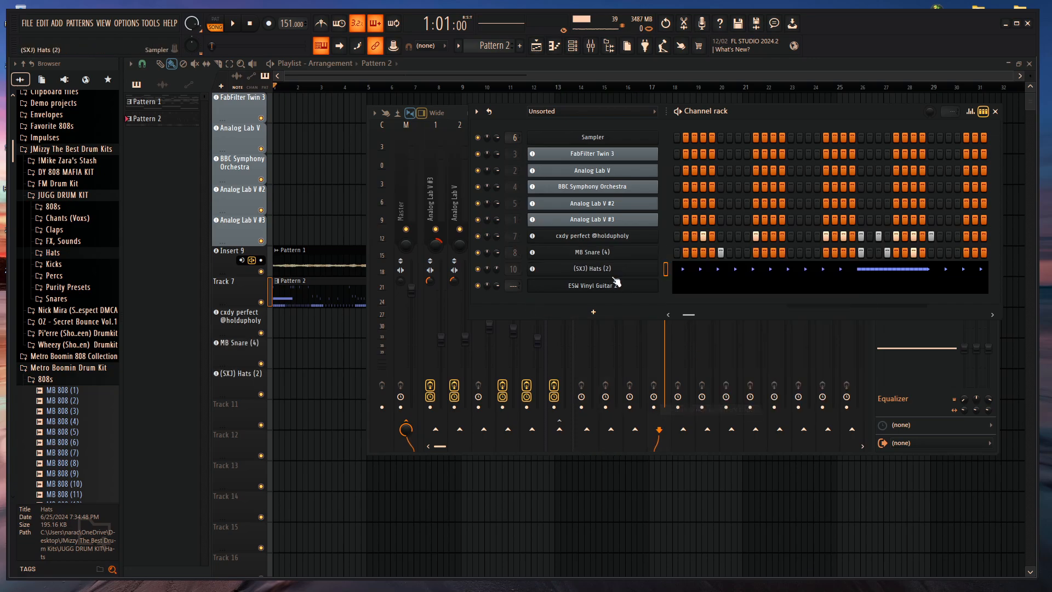
Step: Assign the ESW Vinyl Guitar 2 channel to a new instrument track and close the floating windows
right_click(598, 284)
click(725, 413)
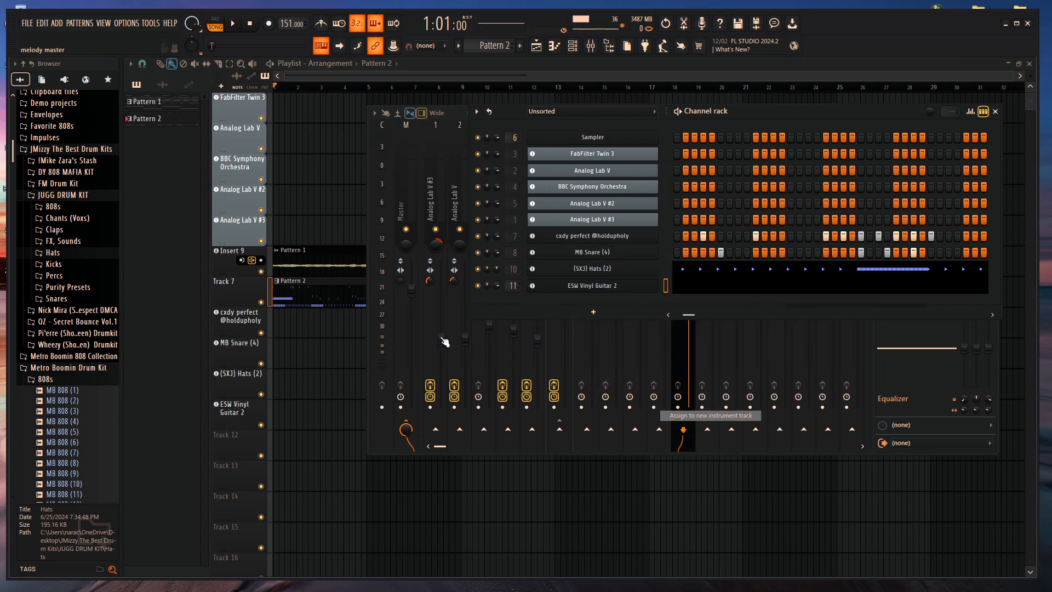
click(176, 222)
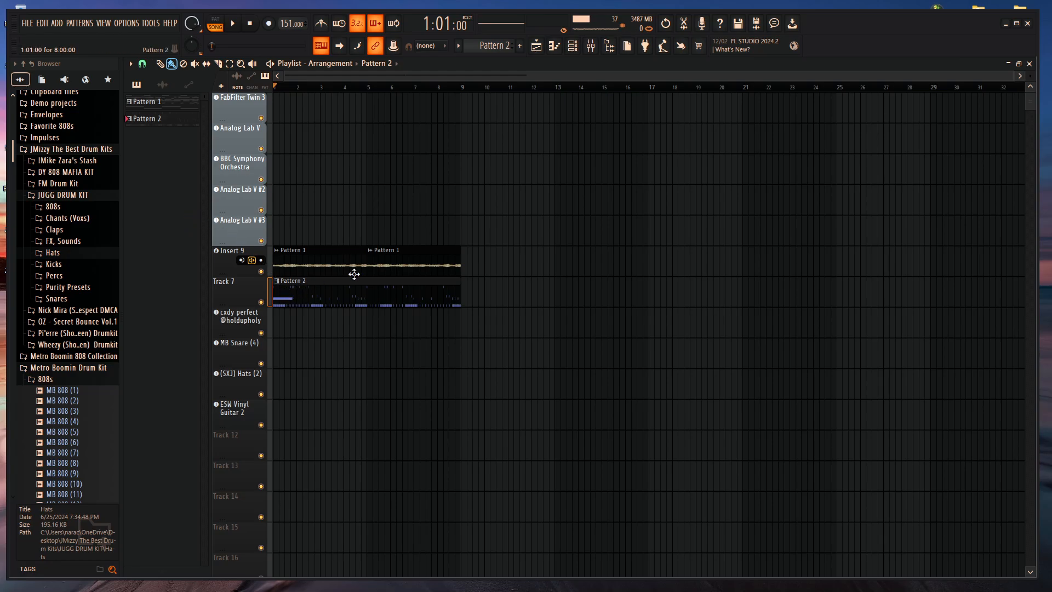
Step: Lower the cxdy perfect mixer track's volume to about 77% and play the song to check the balance
click(598, 48)
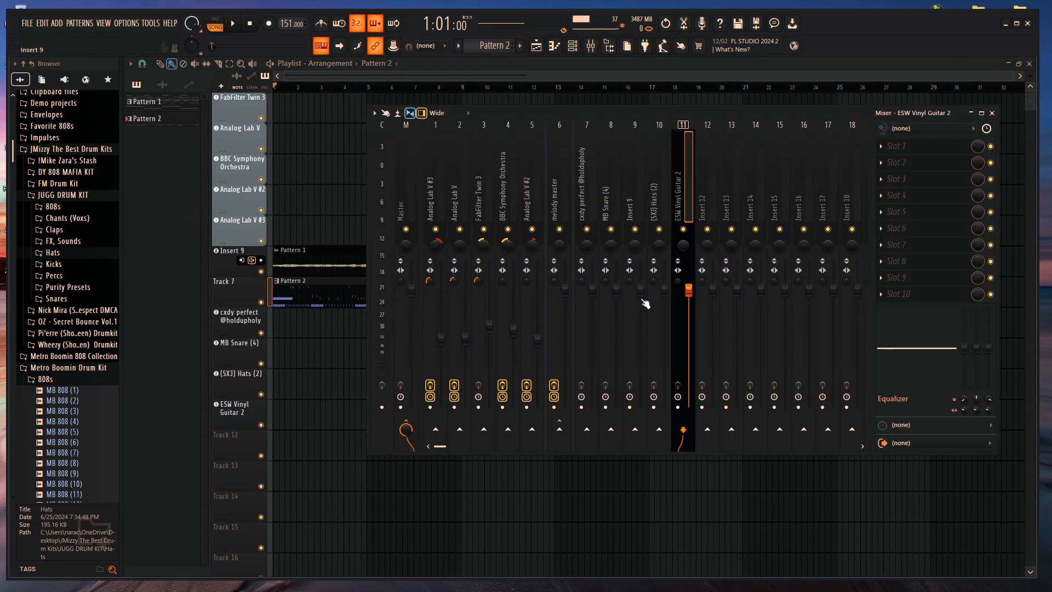
drag(591, 299, 591, 330)
key(space)
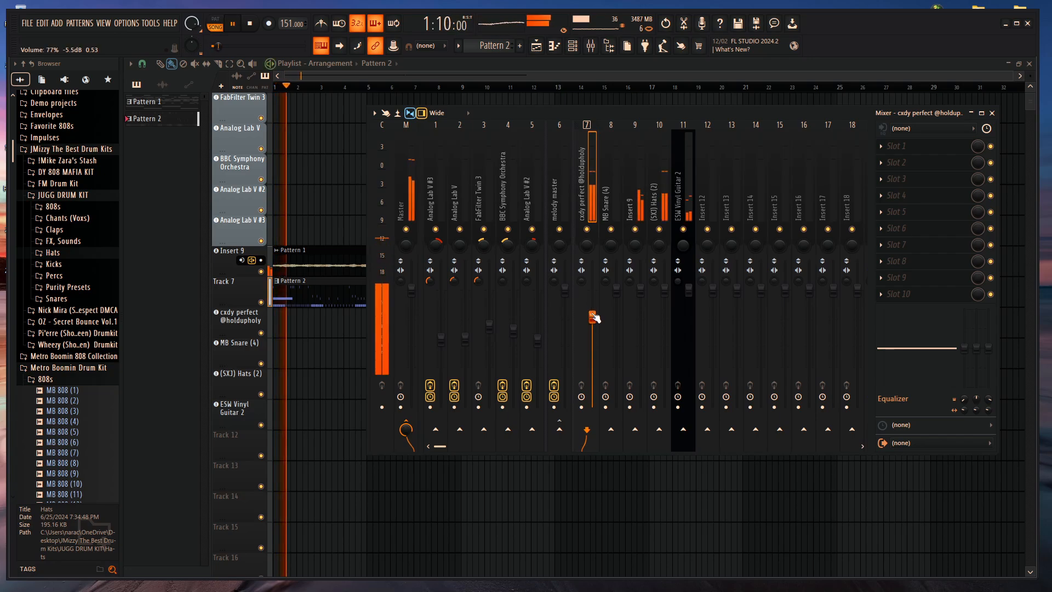
key(space)
key(space)
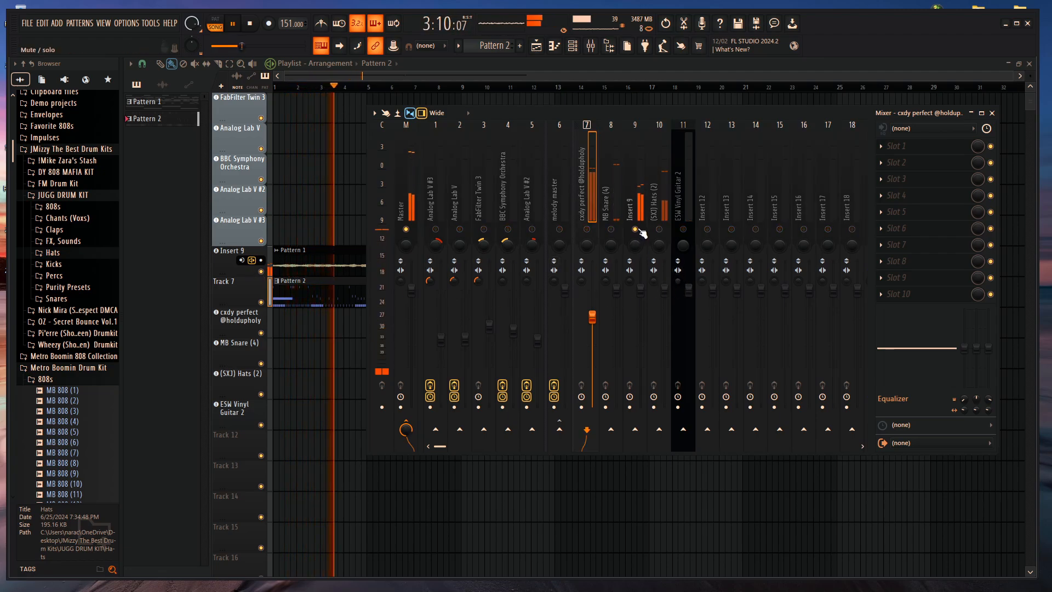
Step: Lower the Insert 9 mixer track's volume to about 66%, stop playback and close the mixer
drag(643, 296, 640, 330)
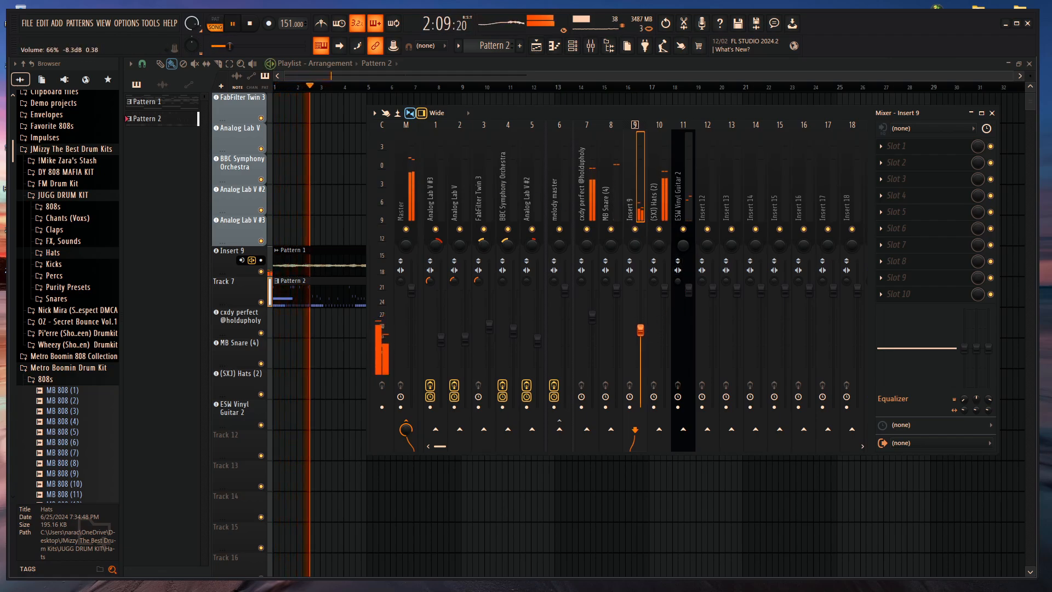
key(space)
click(591, 45)
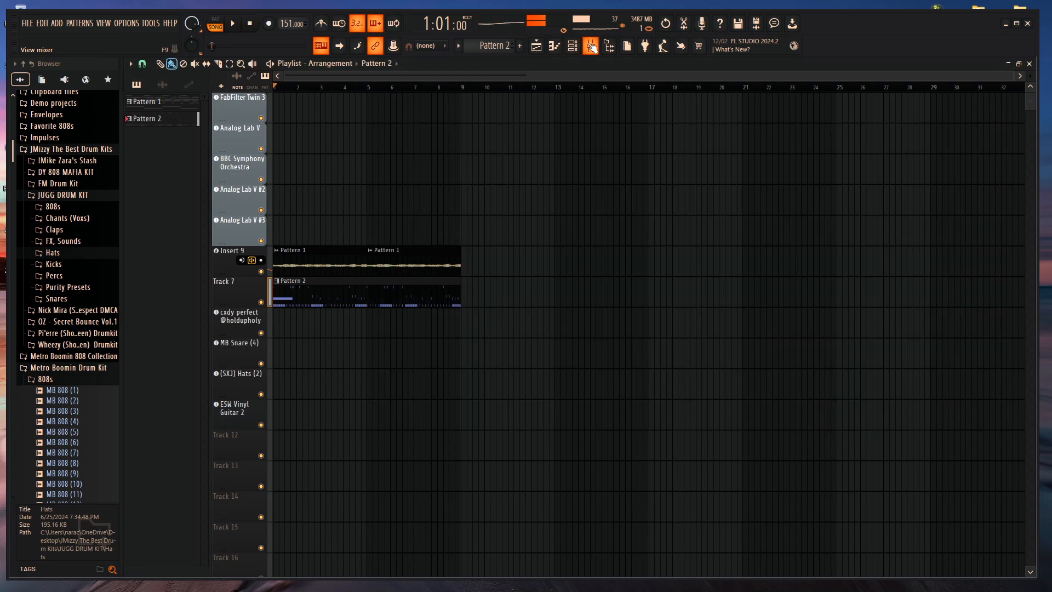
Step: Look over the ESW Vinyl Guitar 2 instrument's main settings and close its window
click(574, 46)
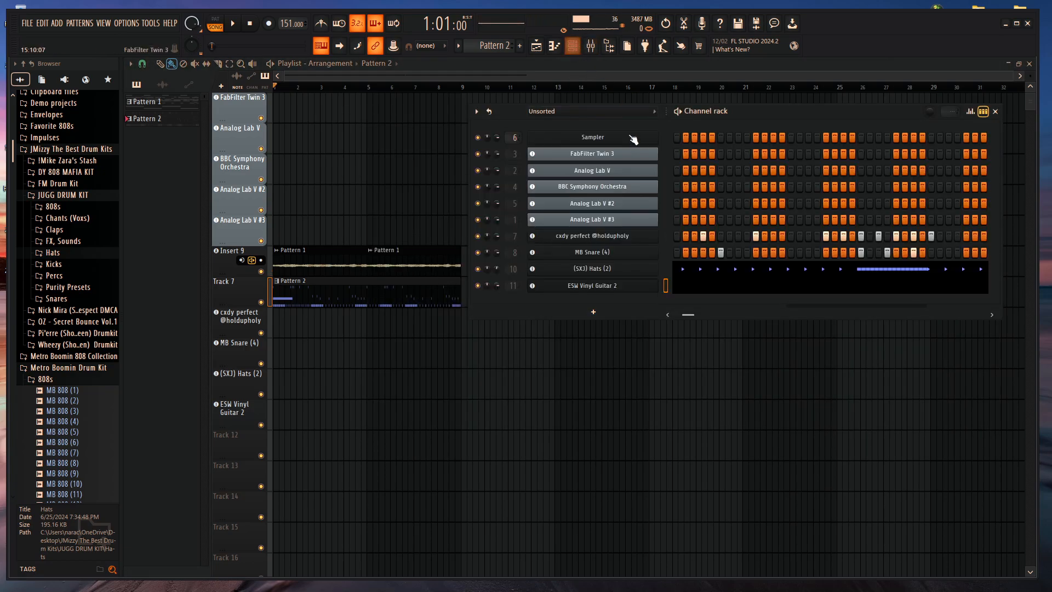
click(644, 286)
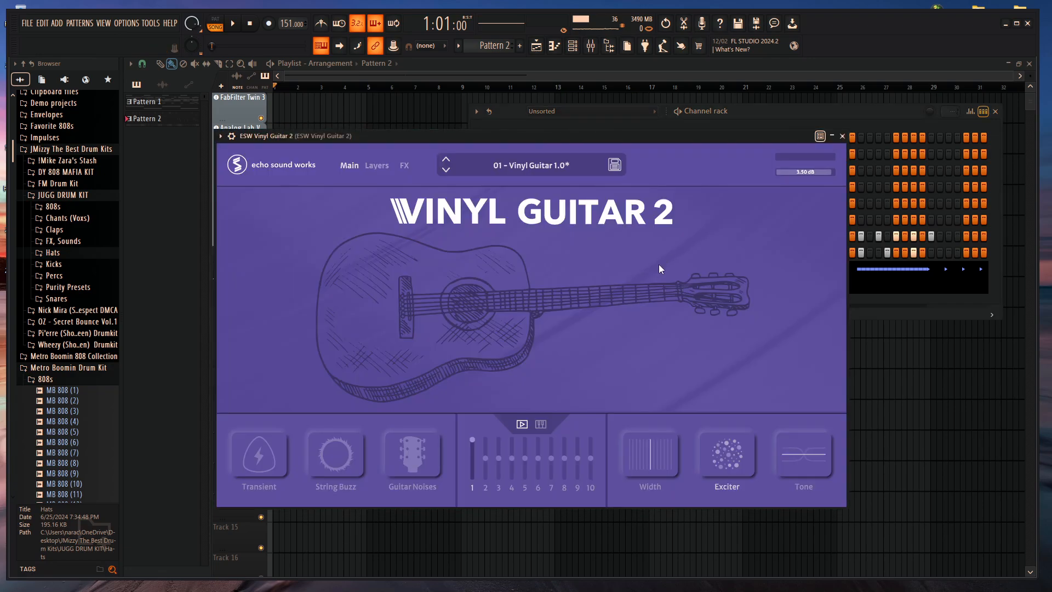
click(575, 50)
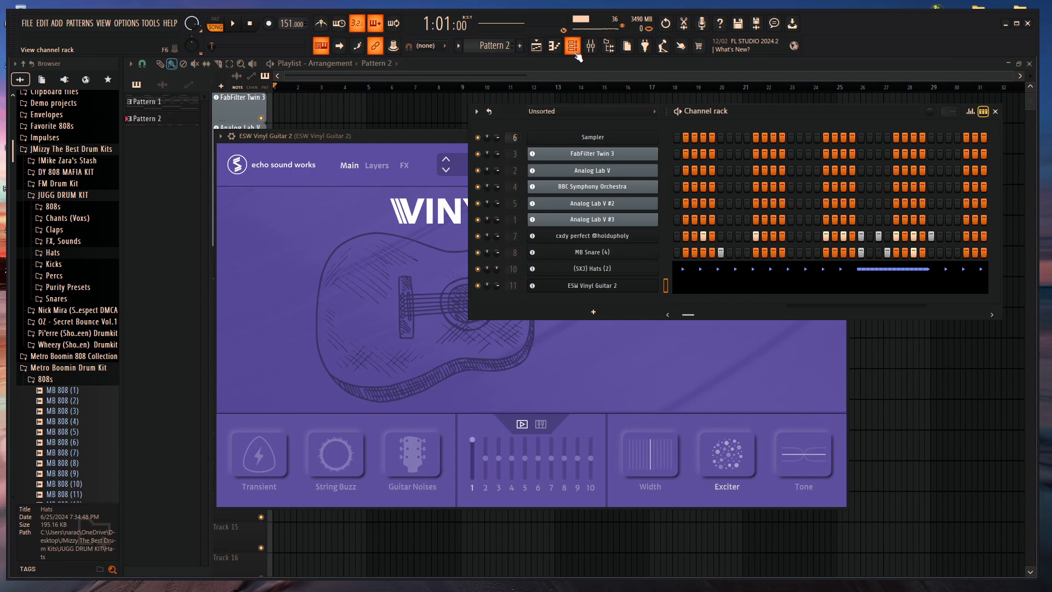
click(629, 287)
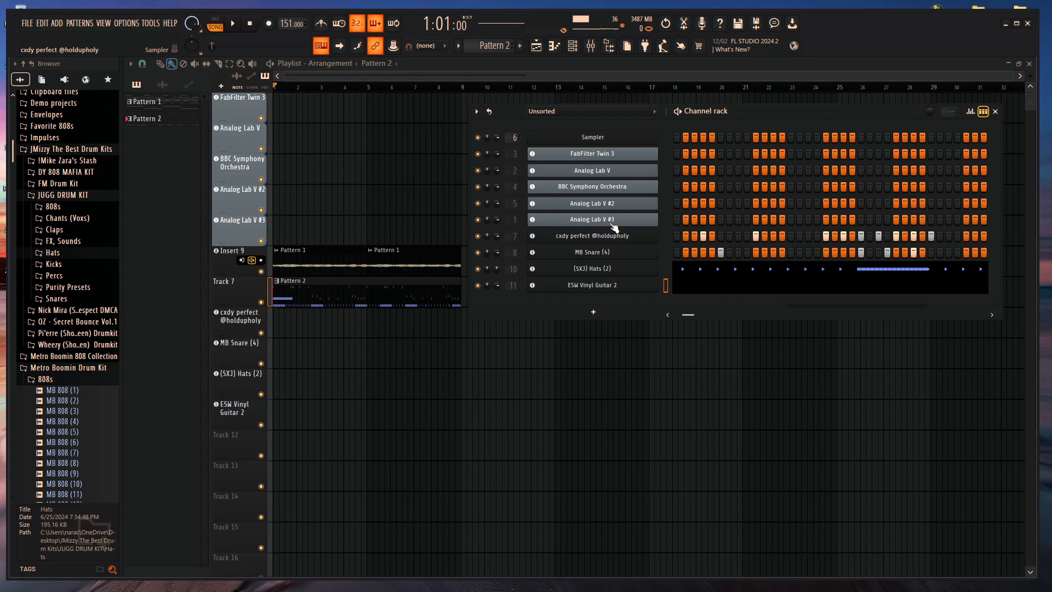
Step: Play the song with the mixer open and briefly solo Insert 9 to judge the melody against the other tracks
click(605, 47)
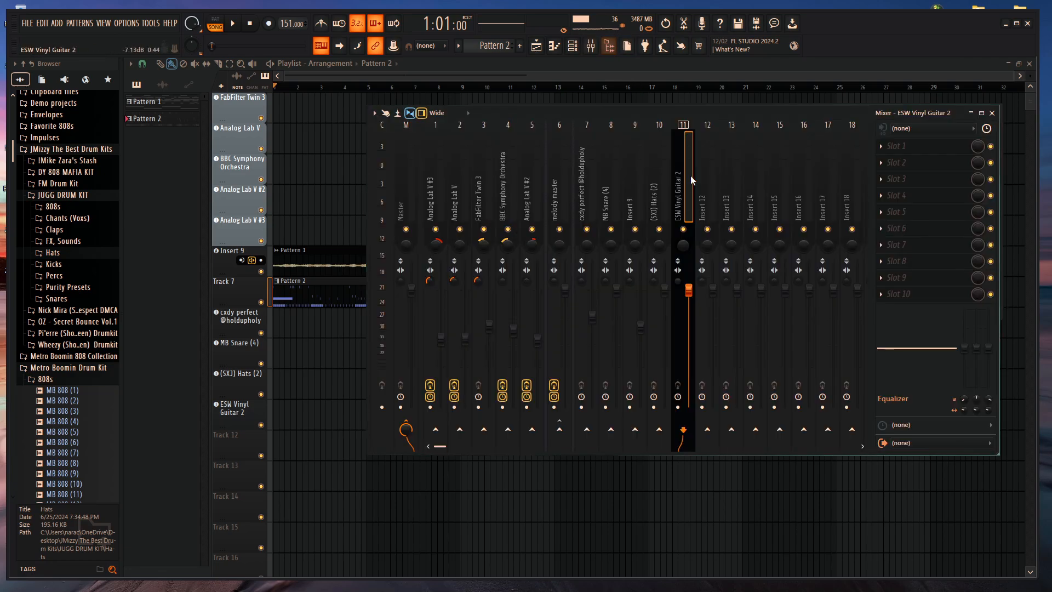
key(space)
key(space)
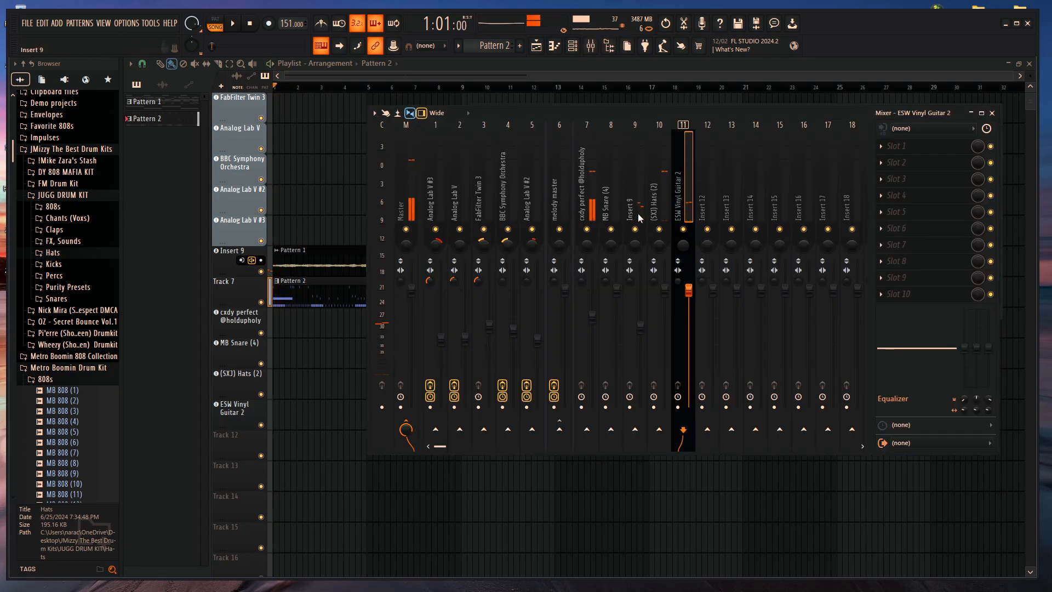
click(631, 209)
click(431, 203)
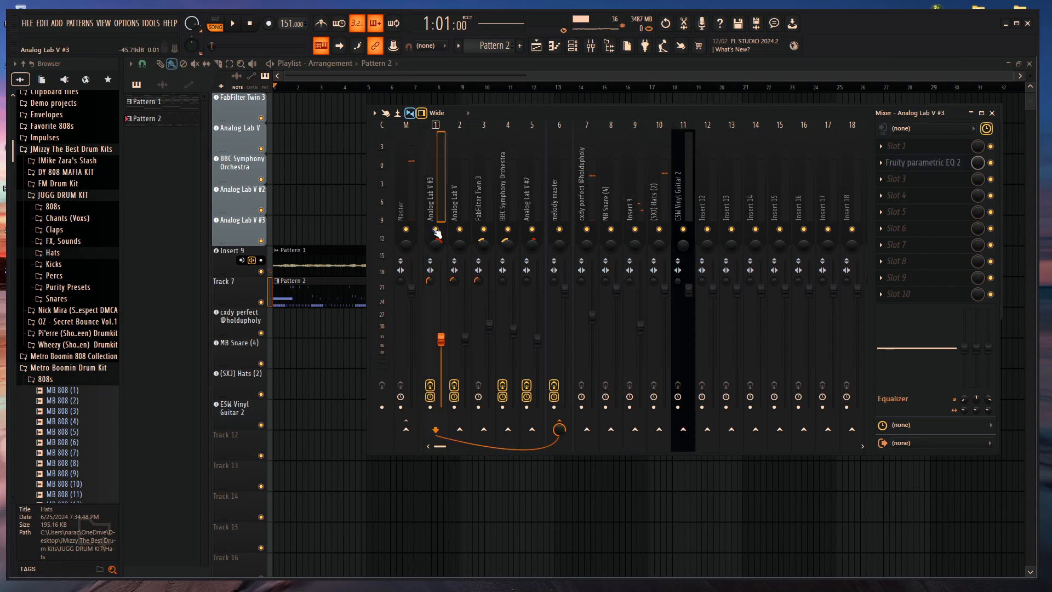
click(633, 200)
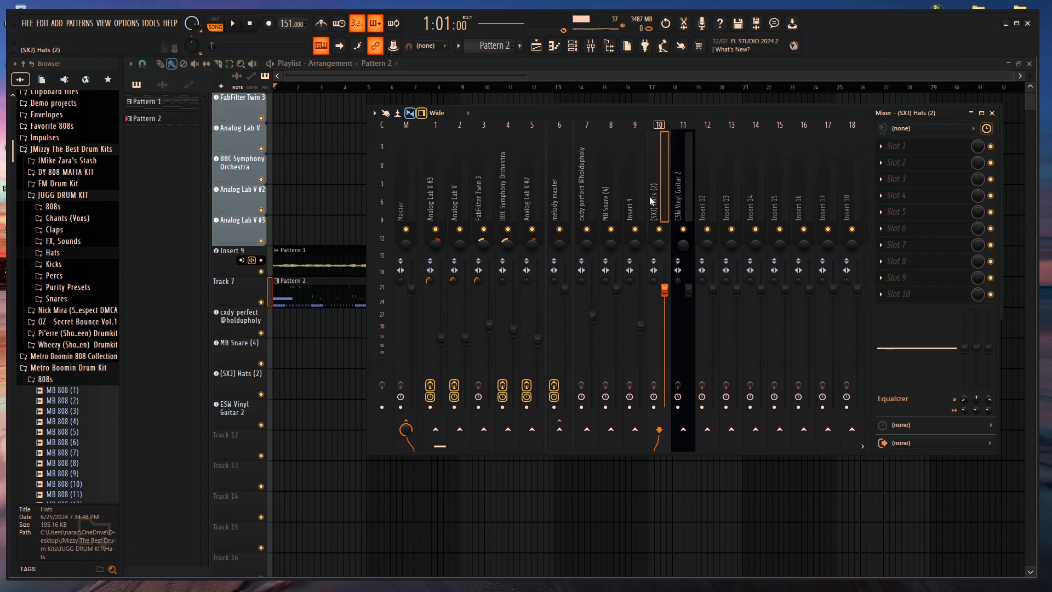
key(space)
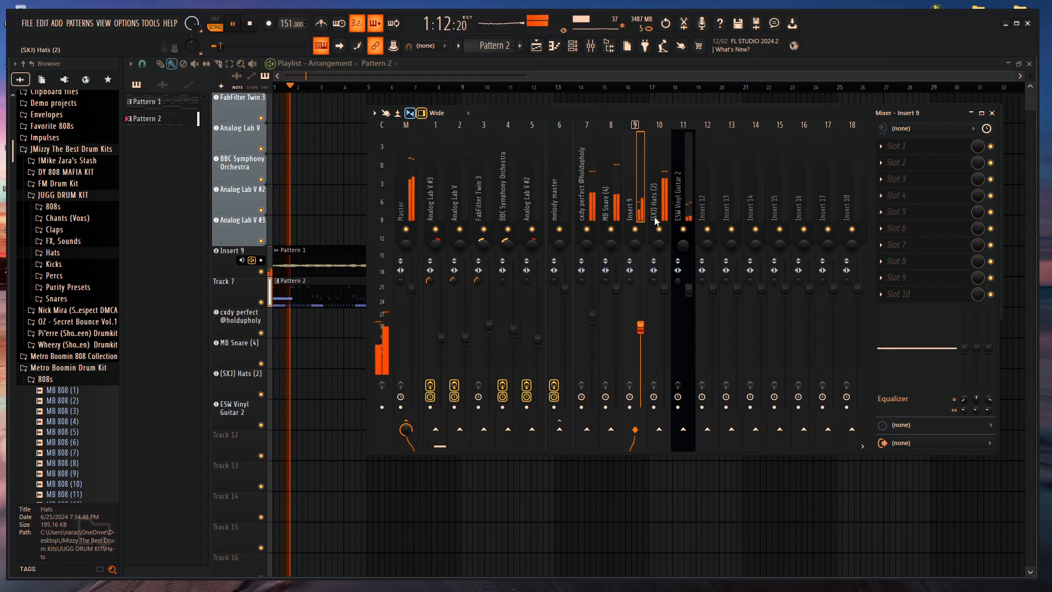
right_click(635, 229)
right_click(635, 230)
key(space)
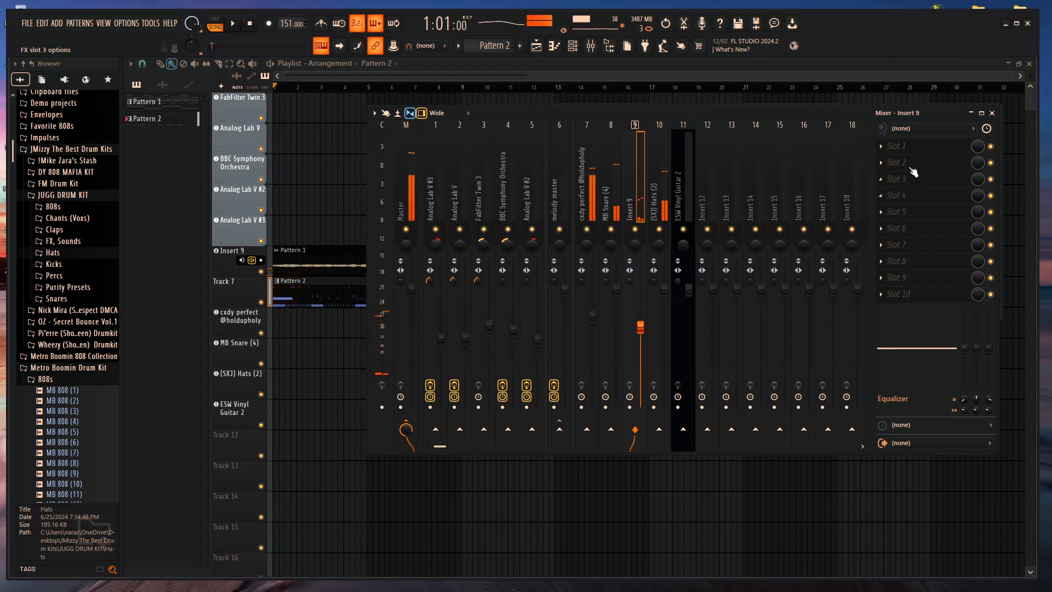
Step: Add Fruity Parametric EQ 2 in slot 1 of Insert 9 and cut band 4 by about 3 dB near 630 Hz
click(890, 151)
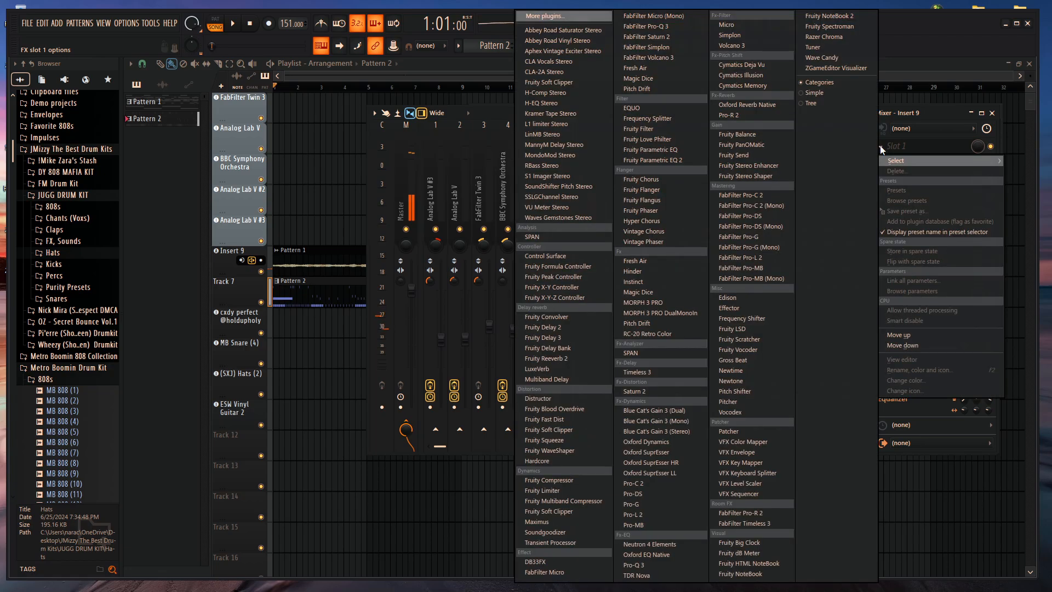
click(683, 161)
key(space)
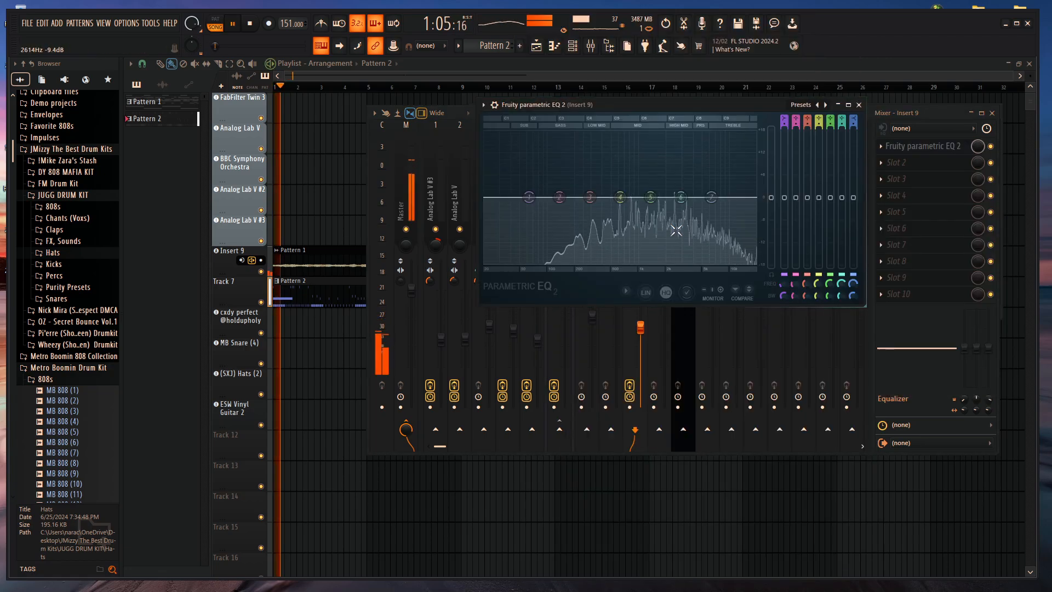
drag(621, 197, 623, 213)
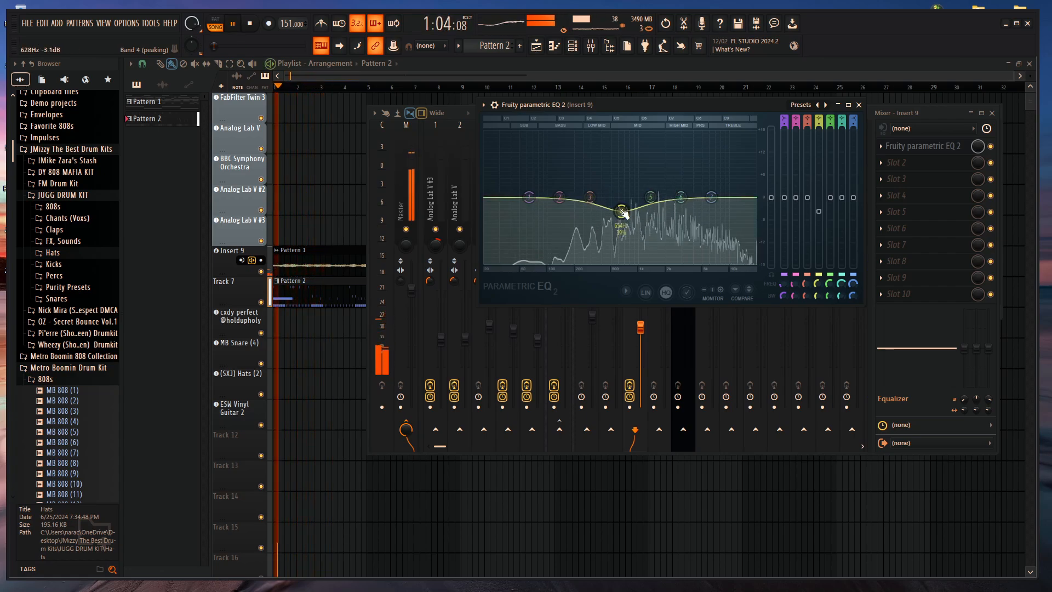
key(space)
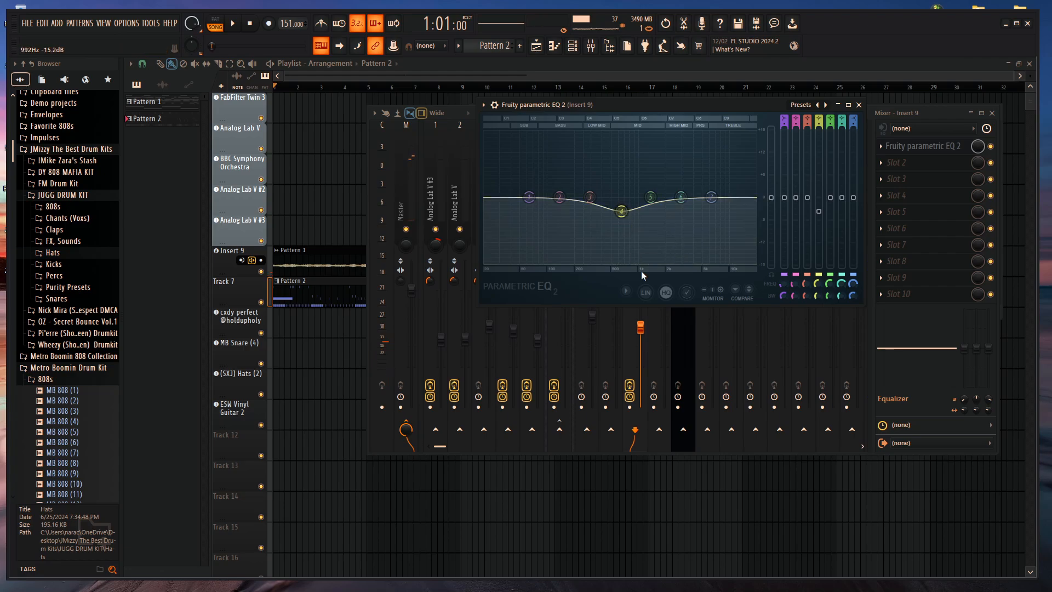
click(642, 329)
Step: Try Fruity Parametric EQ 2 in slot 2 of the ESW Vinyl Guitar 2 track, adjusting bands 3 and 4 between playbacks
click(685, 199)
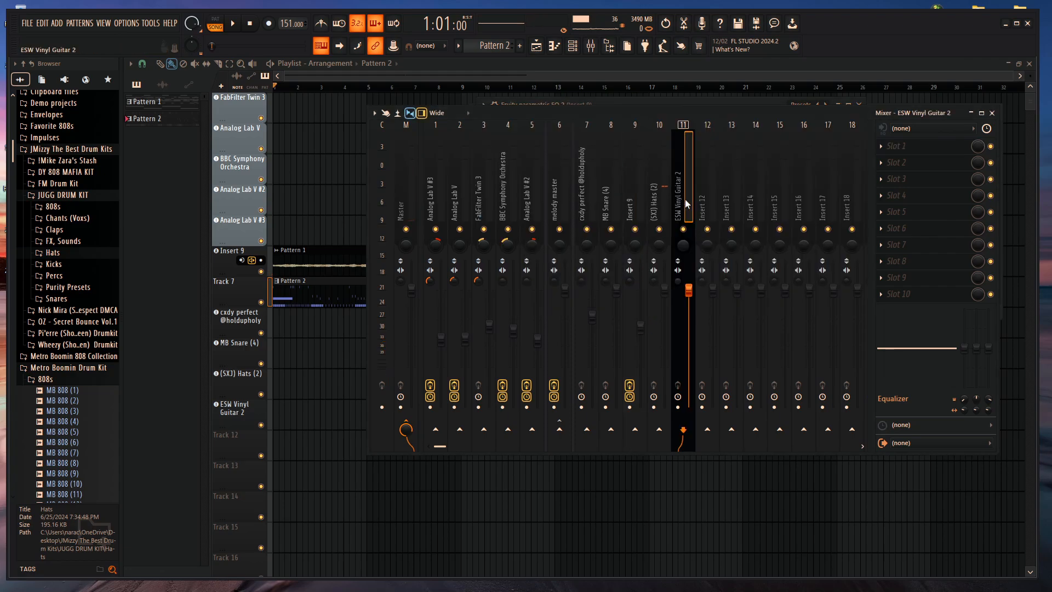
click(888, 164)
click(642, 161)
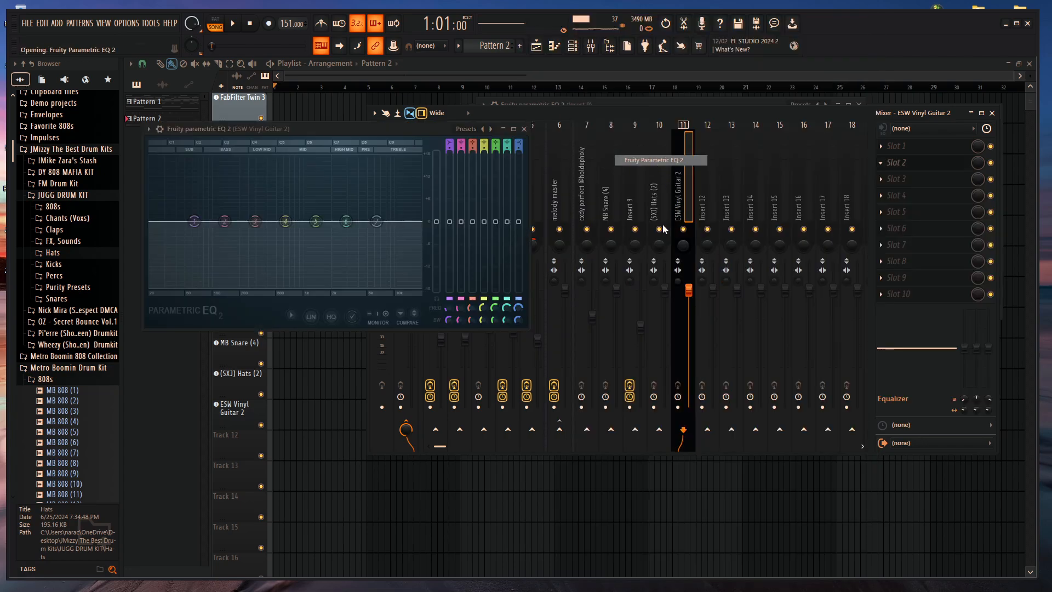
key(space)
key(space)
drag(255, 221, 298, 223)
key(space)
key(space)
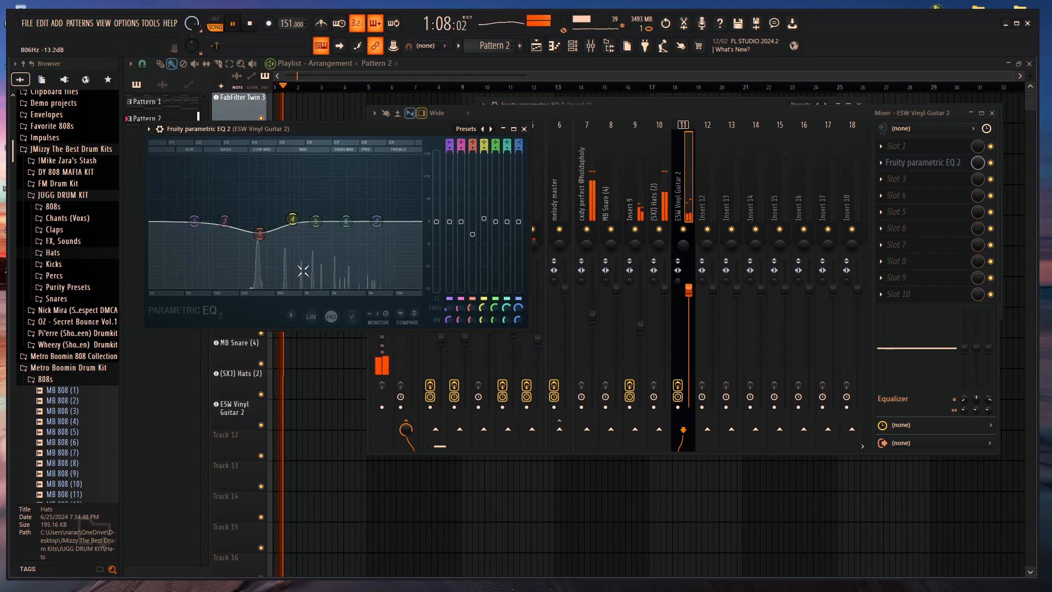
key(space)
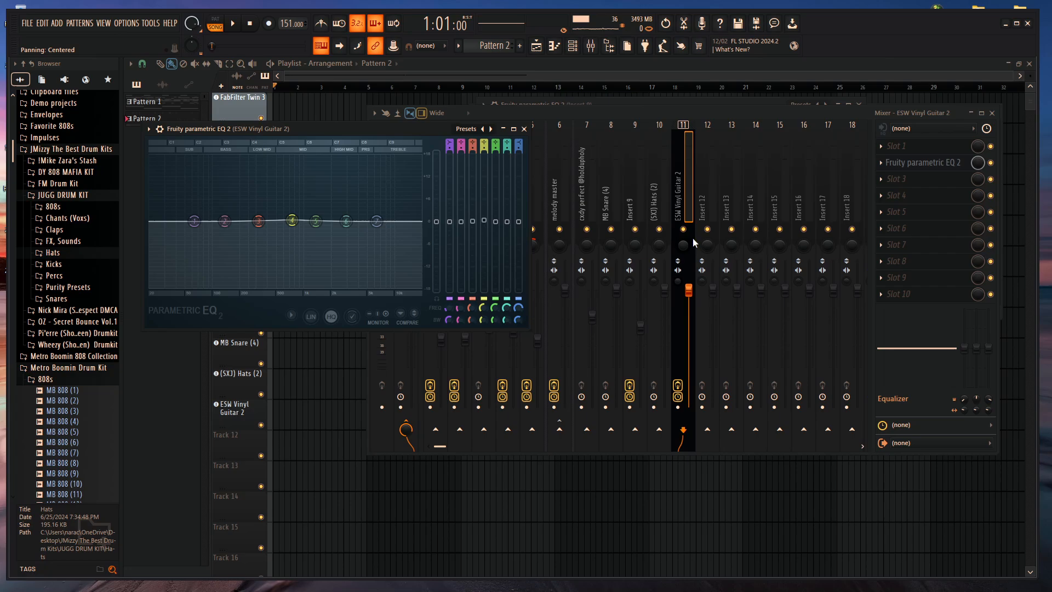
Step: Load FabFilter Pro-Q 3 in slot 2 of the ESW Vinyl Guitar 2 mixer track and play the song through it
click(882, 163)
mouse_move(907, 177)
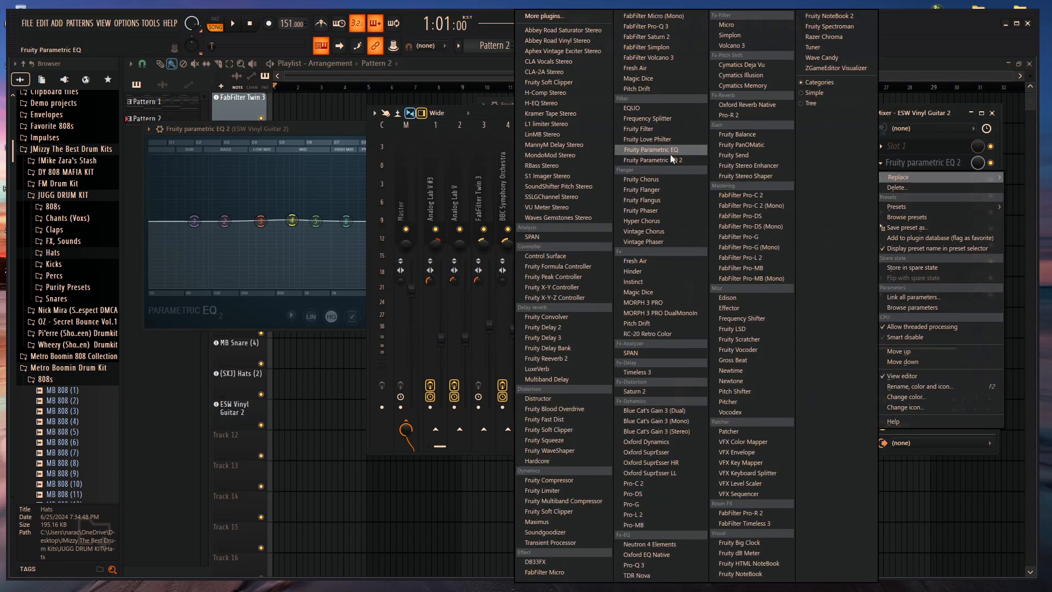
click(660, 563)
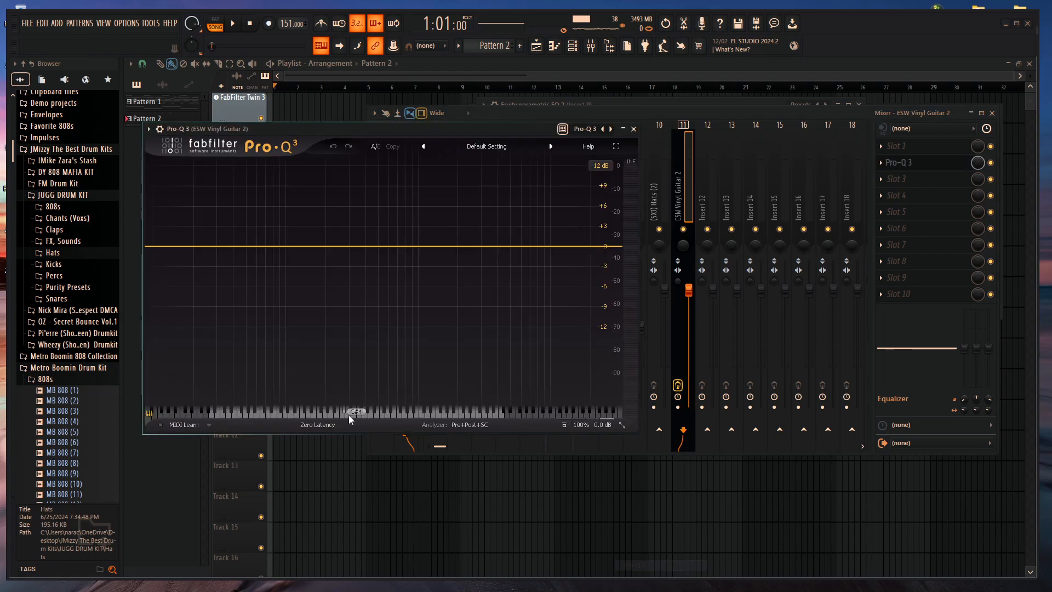
key(space)
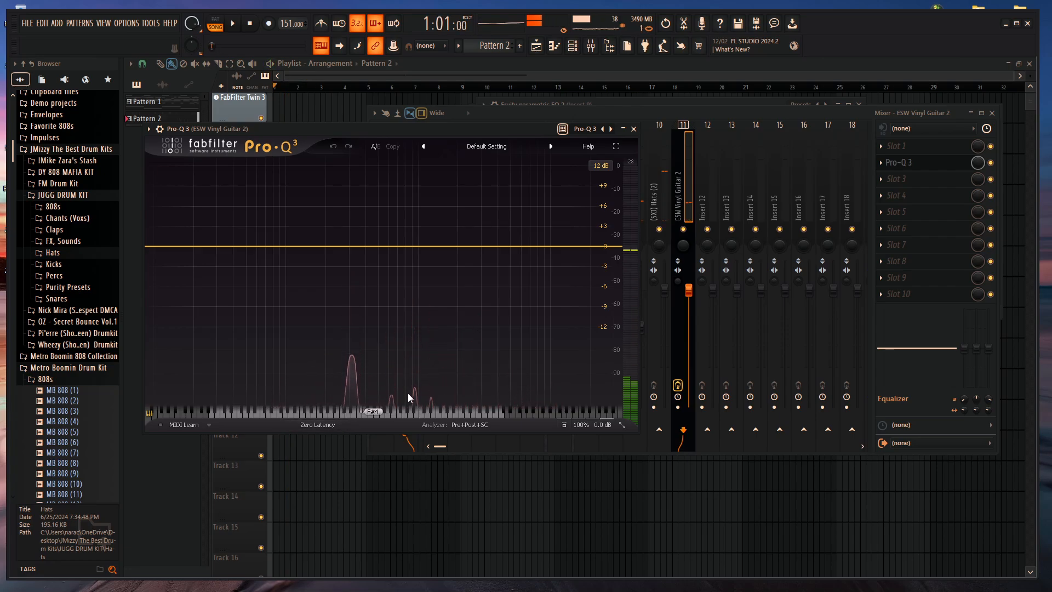
Step: Check the guitar's note in the piano roll and play the song with Pro-Q 3 open to examine its spectrum
click(572, 49)
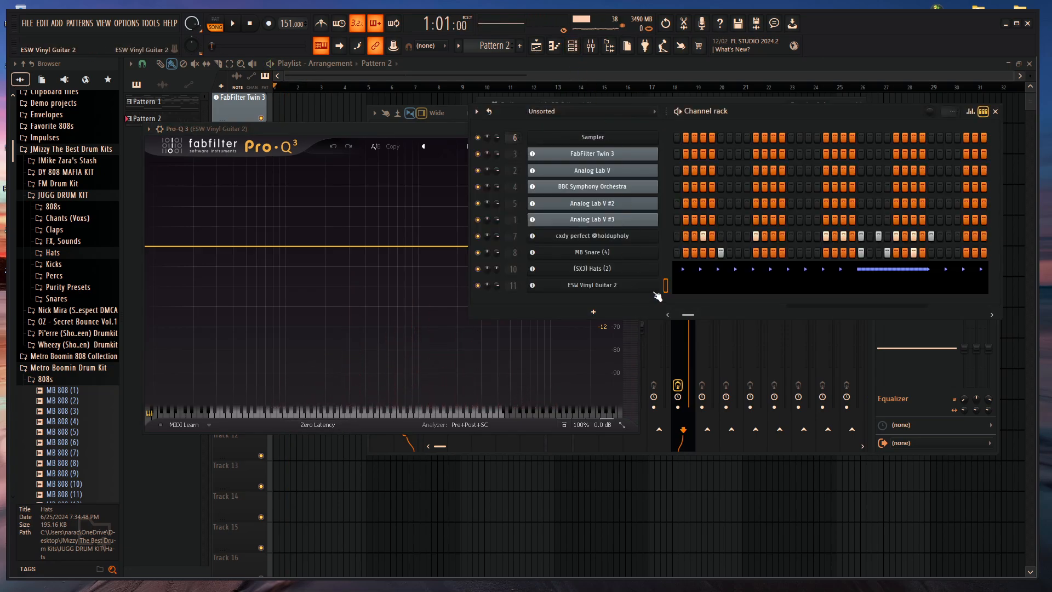
click(648, 287)
click(555, 47)
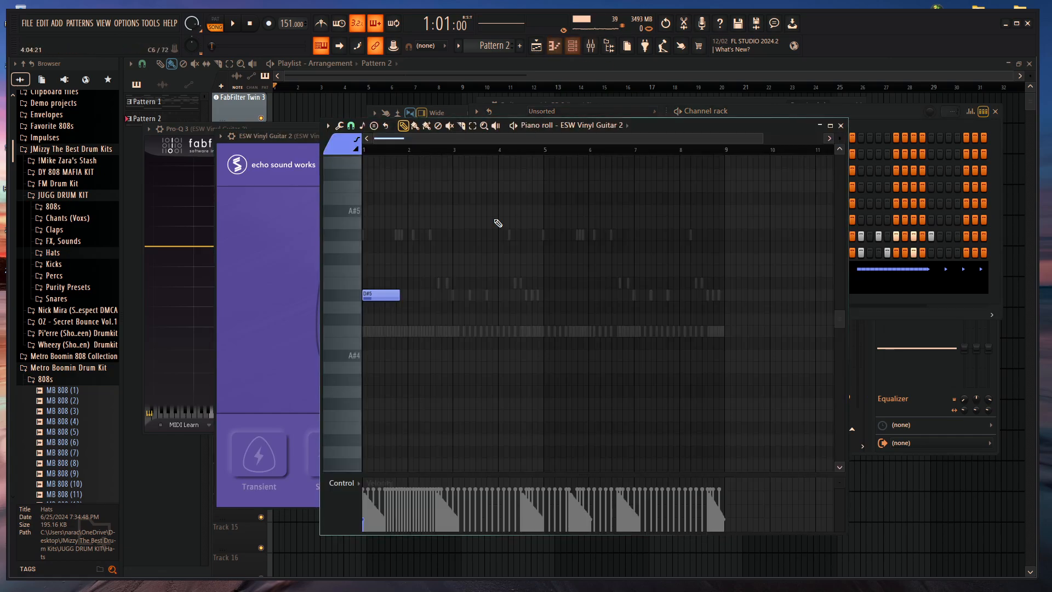
click(267, 125)
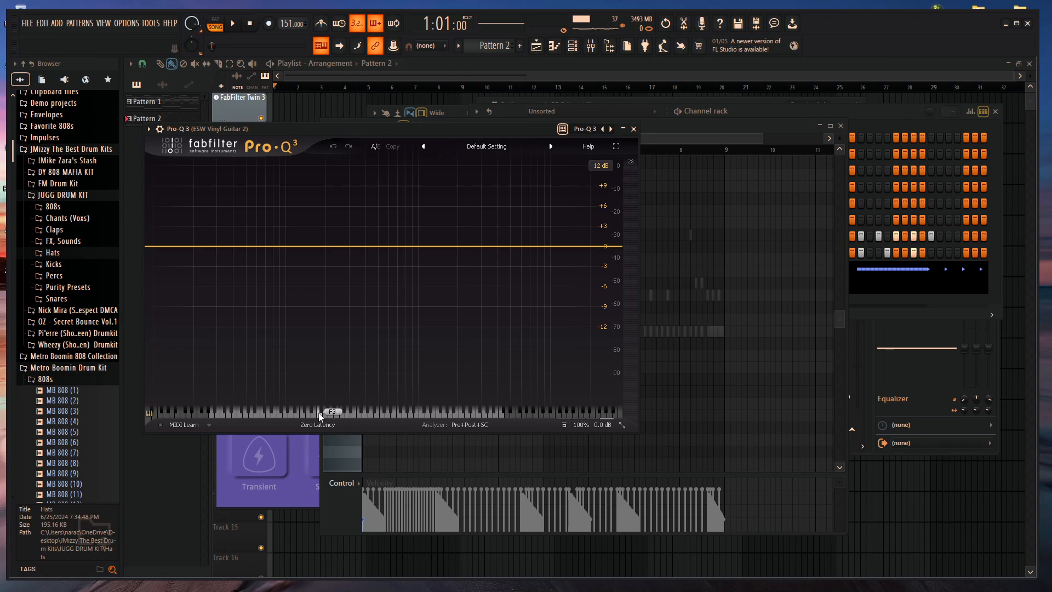
key(space)
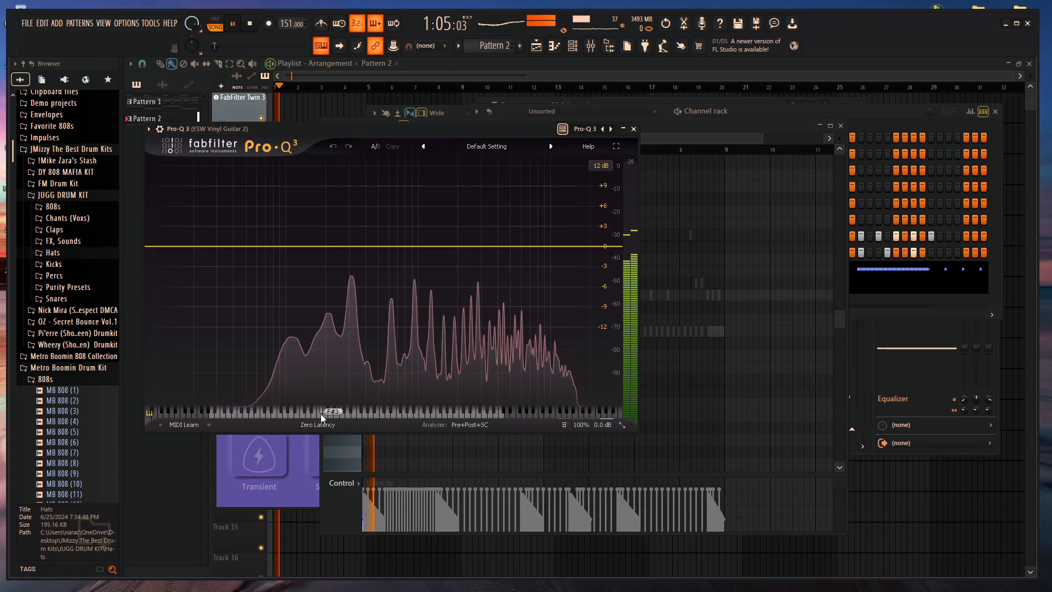
key(space)
Step: Add a bell band at D#4 in Pro-Q 3, boost it by 7.10 dB at about 320 Hz, and play the result
click(351, 412)
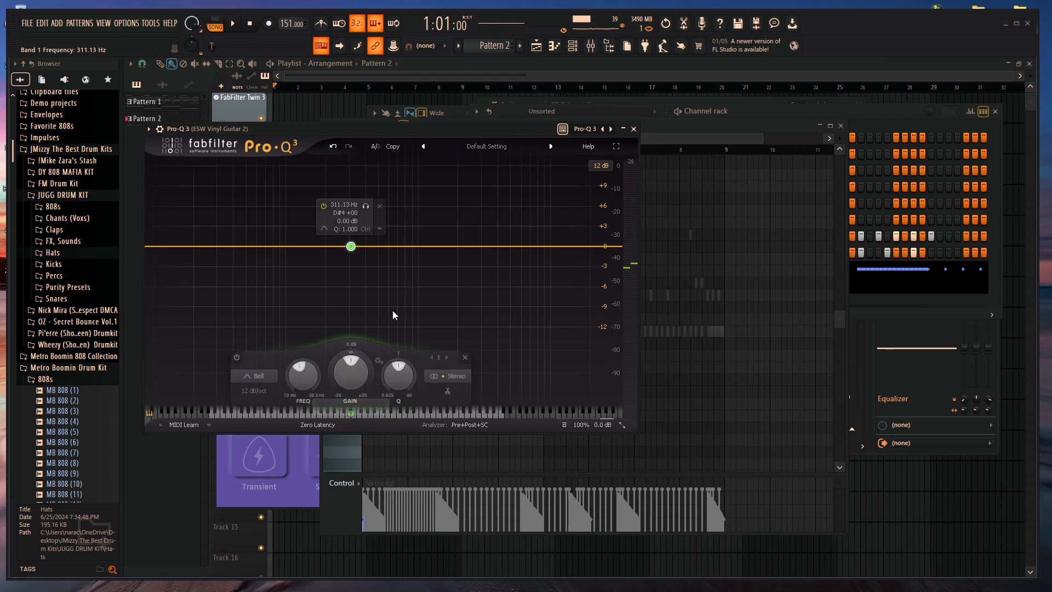
key(space)
key(space)
drag(352, 248, 354, 205)
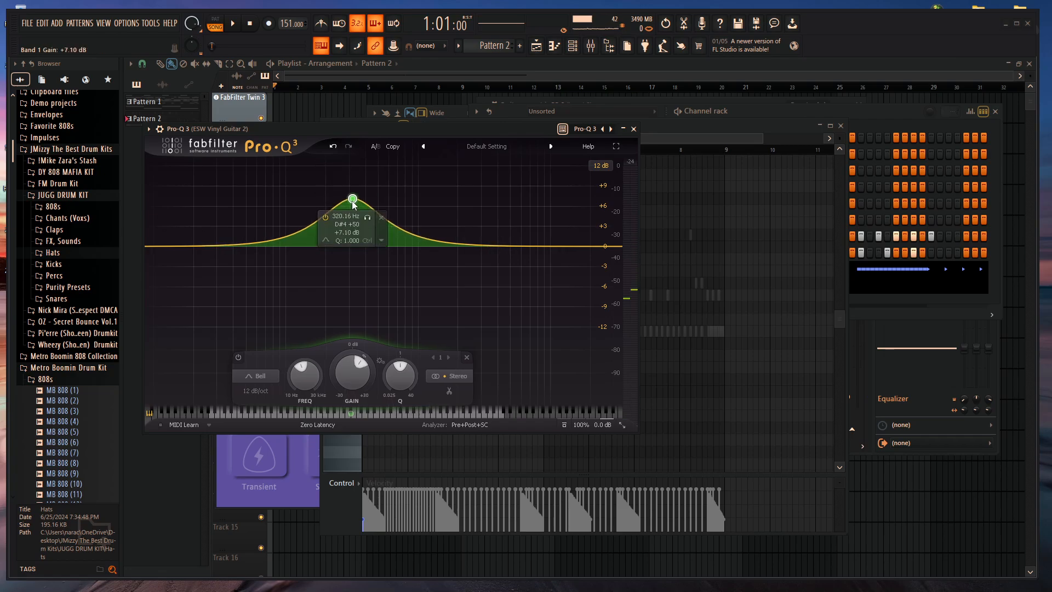
key(space)
key(space)
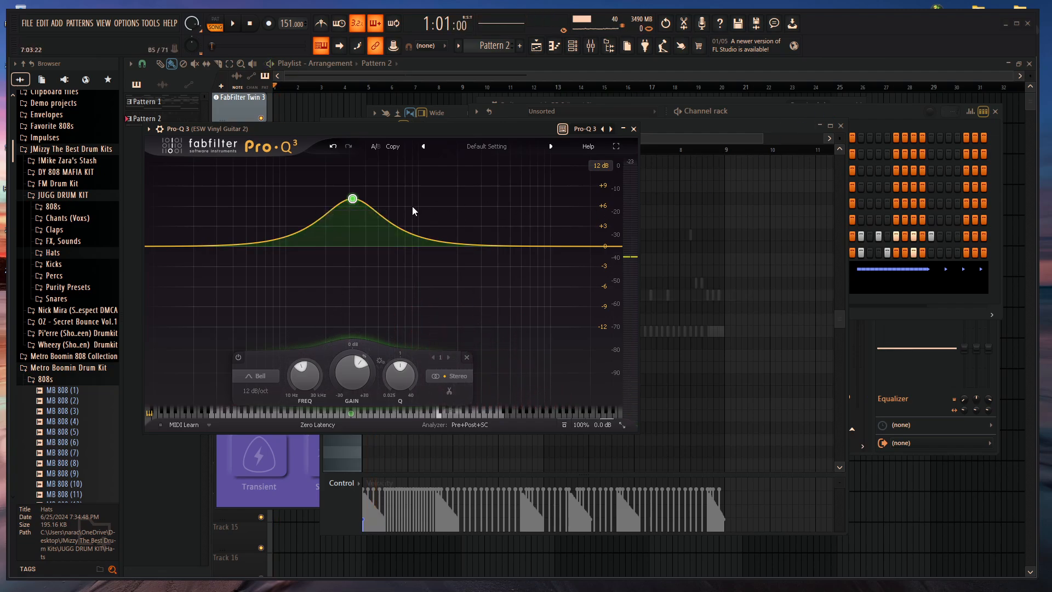
Step: Adjust the D#4 bell band's Q in Pro-Q 3 and lower its gain to about 3 dB
scroll(352, 199, up, 3)
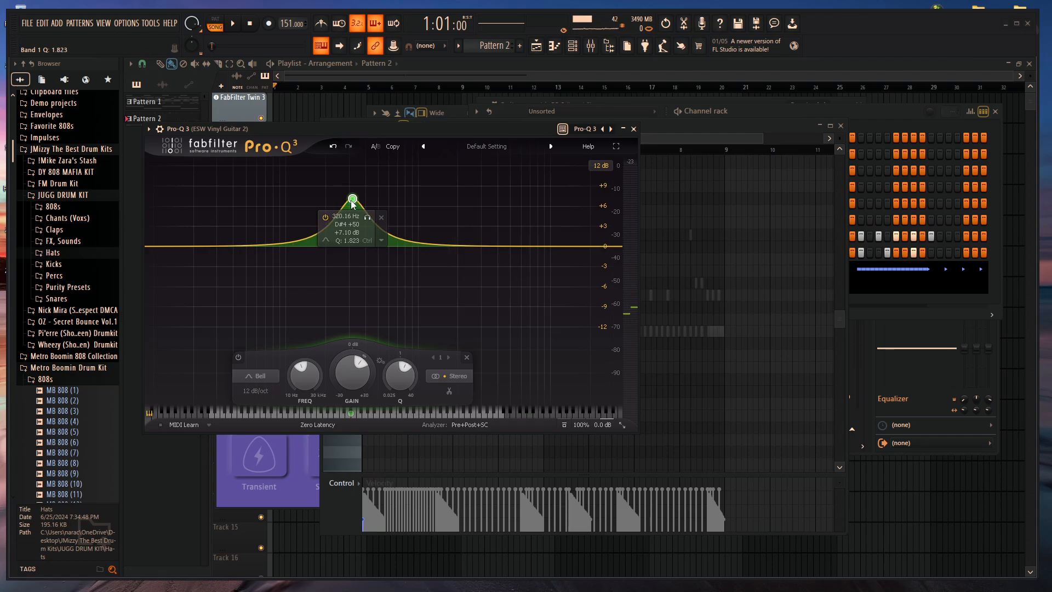
scroll(354, 205, down, 3)
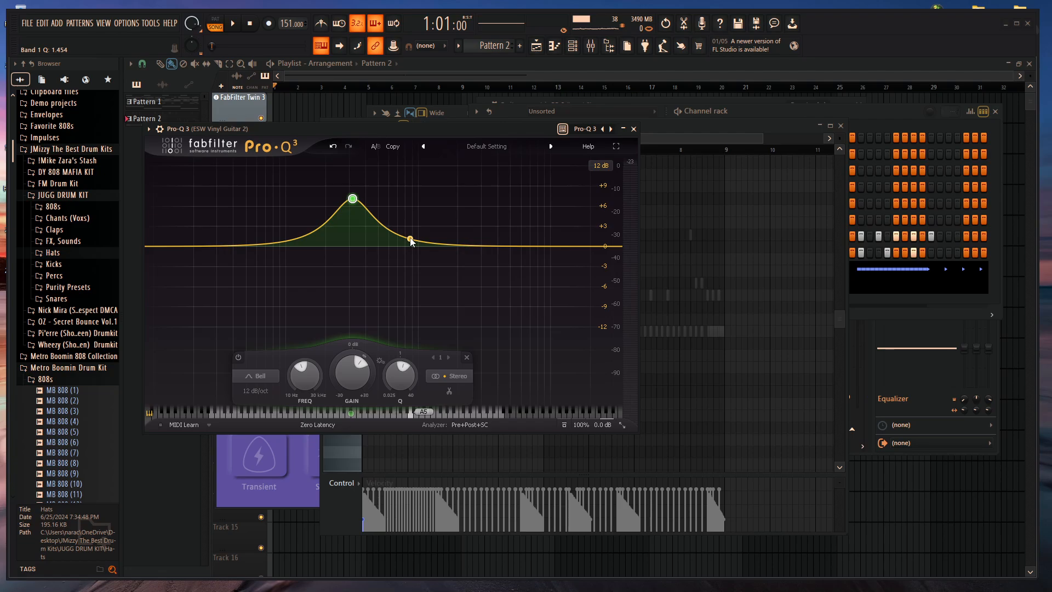
mouse_move(353, 210)
drag(353, 203, 351, 229)
Step: Raise band 4 to about -0.4 dB at 672 Hz in Insert 9's Fruity Parametric EQ 2 and play the song
click(768, 135)
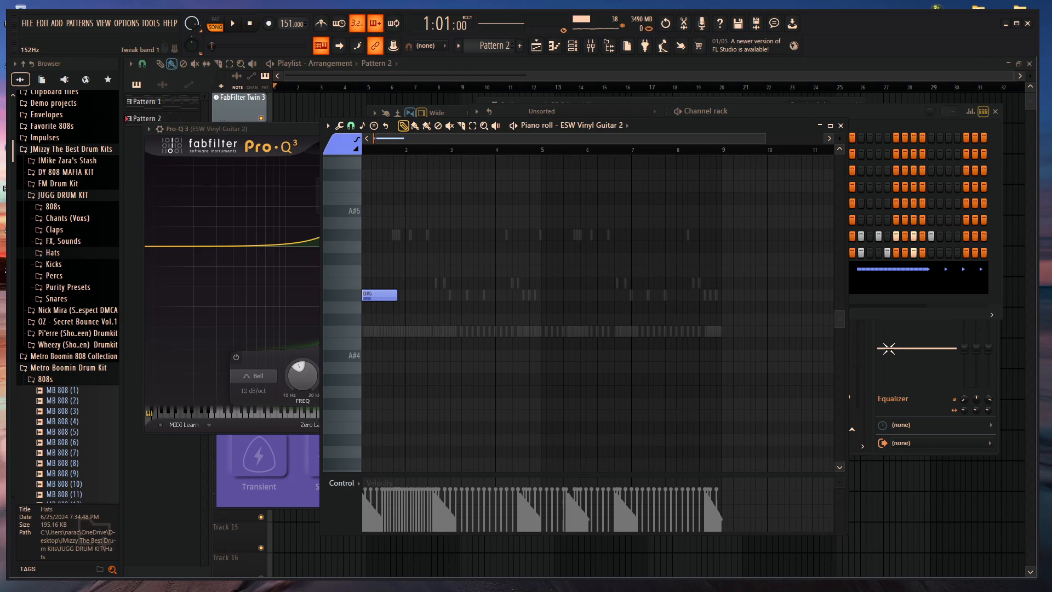
click(885, 348)
click(608, 205)
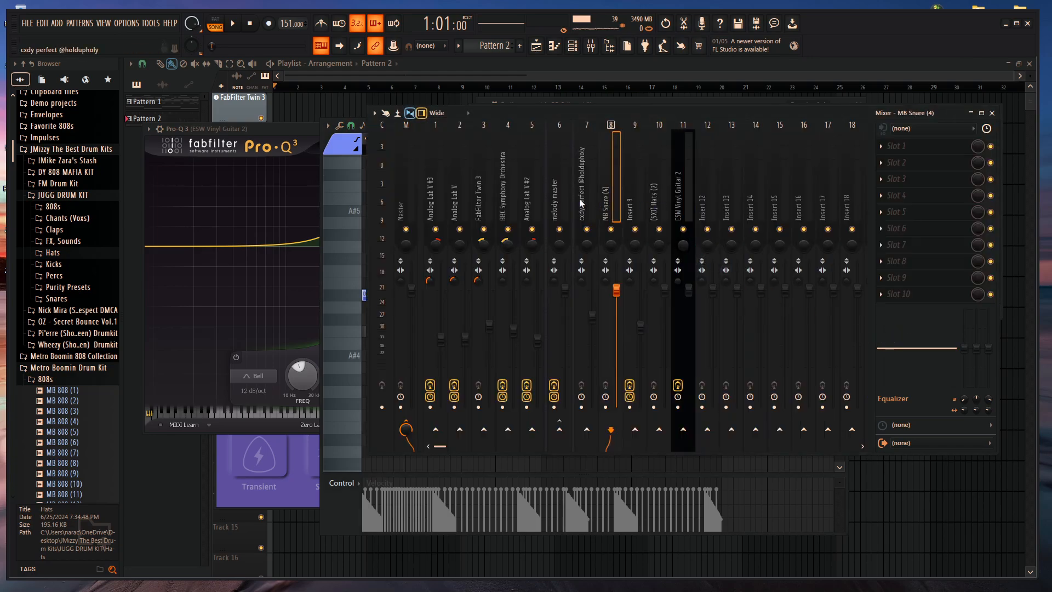
click(585, 207)
click(639, 209)
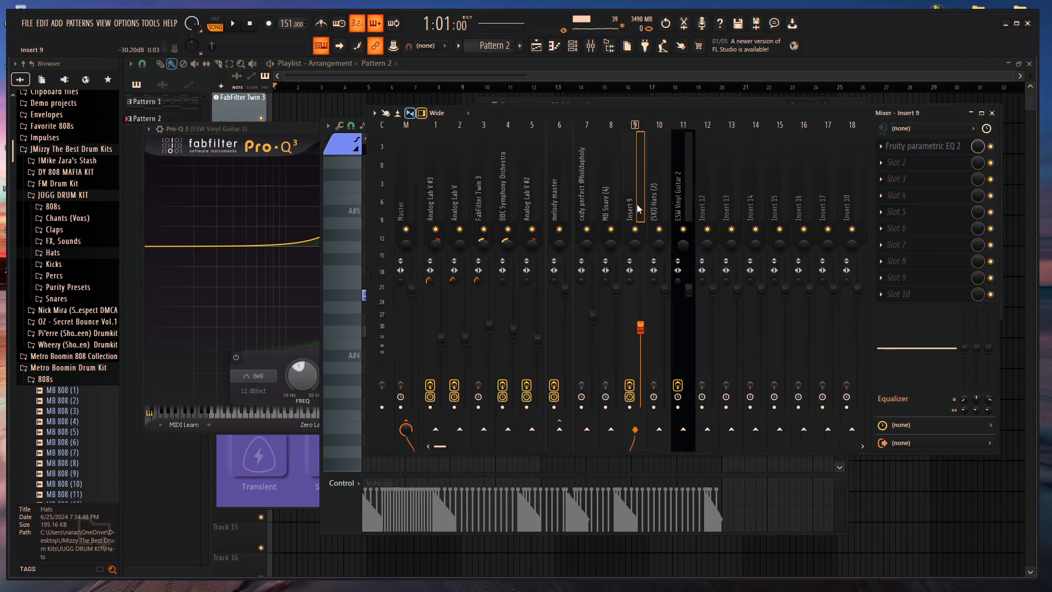
click(935, 147)
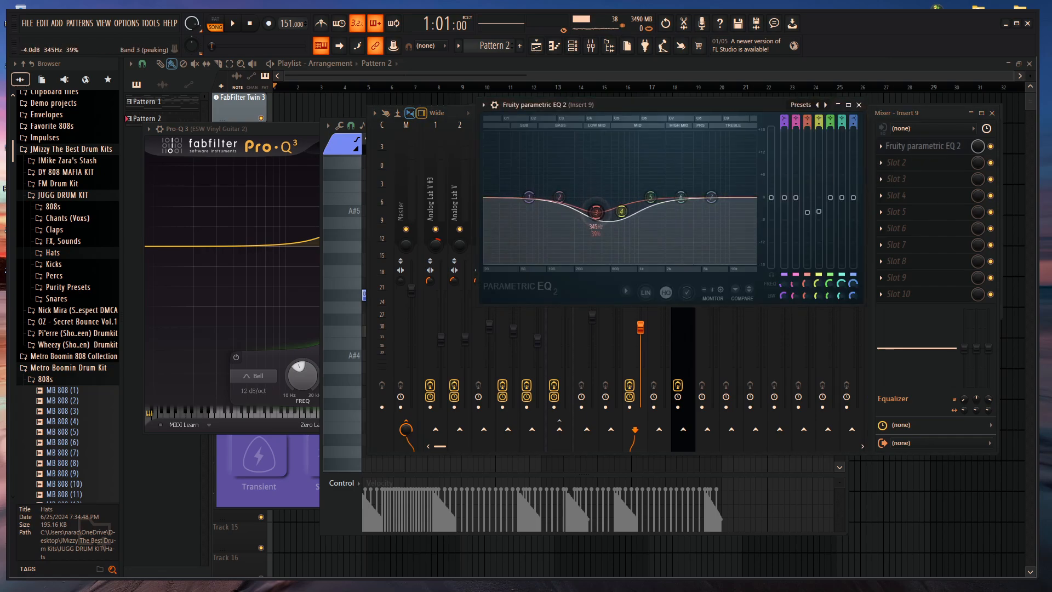
drag(621, 211, 623, 202)
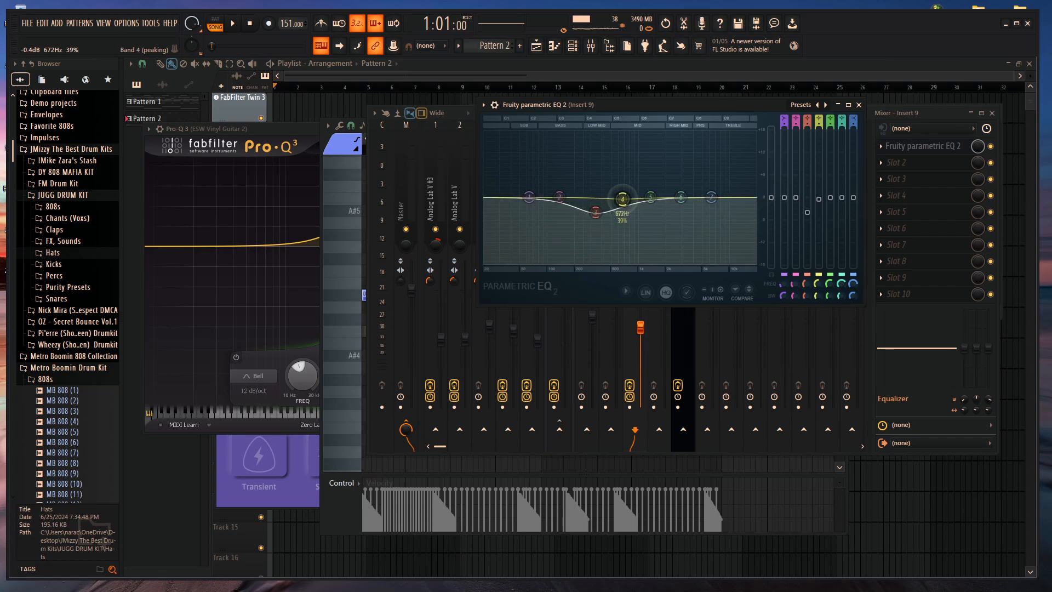
key(space)
click(304, 129)
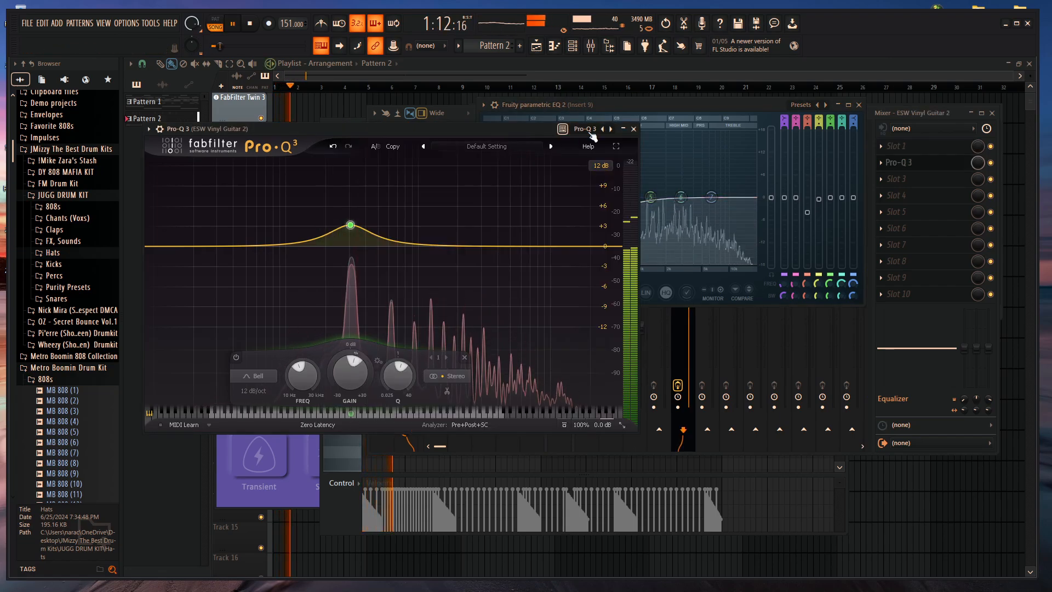
click(587, 62)
click(574, 49)
key(space)
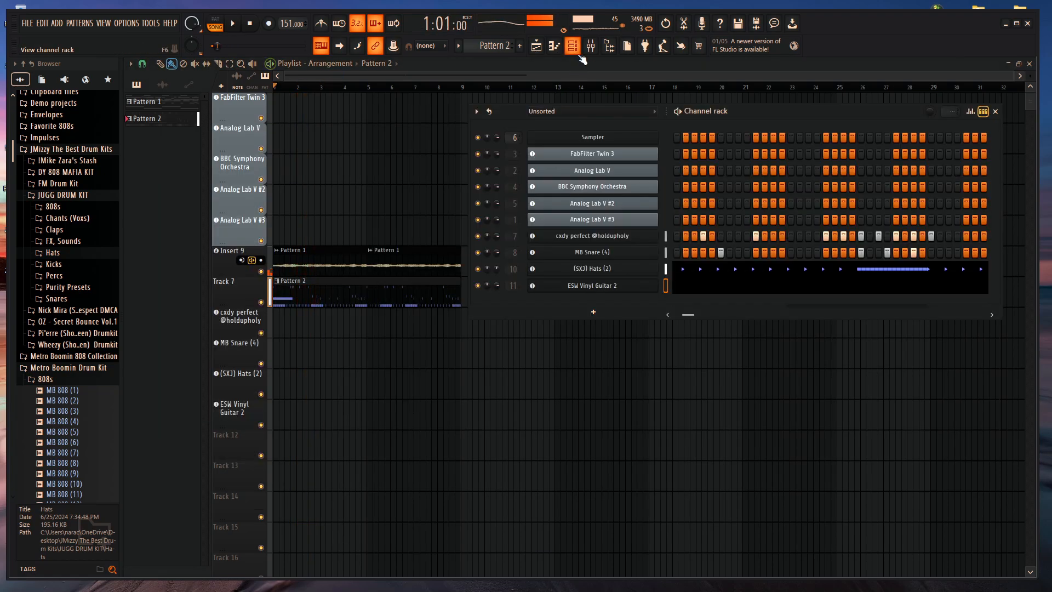
Step: Open Pattern 2 from the playlist in the piano roll and target the ESW Vinyl Guitar 2 channel
click(591, 50)
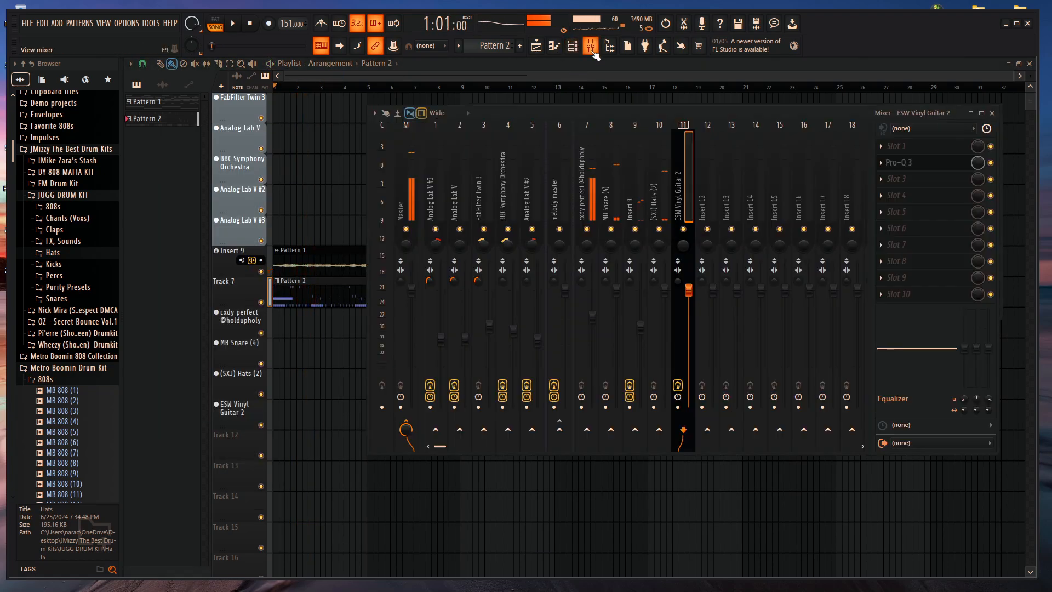
double_click(305, 295)
click(608, 127)
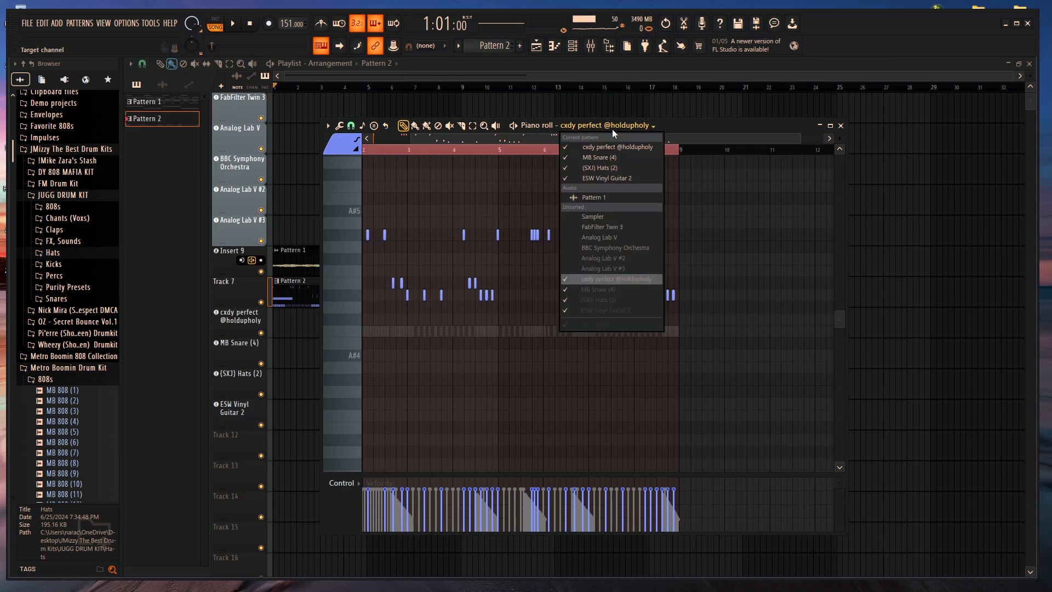
click(636, 305)
Step: Place an E5 note at the start of bar 3 with a D#5 after it, shorten the E5 and close the gap during playback
key(space)
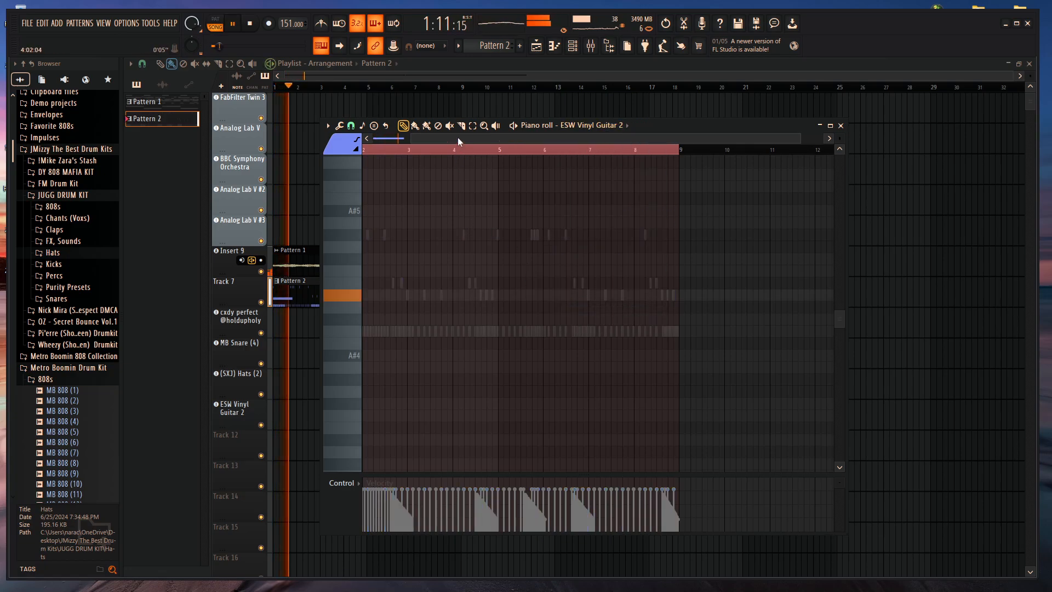
click(392, 296)
mouse_move(483, 296)
mouse_down()
mouse_move(483, 269)
mouse_move(491, 305)
mouse_up()
key(space)
key(space)
scroll(486, 314, up, 2)
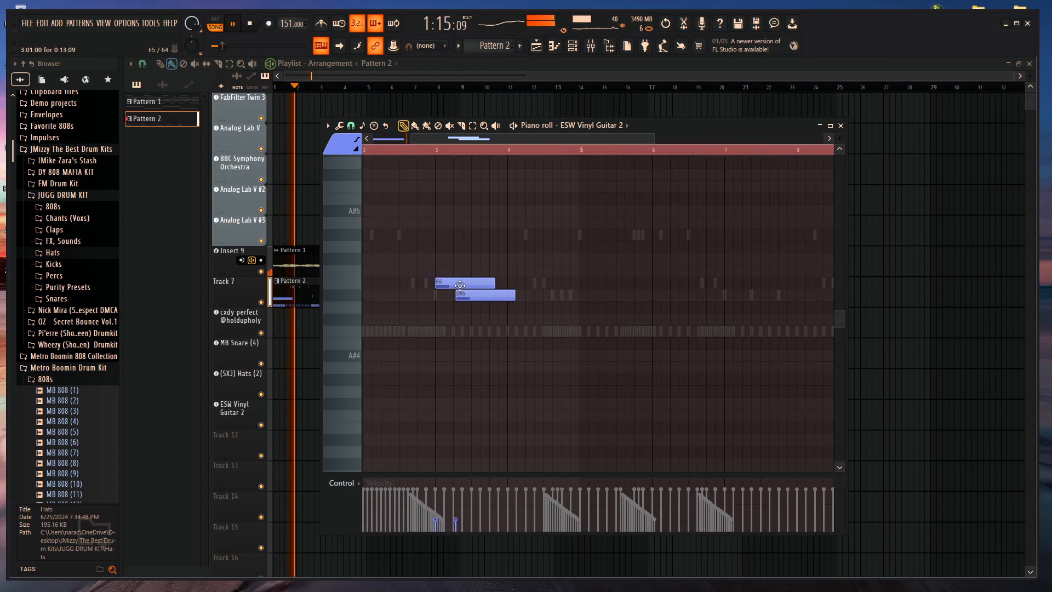
drag(465, 299, 445, 283)
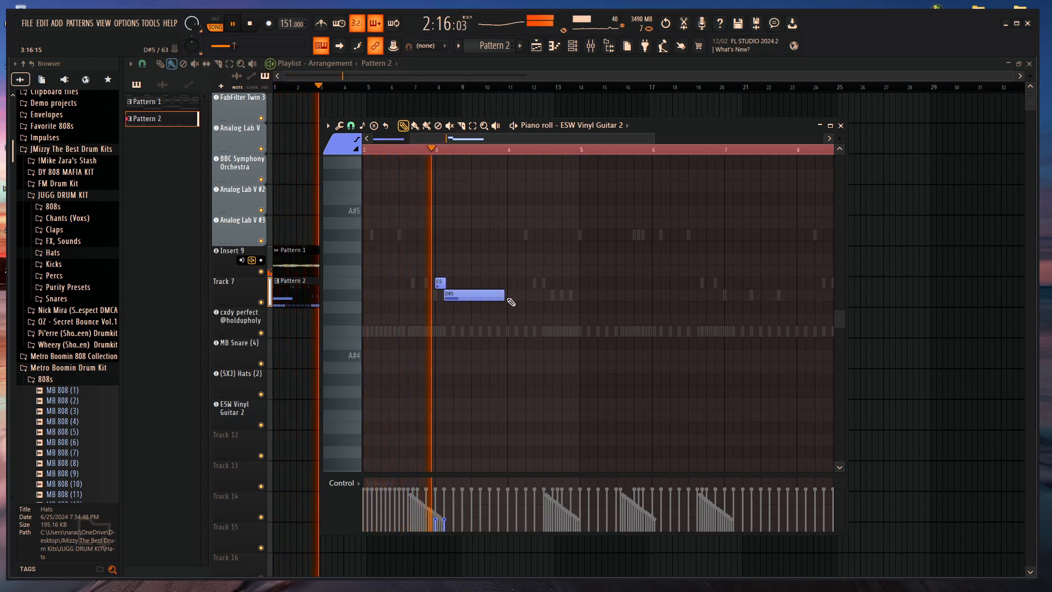
Step: Shift the E5 and D#5 slightly earlier, add shorter A#5 and G5 notes in bar 3, and place the G5 at 3:09:00
mouse_move(440, 283)
mouse_down()
mouse_move(429, 282)
mouse_move(467, 296)
mouse_move(457, 297)
mouse_move(460, 206)
mouse_move(485, 225)
mouse_move(483, 247)
mouse_up()
key(space)
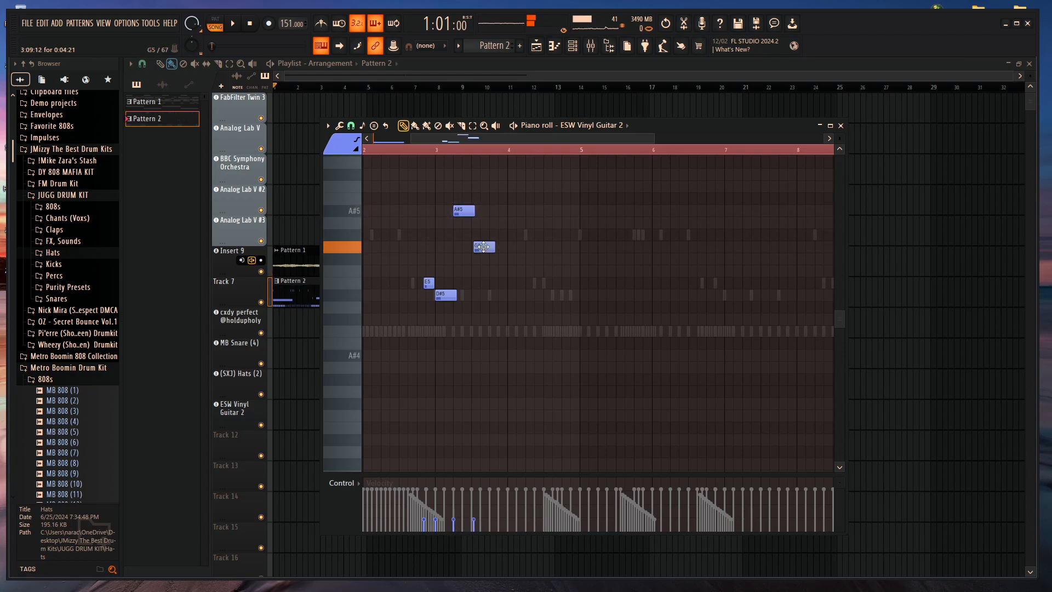
key(space)
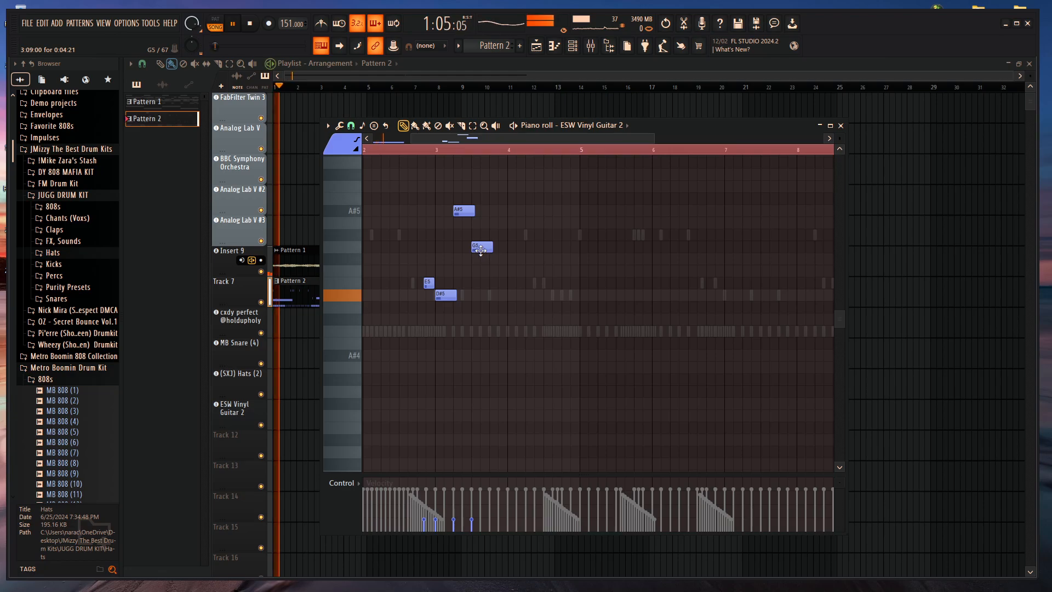
ctrl+scroll(481, 246, up, 2)
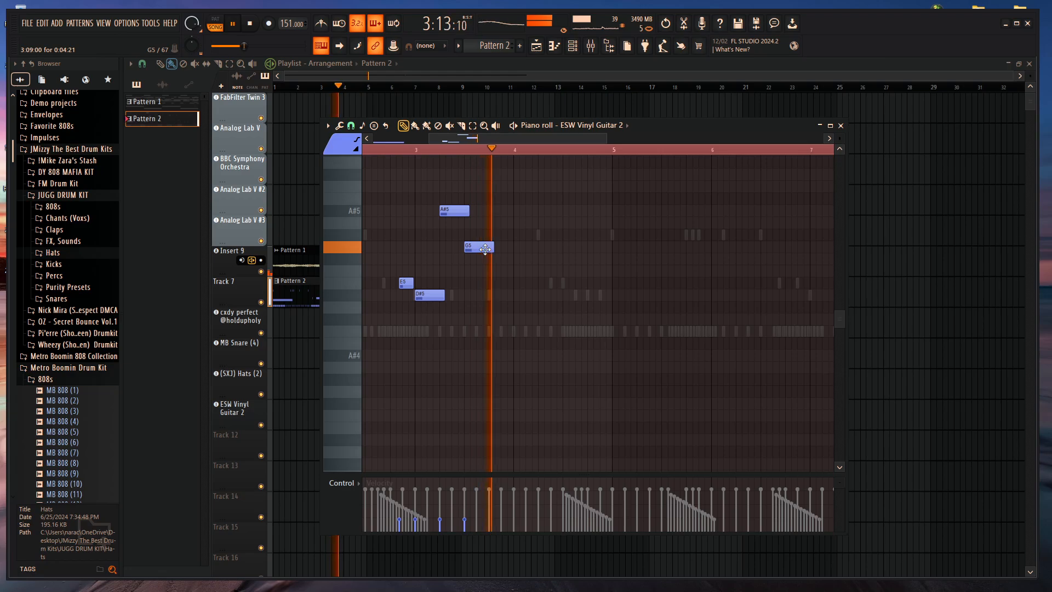
key(space)
drag(469, 209, 466, 209)
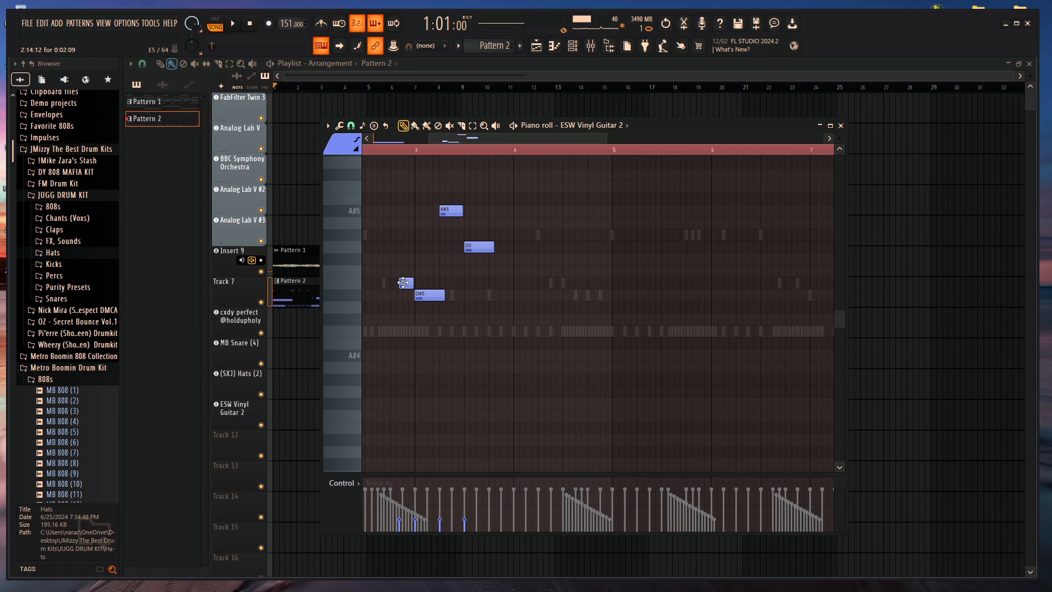
Step: Add a short D#5, E5, D#5 phrase in bar 4 and play the song to hear it
click(540, 282)
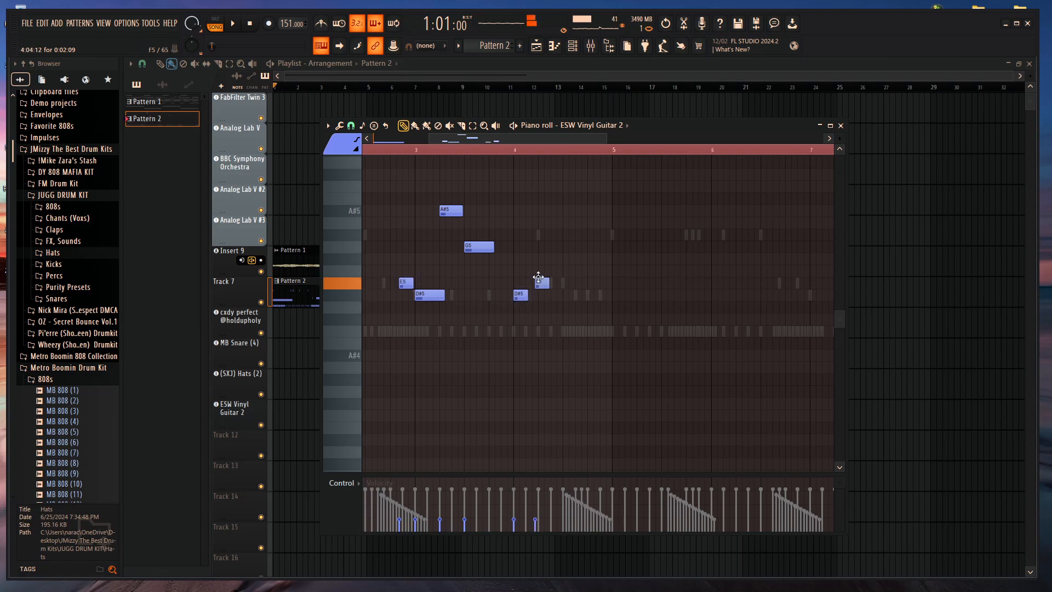
scroll(570, 298, down, 5)
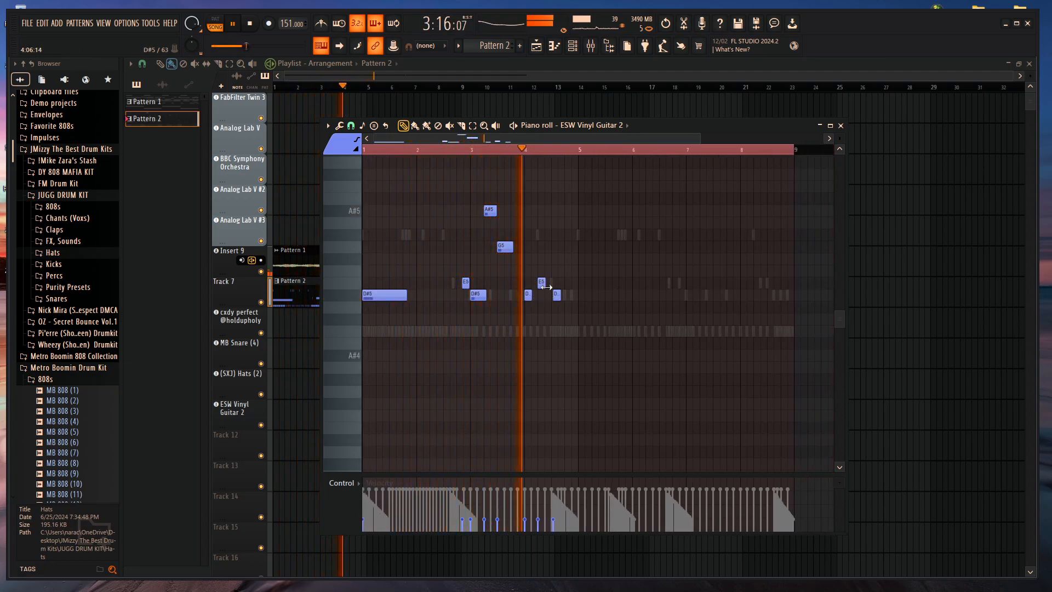
key(space)
Step: Move the G5 in bar 3 to 3:07:00, shorten the A#5 before it, and play the phrase
scroll(503, 247, up, 3)
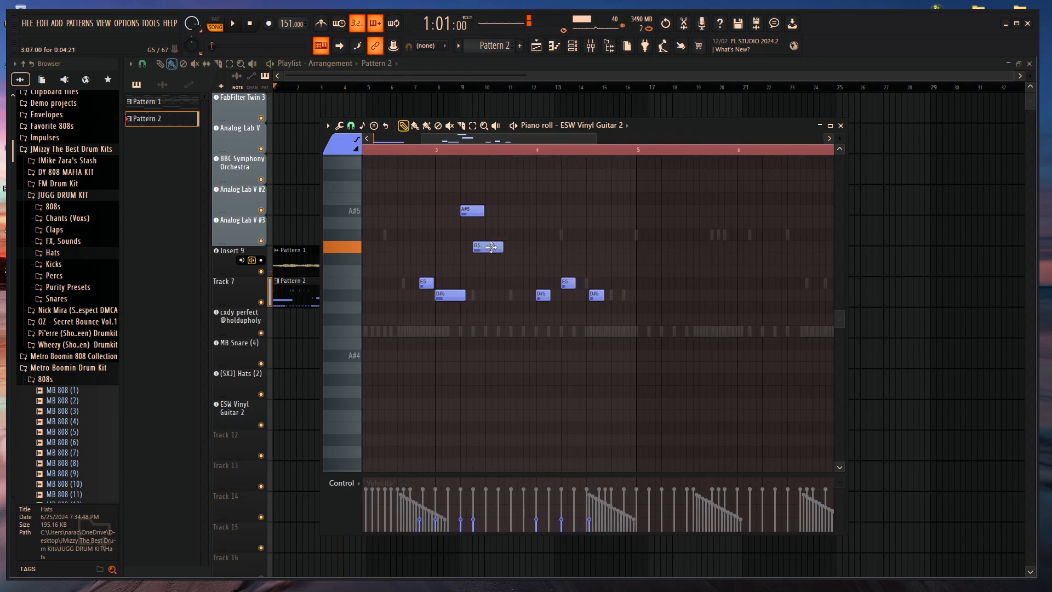
key(space)
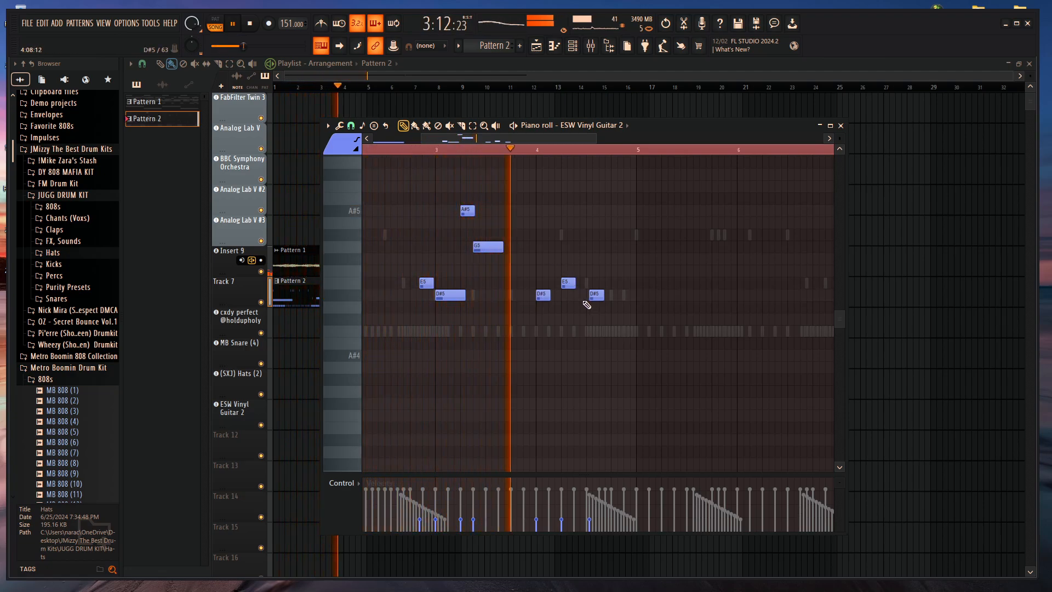
key(space)
Step: Move the D#5, E5, D#5 phrase toward the end of bar 4 and add a G#5 at the start of bar 5
drag(546, 295, 556, 295)
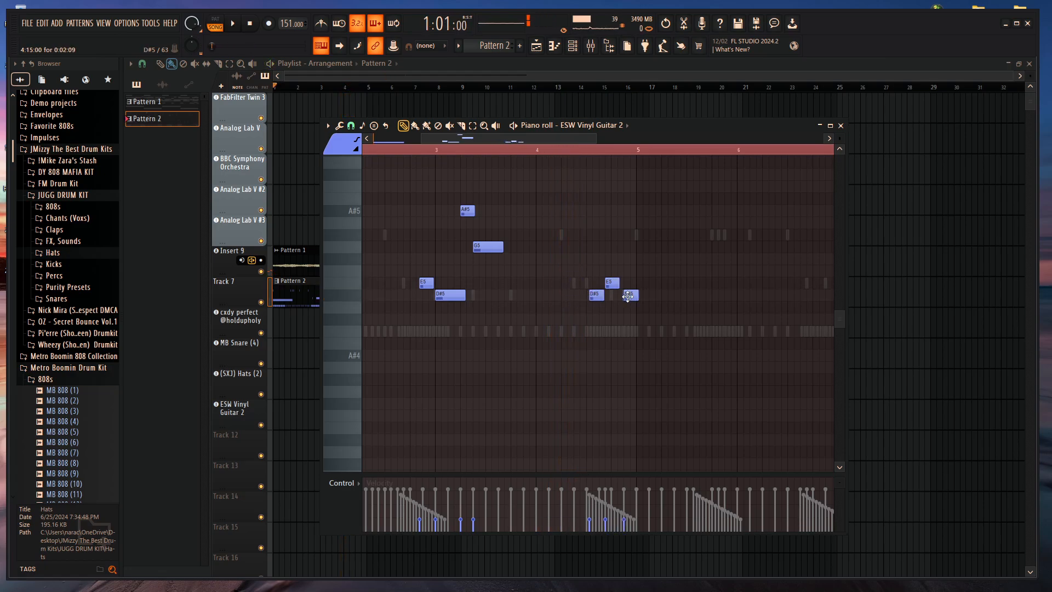
click(640, 210)
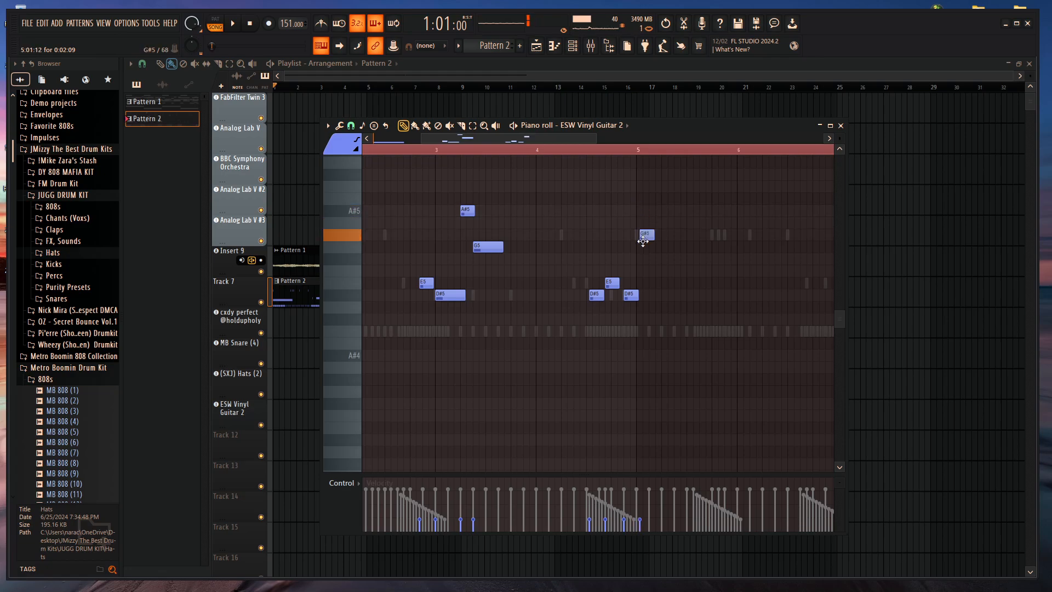
key(space)
Step: Shift the bar 4 phrase earlier, extend its last D#5 from 4:11:12 to the G#5, and slightly lengthen the E5
scroll(636, 293, up, 2)
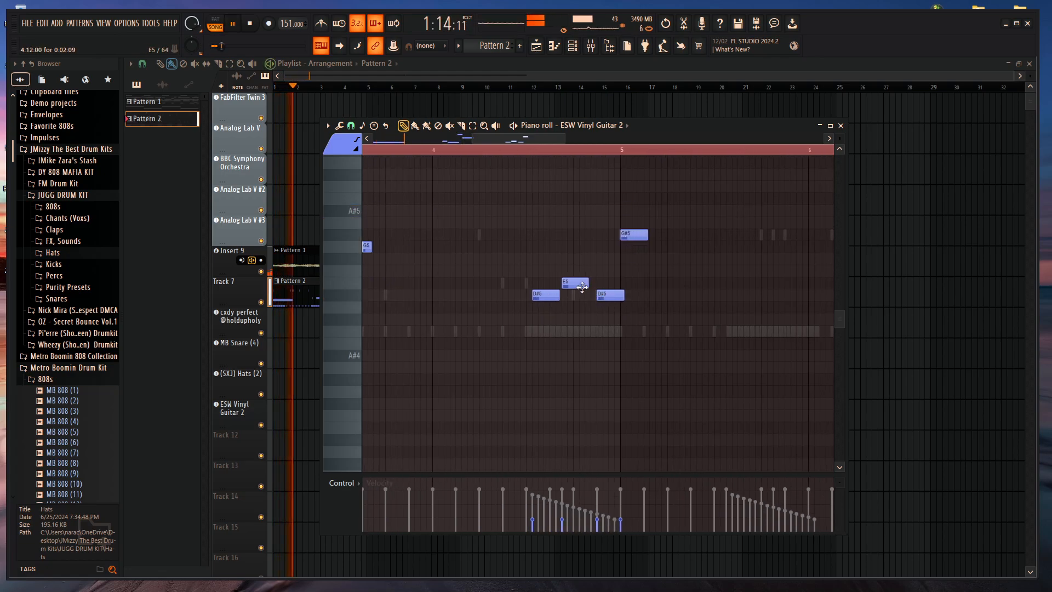
drag(548, 295, 594, 296)
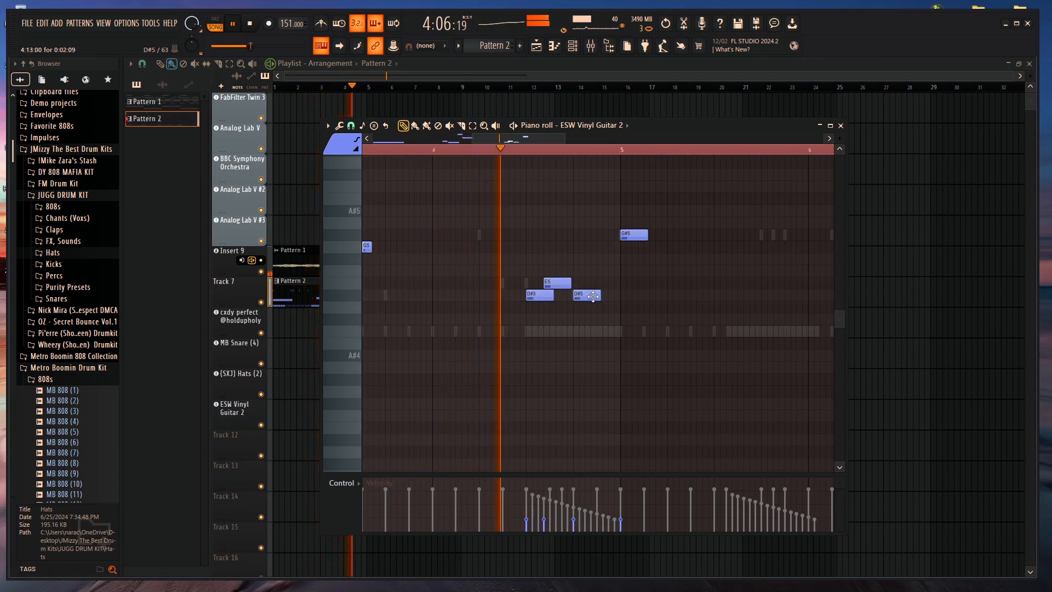
key(space)
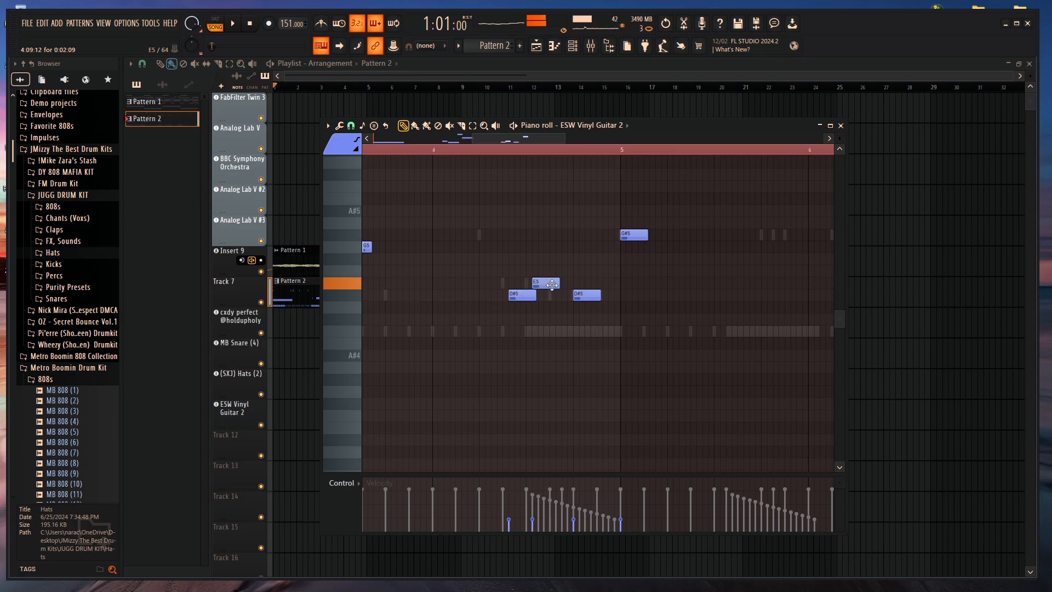
key(space)
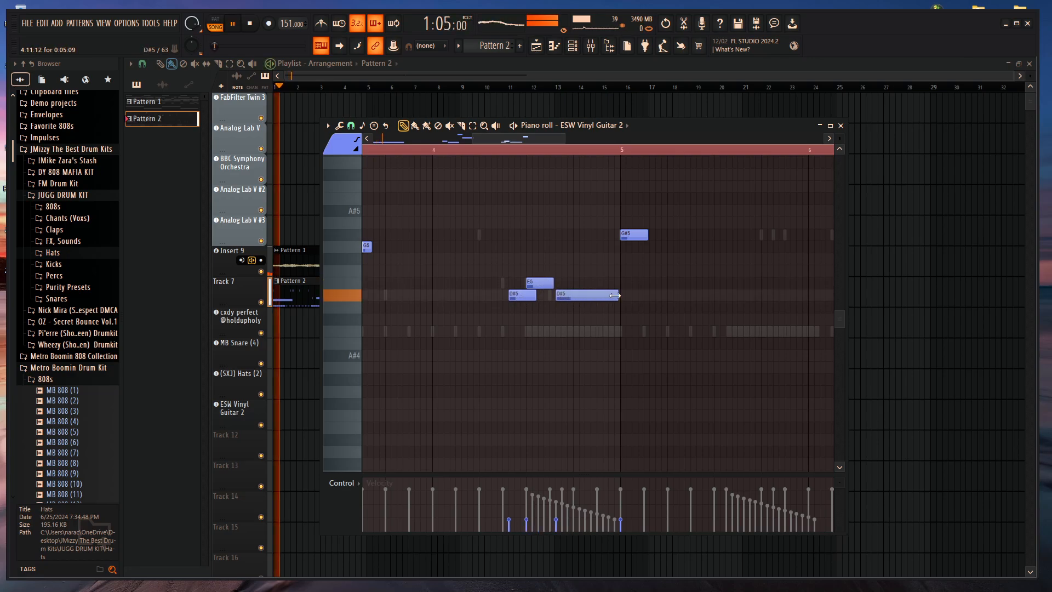
drag(593, 296, 618, 297)
drag(553, 282, 555, 283)
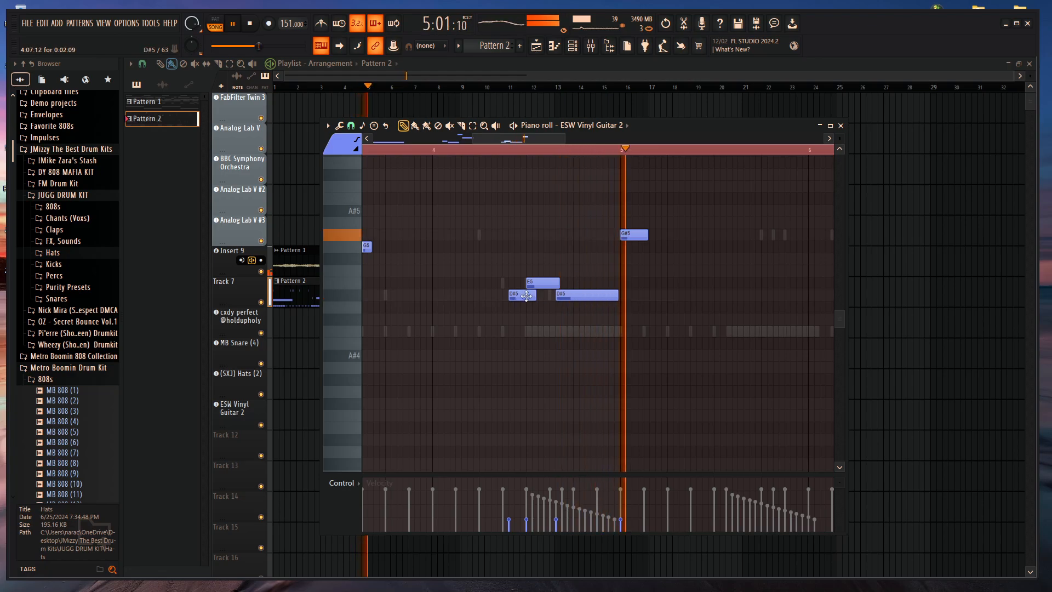
Step: Move the first D#5 and the E5 of bar 4 earlier, to about 4:05 and 4:07, and audition the timing
key(space)
drag(519, 296, 507, 298)
scroll(448, 206, down, 2)
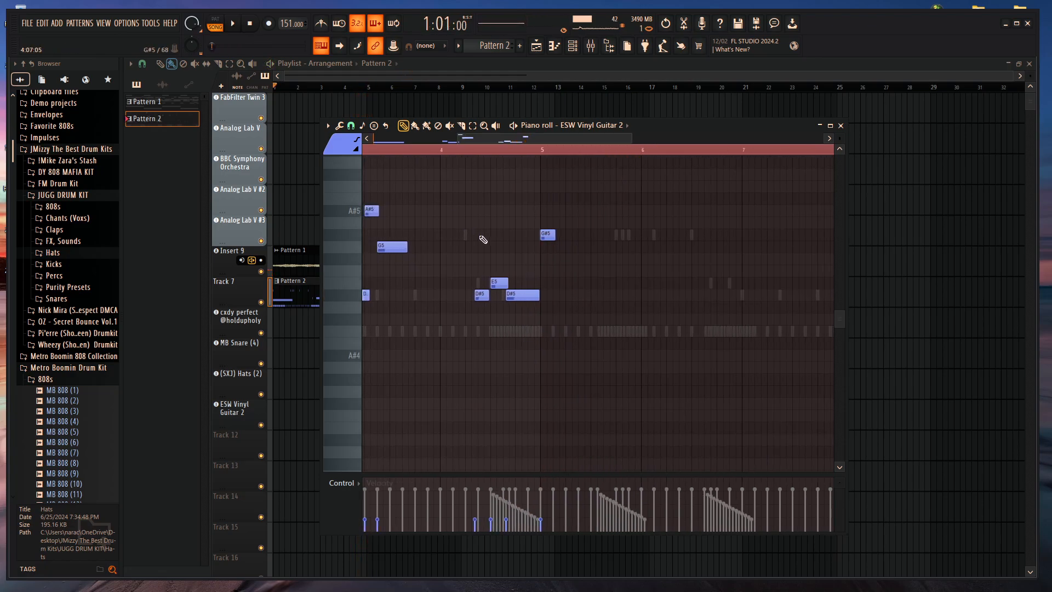
key(space)
scroll(501, 286, up, 2)
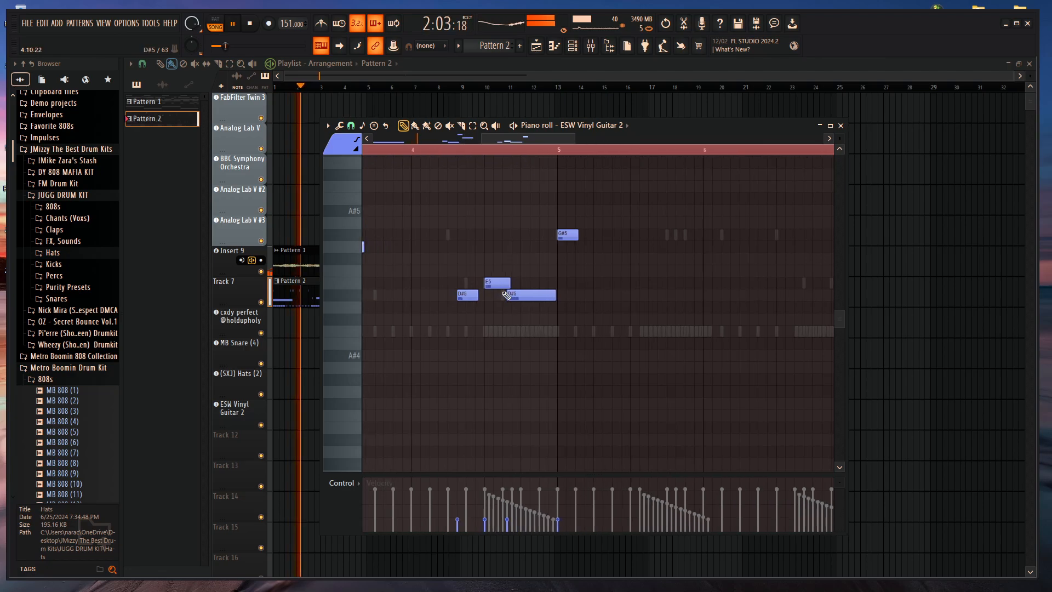
drag(497, 285, 439, 298)
key(space)
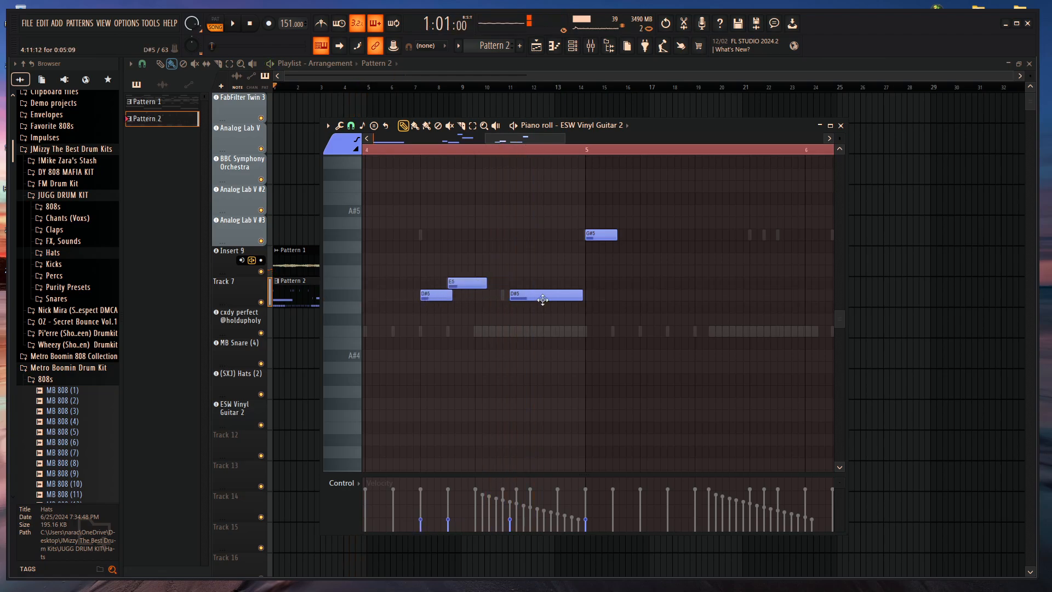
Step: Audition the long D#5 in bar 4 at 4:10:00, then reposition it to about 4:11:00
key(space)
scroll(543, 297, down, 2)
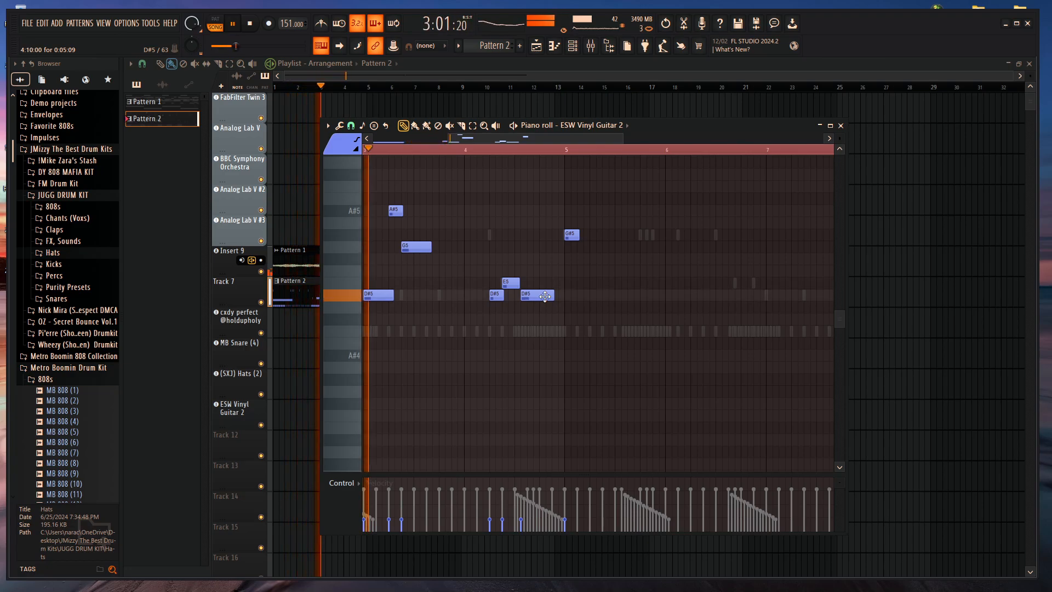
scroll(542, 340, up, 2)
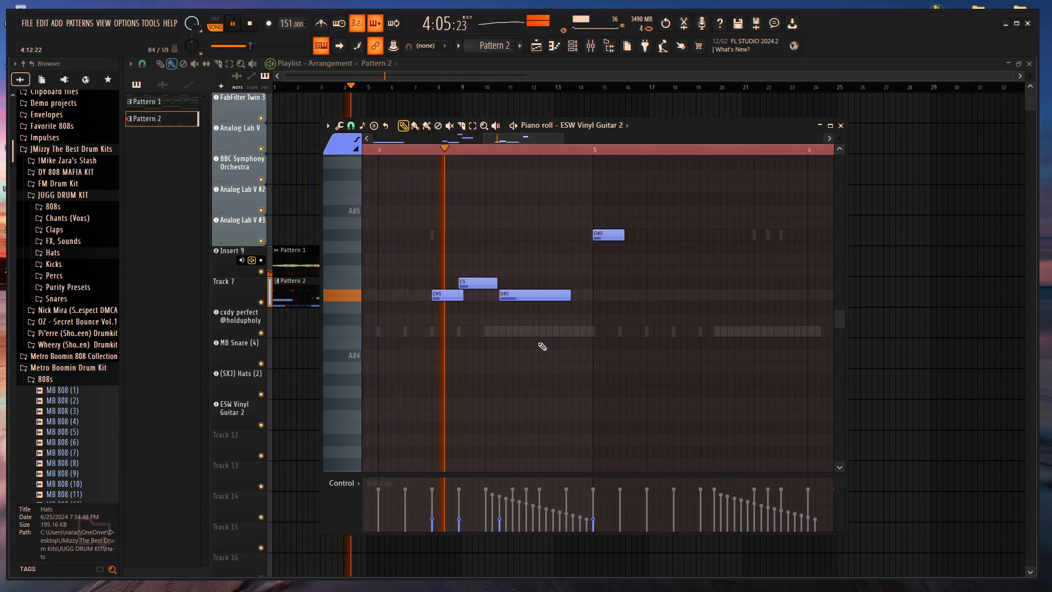
key(space)
drag(517, 296, 530, 296)
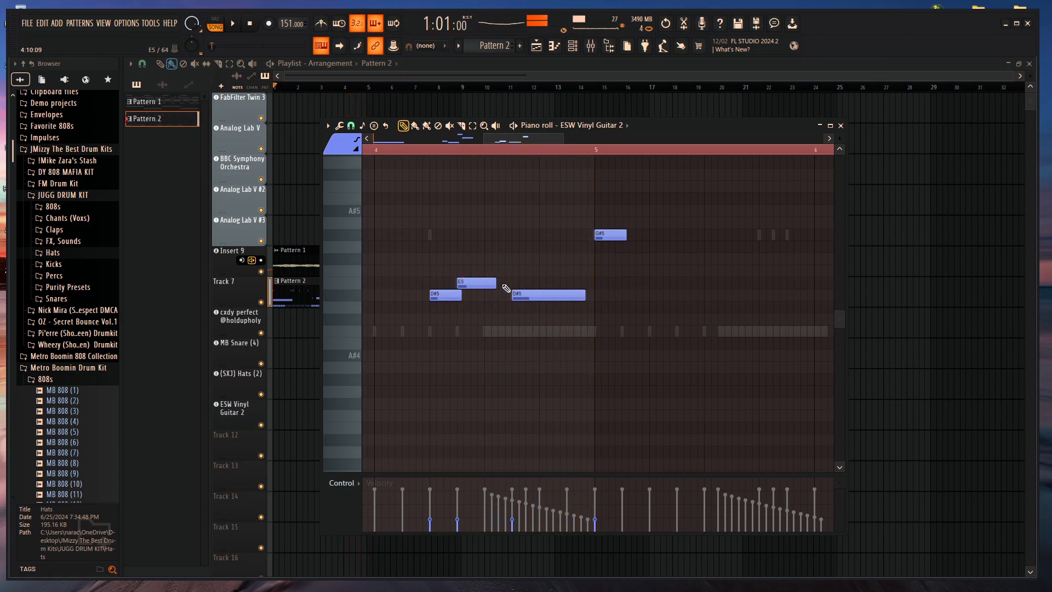
Step: Lengthen the E5 and last D#5 of bar 4, extend the bar 5 G#5 to about 0:08:09, and audition the melody
click(598, 297)
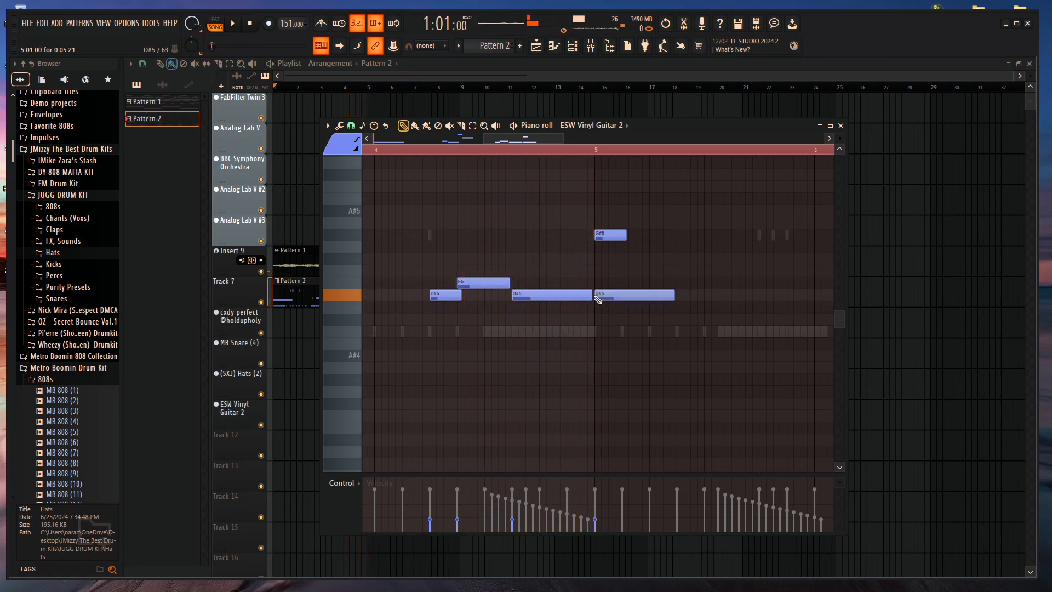
right_click(598, 297)
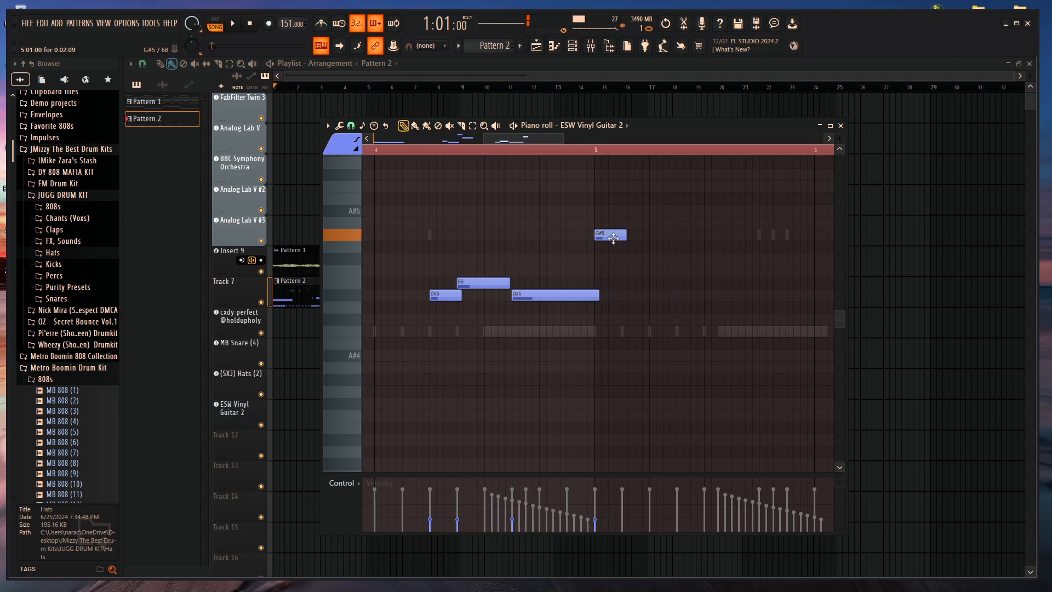
key(space)
scroll(615, 236, down, 5)
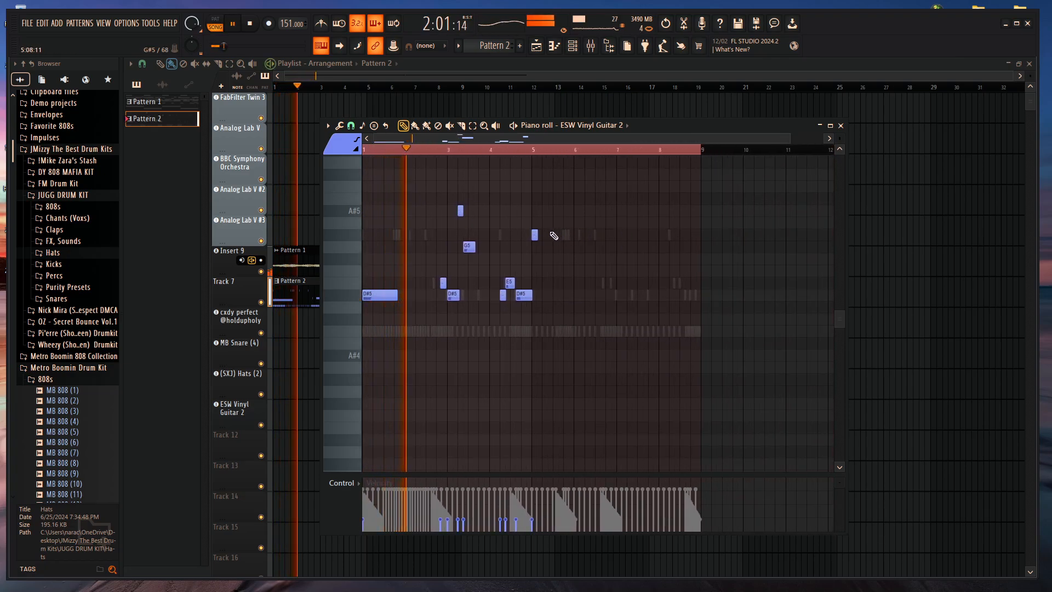
scroll(554, 236, up, 5)
drag(539, 235, 584, 236)
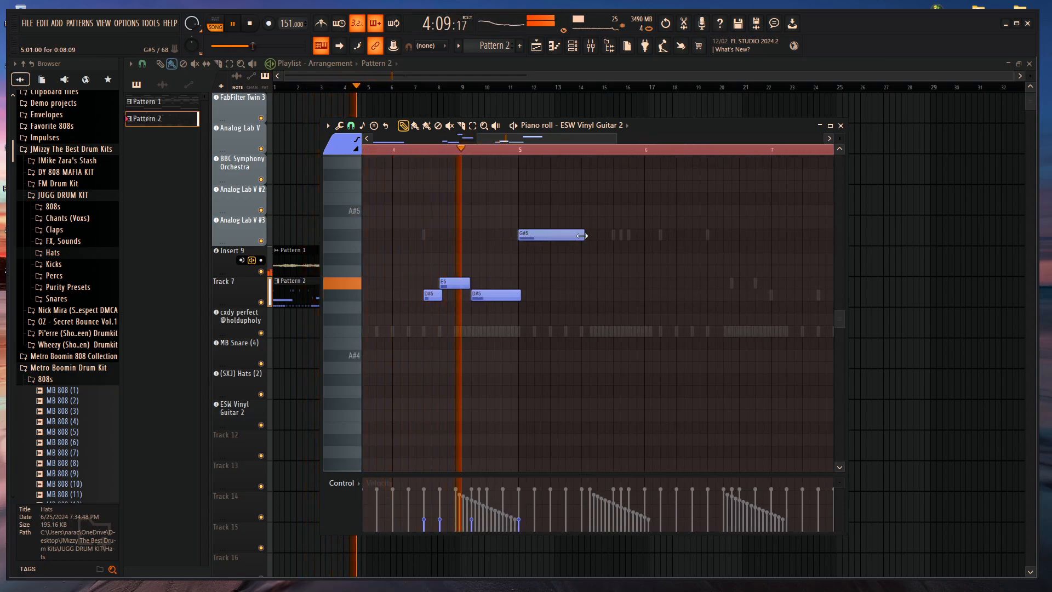
click(582, 235)
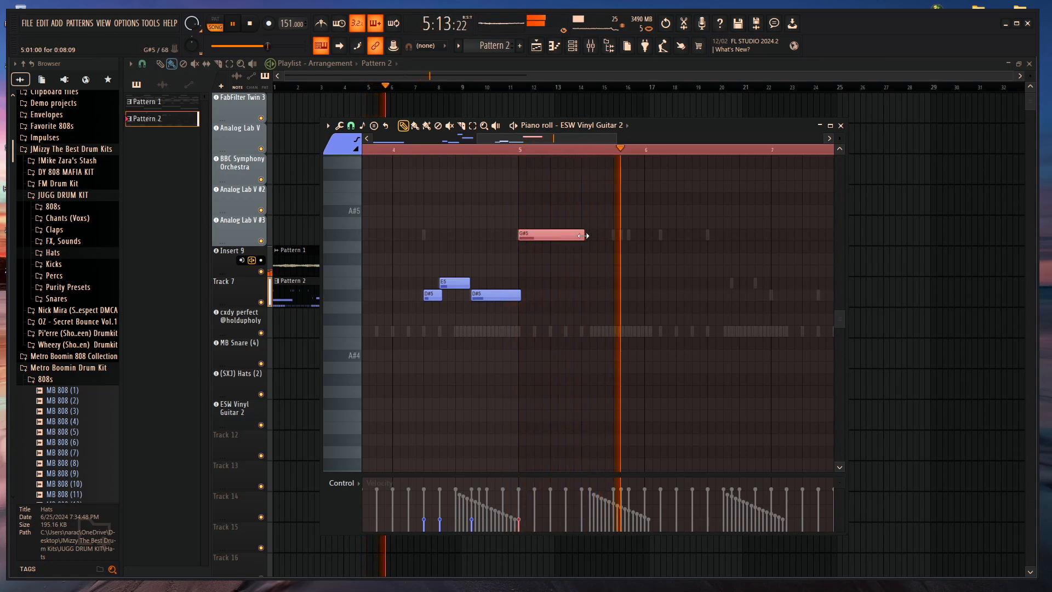
scroll(453, 296, down, 5)
key(space)
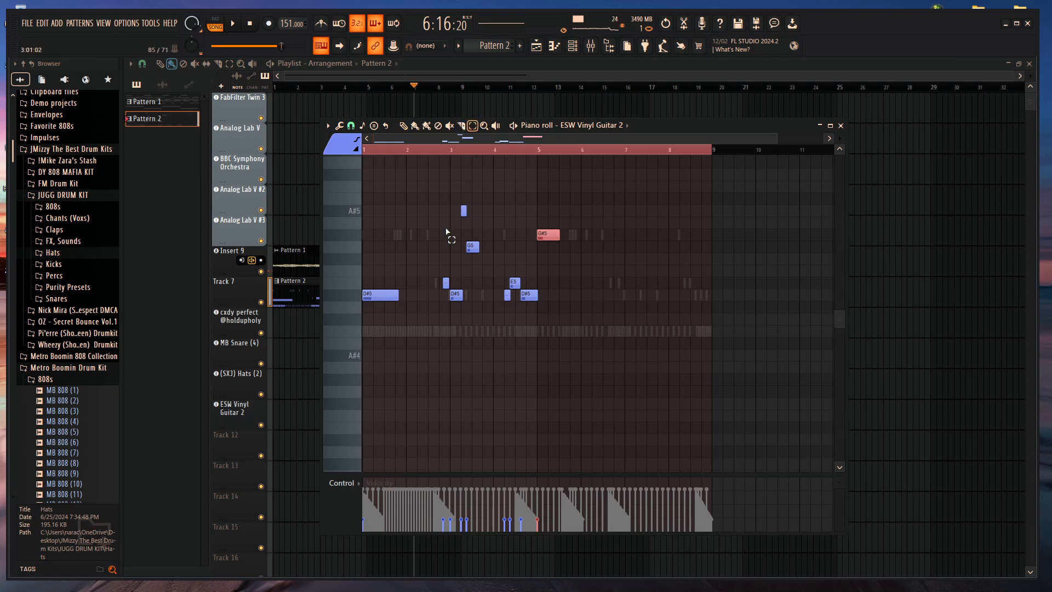
Step: Copy the phrases from bars 2 to 4 into bars 6 to 8 and trim the last D#5 at bar 9
drag(472, 272, 439, 206)
drag(525, 301, 444, 181)
drag(526, 294, 706, 301)
scroll(707, 304, up, 4)
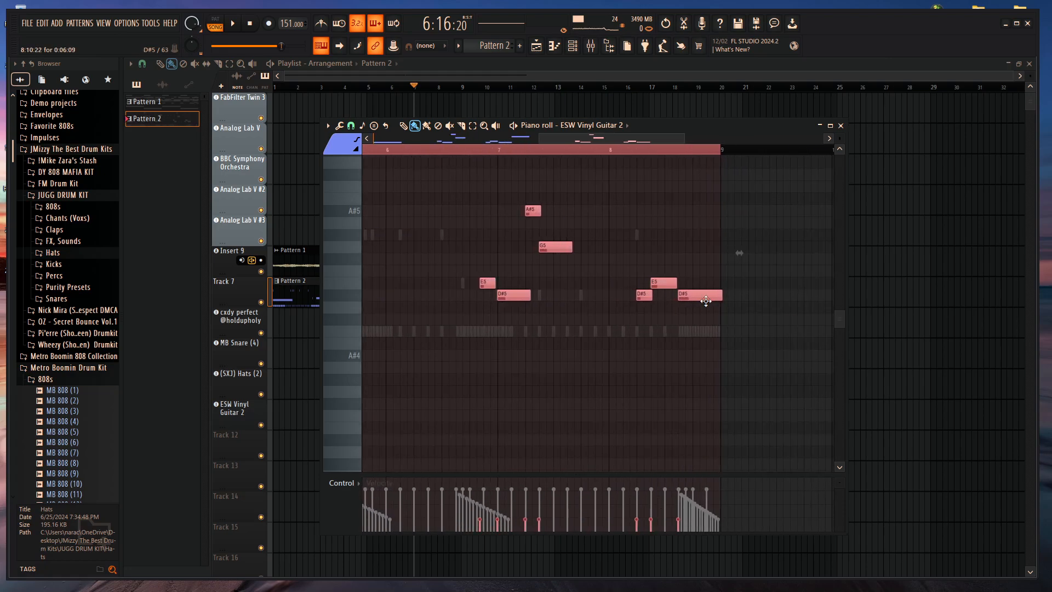
scroll(694, 324, up, 3)
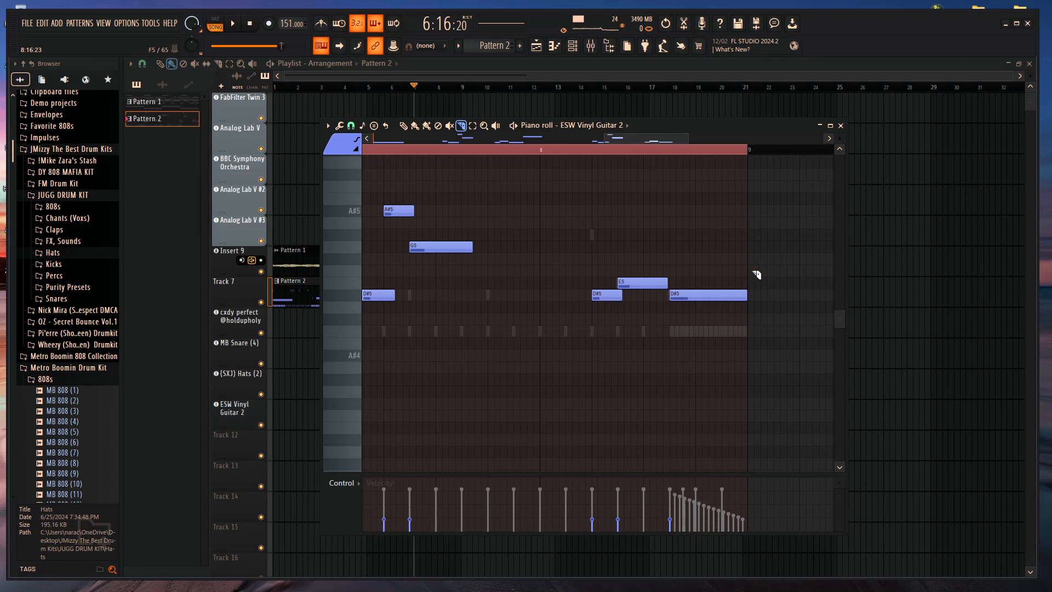
scroll(766, 265, down, 5)
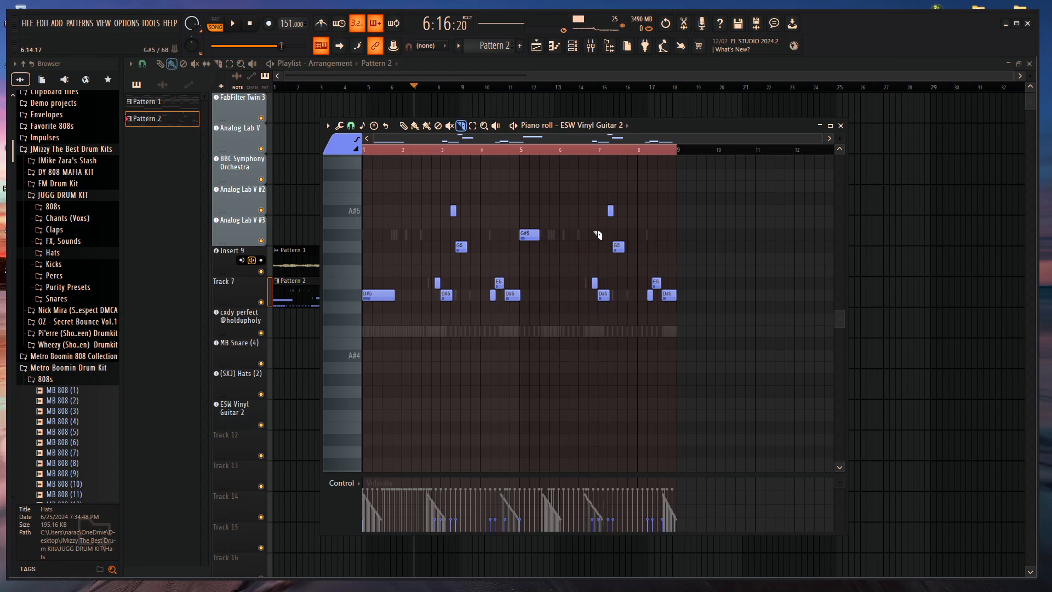
Step: Clear the piano roll time selection, place the Pattern 1 audio clips at bars 5 and 9, and play the arrangement
click(518, 153)
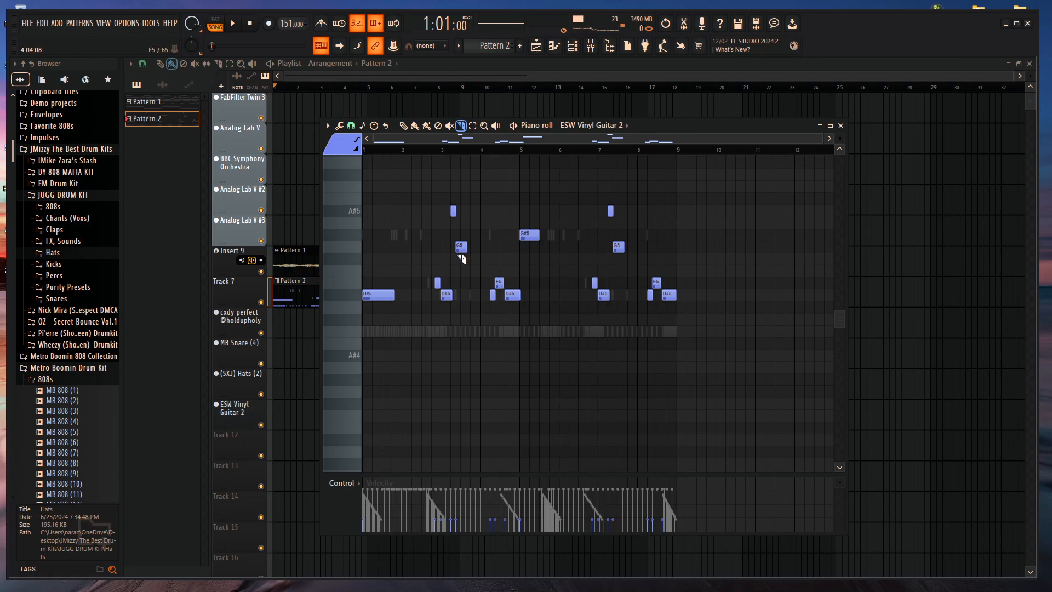
key(space)
key(space)
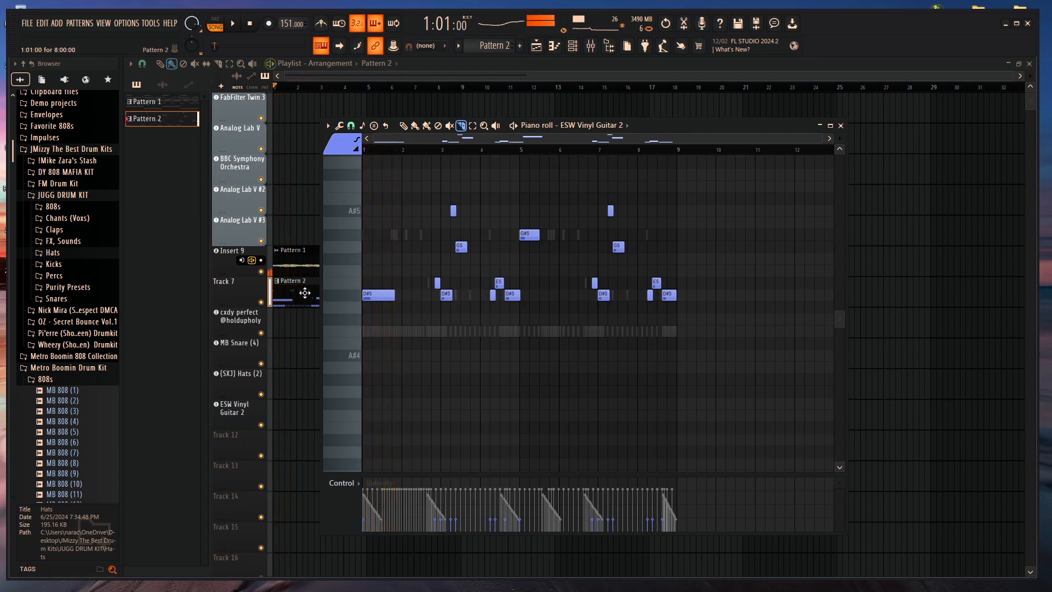
drag(311, 268, 514, 273)
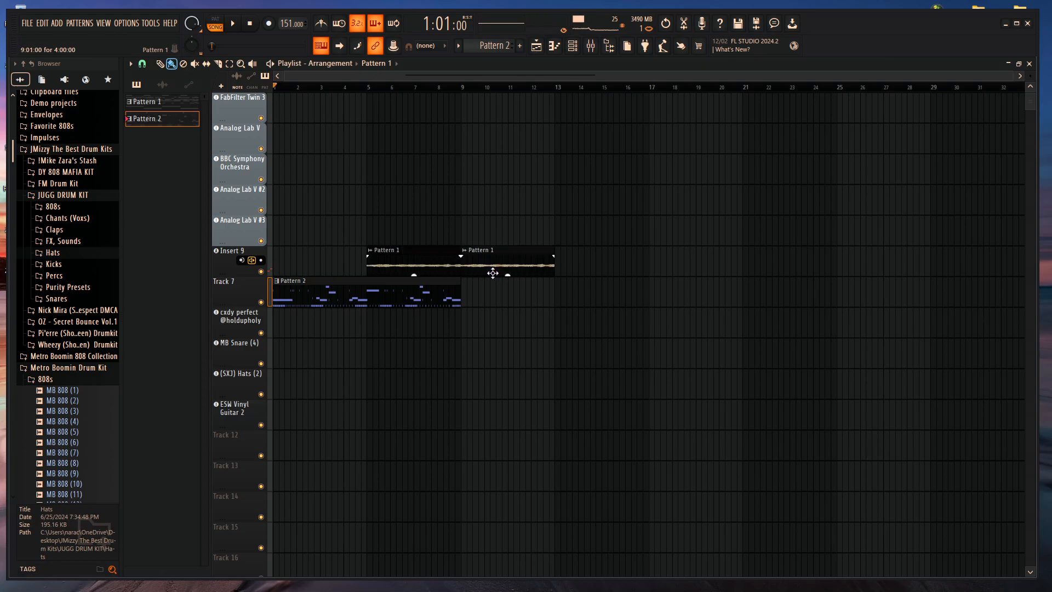
key(space)
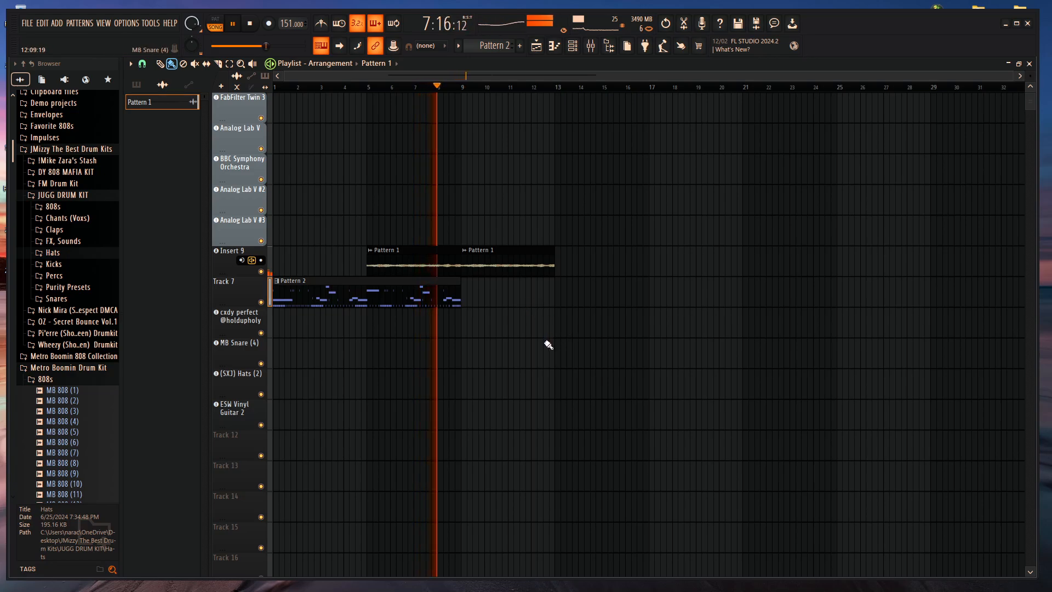
key(space)
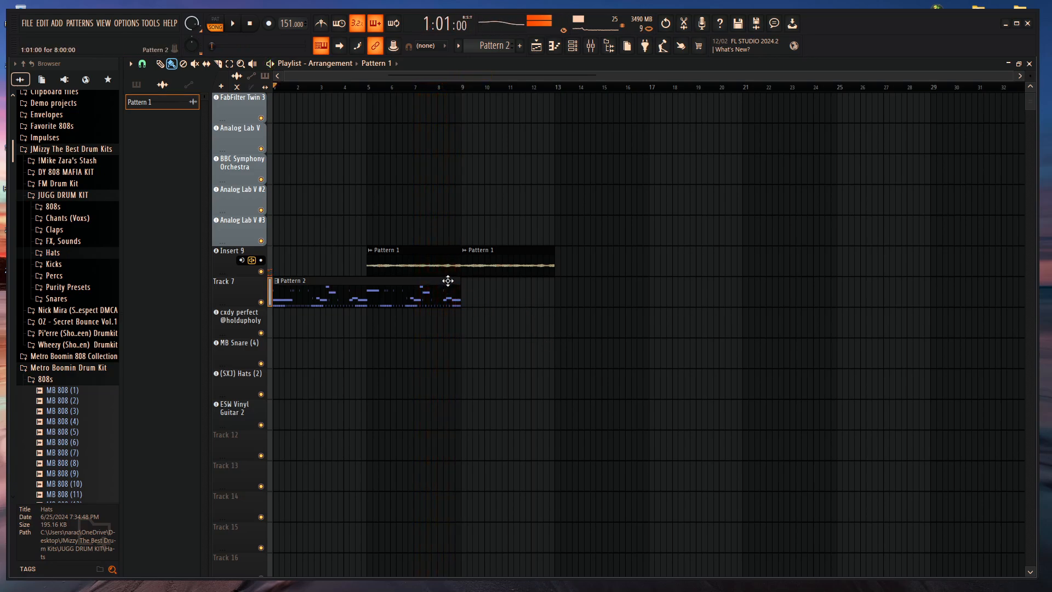
Step: Split Pattern 2 by channel into separate patterns
drag(364, 292, 560, 329)
right_click(560, 328)
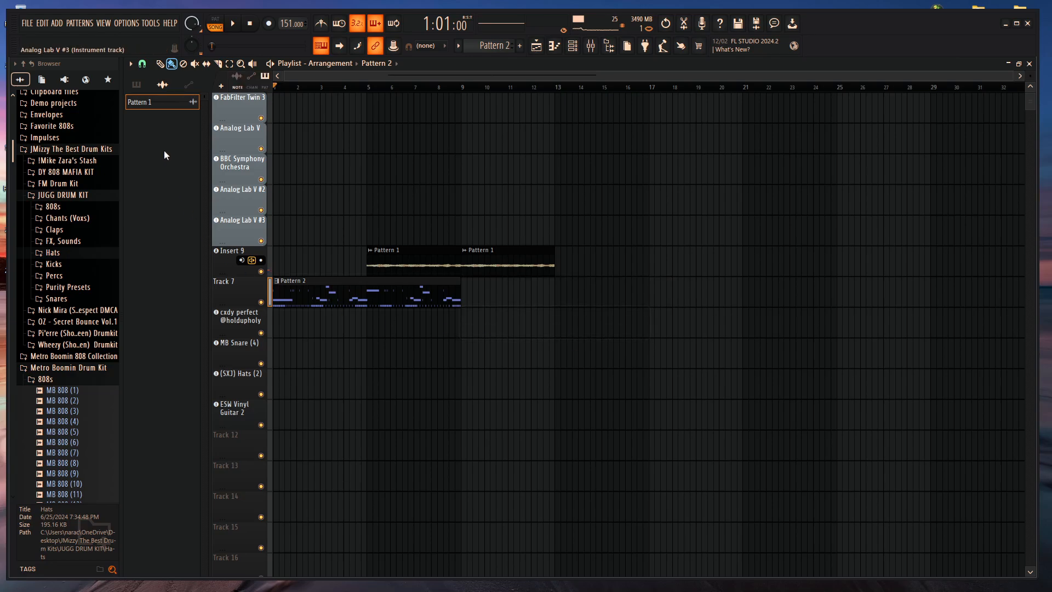
right_click(153, 118)
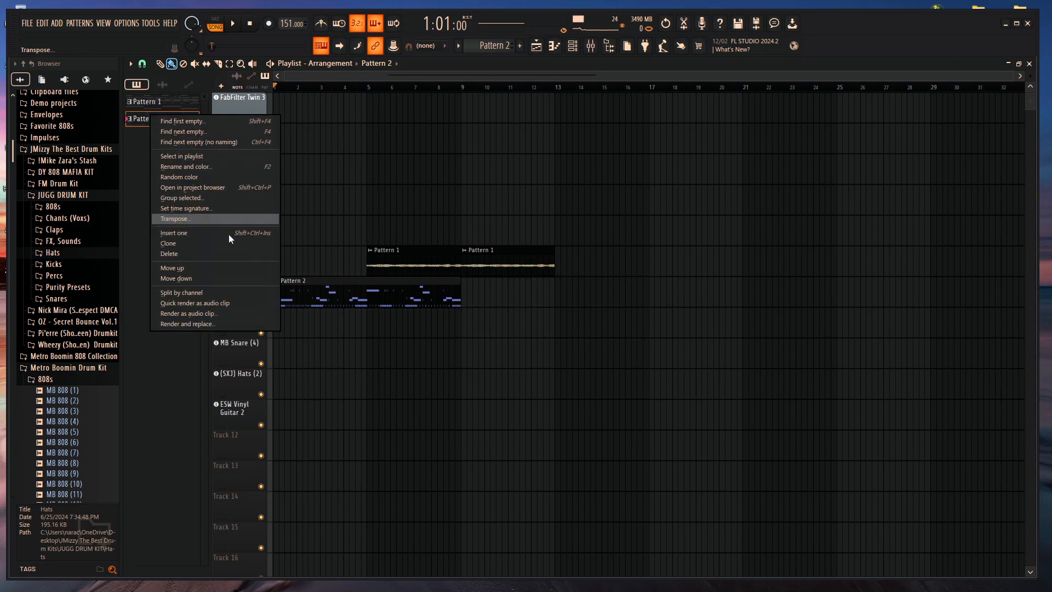
click(205, 294)
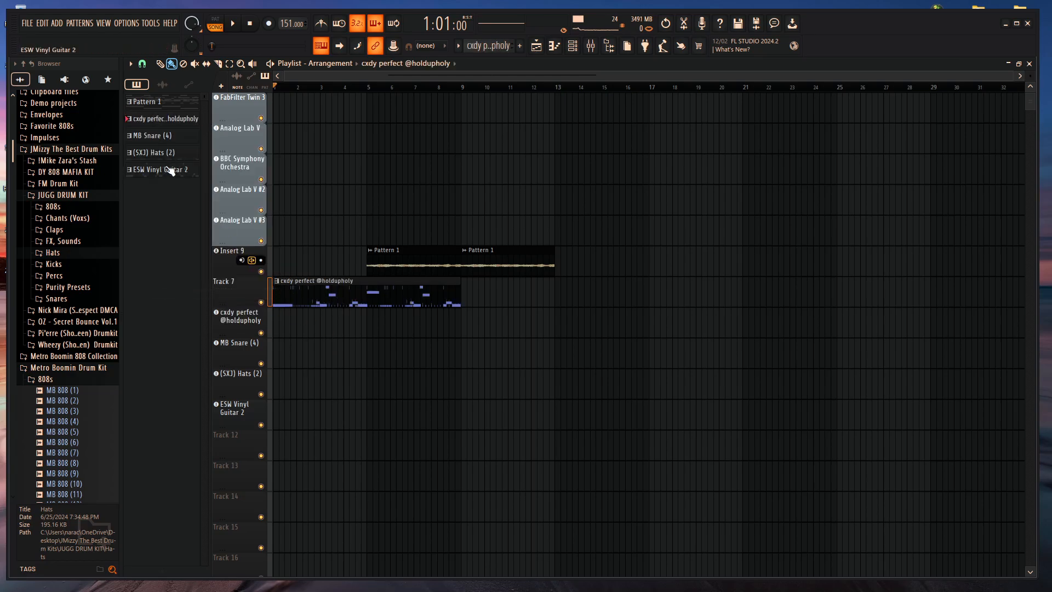
Step: Add a second ESW Vinyl Guitar 2 clip at bar 9 and arrange the split clips on their matching tracks
drag(213, 223, 497, 295)
drag(464, 284, 466, 285)
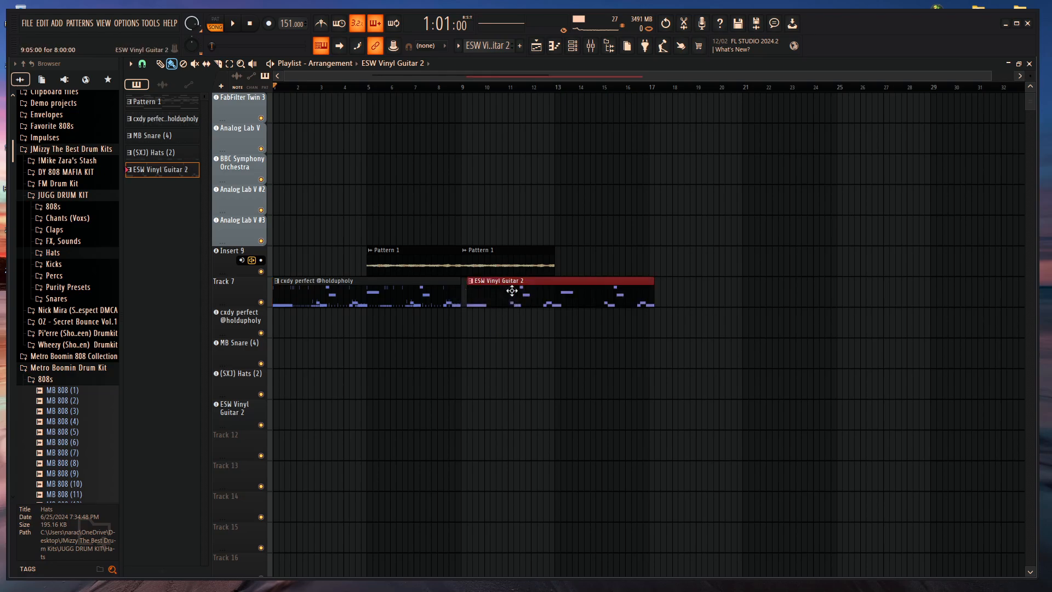
drag(348, 301, 348, 344)
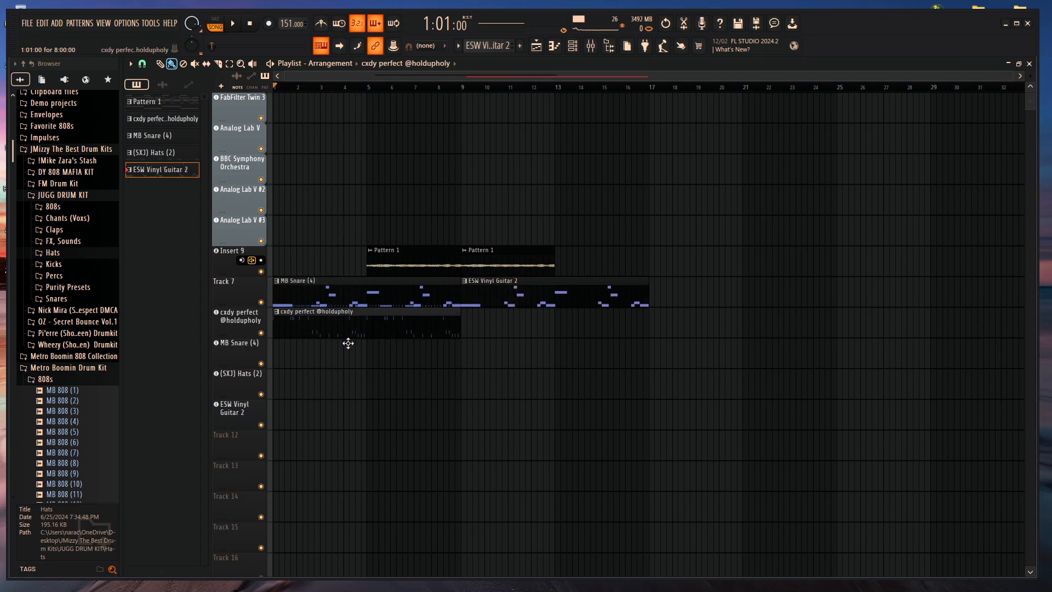
drag(342, 300, 339, 372)
drag(329, 299, 338, 413)
drag(532, 298, 537, 439)
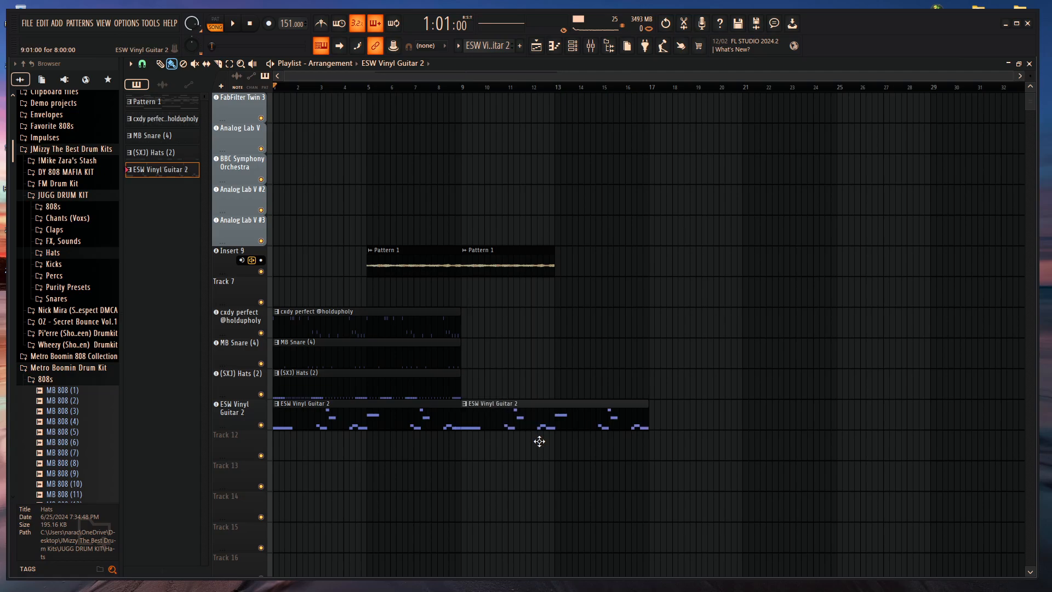
Step: Make the ESW Vinyl Guitar 2 clip at bar 9 unique and open it in the piano roll
click(469, 404)
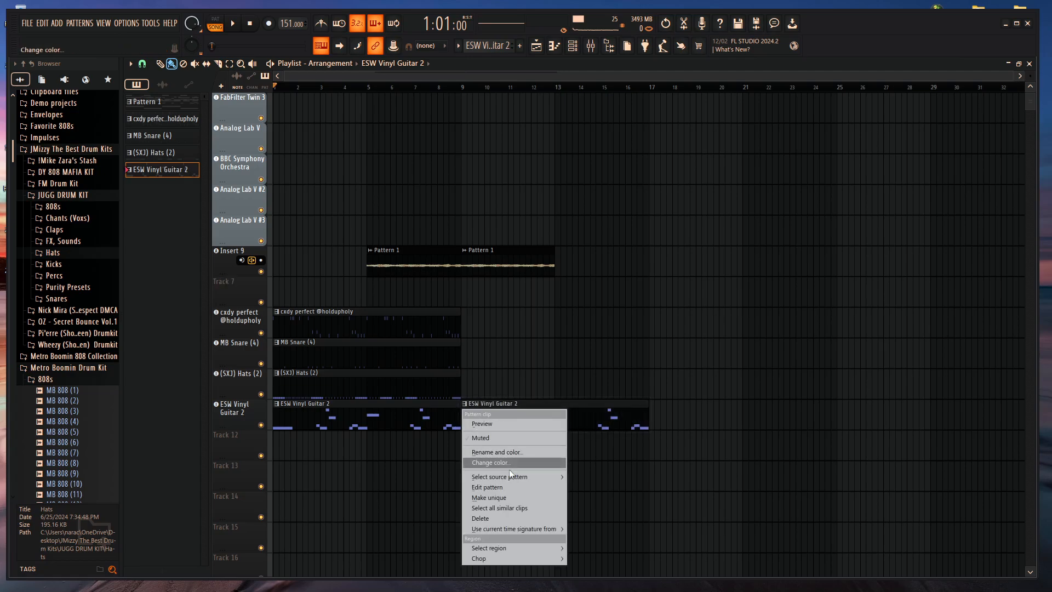
click(506, 498)
double_click(486, 425)
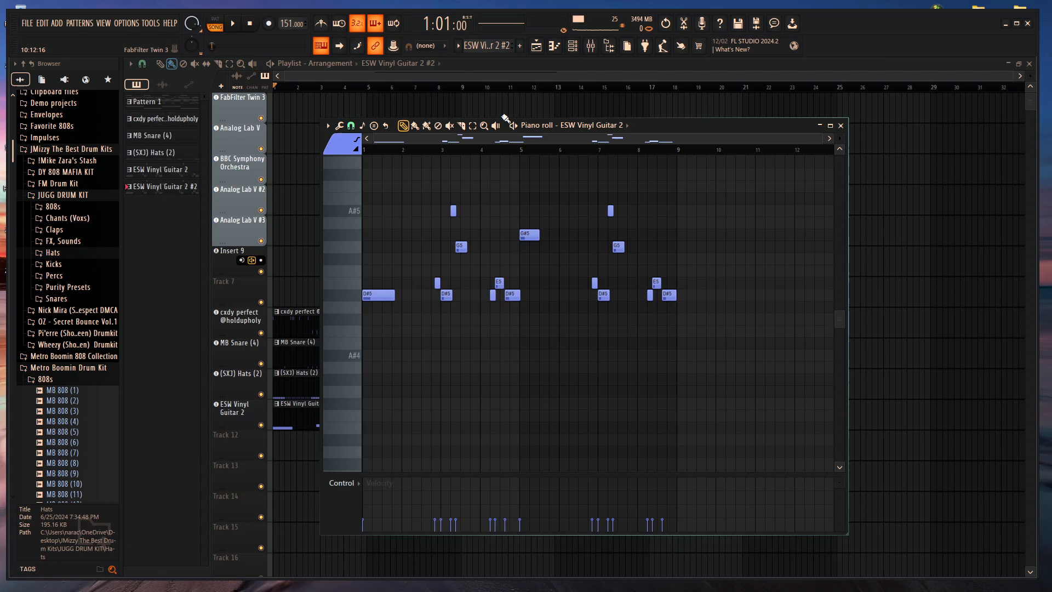
Step: Replace the opening D#5 of the unique guitar pattern with short B5 and A#5 notes and a long G#5, auditioning the timing
mouse_move(373, 300)
mouse_down()
mouse_move(344, 202)
mouse_move(393, 219)
mouse_move(393, 204)
mouse_move(402, 242)
mouse_up()
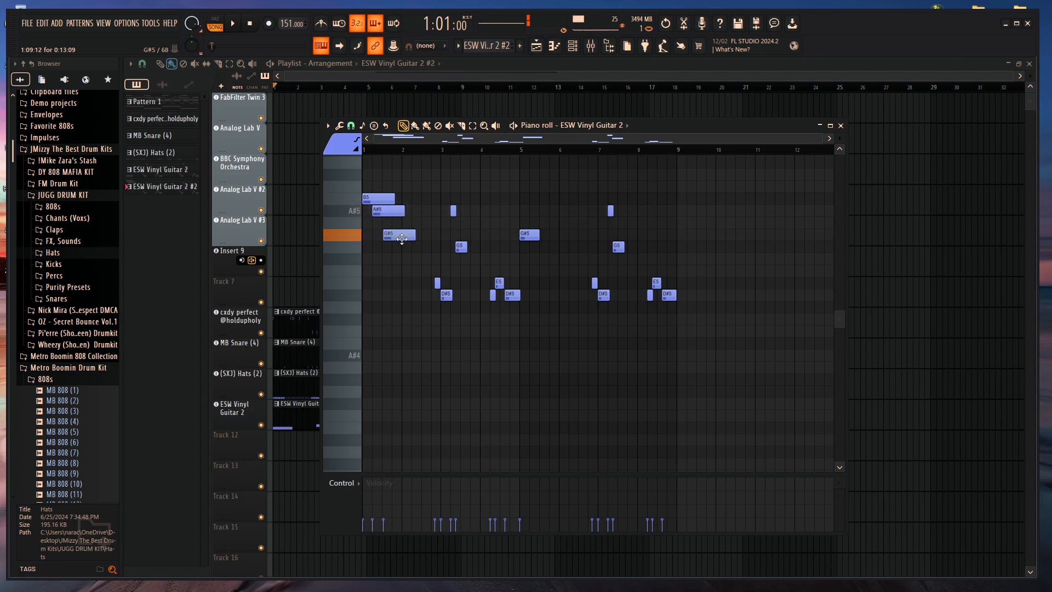
click(364, 149)
key(space)
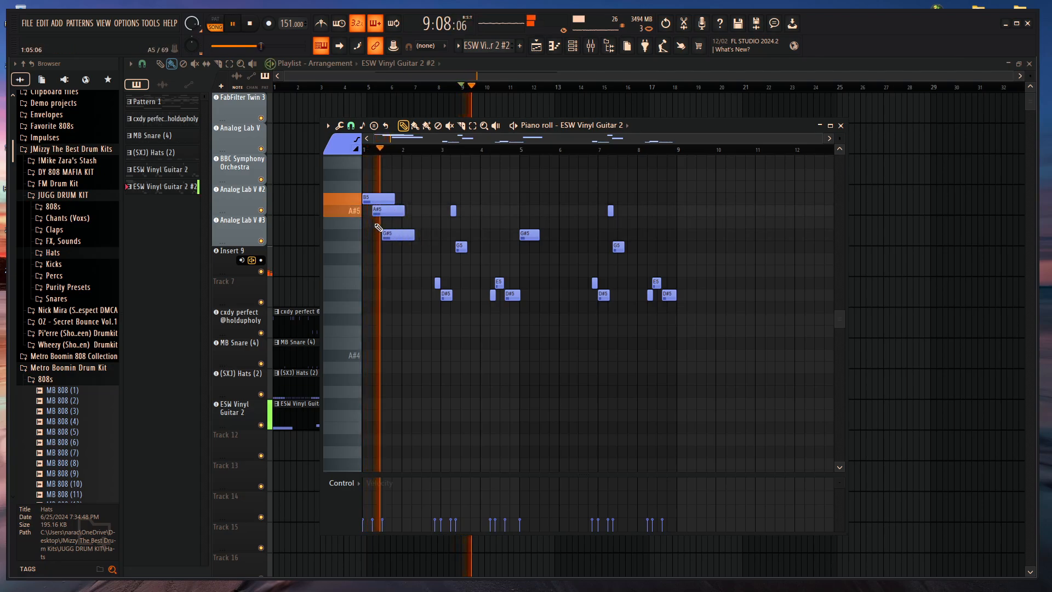
scroll(409, 149, up, 2)
key(space)
drag(405, 213, 376, 213)
key(space)
key(space)
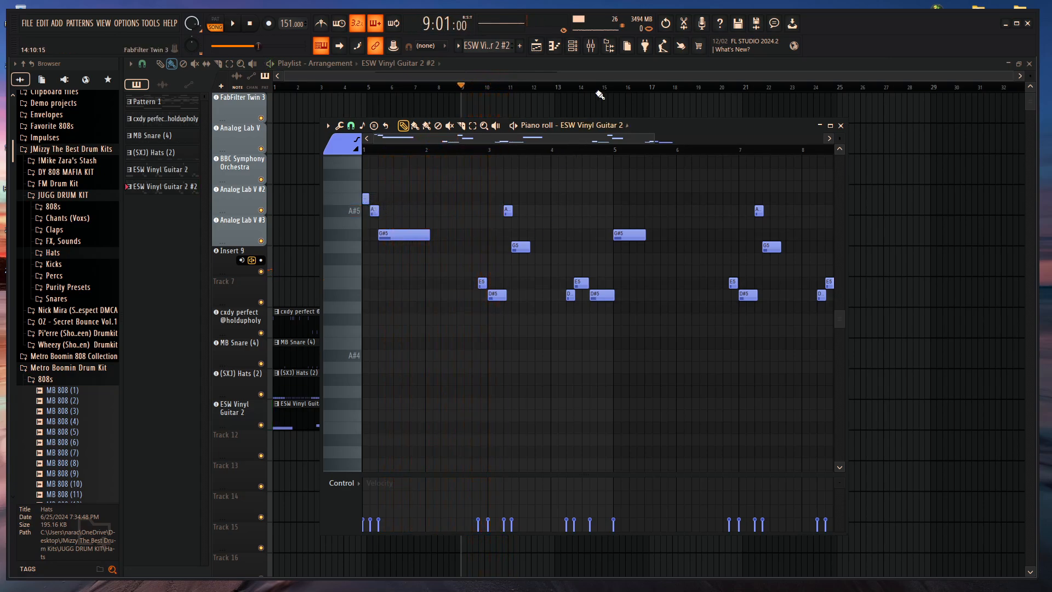
Step: Duplicate the cxdy perfect, MB Snare (4) and (SXJ) Hats (2) clips so the copies start at bar 9
key(F7)
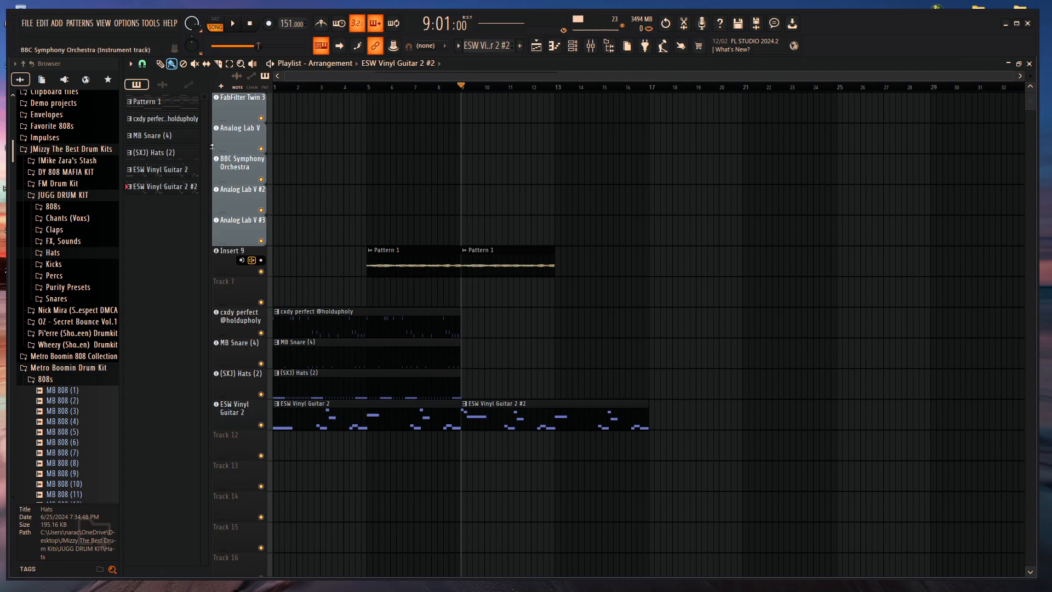
drag(458, 306, 399, 390)
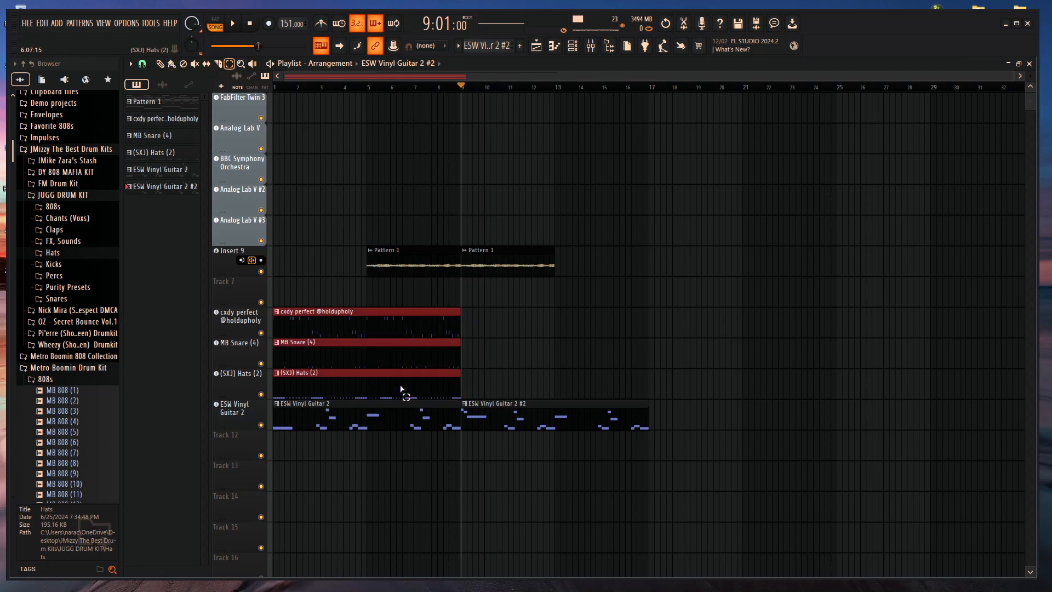
key(ctrl+b)
click(618, 338)
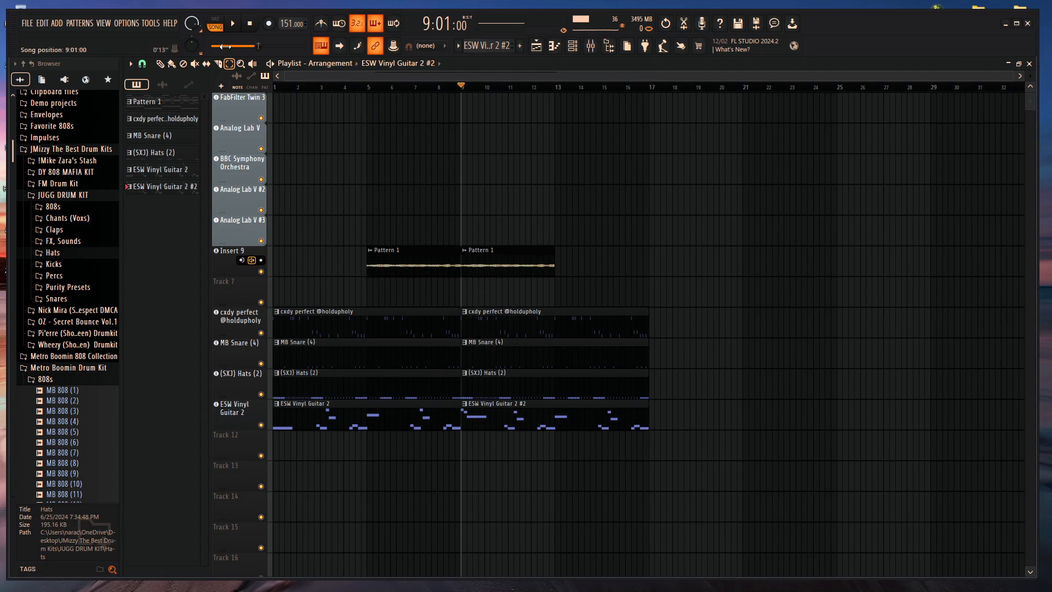
Step: Duplicate the Pattern 1 audio clip to bar 13 and play the arrangement from the start
click(248, 24)
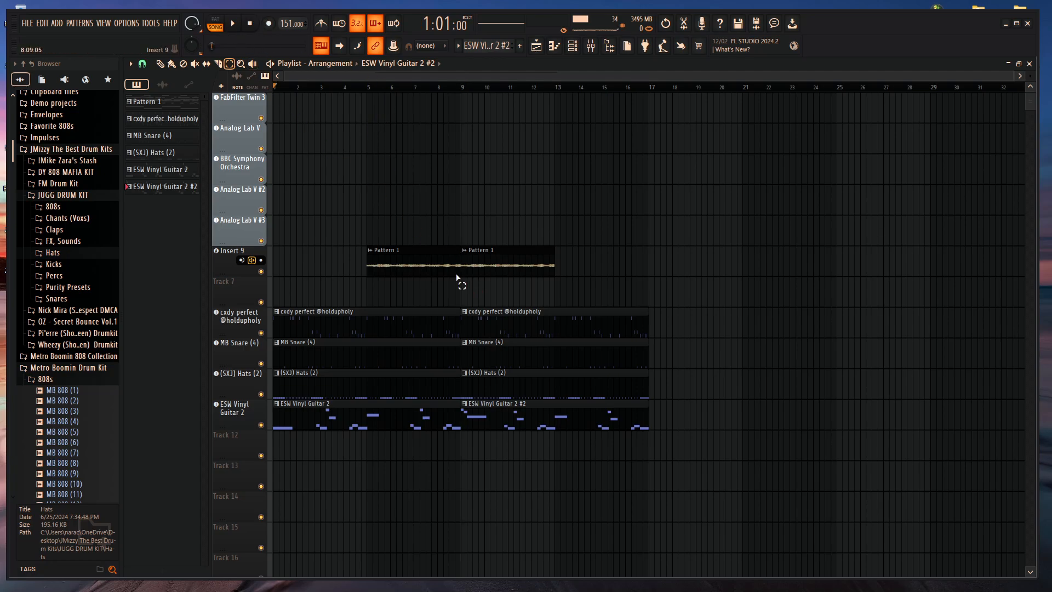
click(506, 254)
key(ctrl+b)
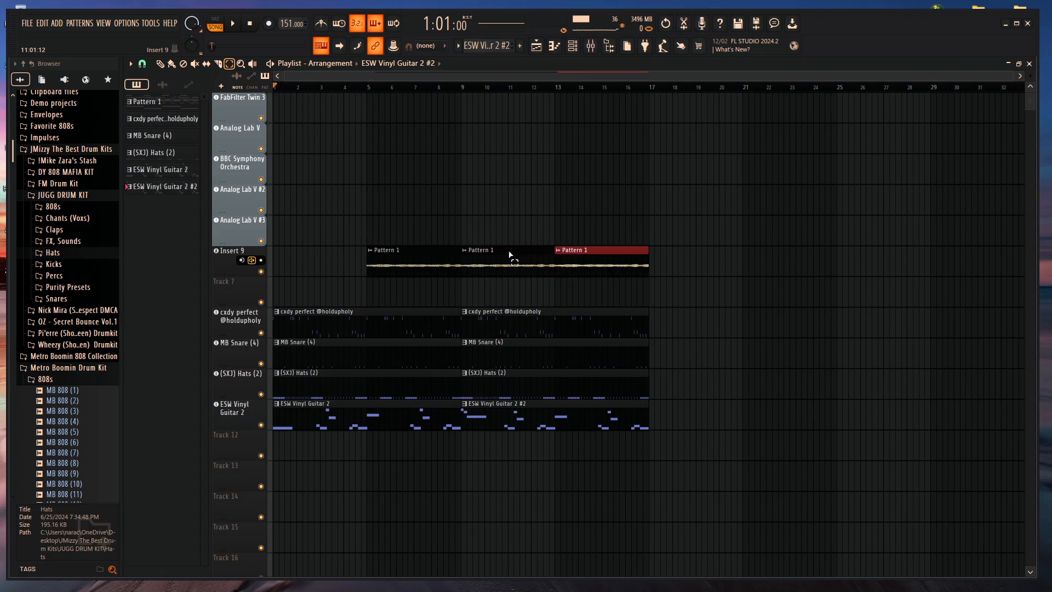
click(234, 29)
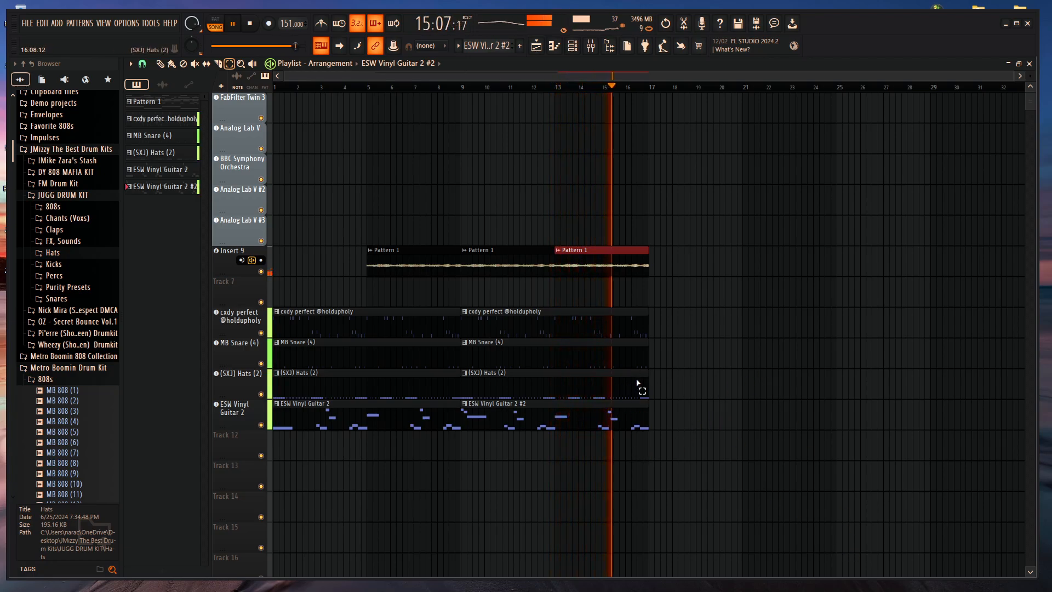
key(space)
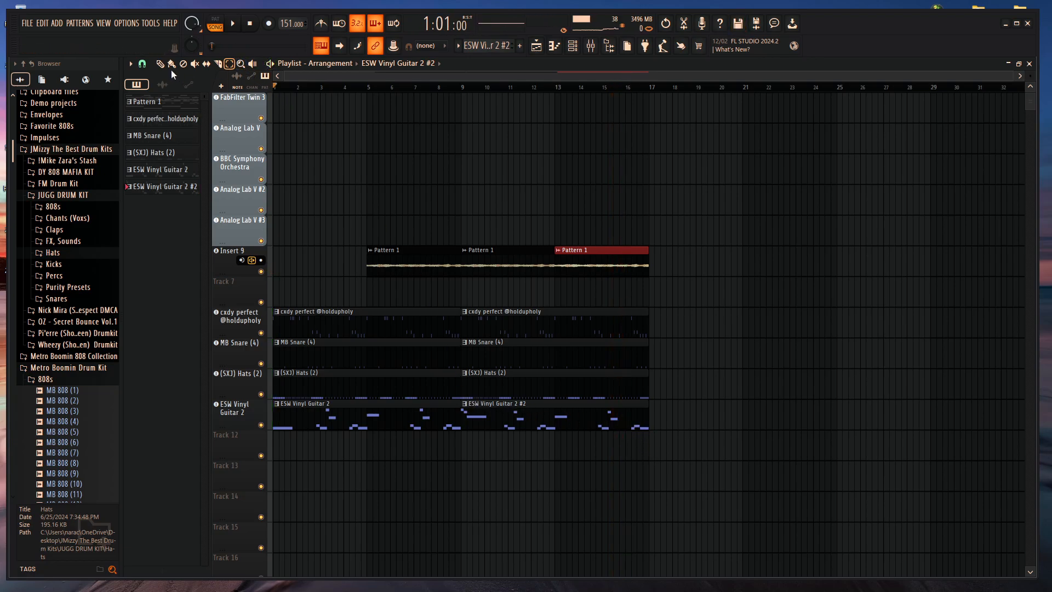
Step: Delete the closing D#5, E5, D#5 phrase in bar 8 of the ESW Vinyl Guitar 2 #2 pattern
double_click(488, 404)
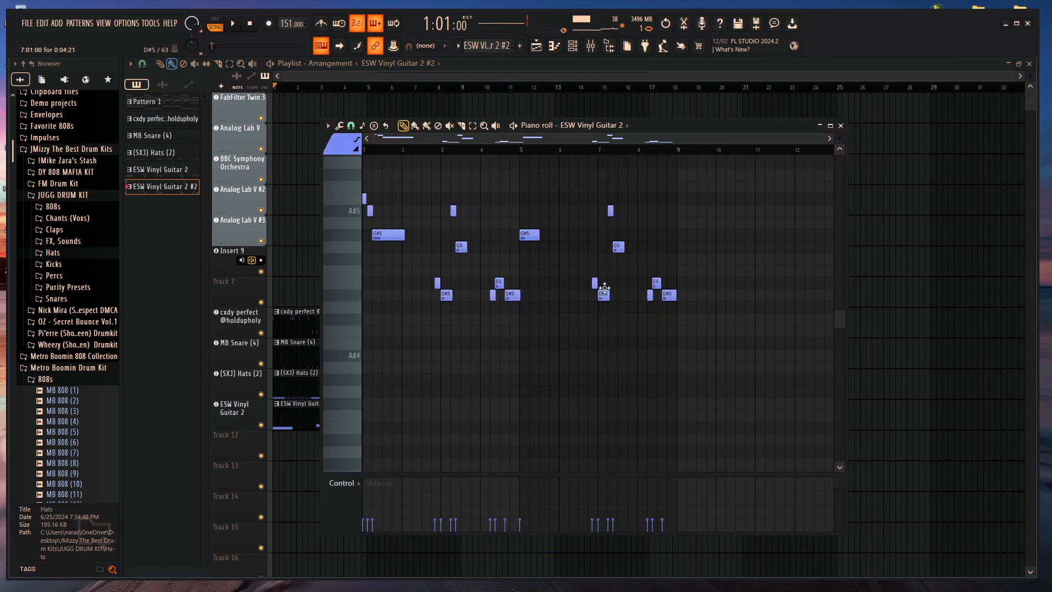
scroll(650, 296, up, 3)
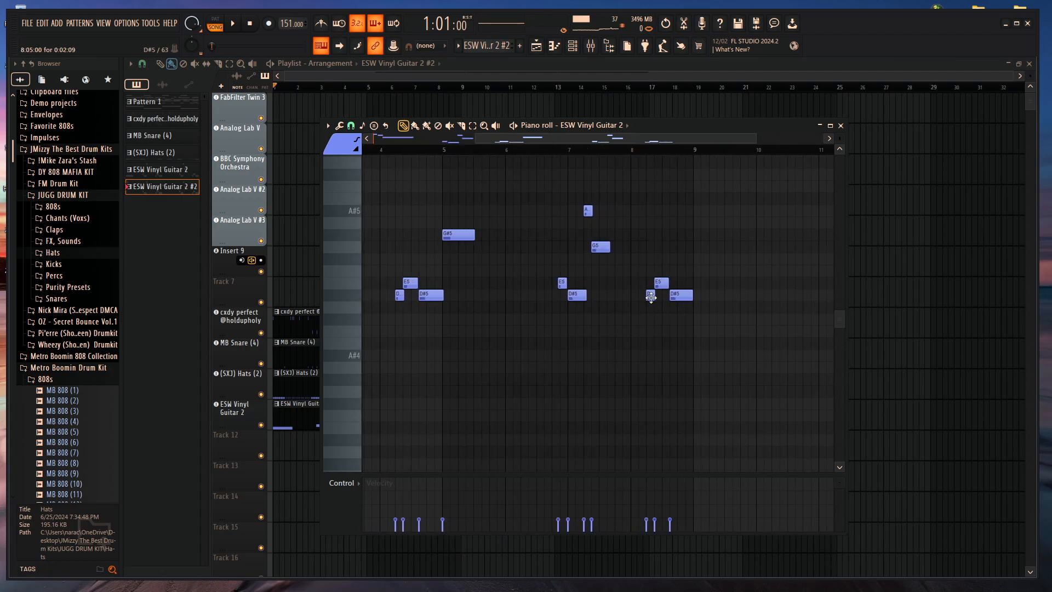
key(space)
right_click(651, 297)
right_click(663, 284)
right_click(680, 296)
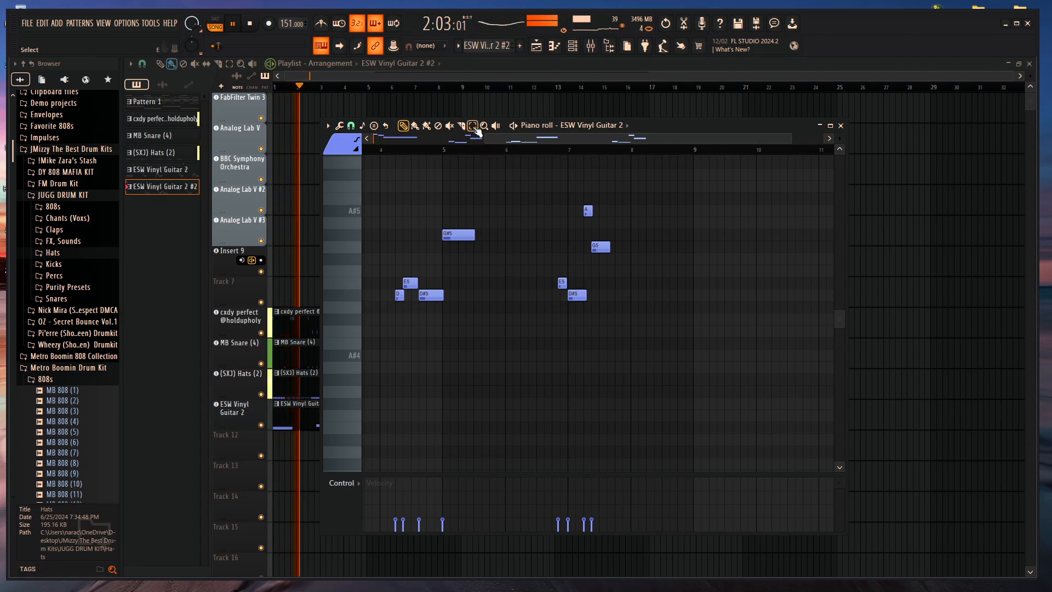
Step: Duplicate the E5, D#5, A#5, G5 phrase around bar 7 one bar later and nudge the copy earlier so its G5 starts at 8:07:00
click(474, 127)
mouse_move(613, 194)
mouse_down()
mouse_move(550, 308)
mouse_move(638, 297)
mouse_up()
click(416, 127)
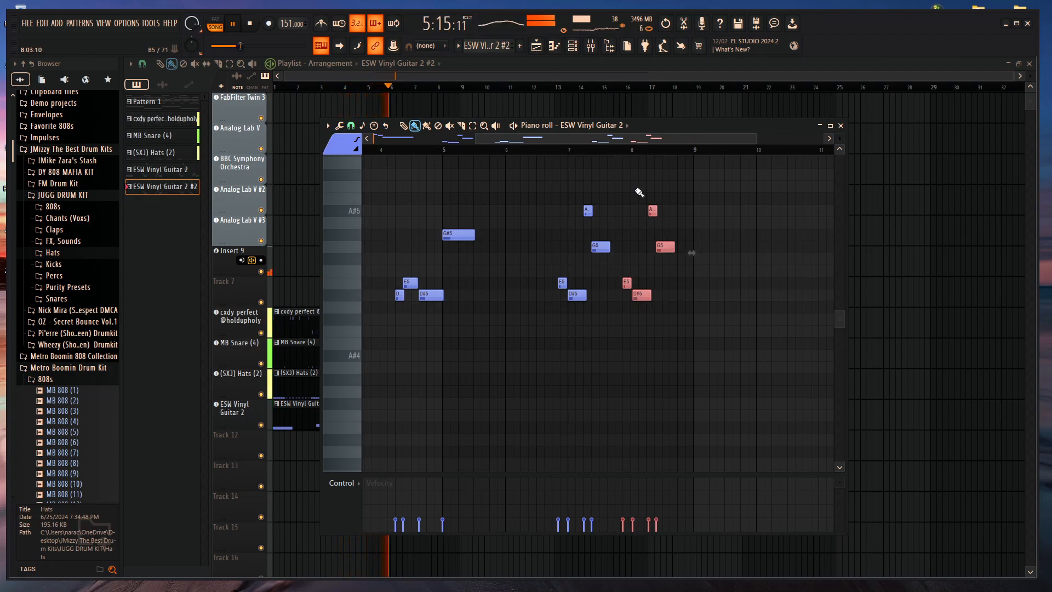
scroll(653, 271, up, 2)
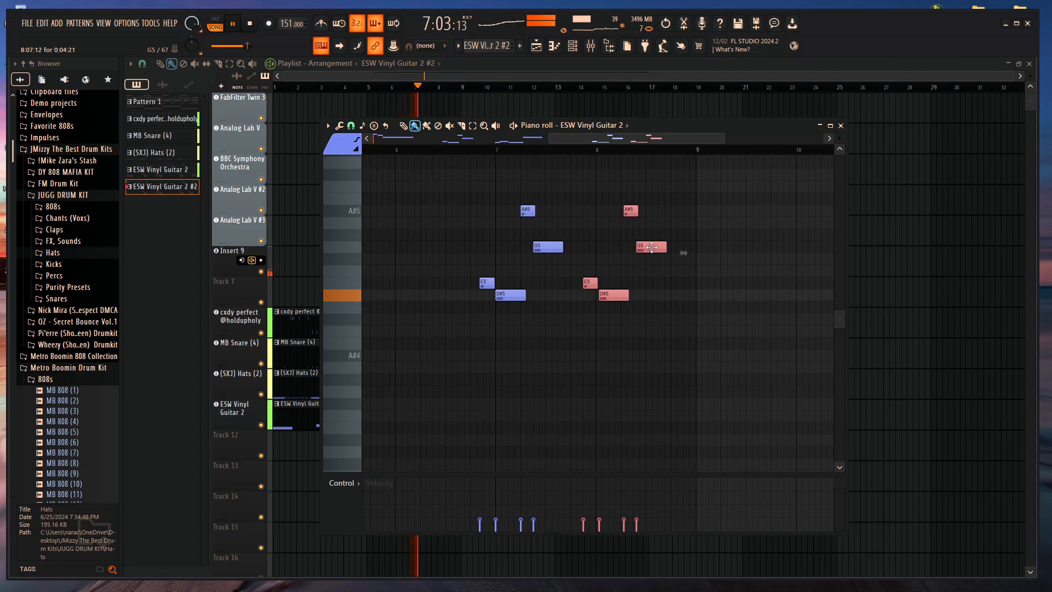
drag(653, 247, 652, 248)
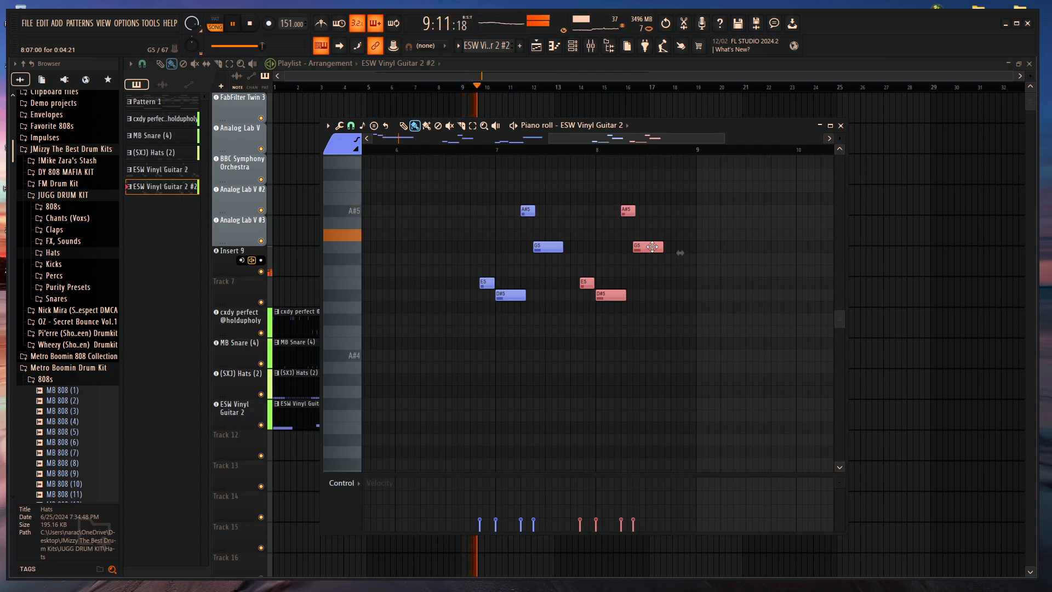
scroll(639, 328, down, 2)
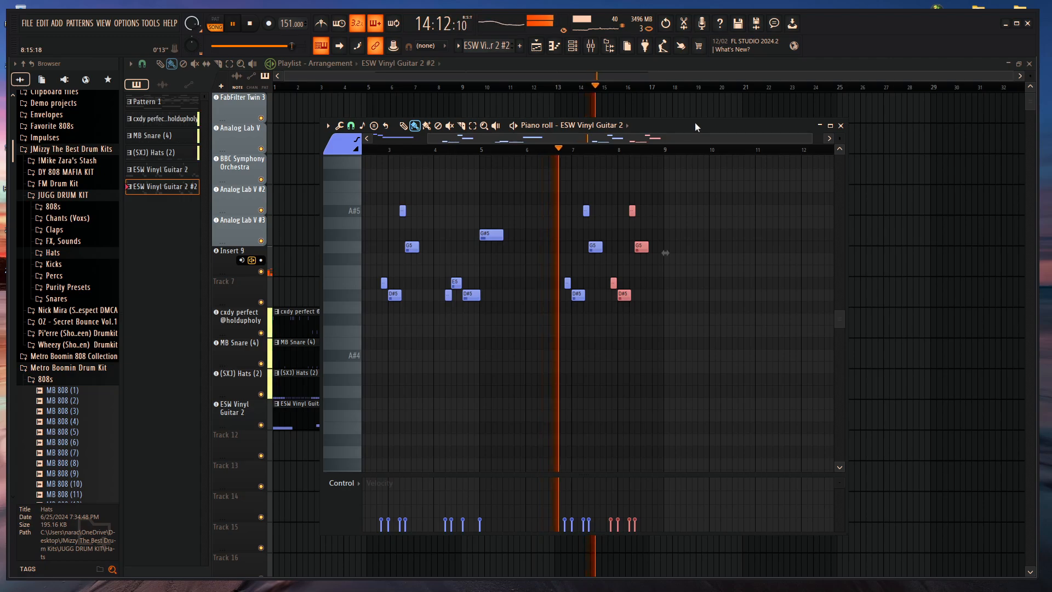
Step: Stop playback, lengthen the G5 in bar 7 up to the copied phrase, and add a closing D#5 at the end of bar 8
drag(695, 125, 699, 146)
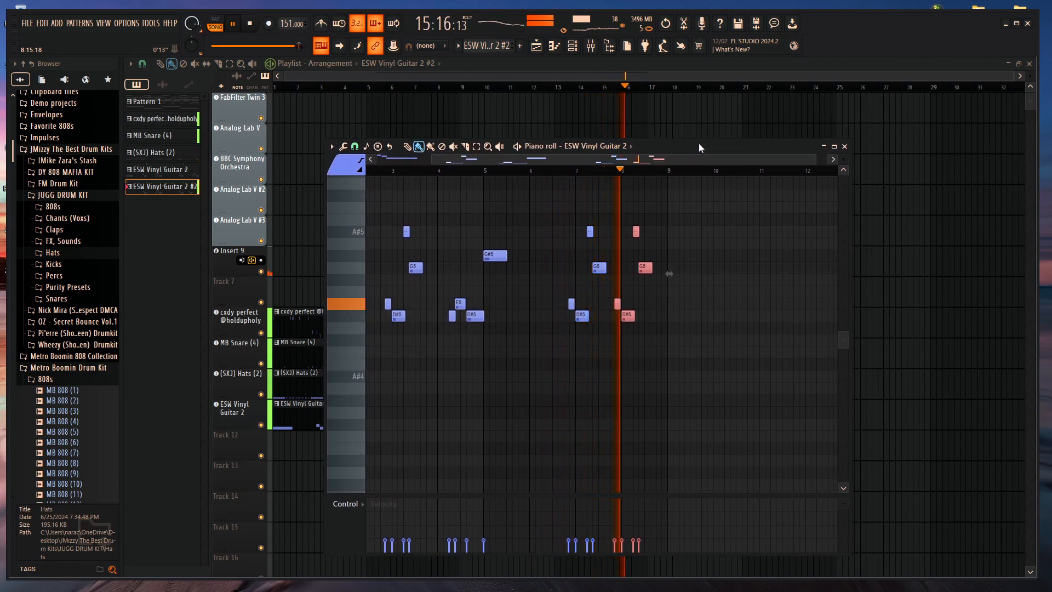
key(space)
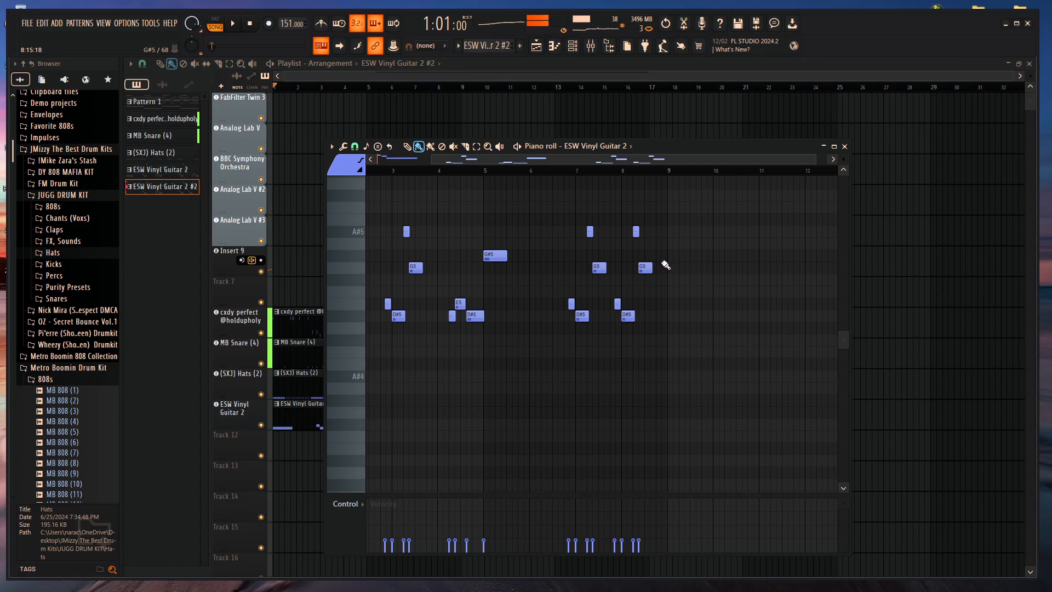
drag(645, 267, 658, 324)
scroll(658, 322, up, 3)
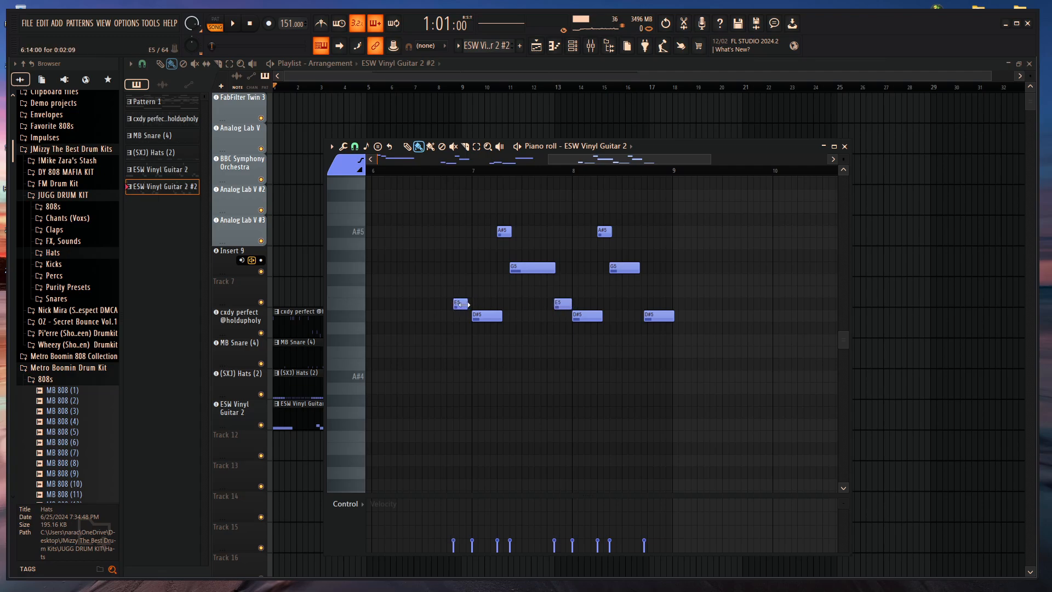
Step: Return to the playlist, trim the ESW Vinyl Guitar 2 #2 clip to end at bar 17, and briefly play the arrangement
click(554, 46)
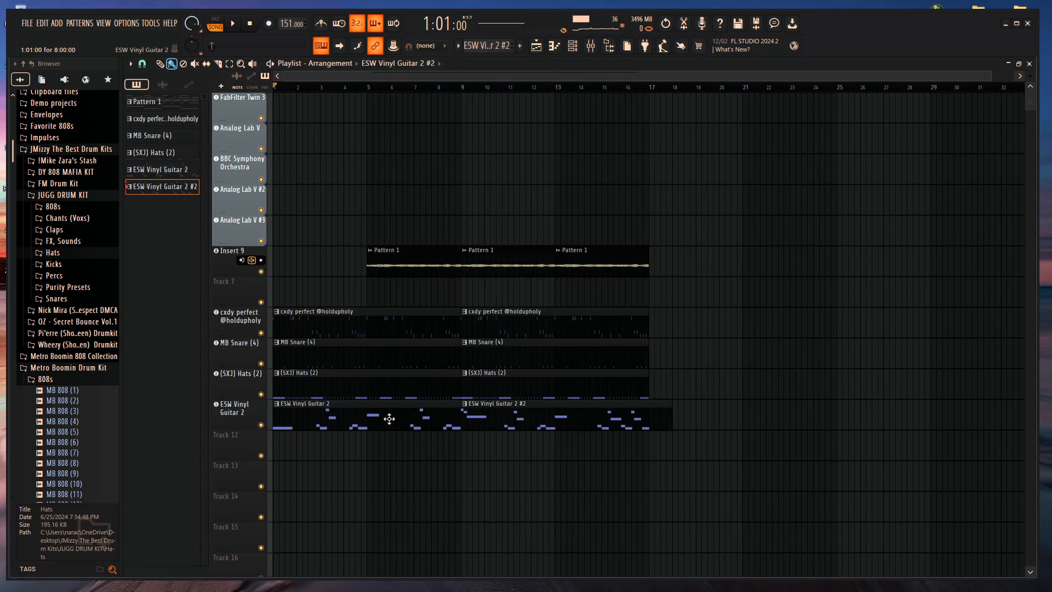
drag(667, 419, 662, 418)
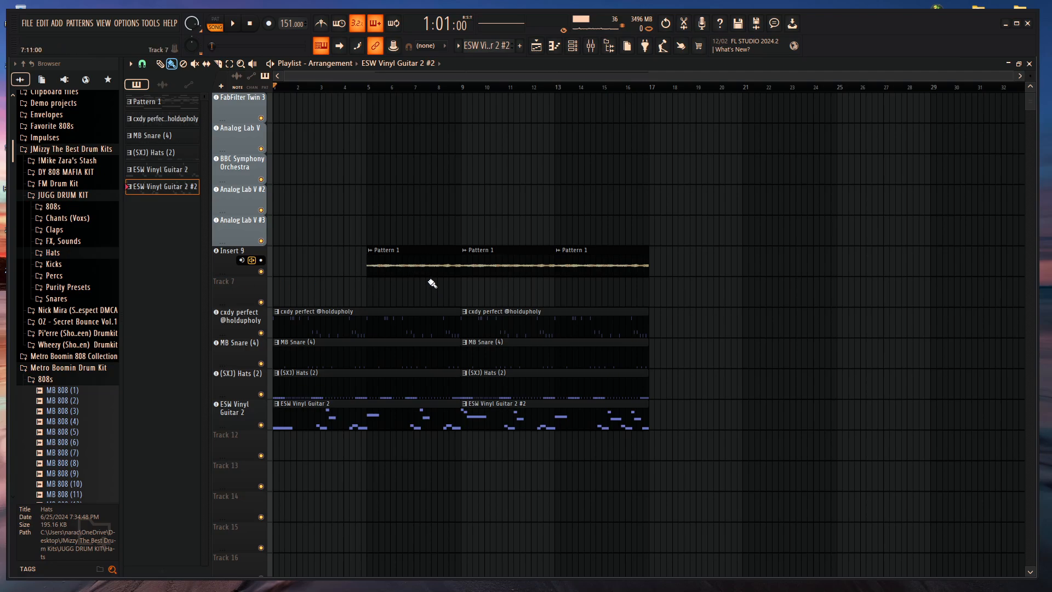
key(space)
key(space)
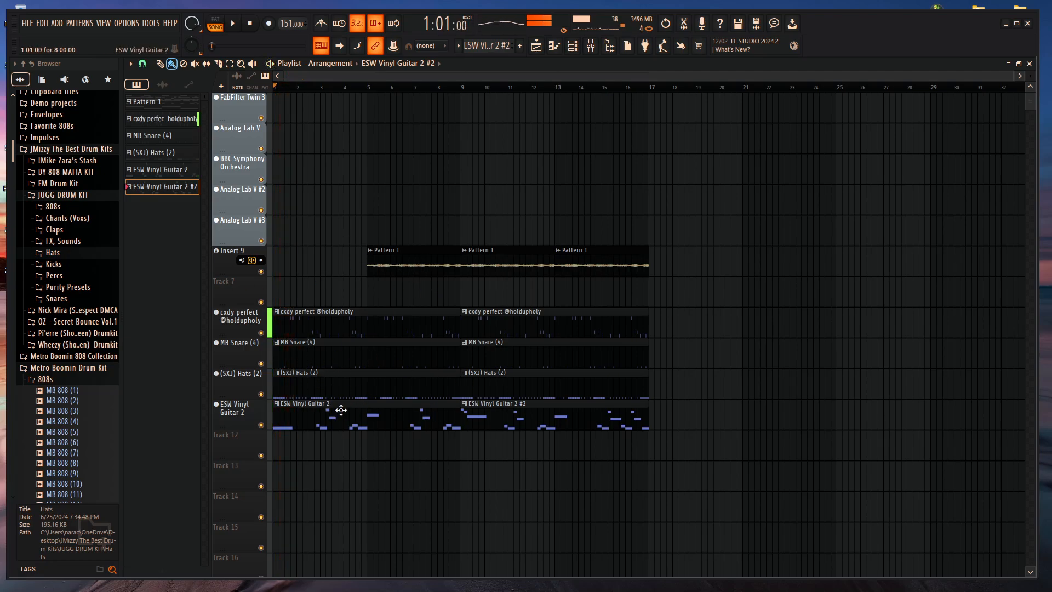
Step: Place Pattern 1 audio clips at bars 1 and 5, and move the ESW Vinyl Guitar 2 clip to start at bar 5
drag(376, 267, 281, 267)
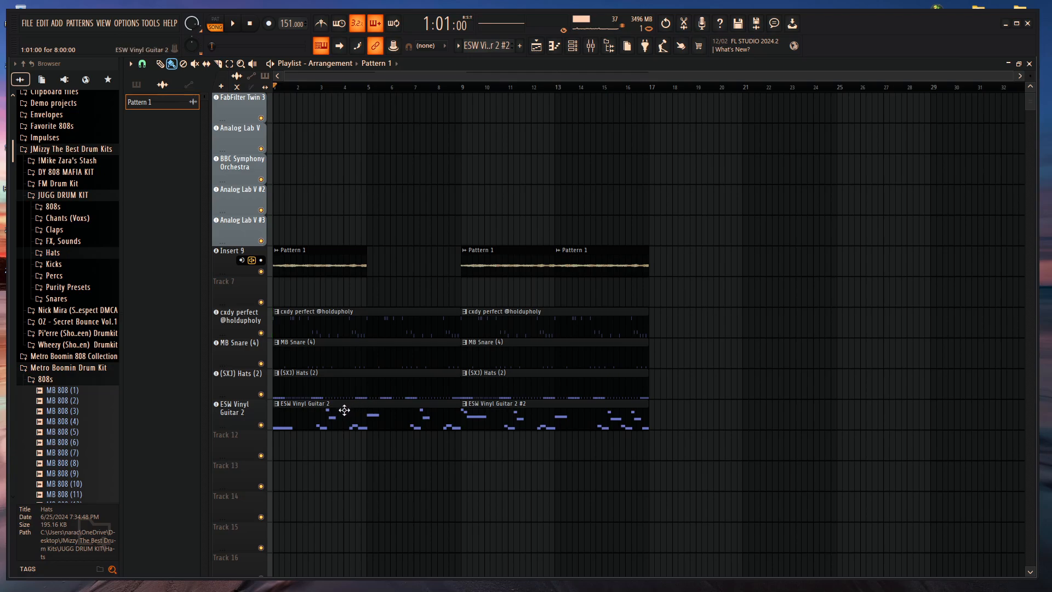
drag(344, 410, 439, 407)
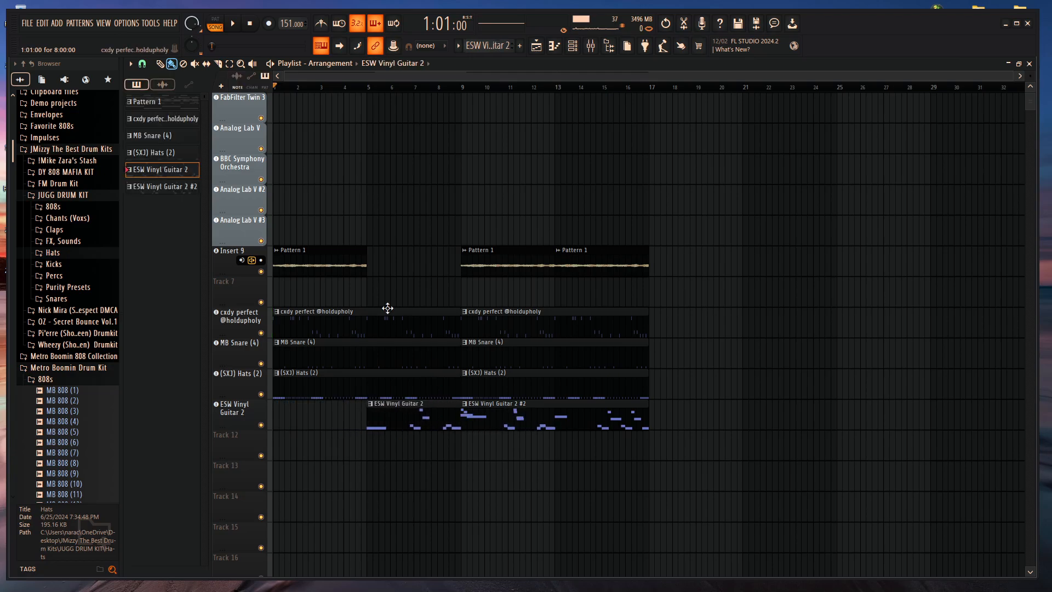
click(409, 255)
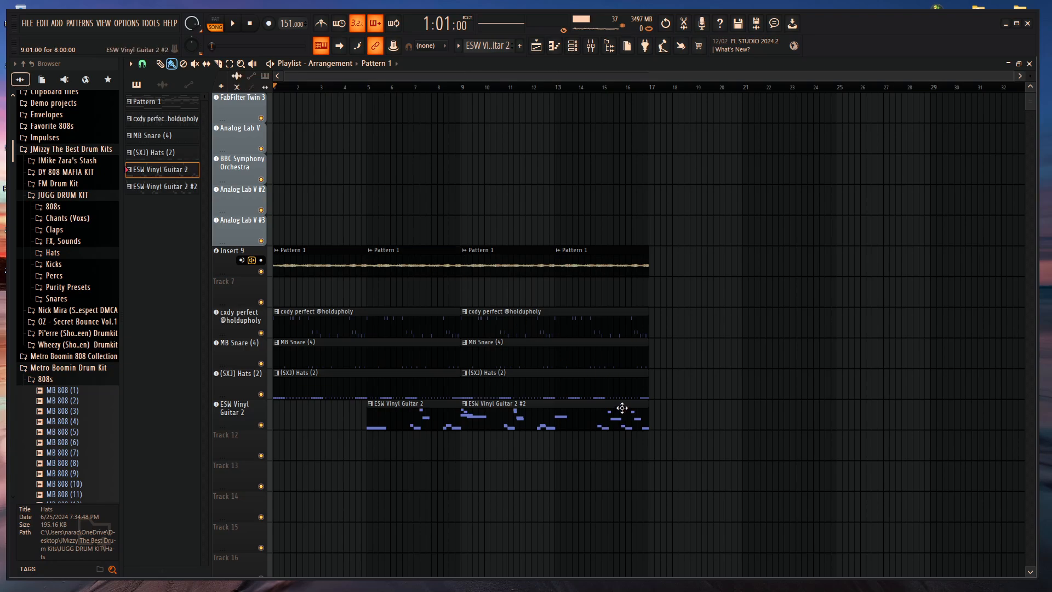
Step: Move the ESW Vinyl Guitar 2 #2 clip to start at bar 13 and play the arrangement to check the transition
drag(600, 427, 693, 431)
key(space)
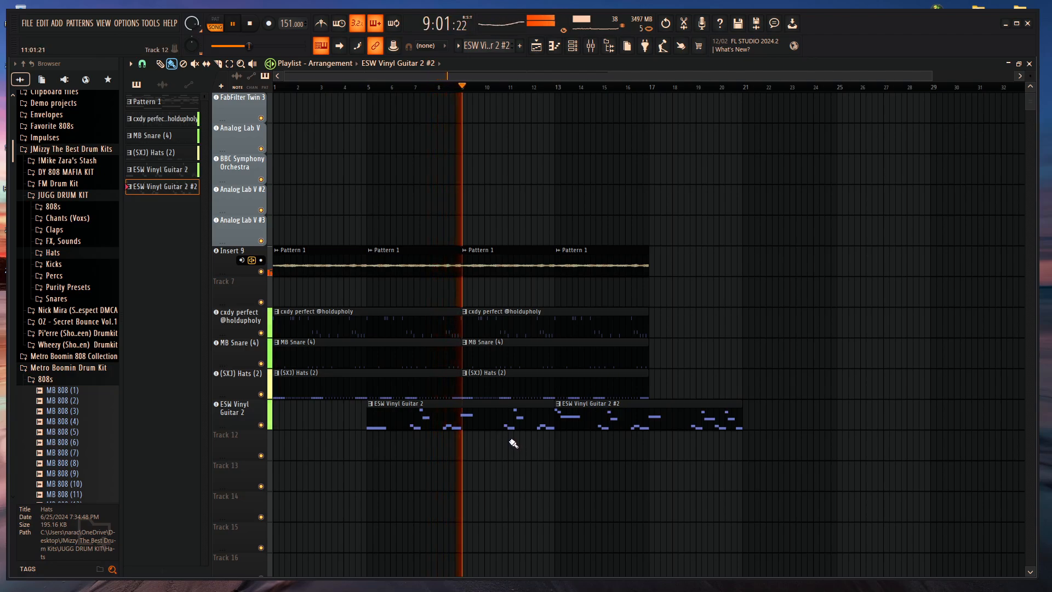
key(space)
Step: Try the ESW Vinyl Guitar 2 clip at bar 1 with the #2 clip parked around bar 22, and select bars 9 to 17
drag(535, 429, 535, 458)
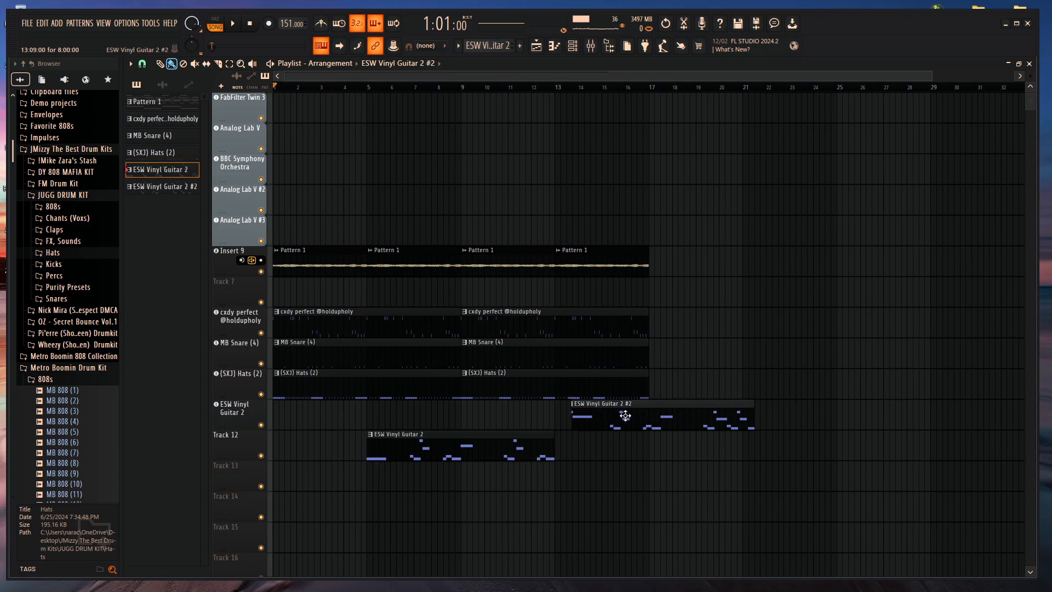
click(615, 415)
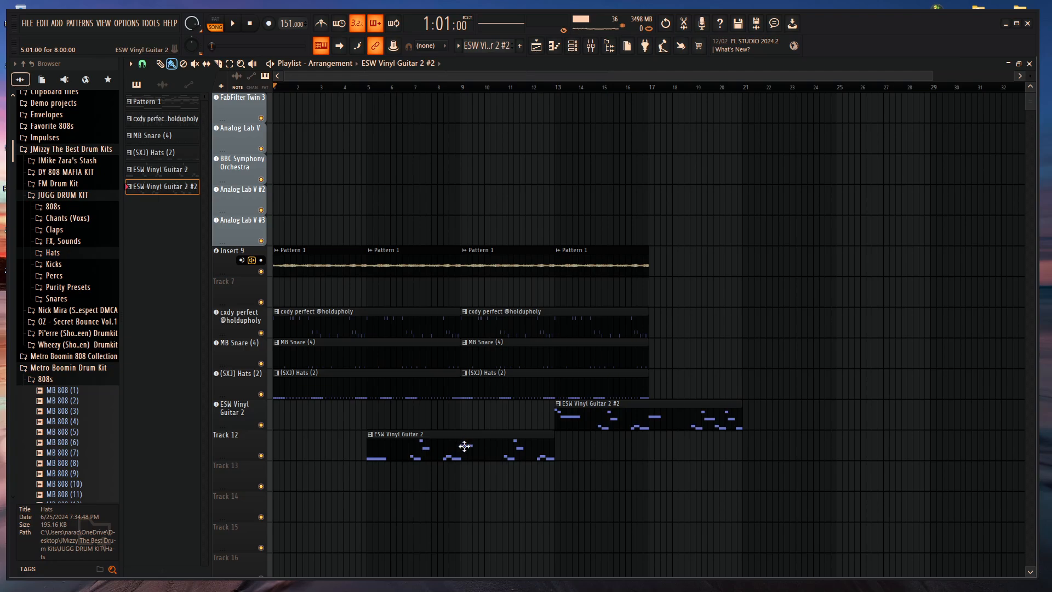
drag(465, 446, 346, 427)
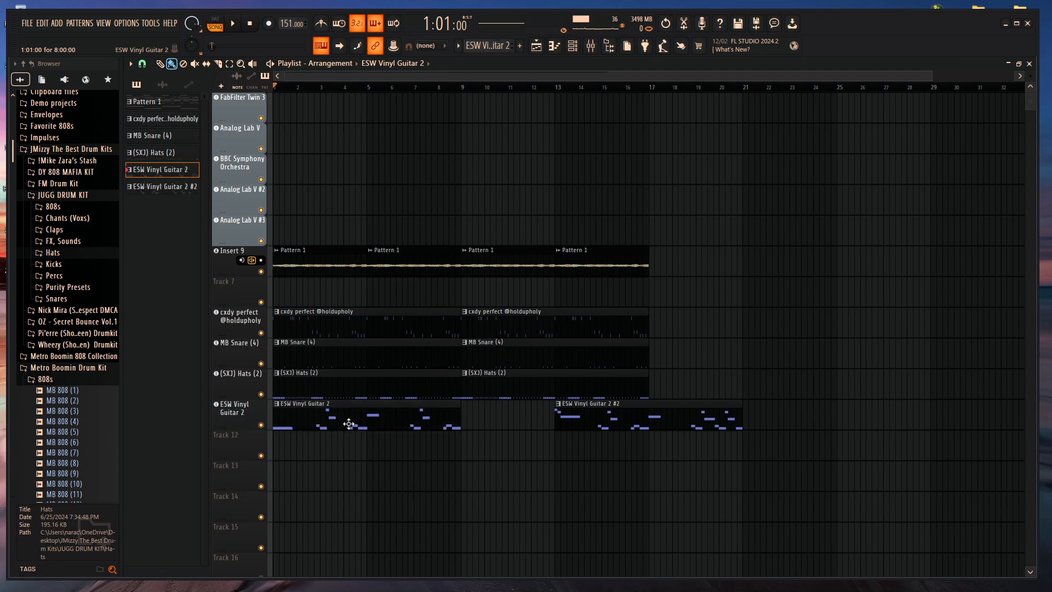
drag(593, 410, 812, 411)
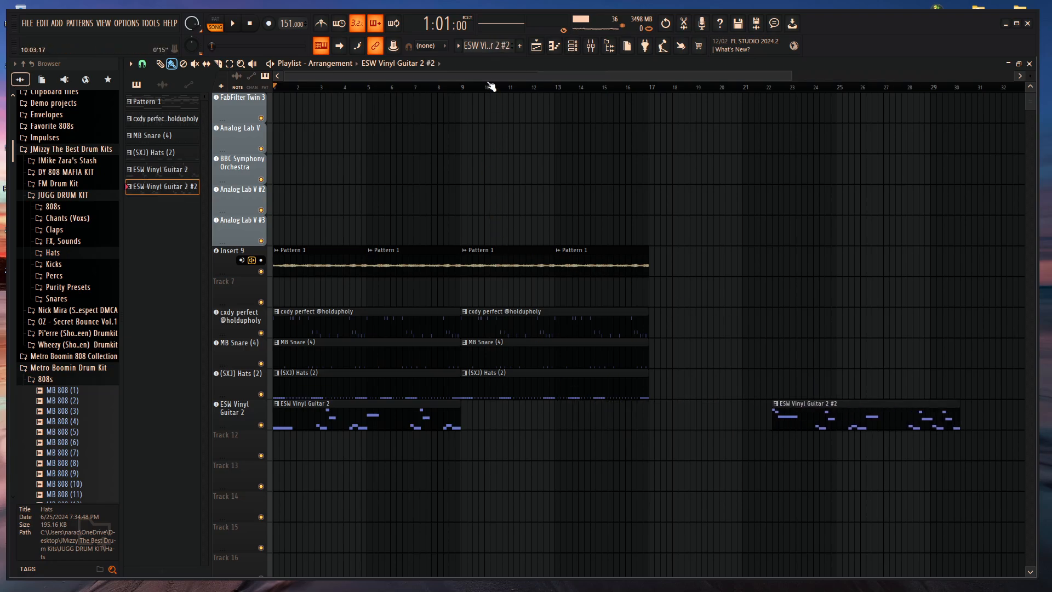
drag(465, 90, 653, 96)
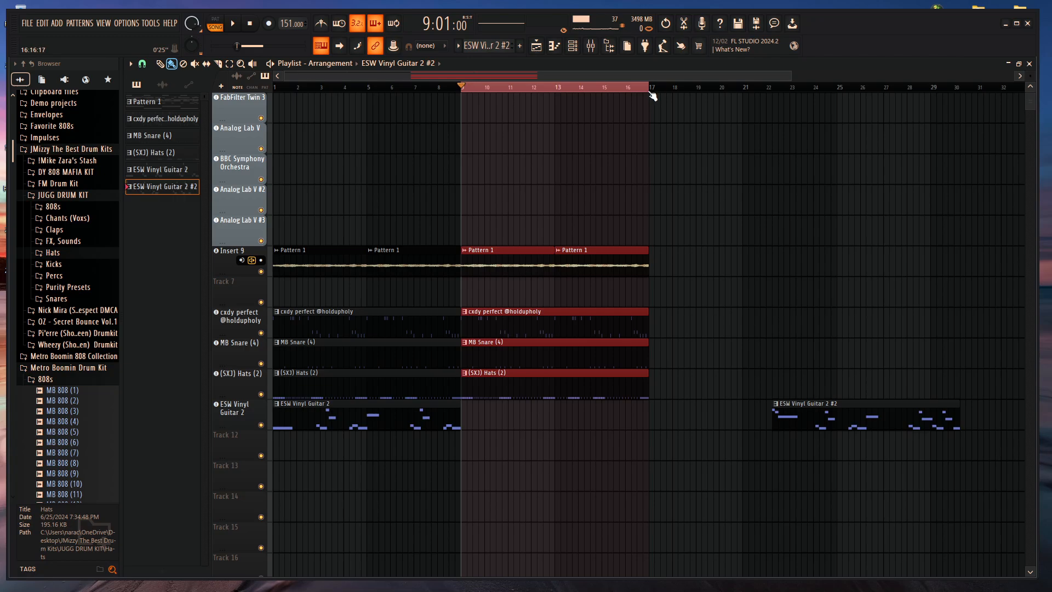
Step: Move the ESW Vinyl Guitar 2 clip back to bar 5 and the ESW Vinyl Guitar 2 #2 clip back to bar 13
click(351, 404)
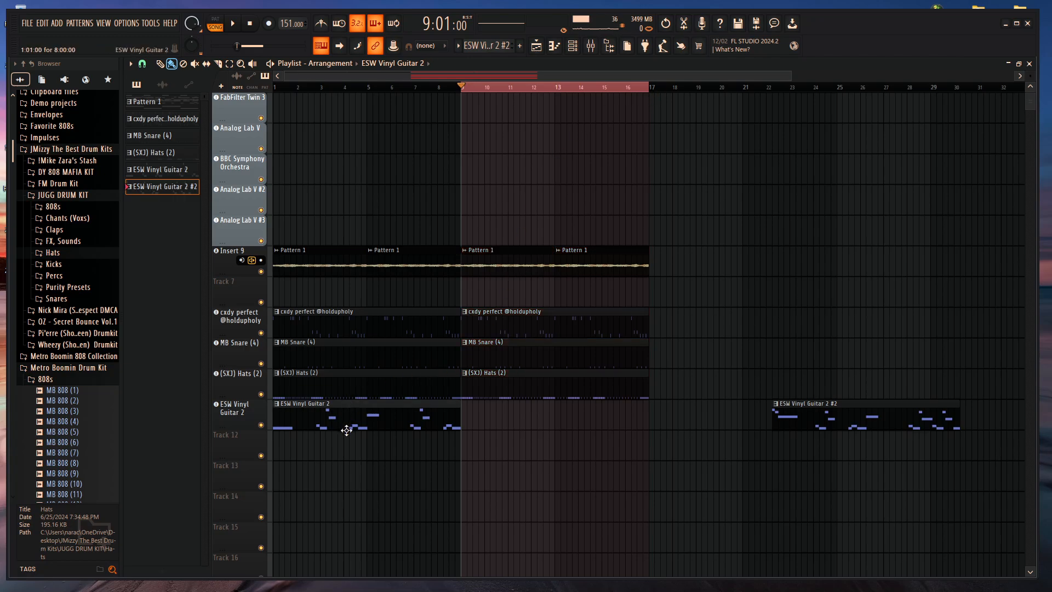
drag(346, 430, 484, 411)
drag(881, 408, 661, 433)
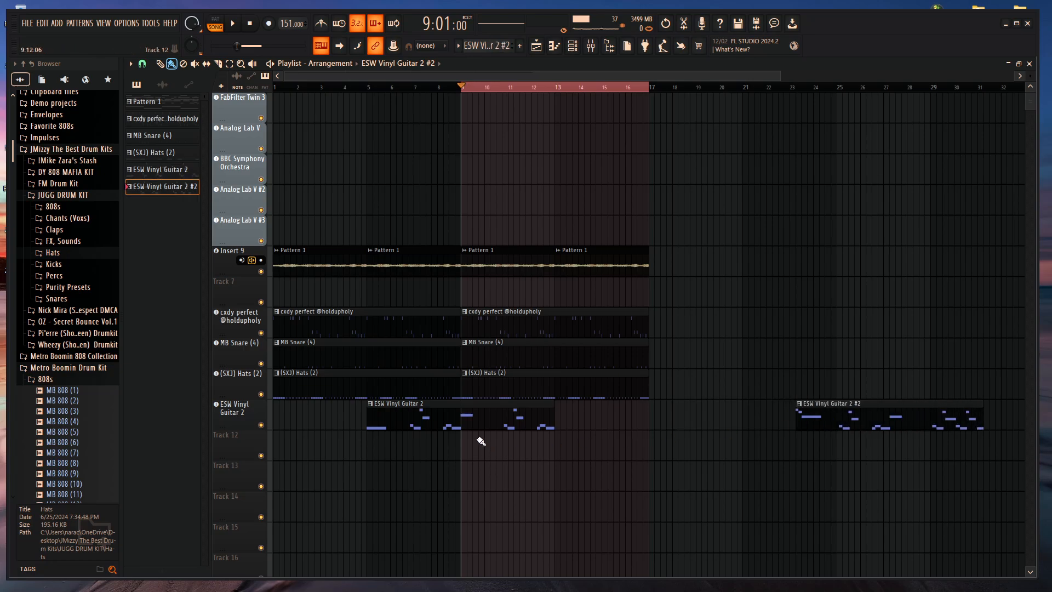
drag(482, 430, 500, 390)
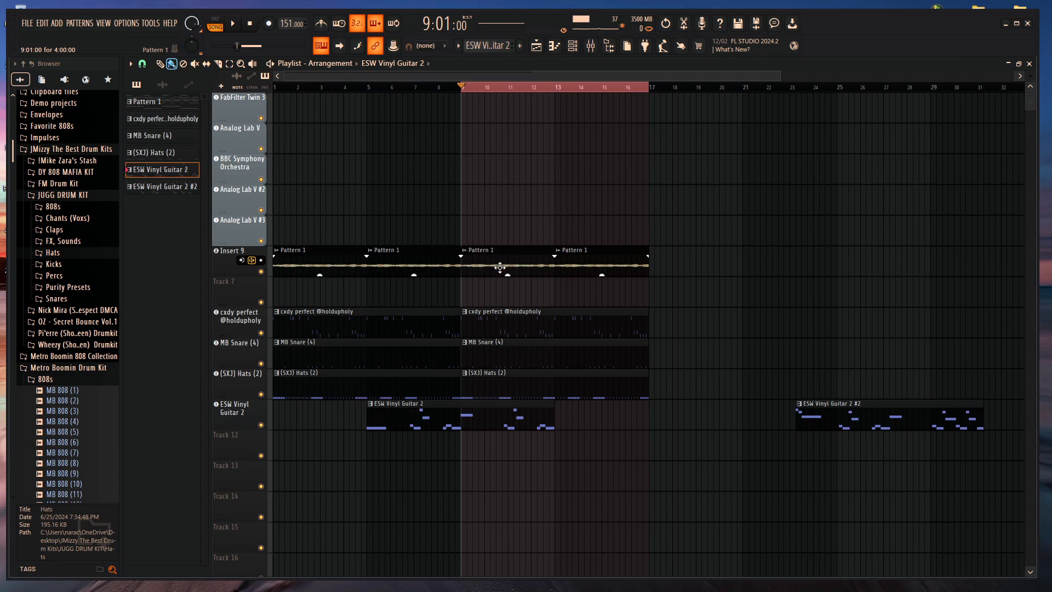
drag(877, 423, 636, 423)
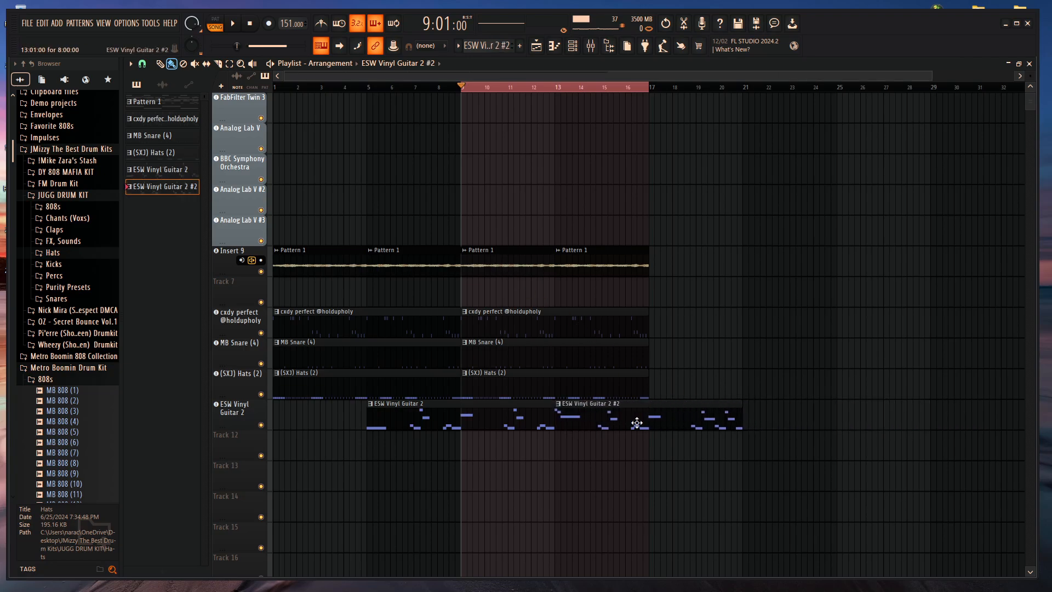
Step: Clear the bar 9 to 17 time selection and return the playhead to bar 1
click(463, 90)
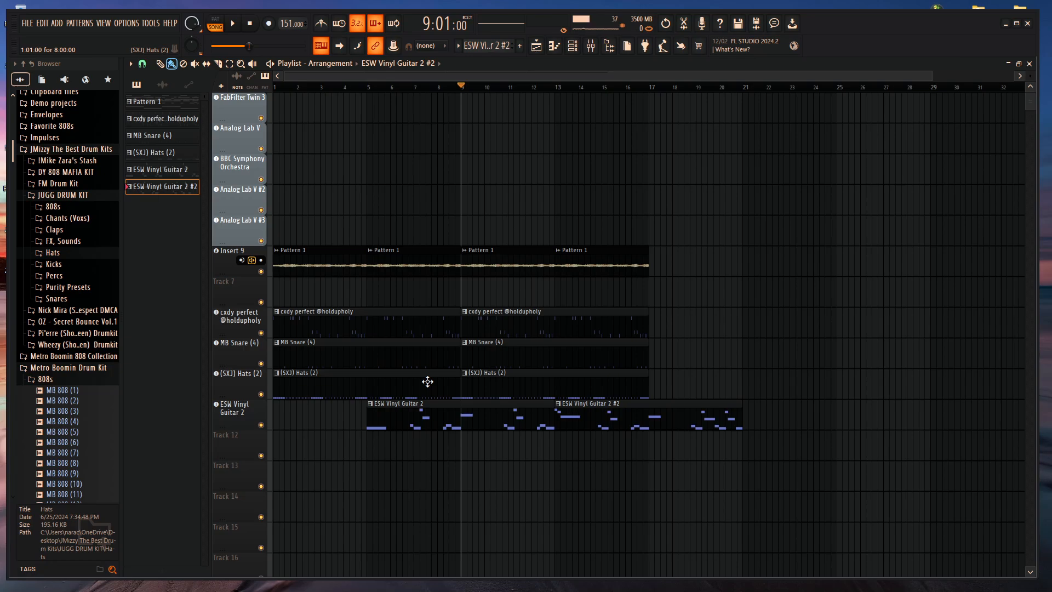
click(329, 246)
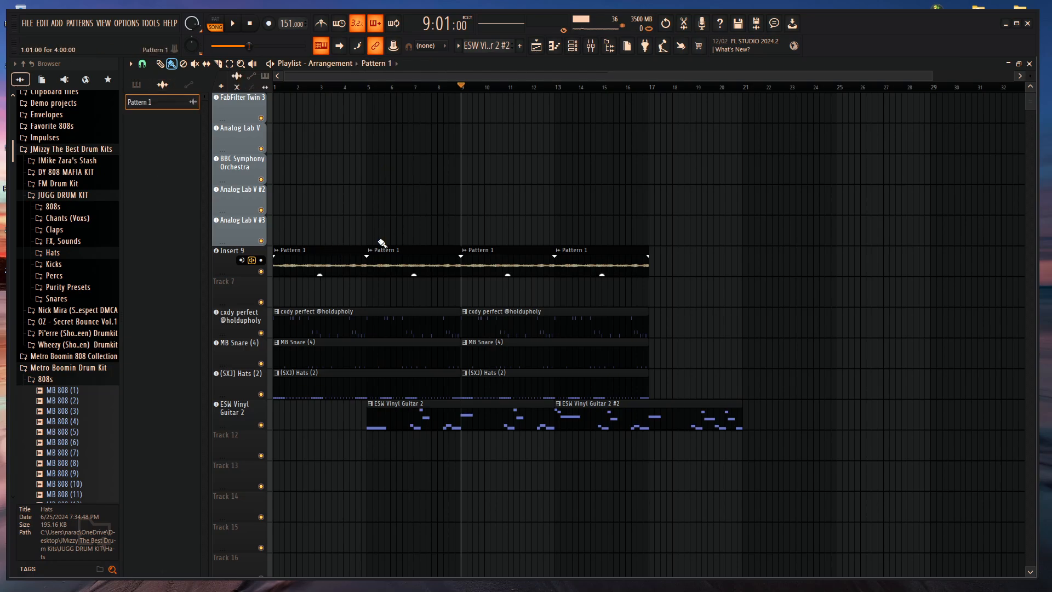
drag(463, 88, 275, 117)
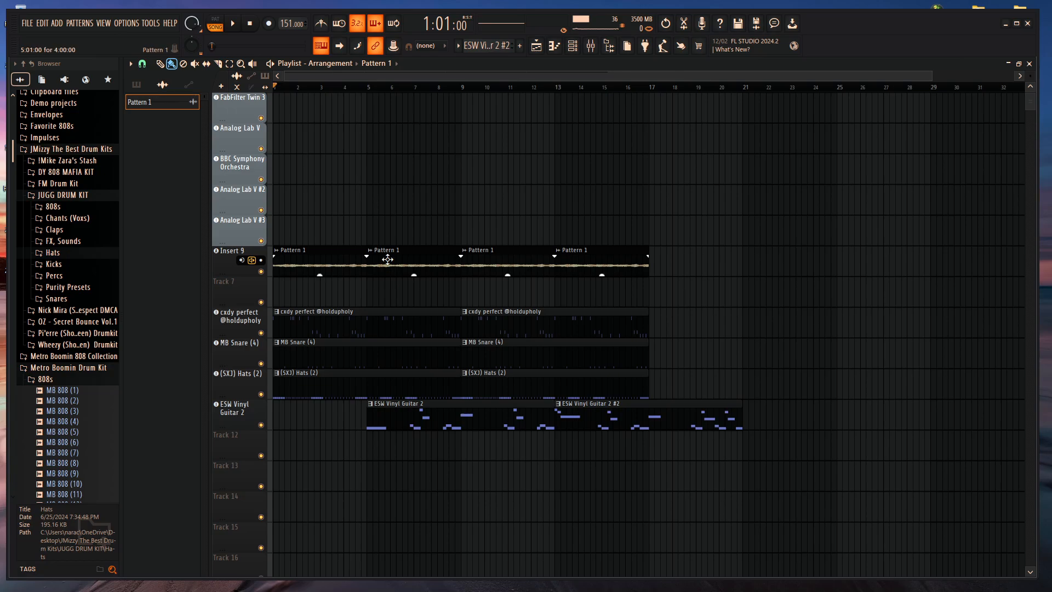
Step: Try a steep low cut with band 1 of Insert 9's Fruity parametric EQ 2 during playback, undo it, and return to the playlist
click(591, 45)
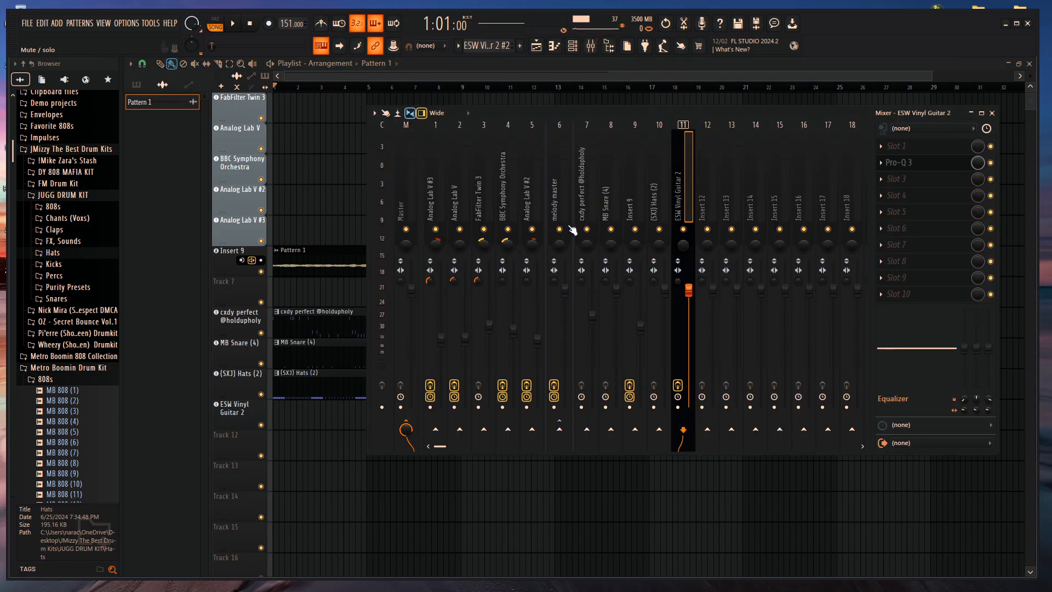
click(632, 206)
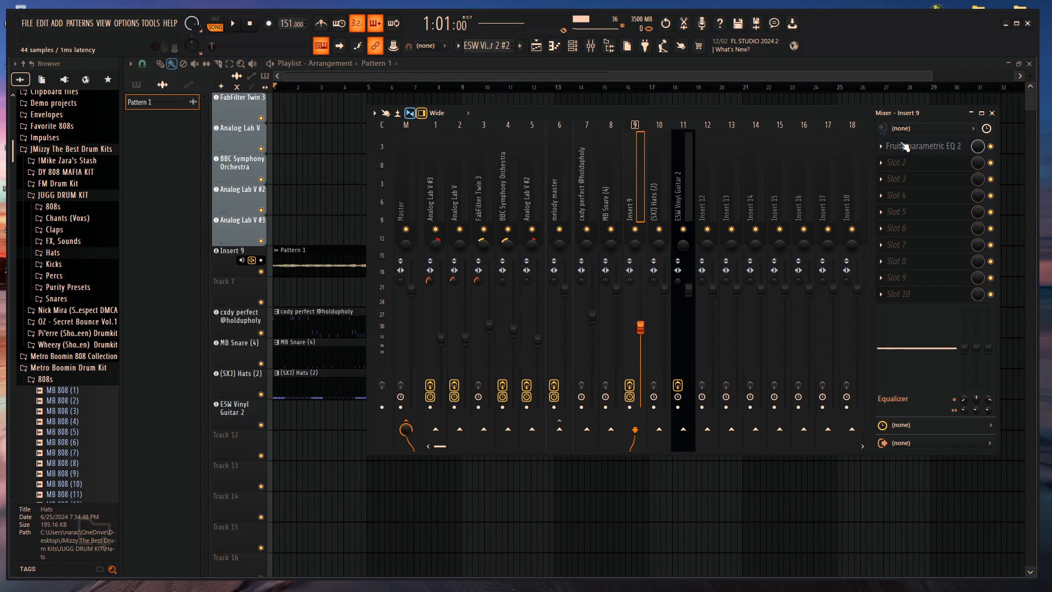
click(896, 147)
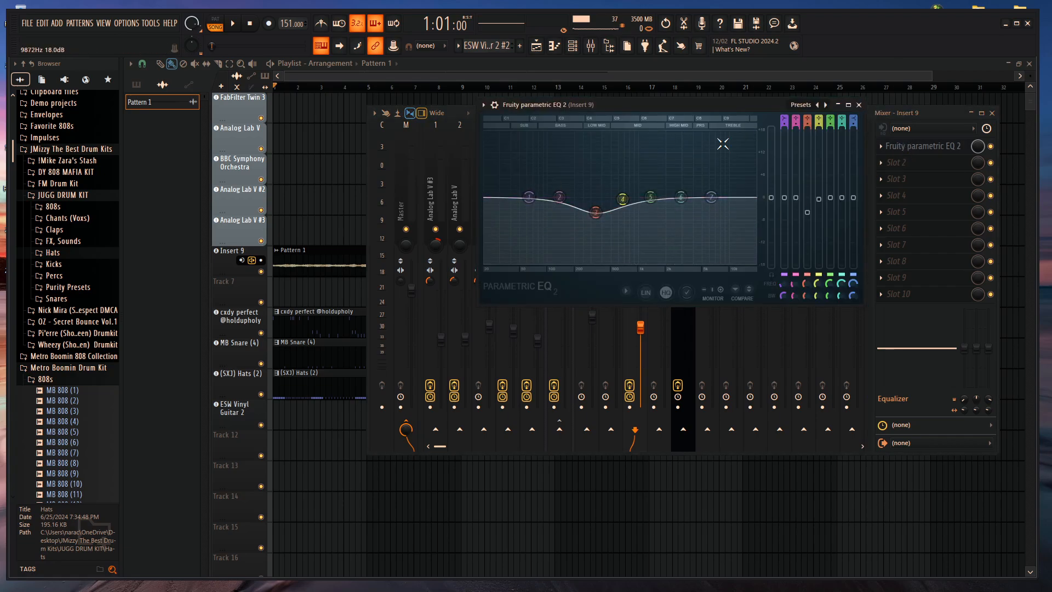
key(space)
drag(529, 198, 544, 244)
key(ctrl+z)
key(space)
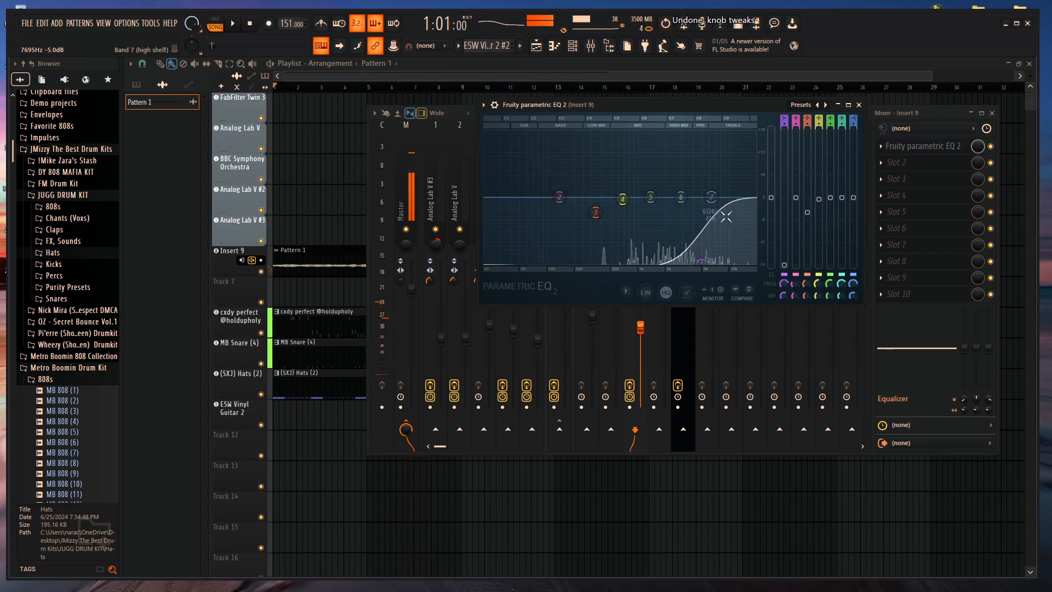
key(ctrl+z)
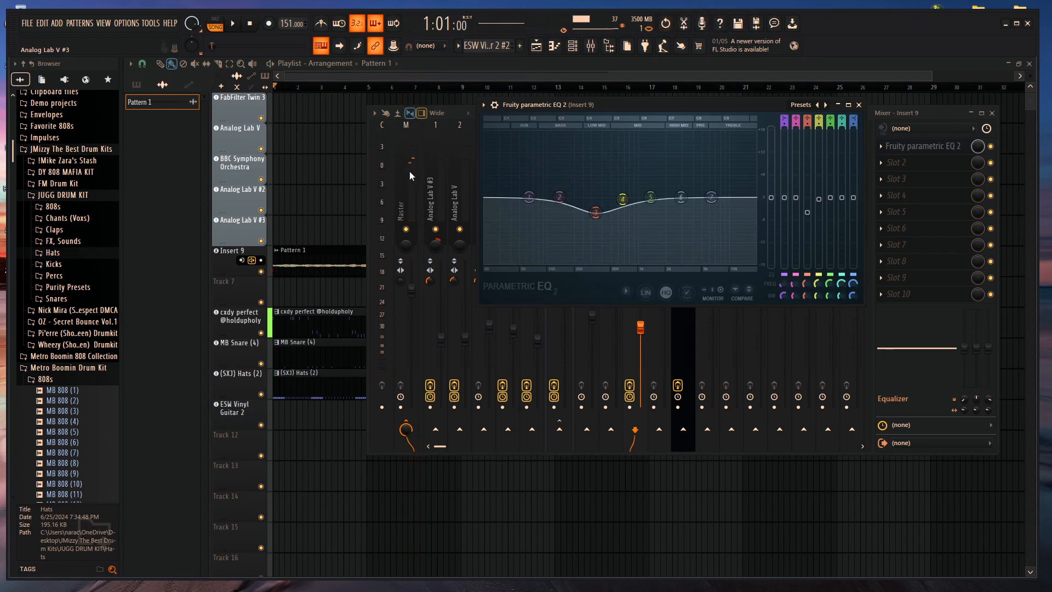
click(449, 64)
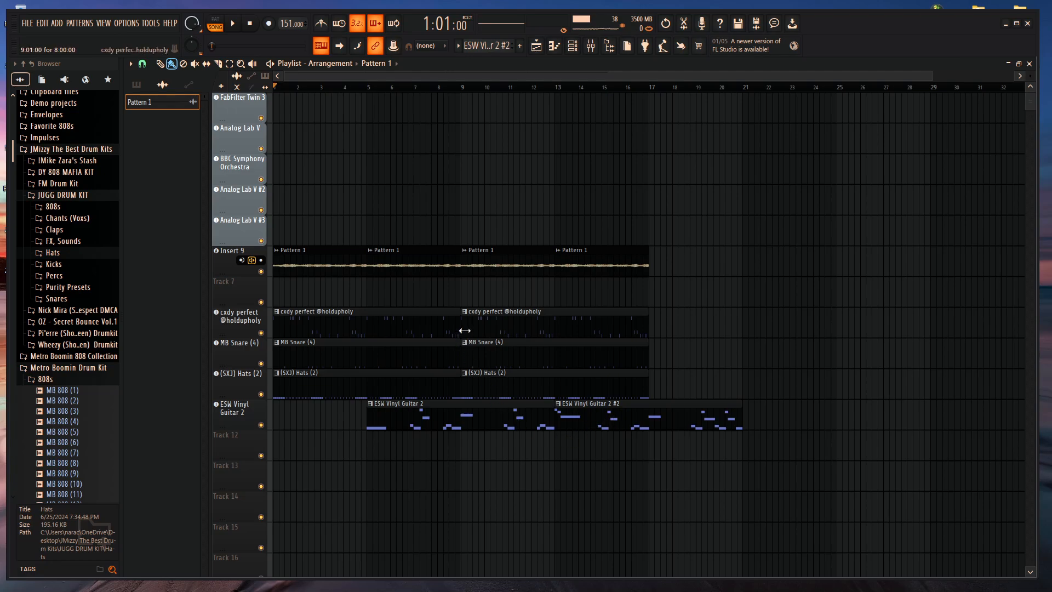
click(591, 45)
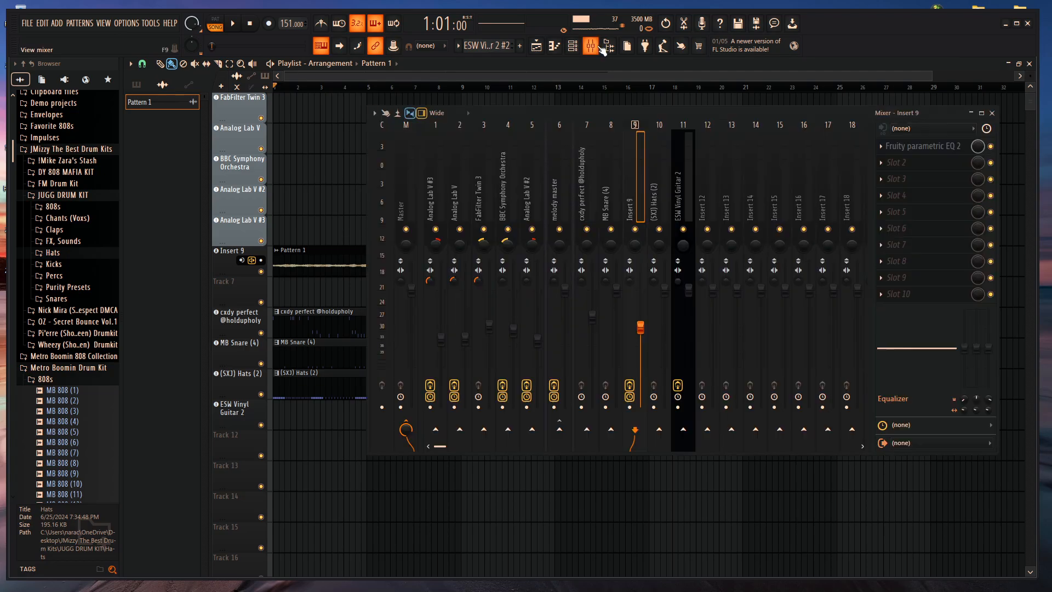
click(660, 179)
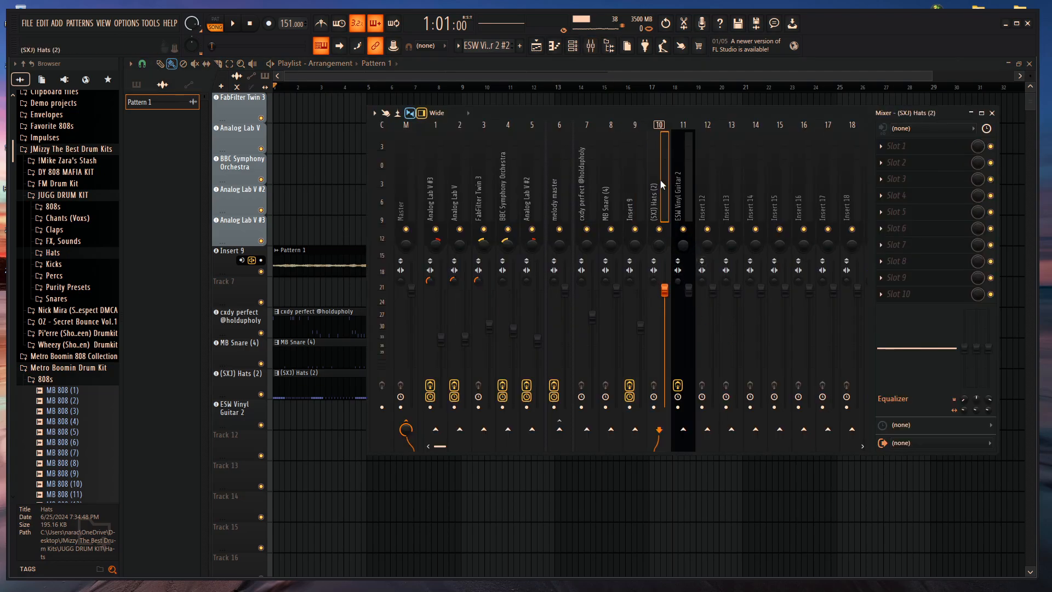
click(682, 185)
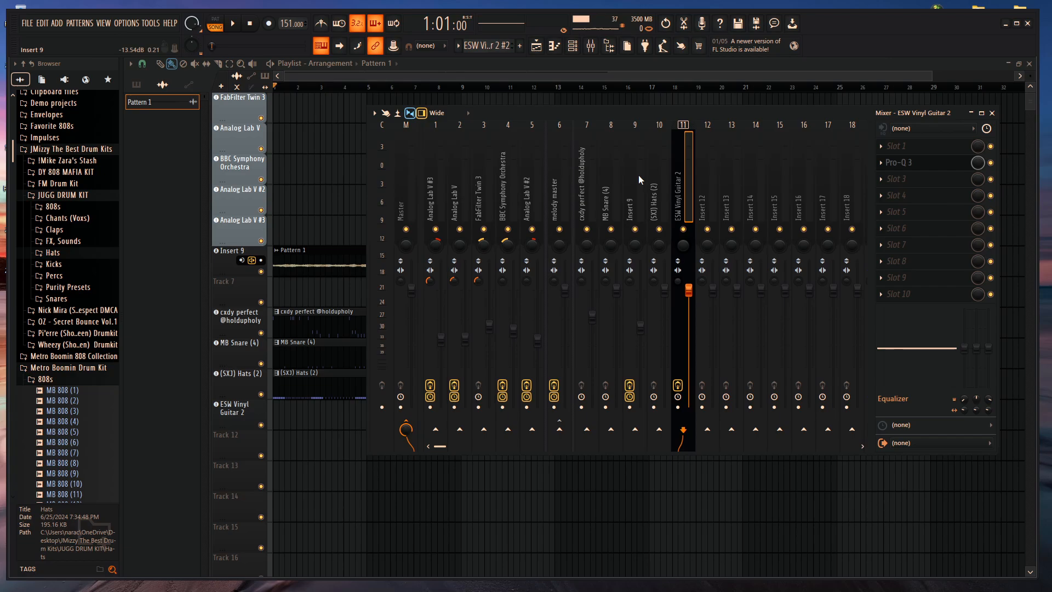
key(F9)
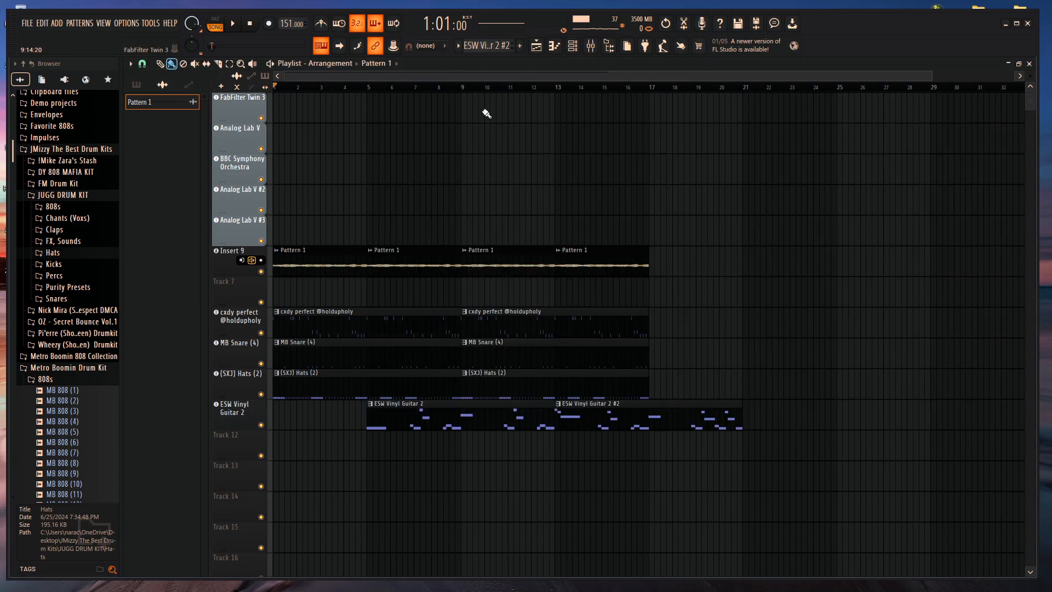
scroll(498, 301, down, 2)
scroll(506, 328, up, 2)
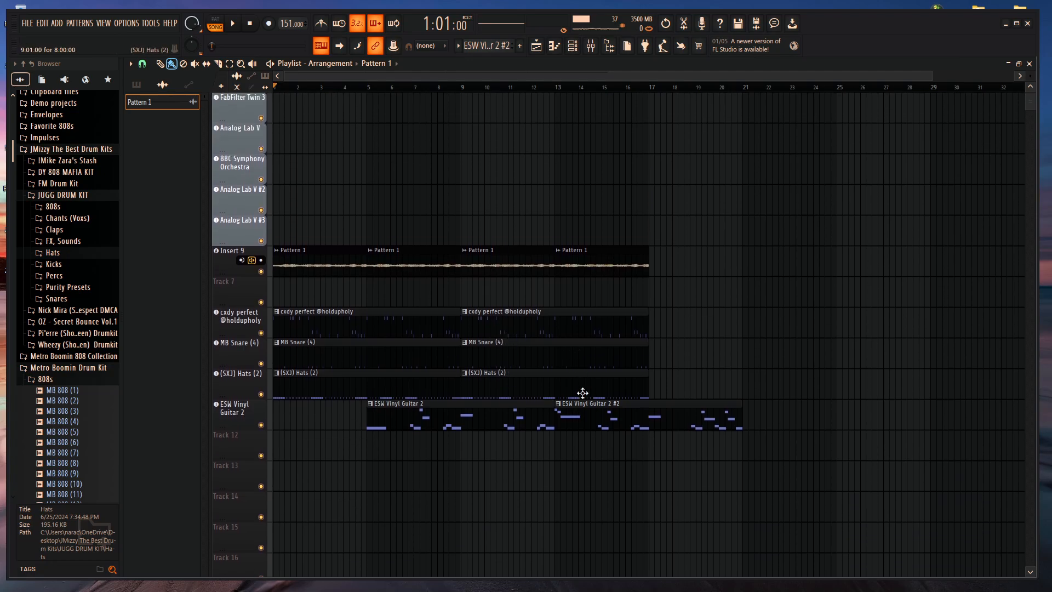